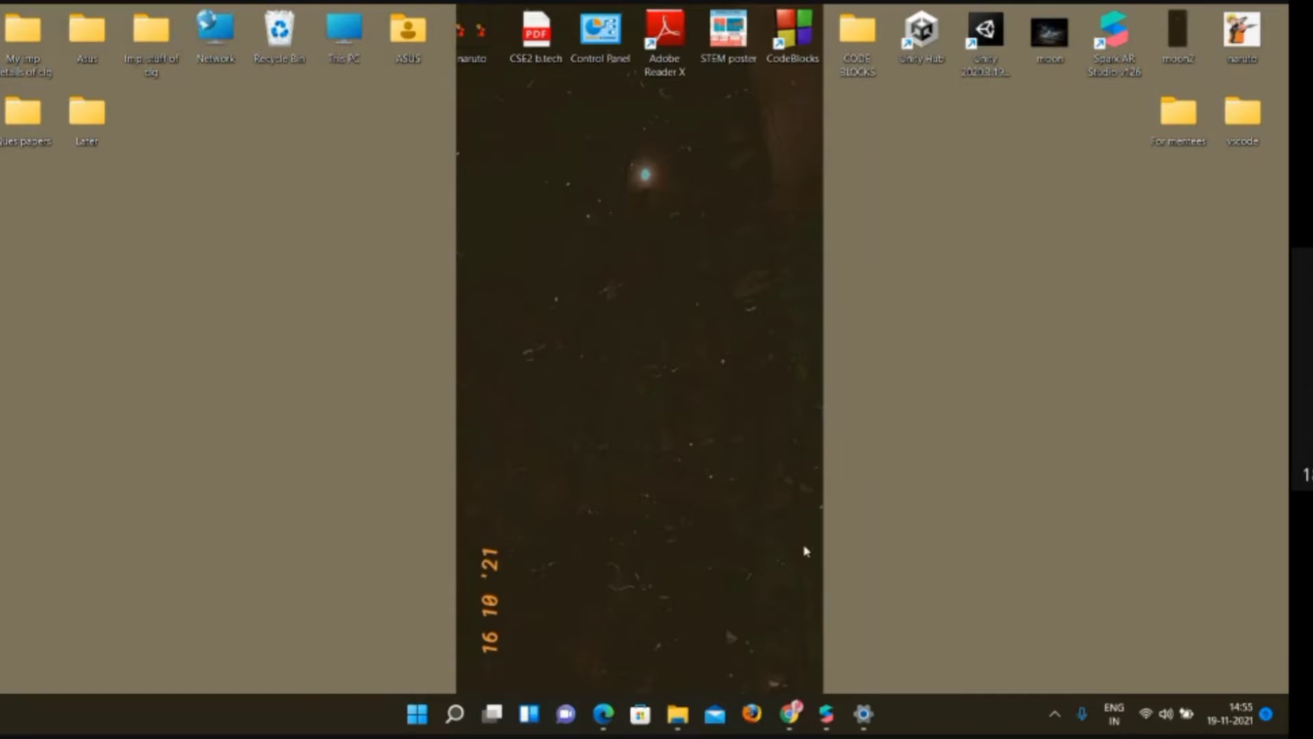
Open Spark AR Studio, create a blank project and maximize its window
click(831, 723)
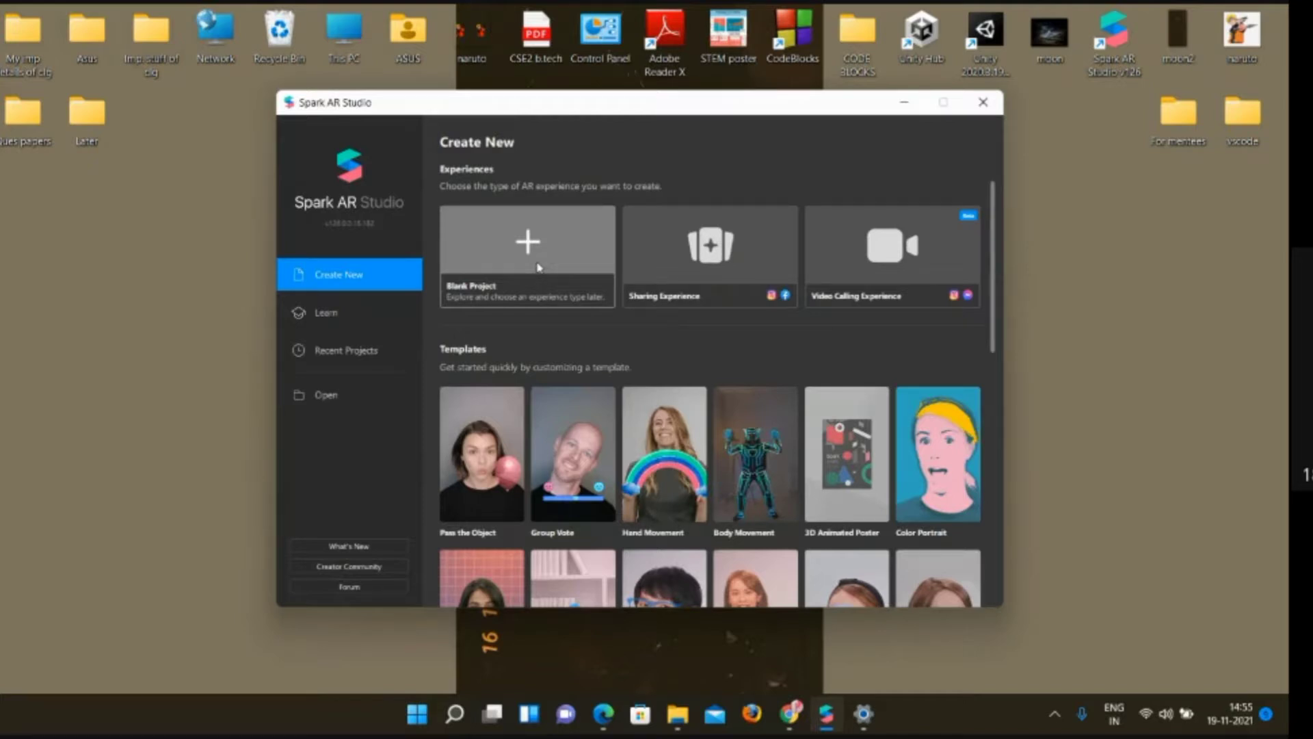
click(539, 266)
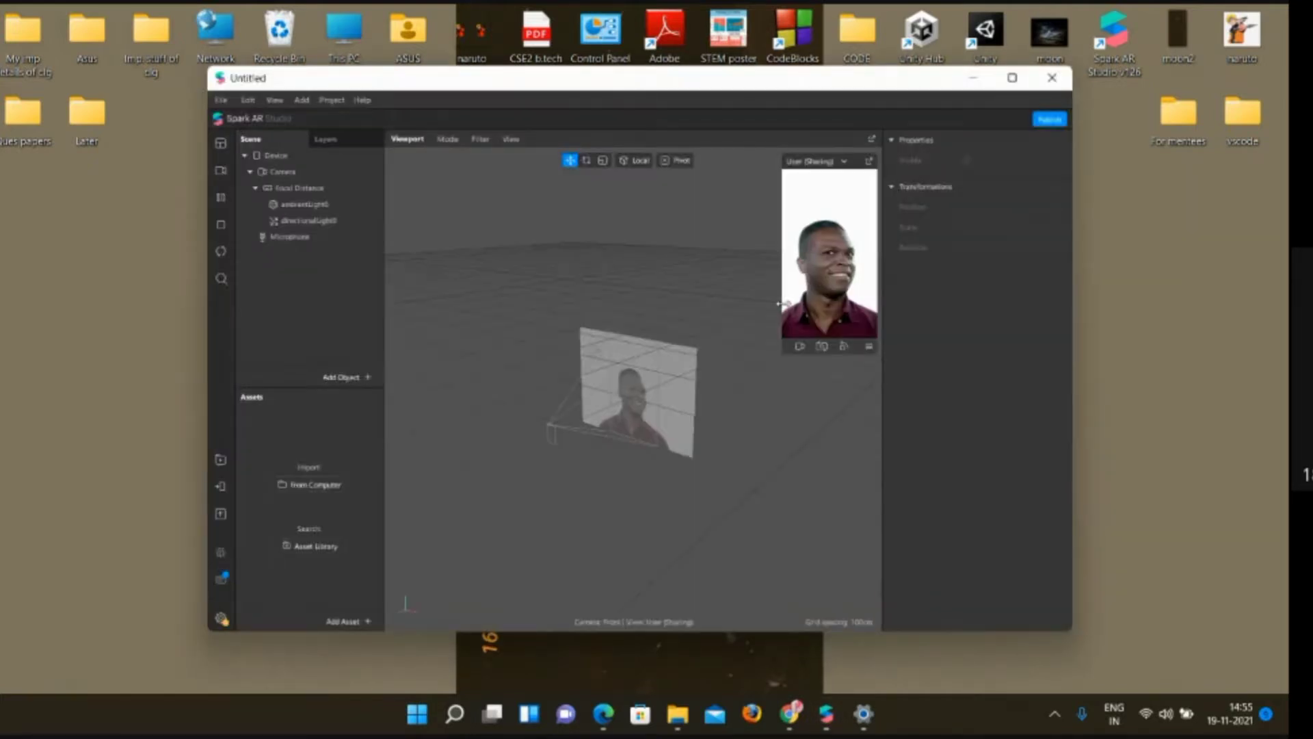
click(1012, 78)
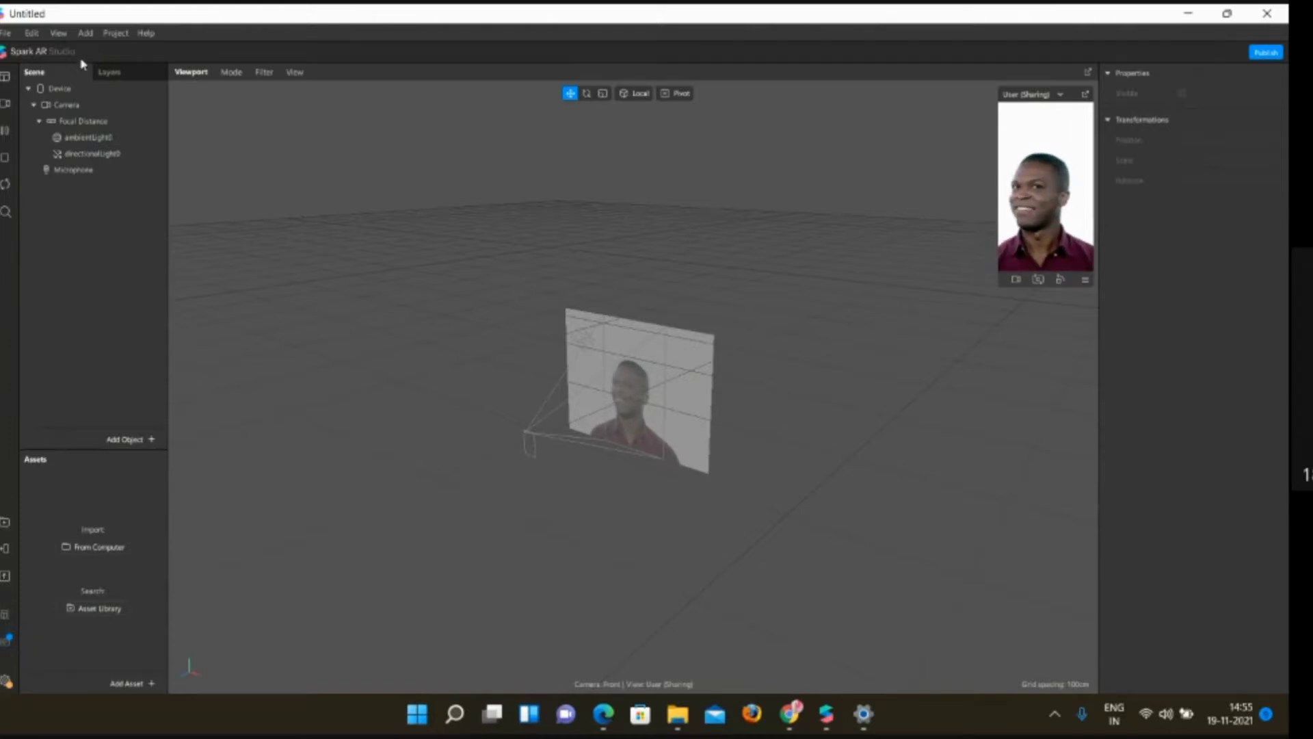
Try several real-time simulation faces, choose the second one, the woman with long dark hair, and enlarge the preview
click(6, 111)
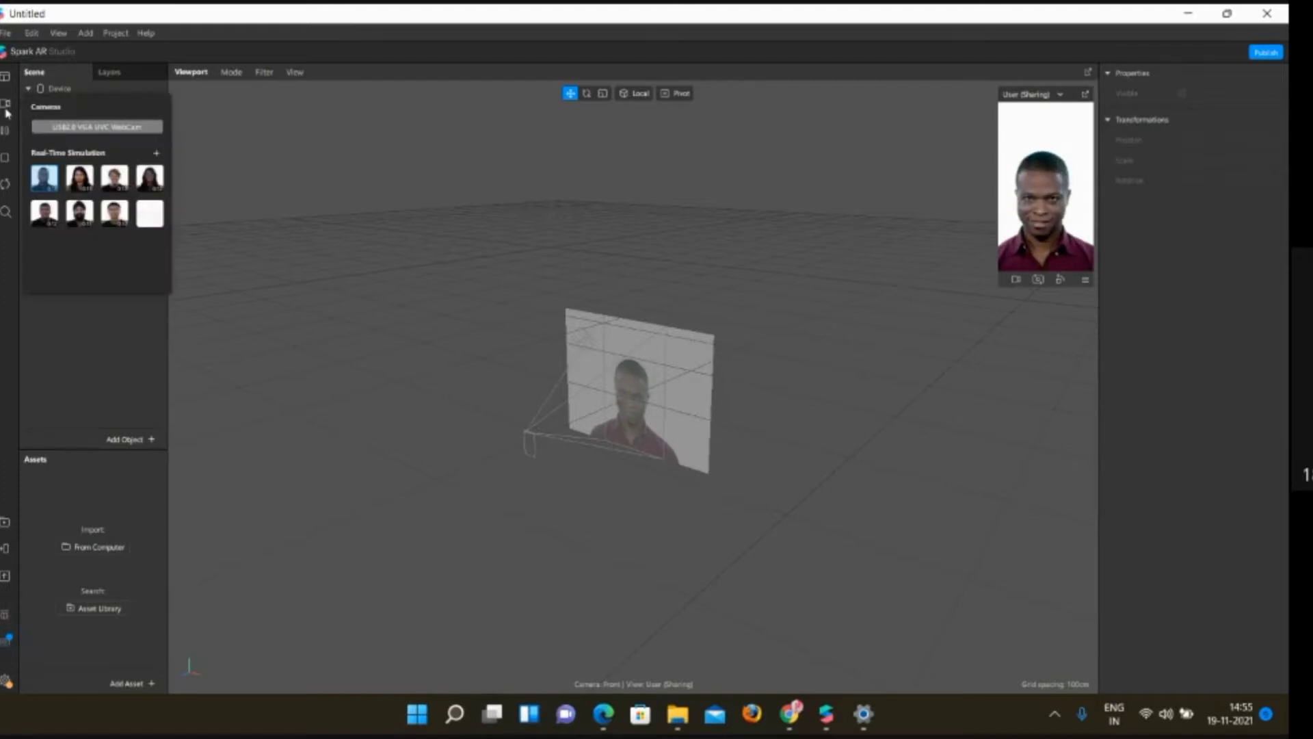
click(85, 187)
click(114, 188)
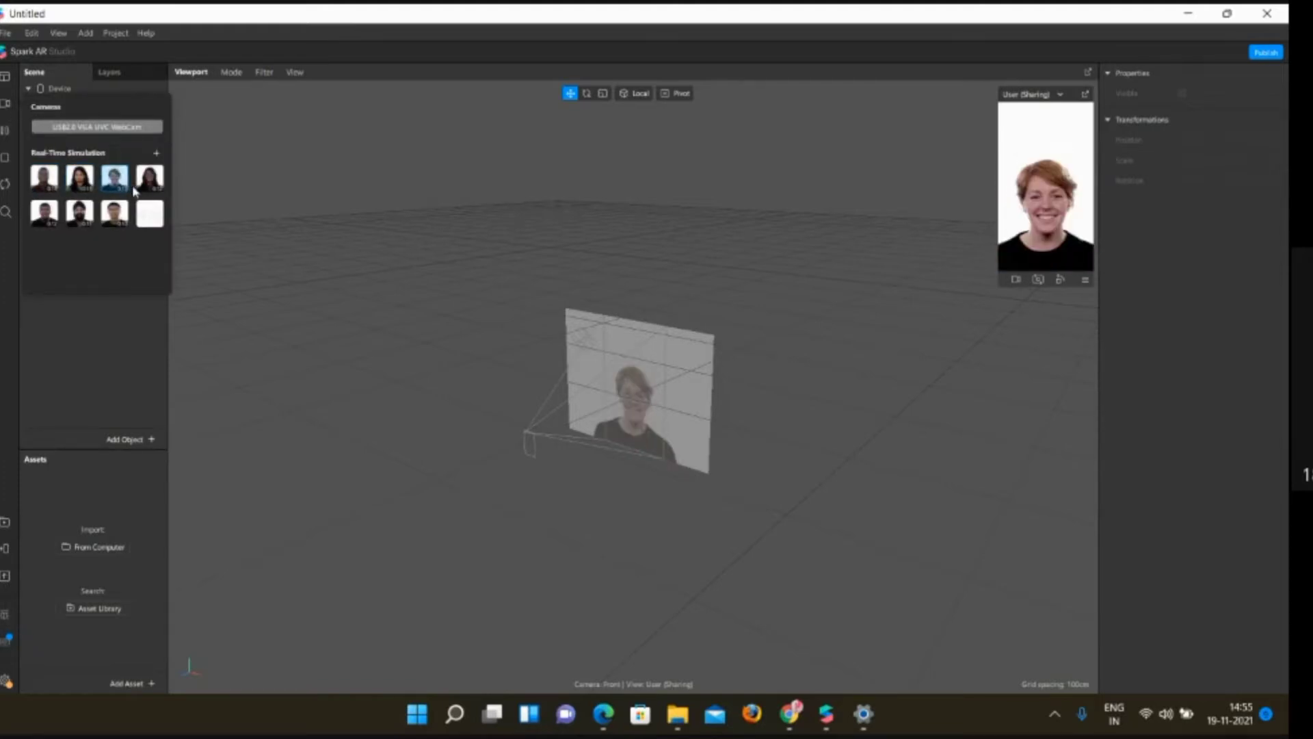
click(149, 190)
click(115, 214)
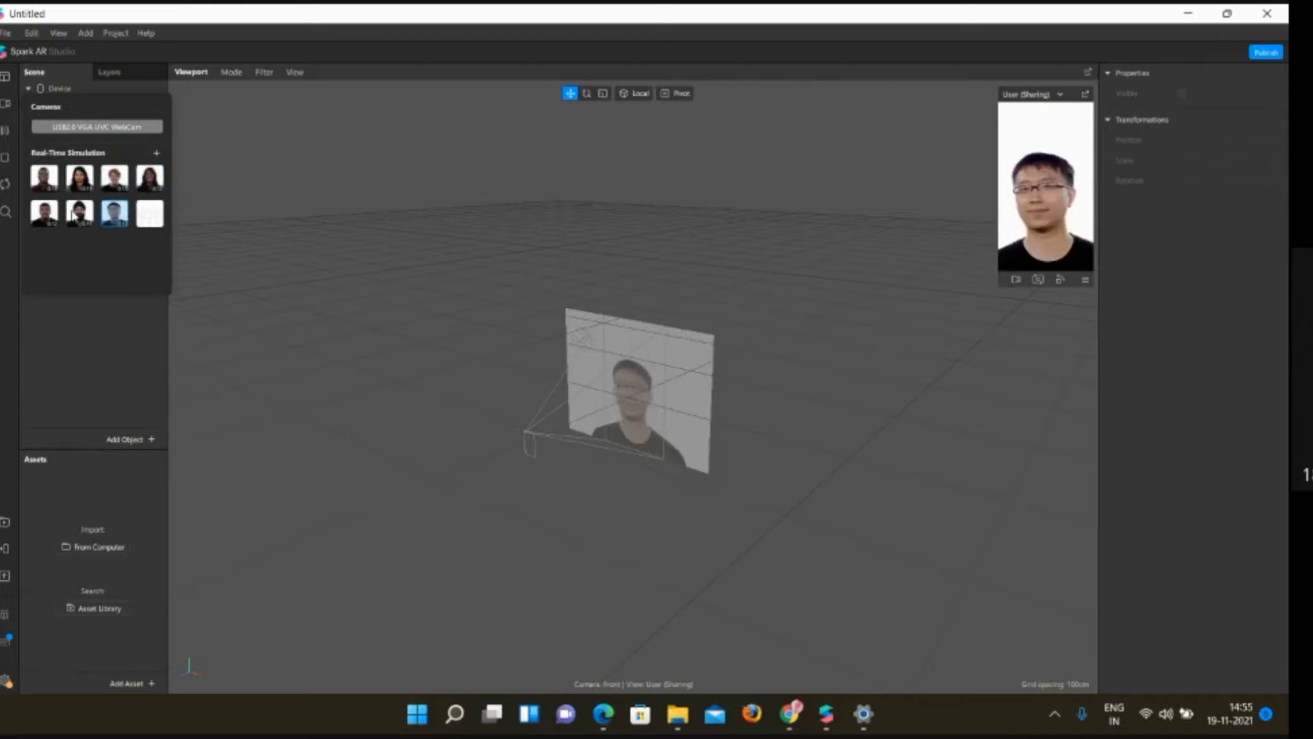
click(74, 214)
click(48, 216)
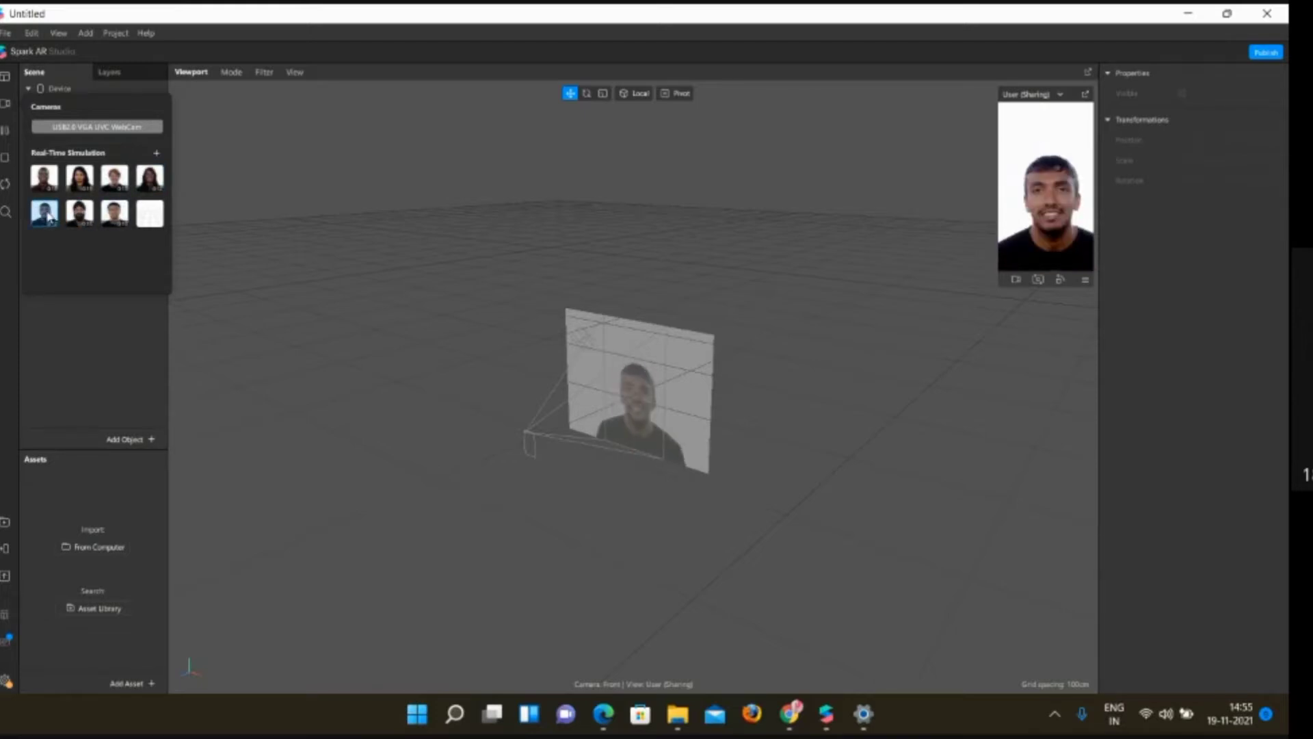
click(90, 181)
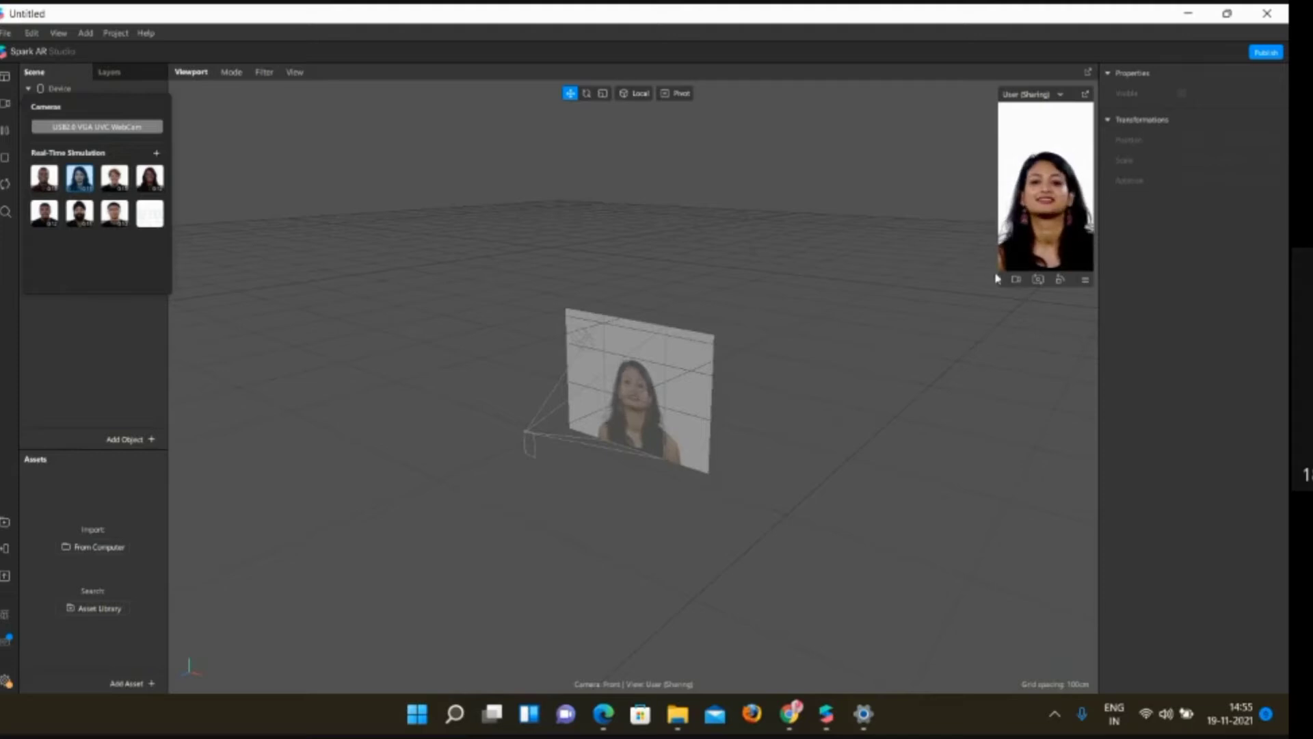
drag(996, 281, 896, 358)
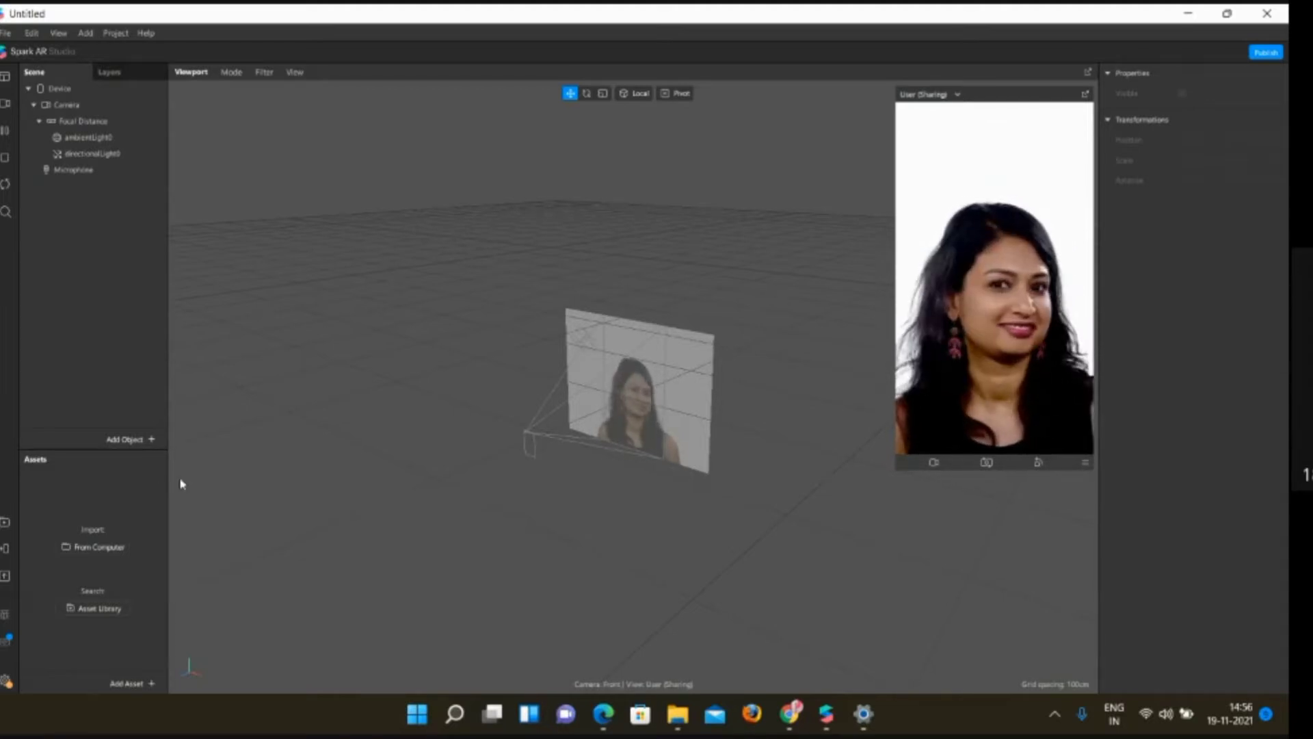
Add a face tracker to the scene and insert a face mesh as its child
click(151, 439)
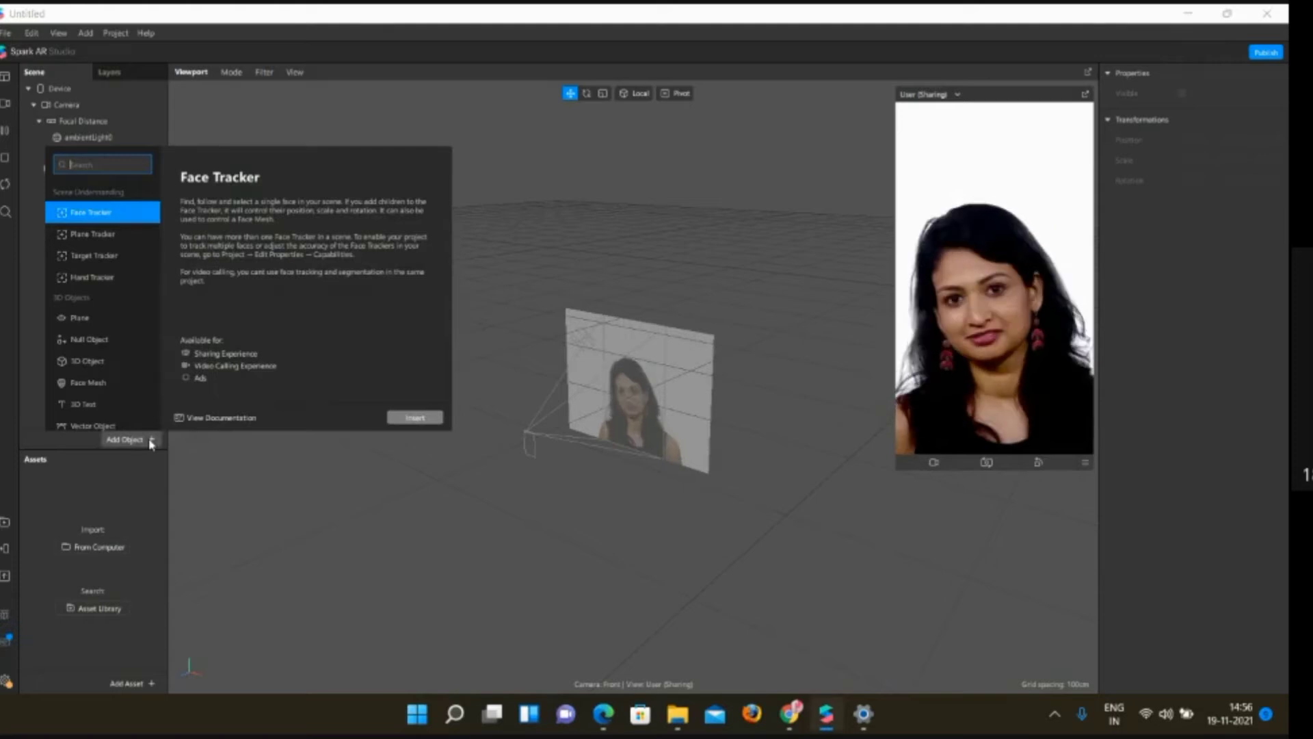
click(414, 419)
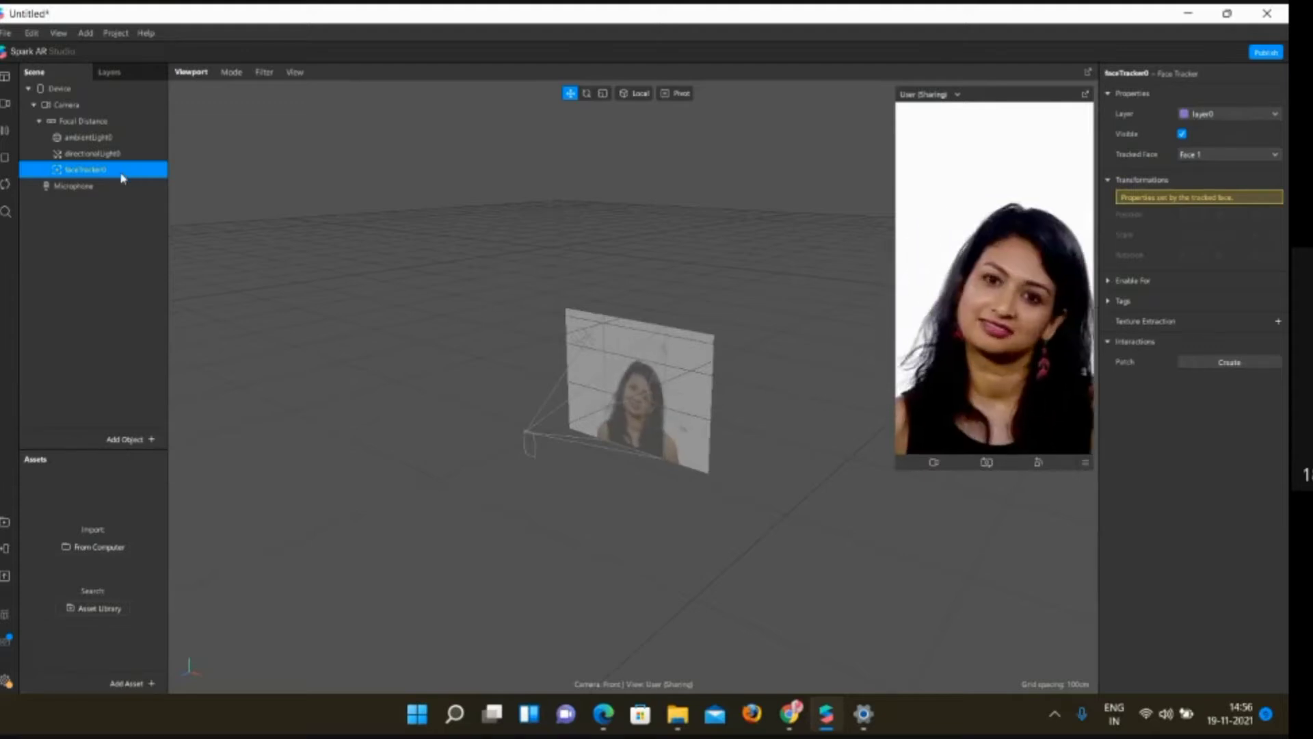
right_click(123, 178)
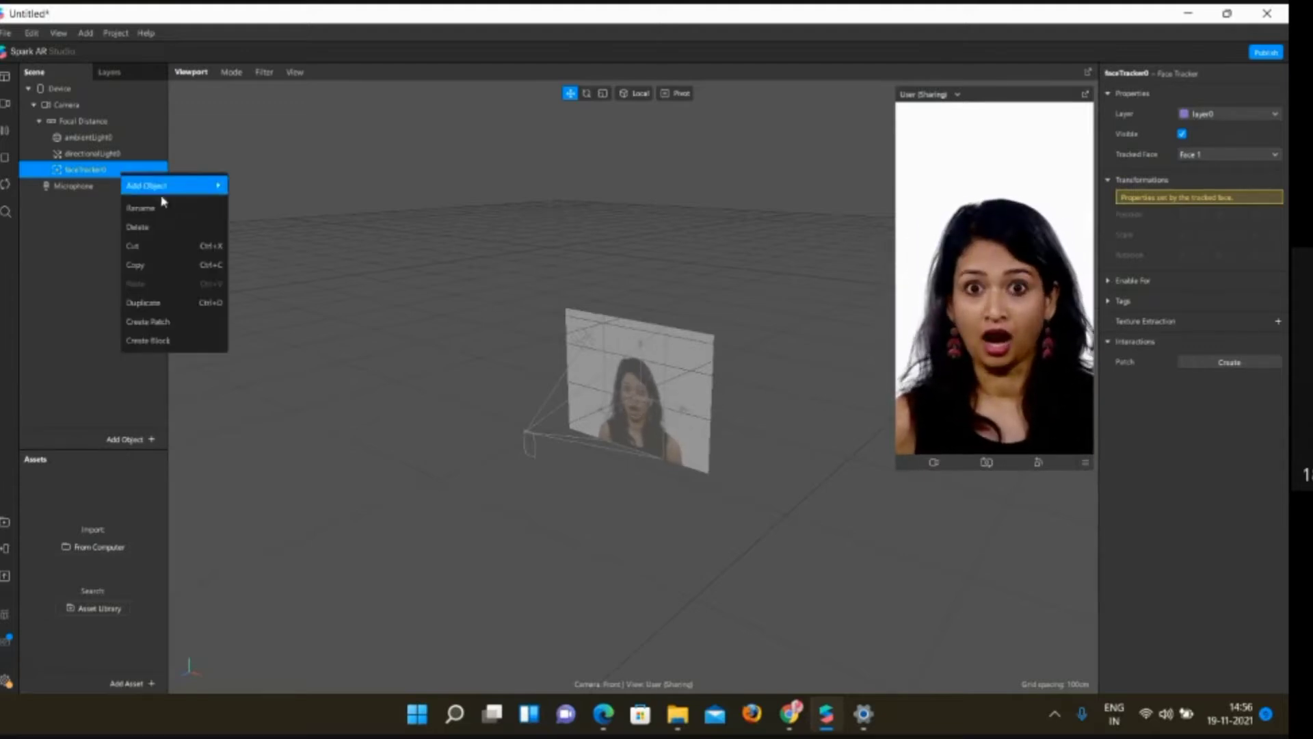
mouse_move(199, 186)
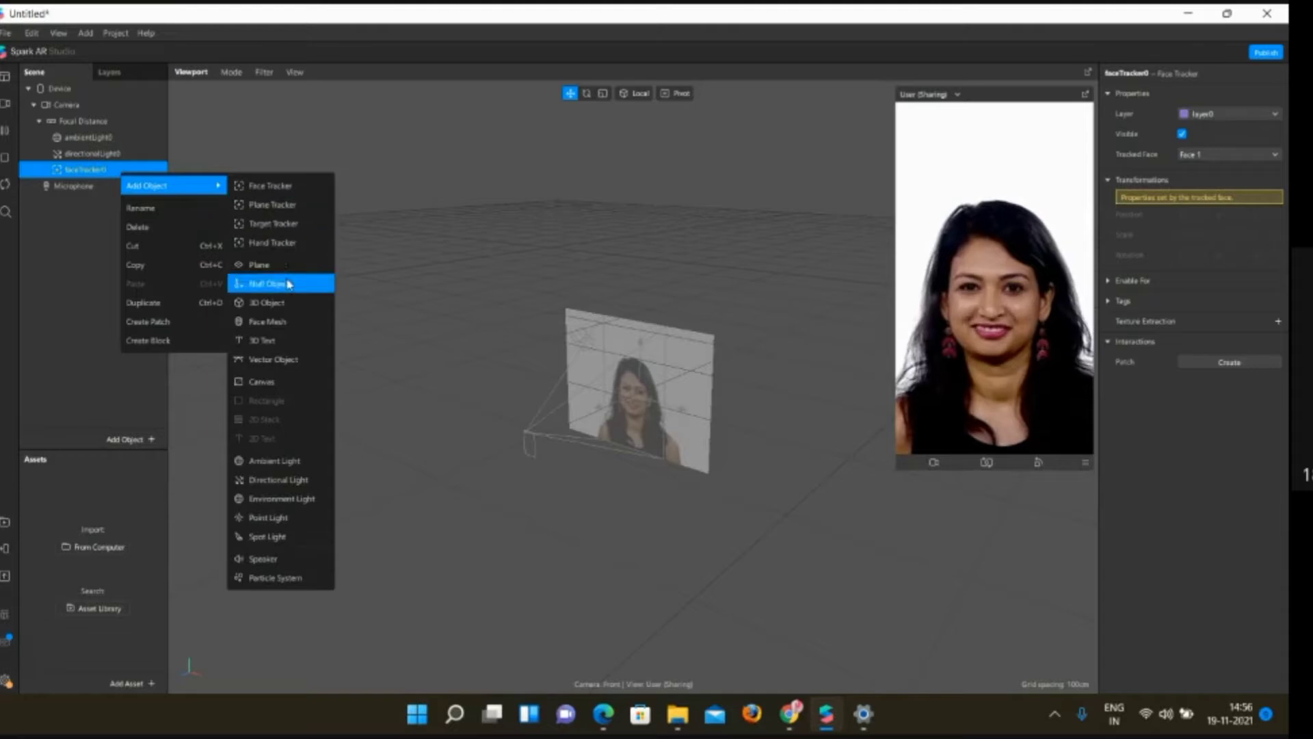
click(292, 323)
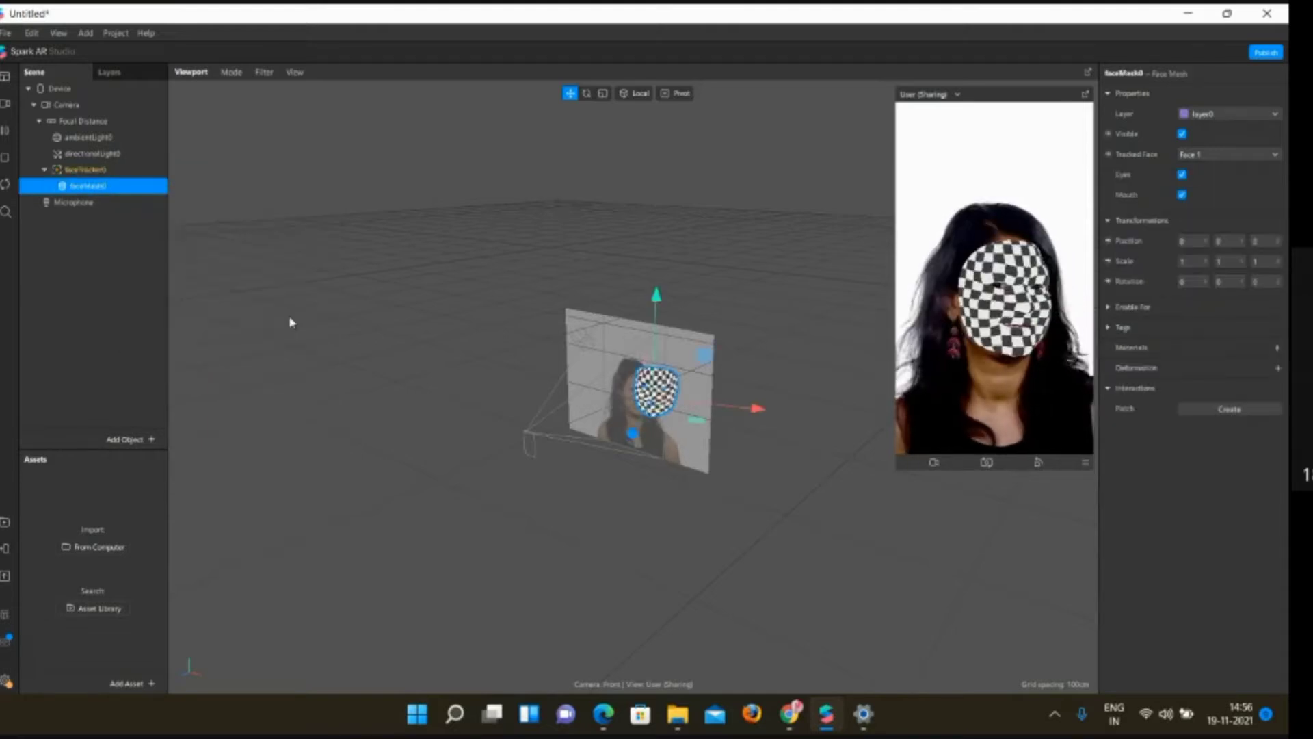
Rename the new face mesh "retouch"
double_click(119, 189)
text(retouch)
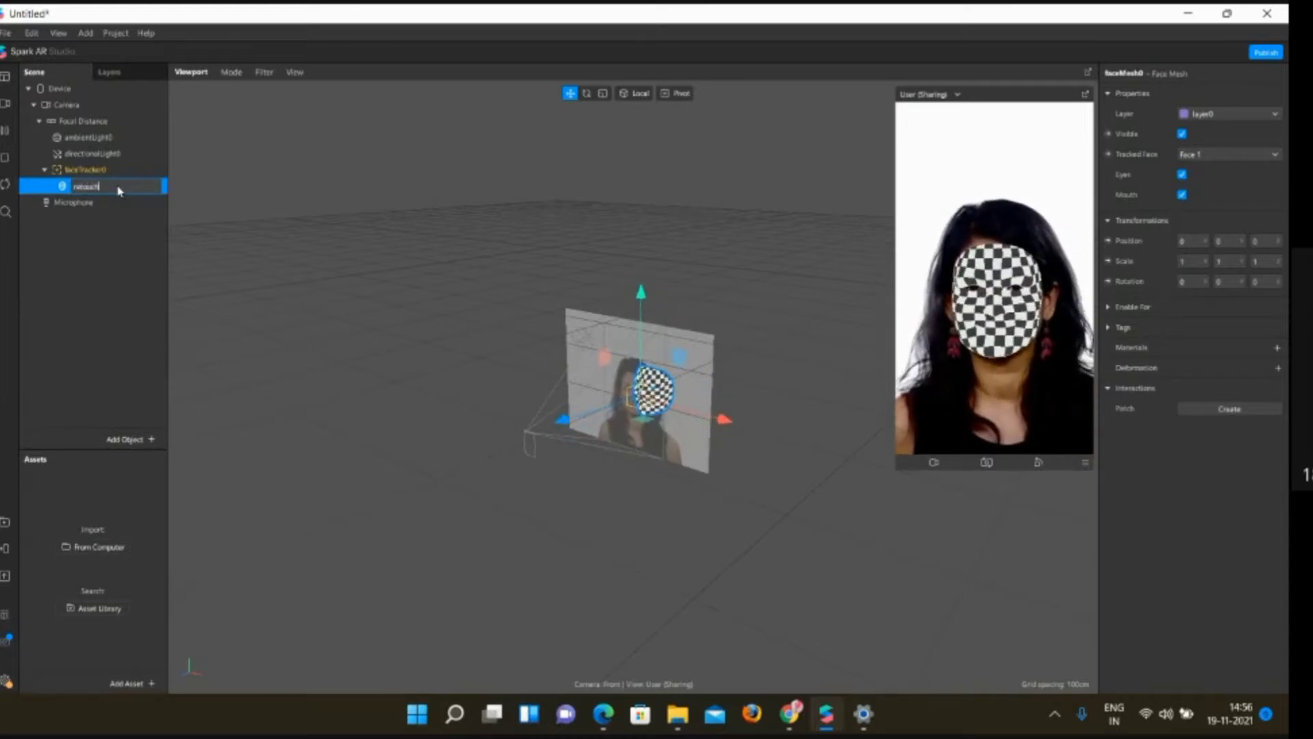
key(Return)
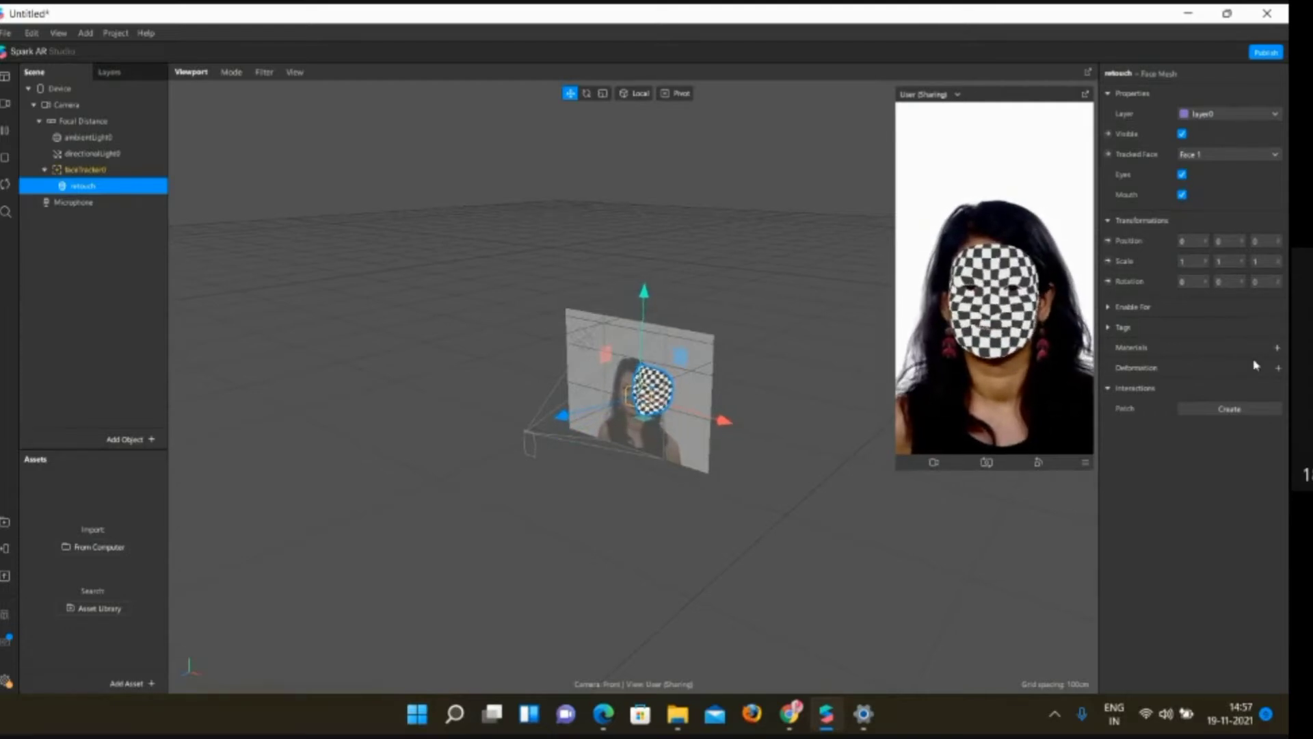
Create a new material for the retouch mesh and name it "retouch"
click(1278, 349)
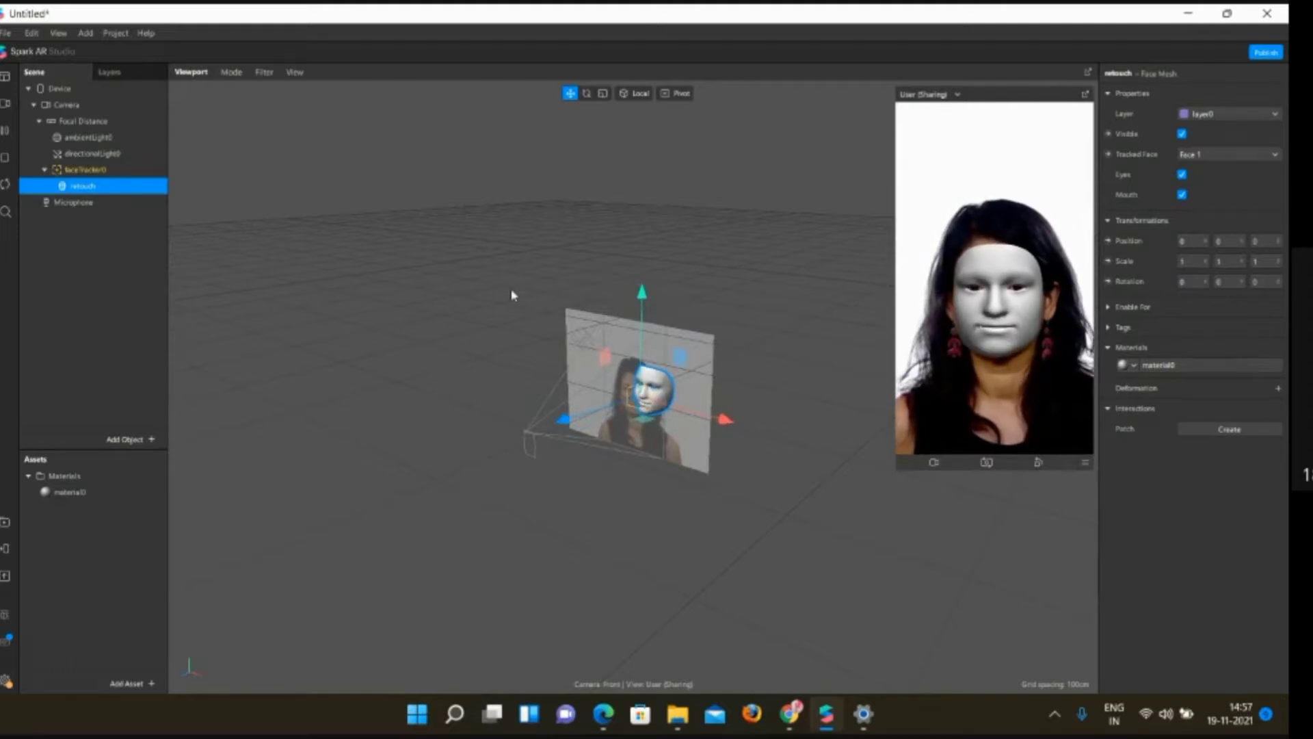
double_click(101, 495)
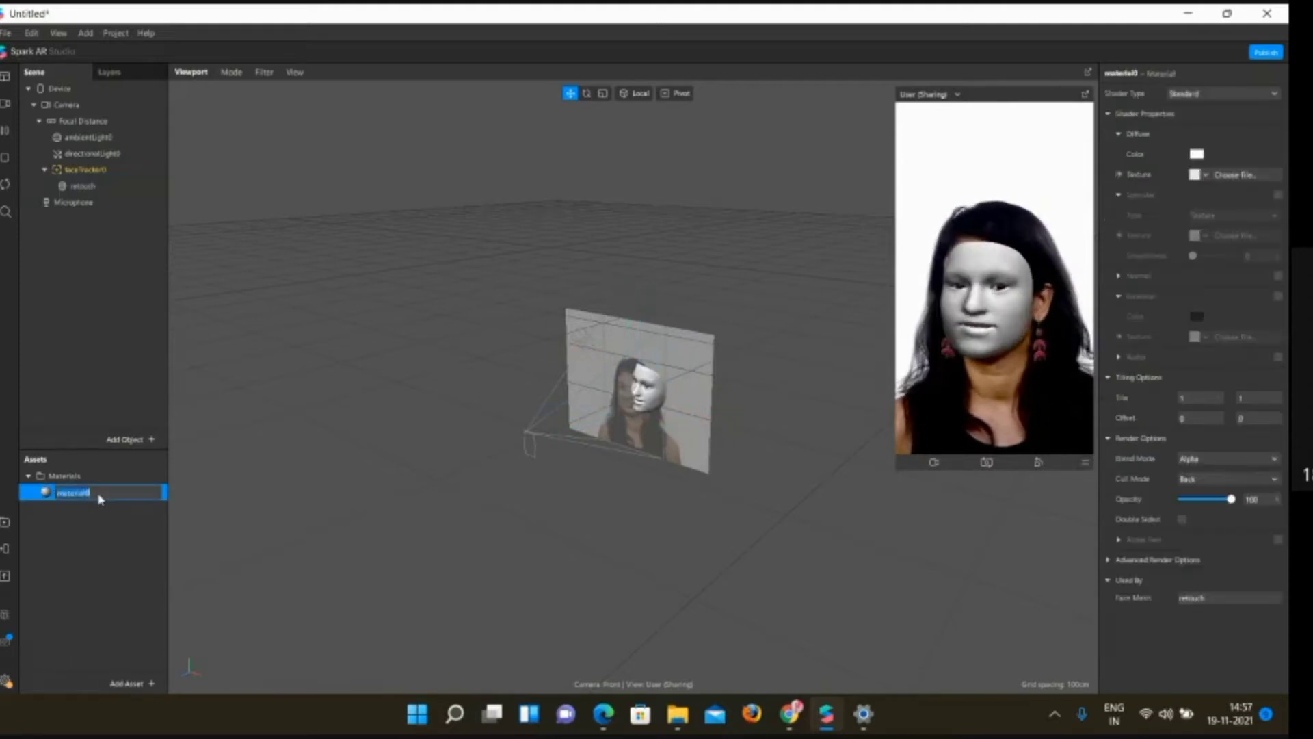
text(re)
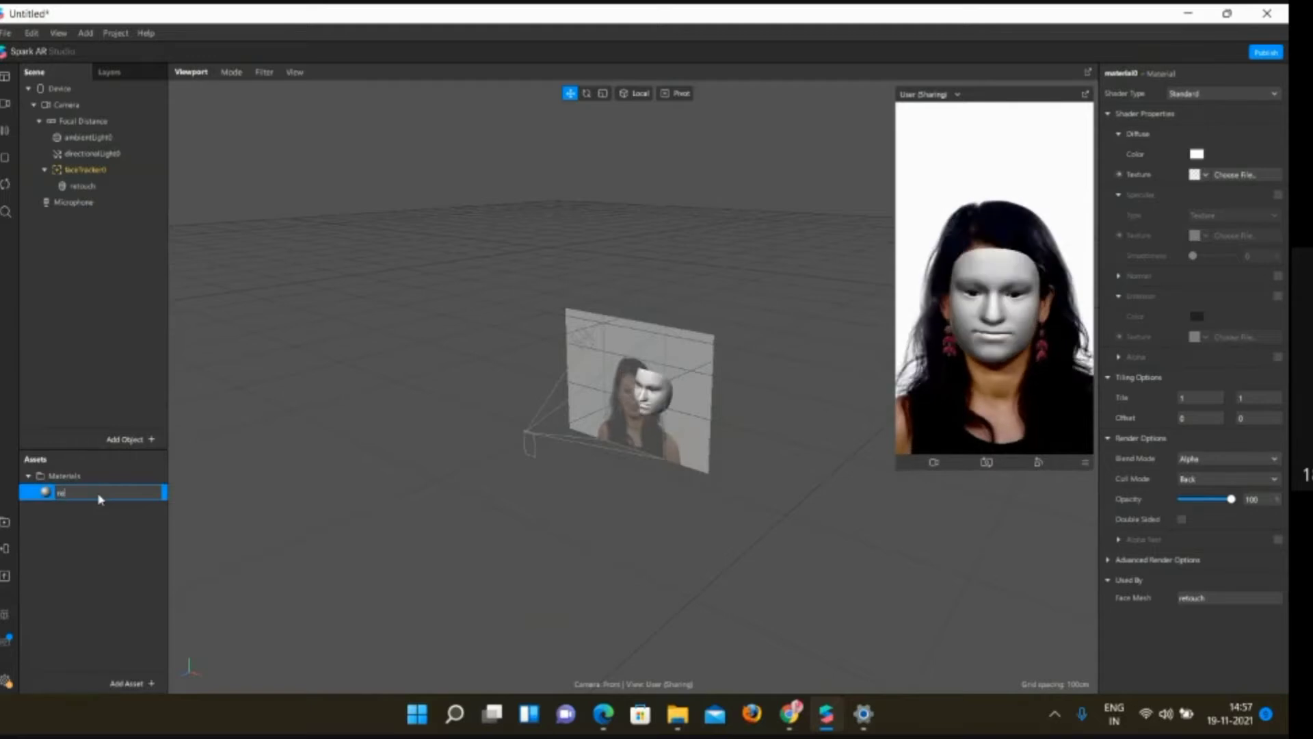
text(touch)
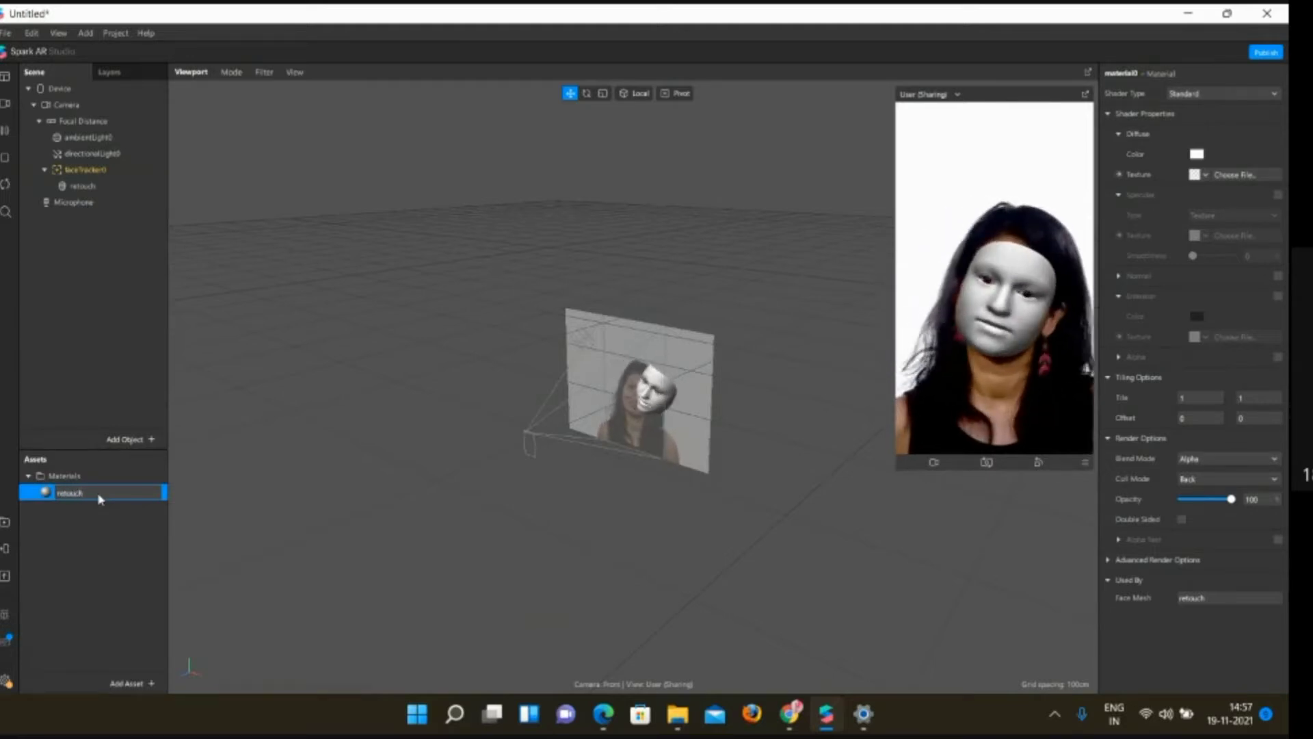
key(Return)
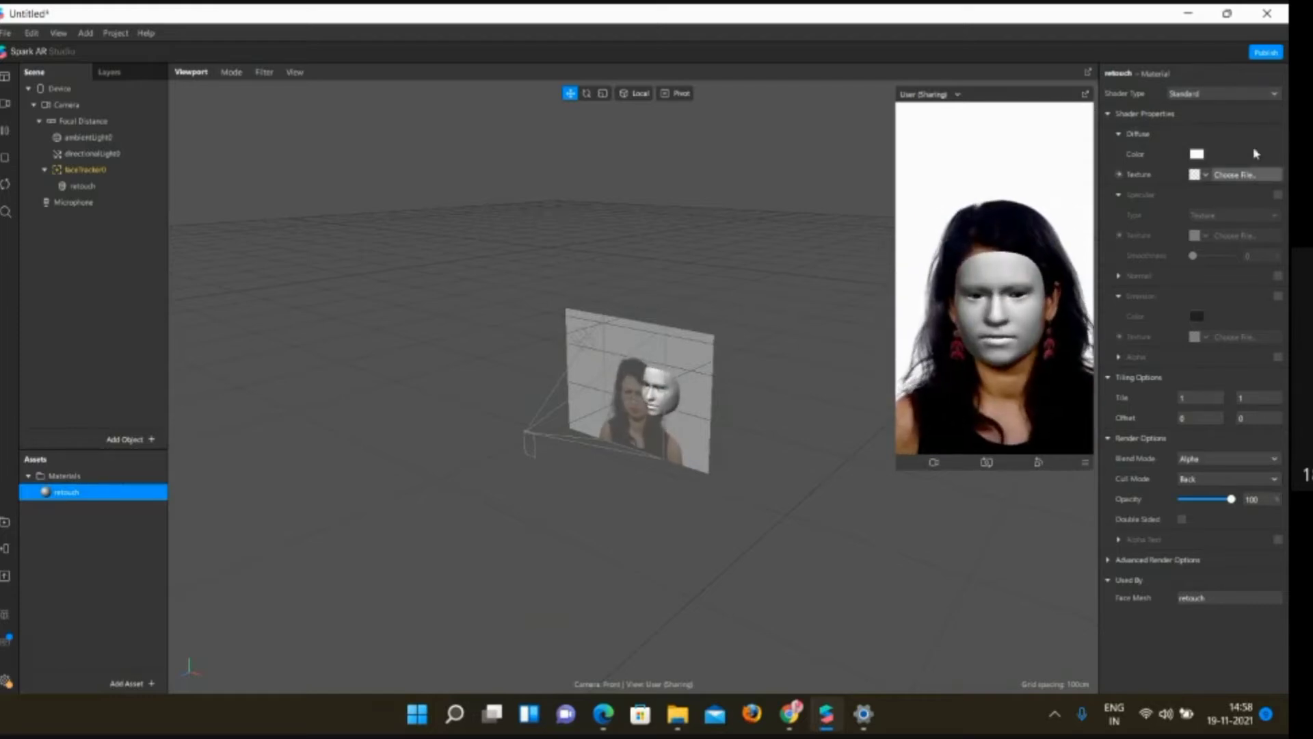
Set the retouch material's shader type to Retouching, with Skin Smoothing at 40 and Full Screen off
click(1273, 98)
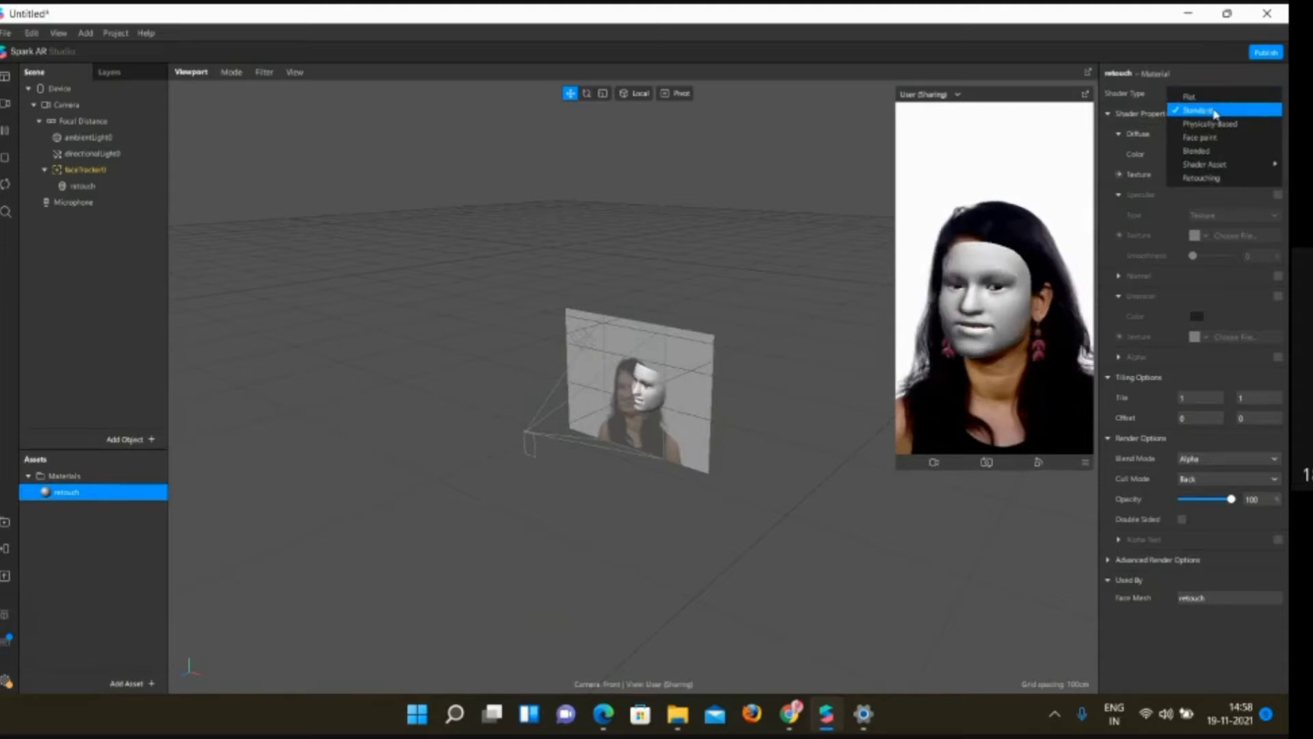
click(1222, 180)
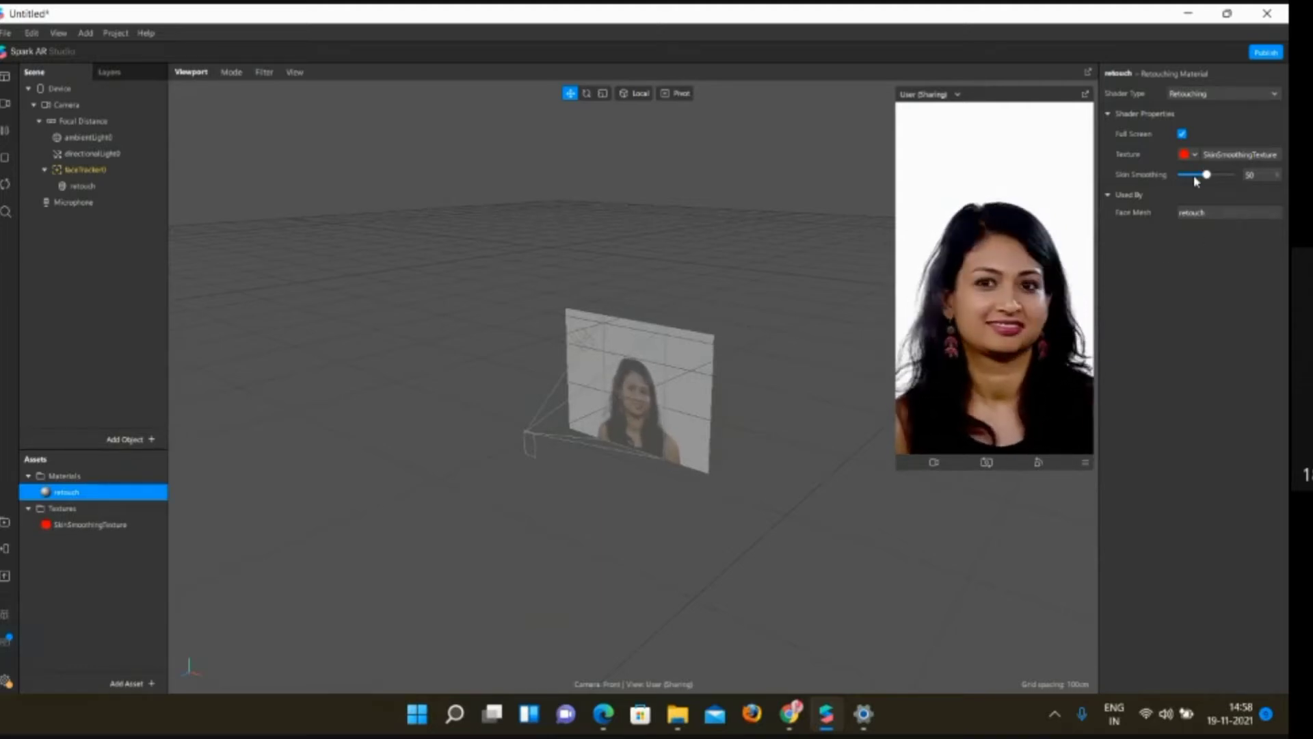
mouse_move(1206, 176)
mouse_down()
mouse_move(1178, 178)
mouse_move(1236, 182)
mouse_move(1180, 179)
mouse_move(1205, 188)
mouse_up()
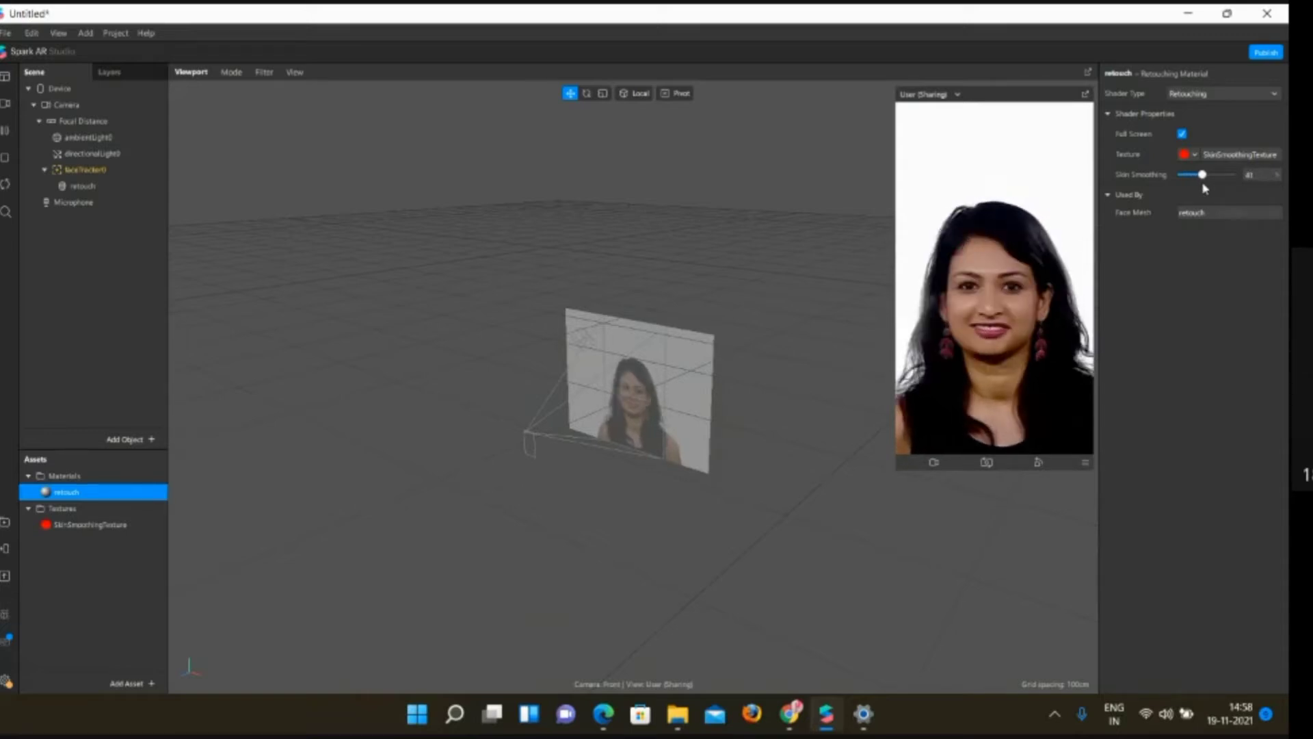
click(1262, 176)
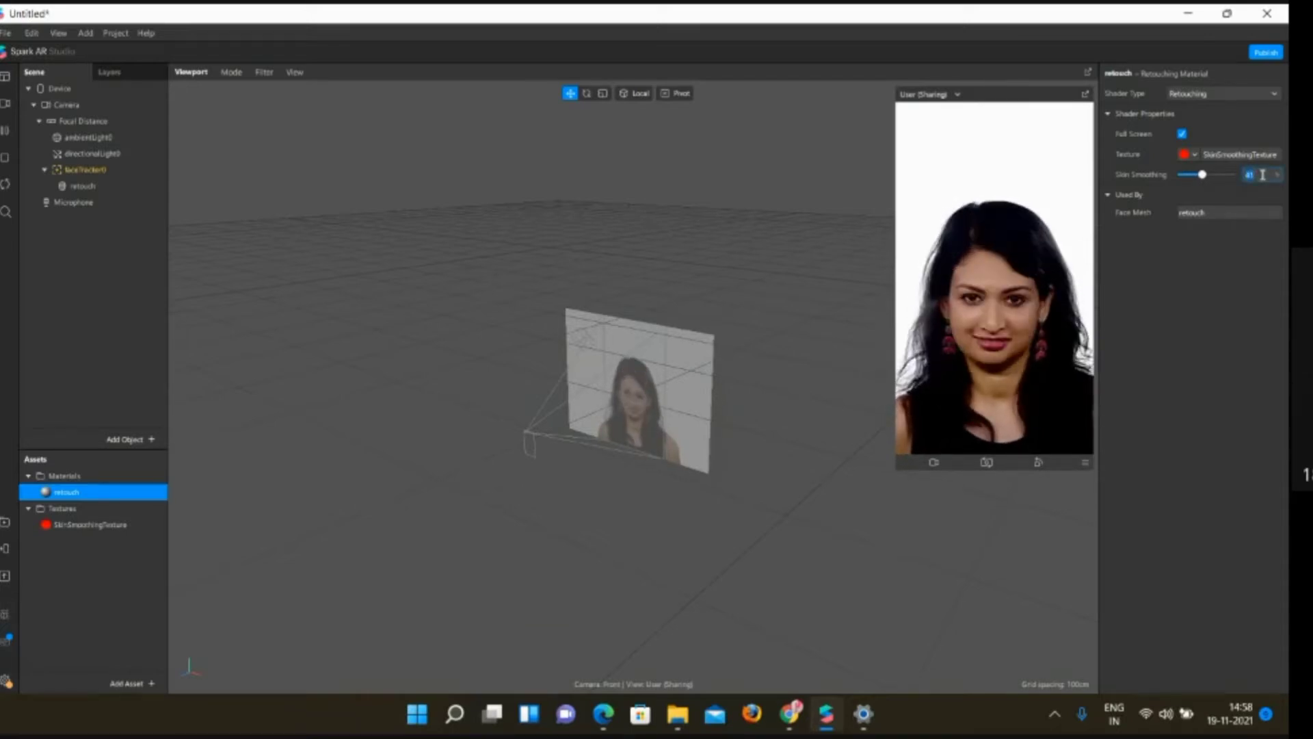
text(40)
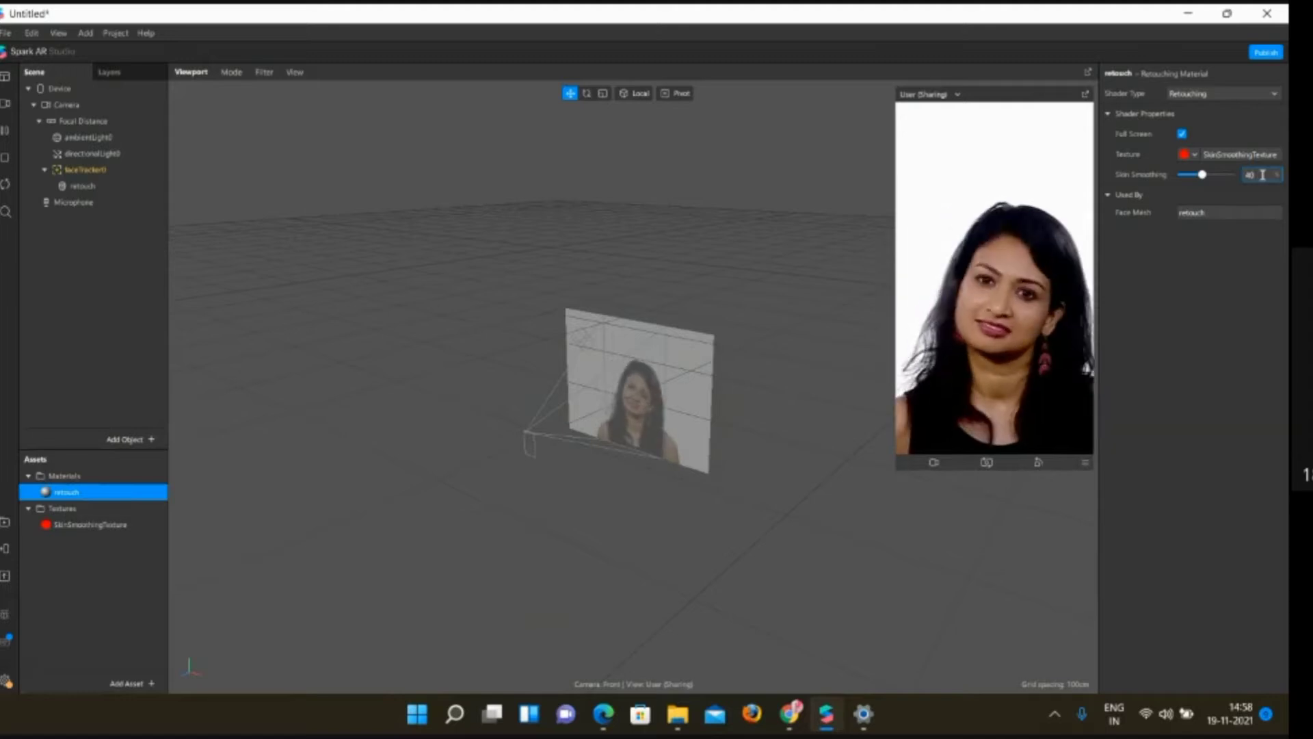
key(Return)
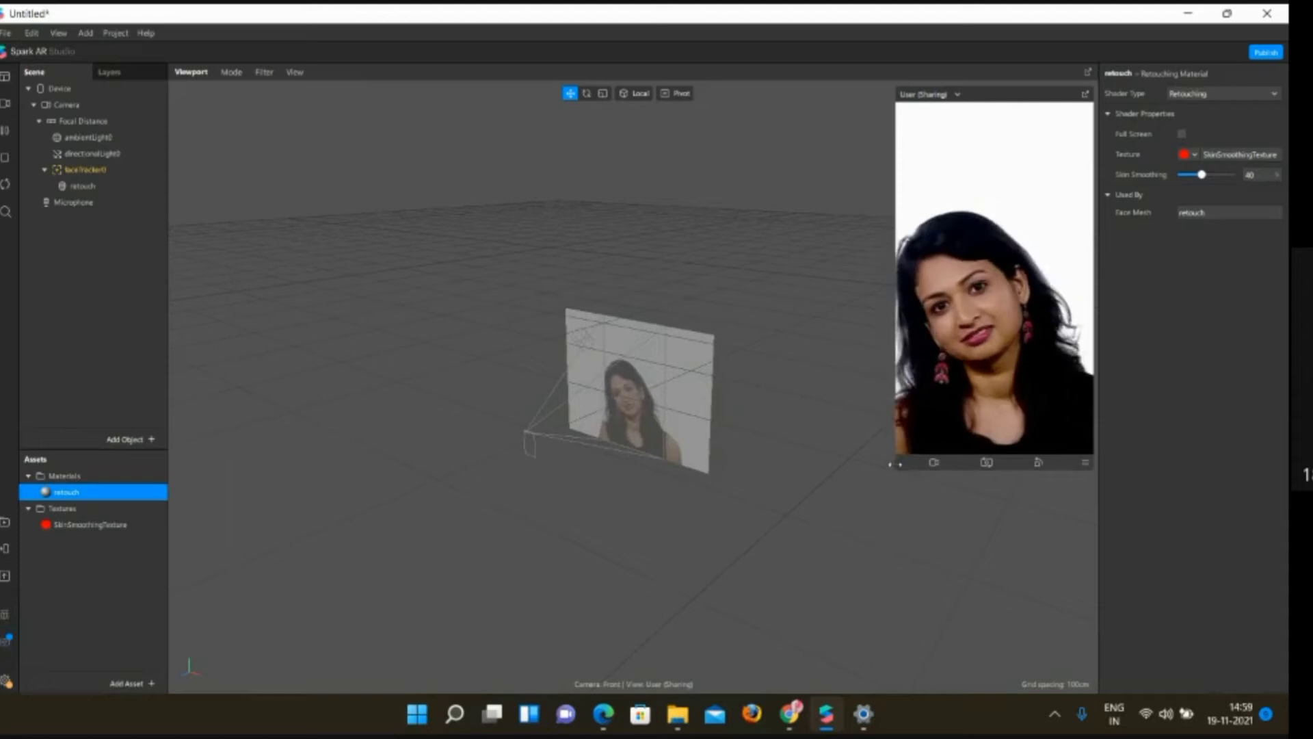
Enlarge the simulator preview further and rename the face tracker object "faceTracker"
drag(894, 464, 842, 481)
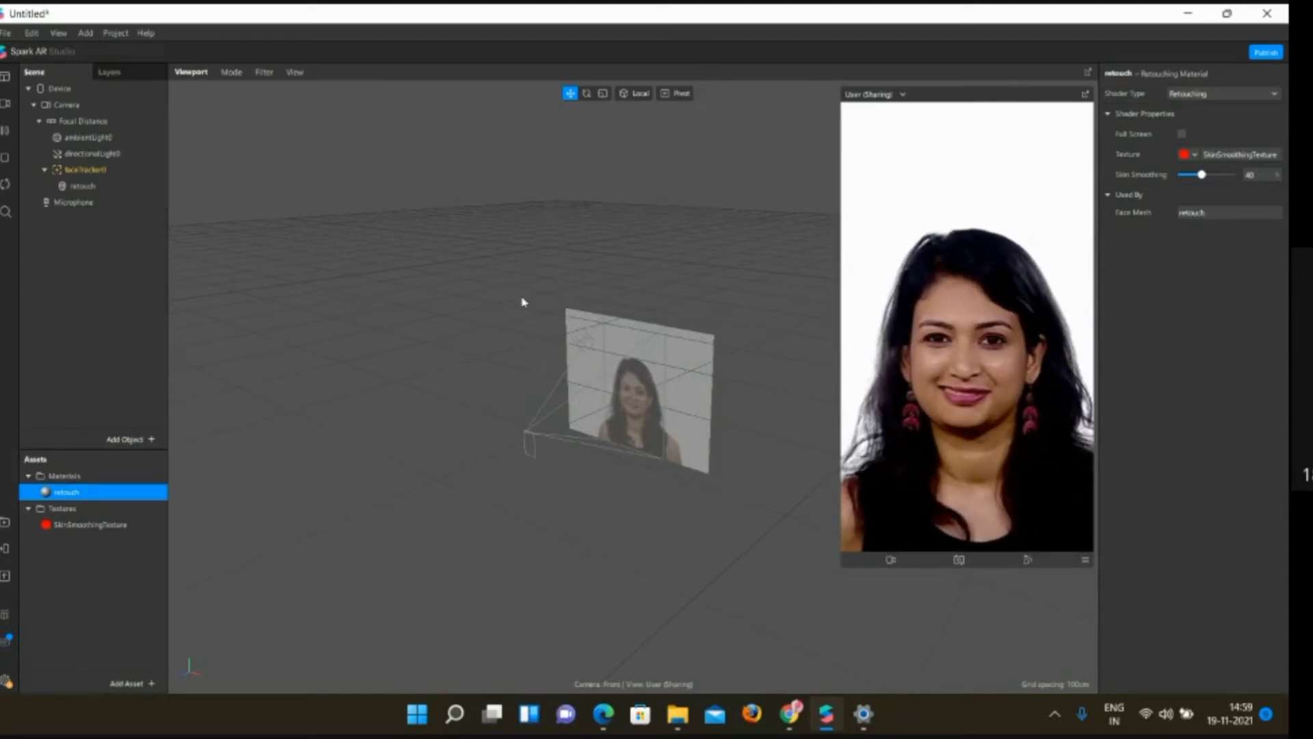
click(115, 171)
double_click(115, 171)
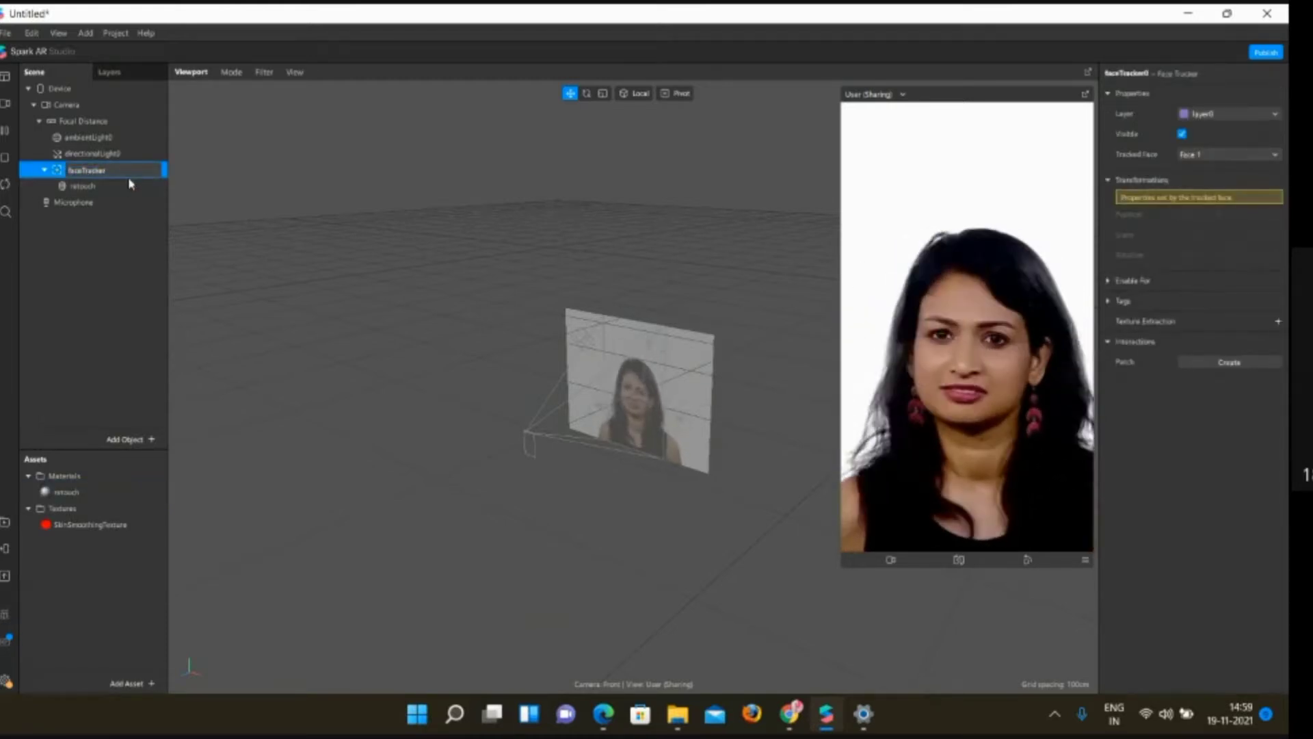
click(128, 183)
double_click(128, 175)
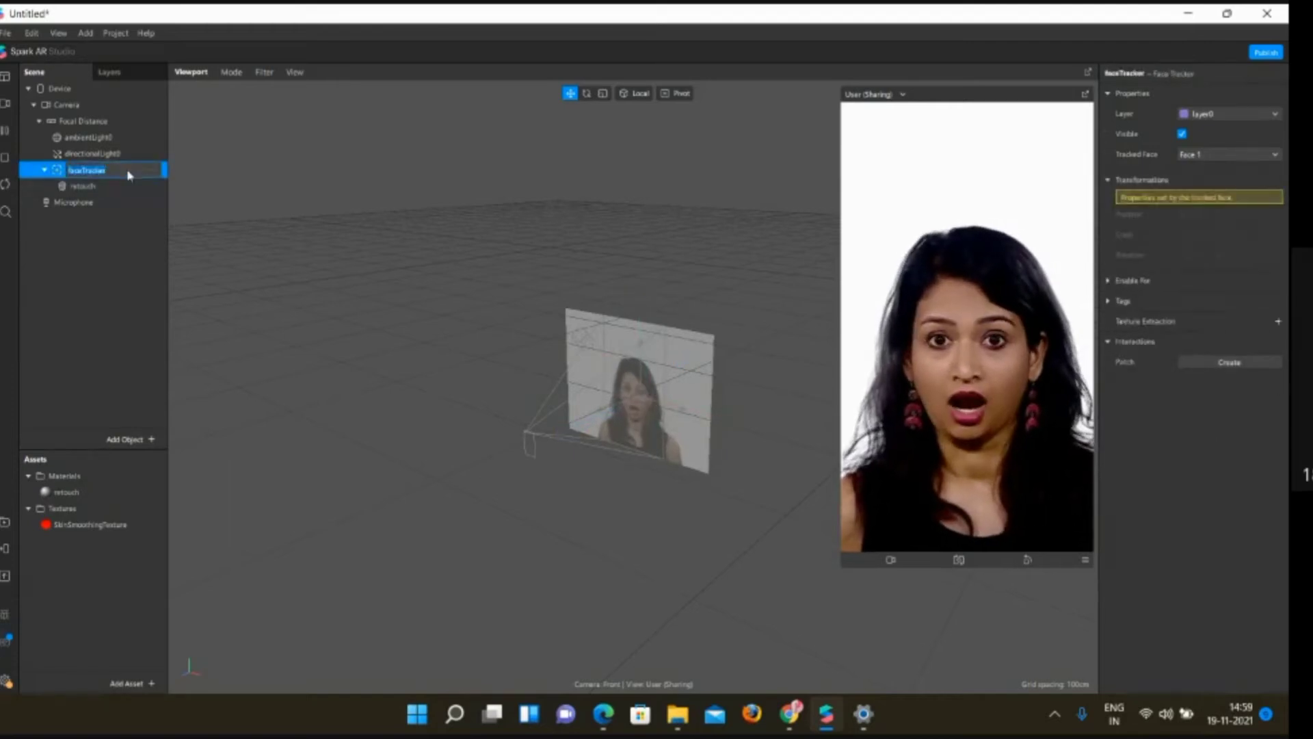
Add a second face mesh under the face tracker and name it "face"
right_click(129, 175)
mouse_move(158, 192)
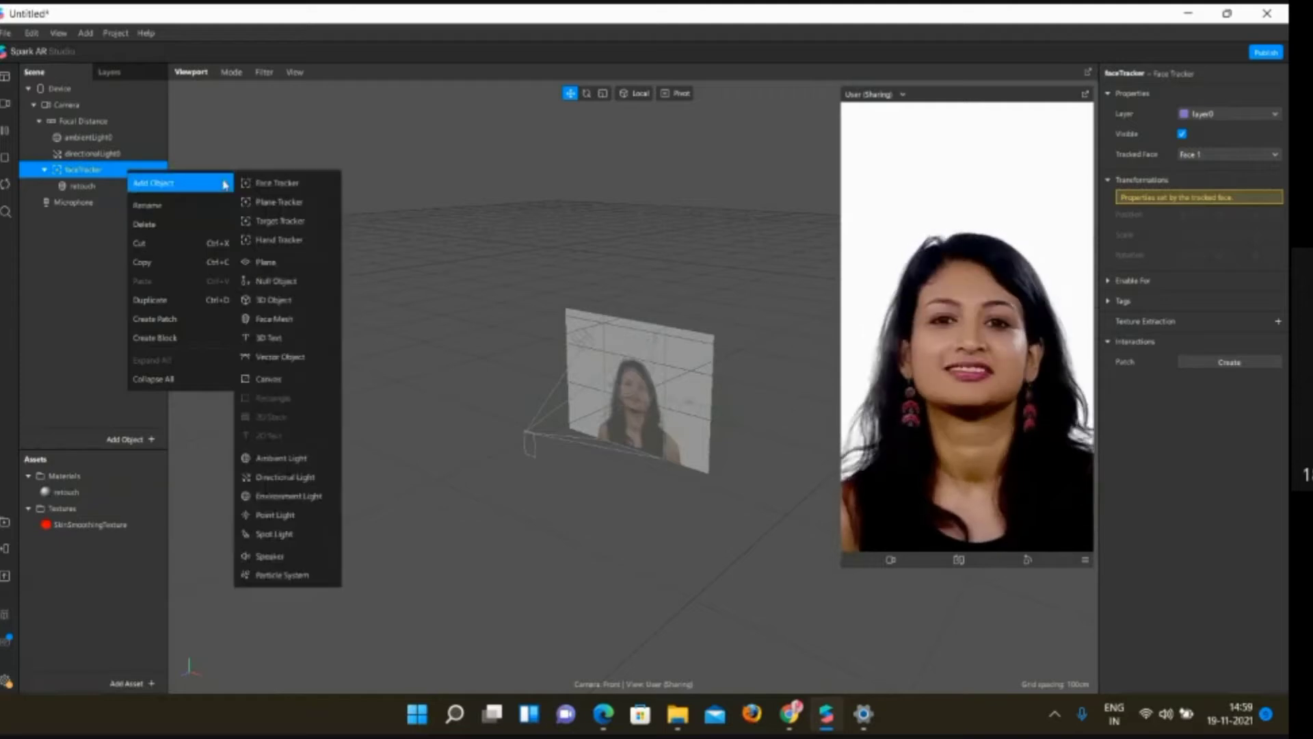
click(287, 319)
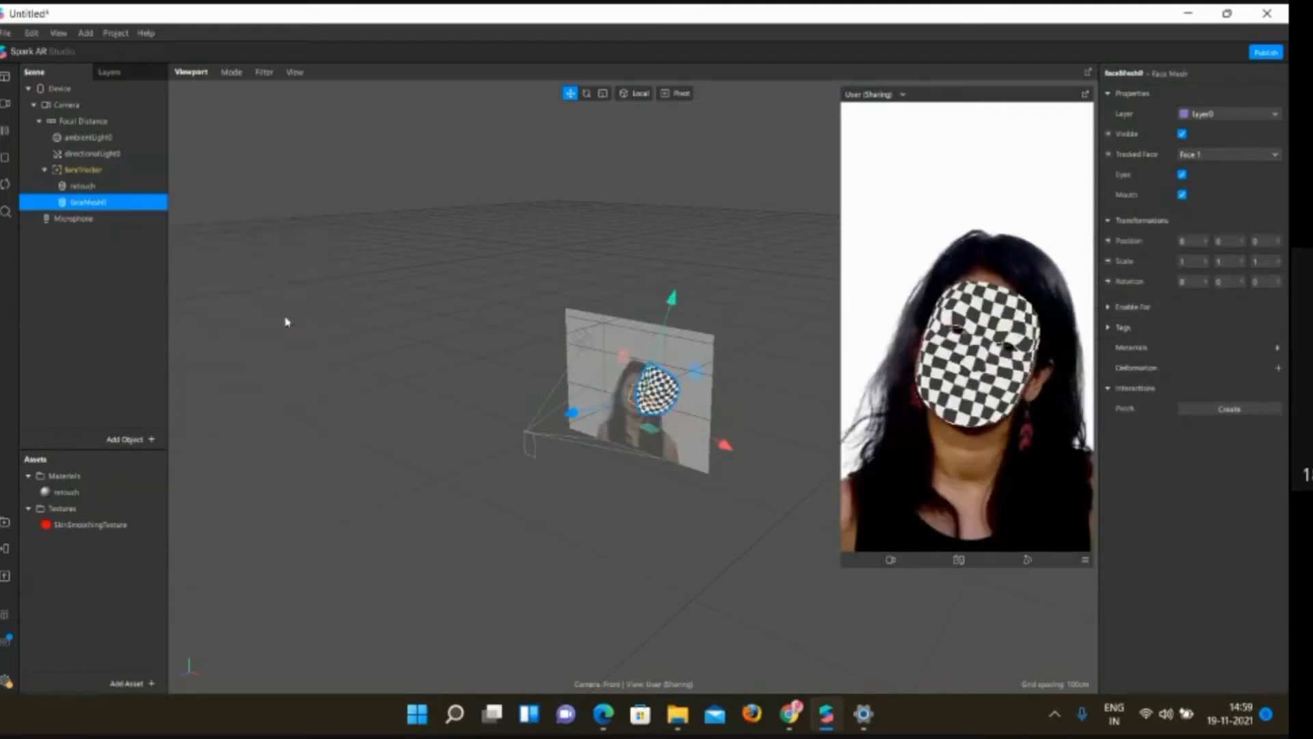
double_click(132, 202)
text(face)
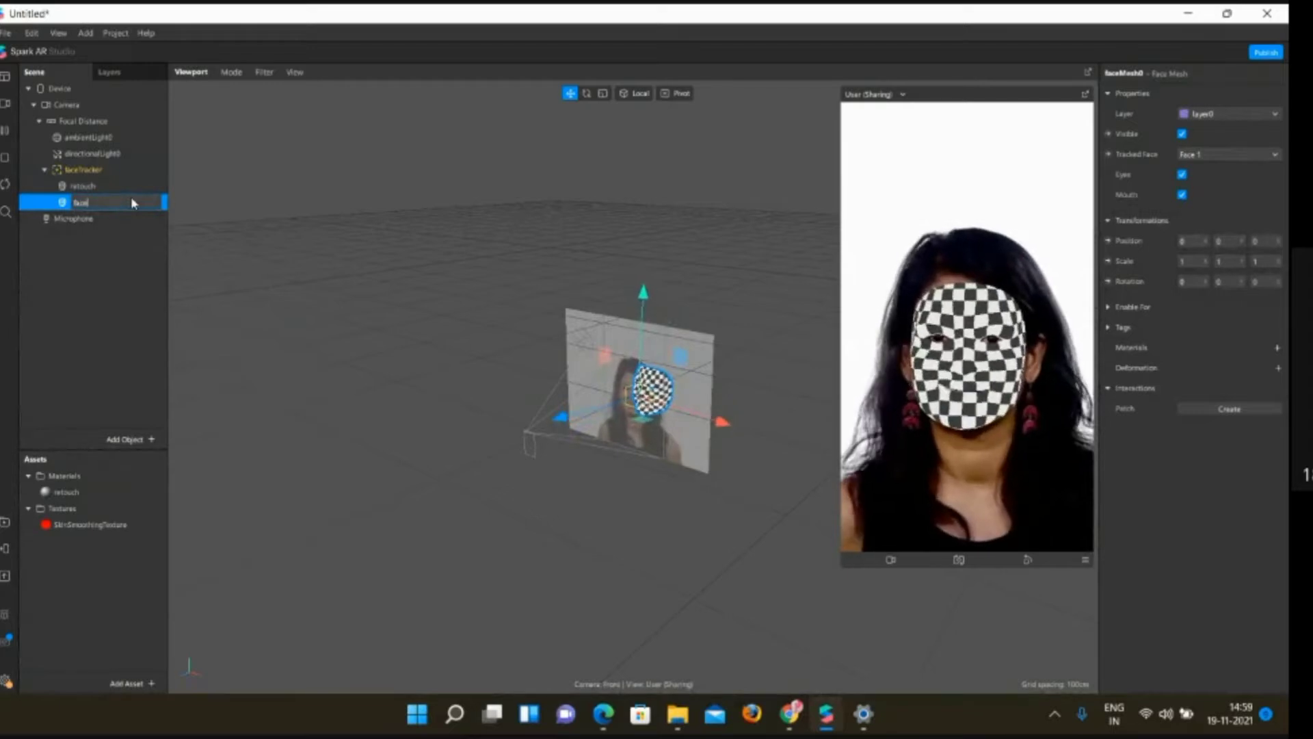
key(Return)
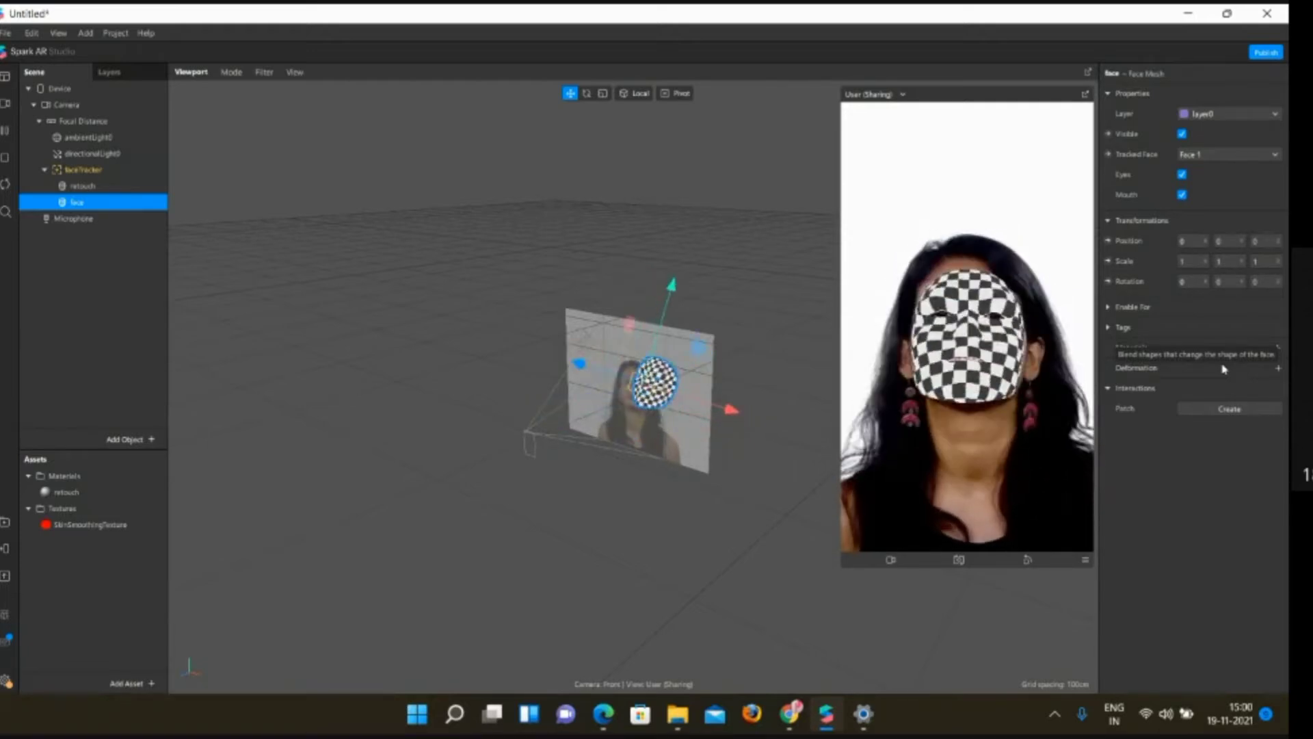
click(1277, 369)
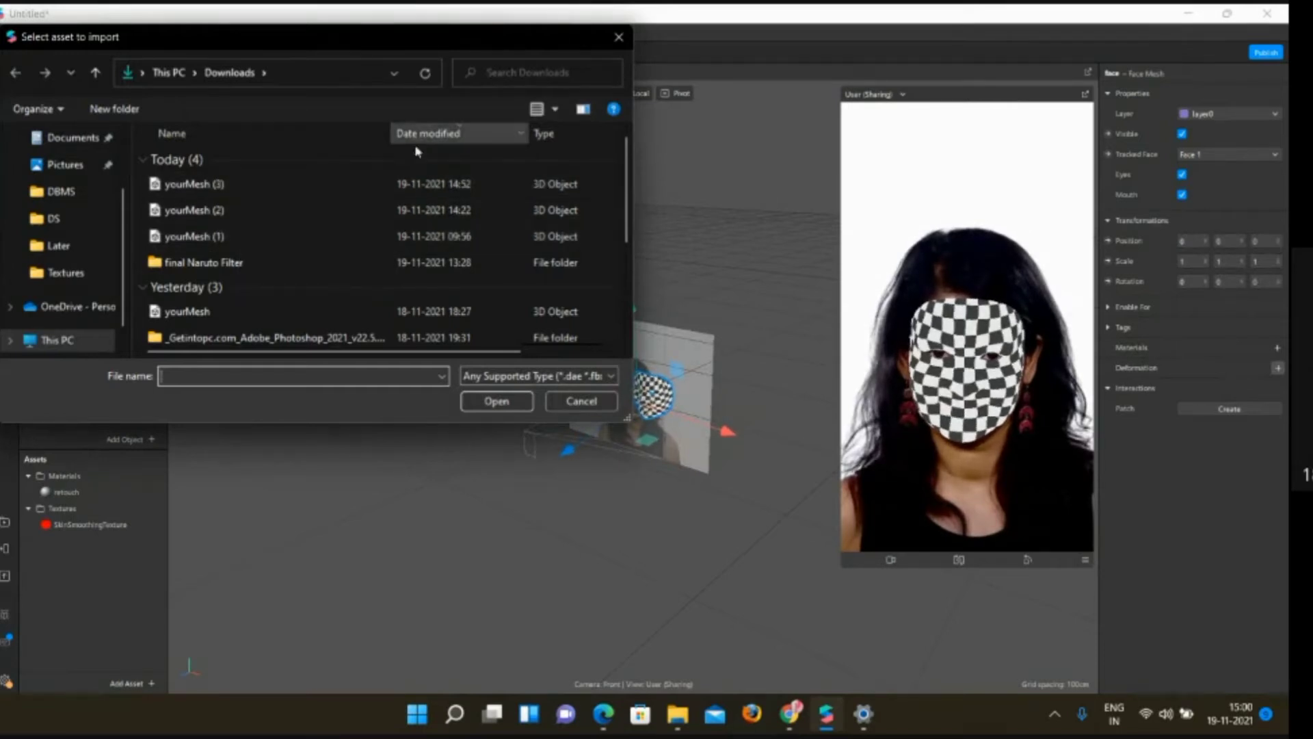
click(595, 402)
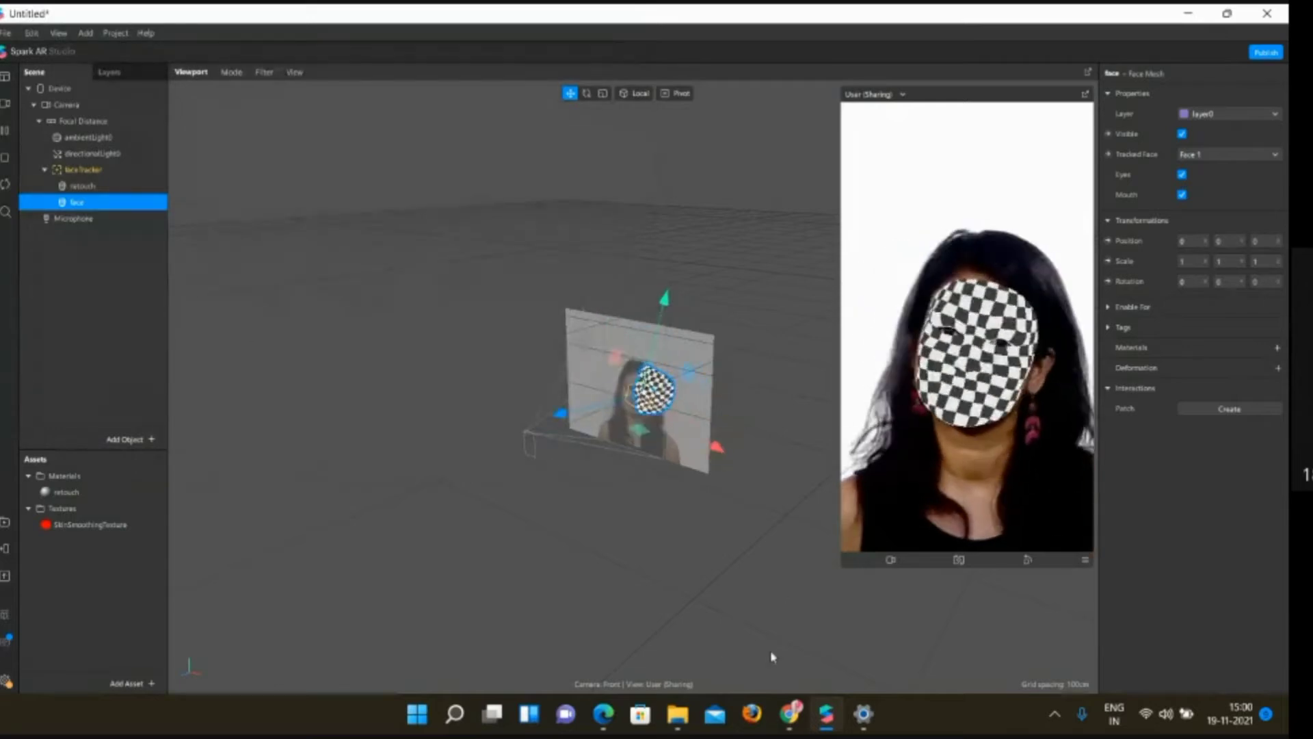
click(792, 715)
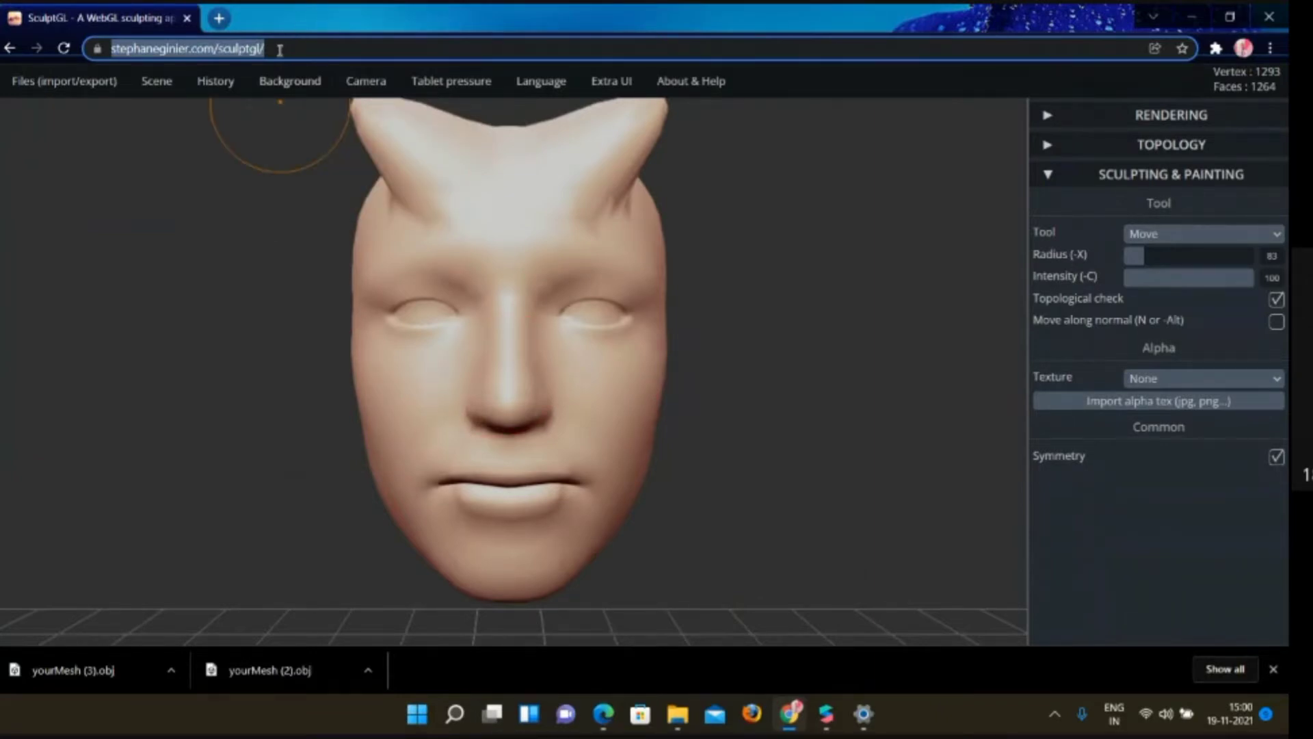
click(219, 18)
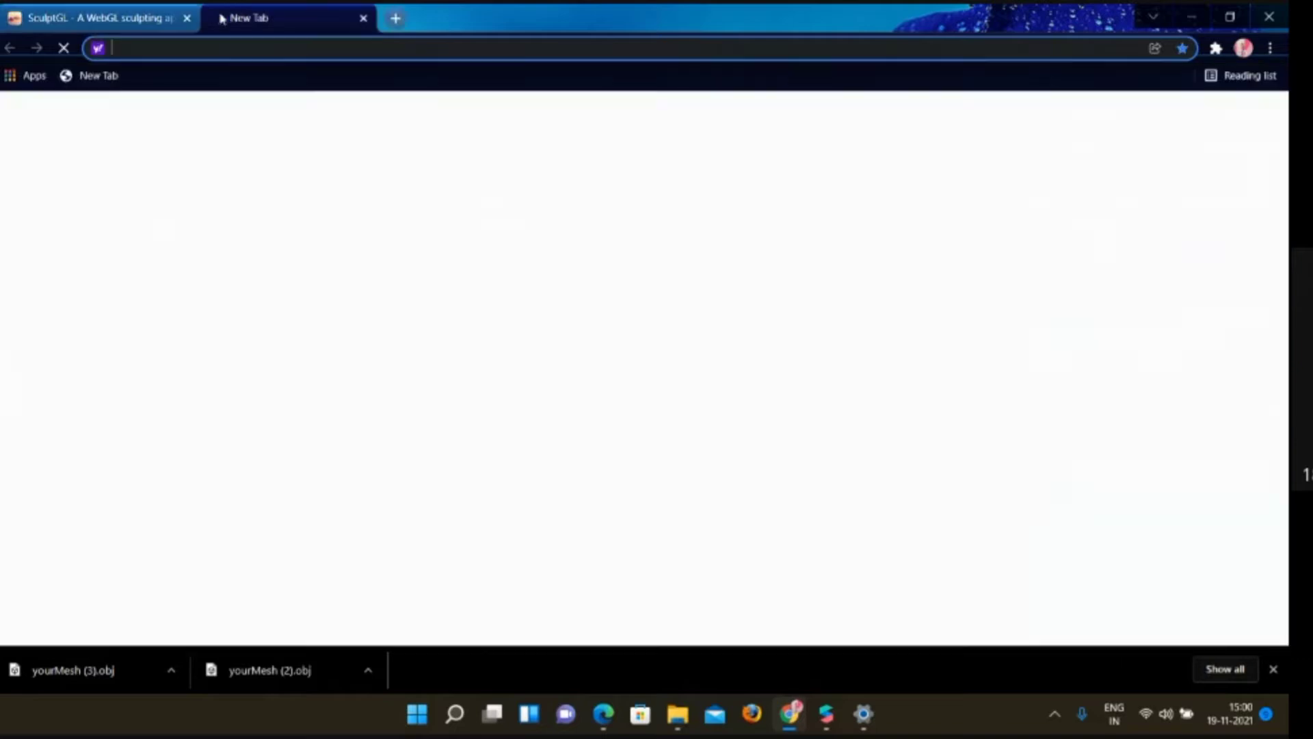
text(https://stephaneginier.com/sculptgl/)
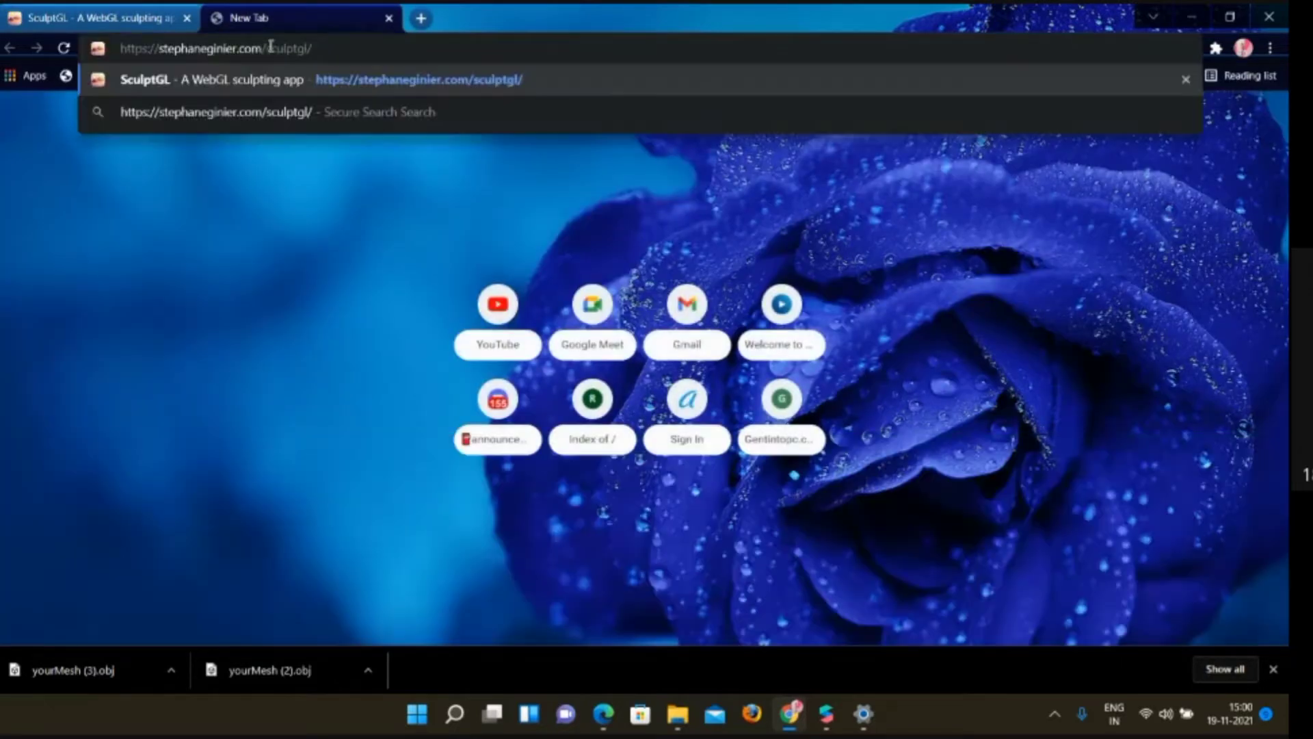
key(Return)
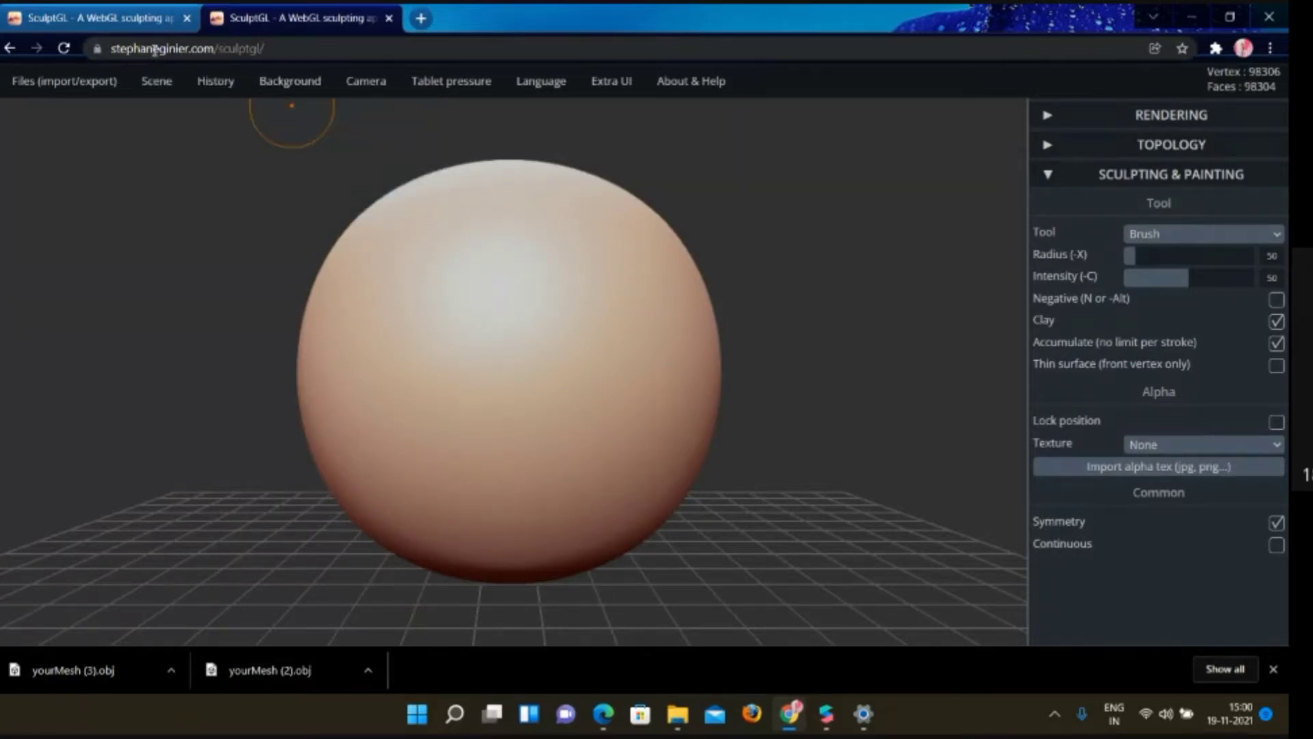
click(290, 48)
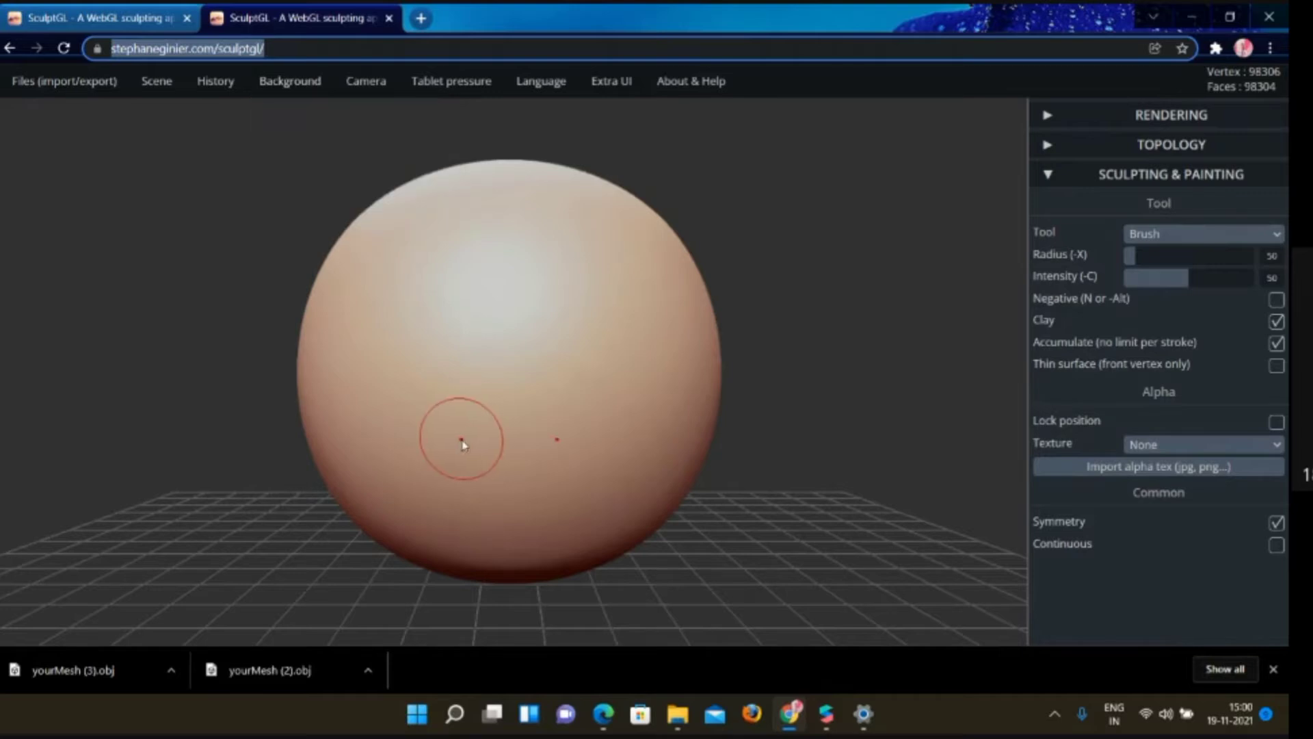
Clear the default sphere from the SculptGL scene
click(155, 81)
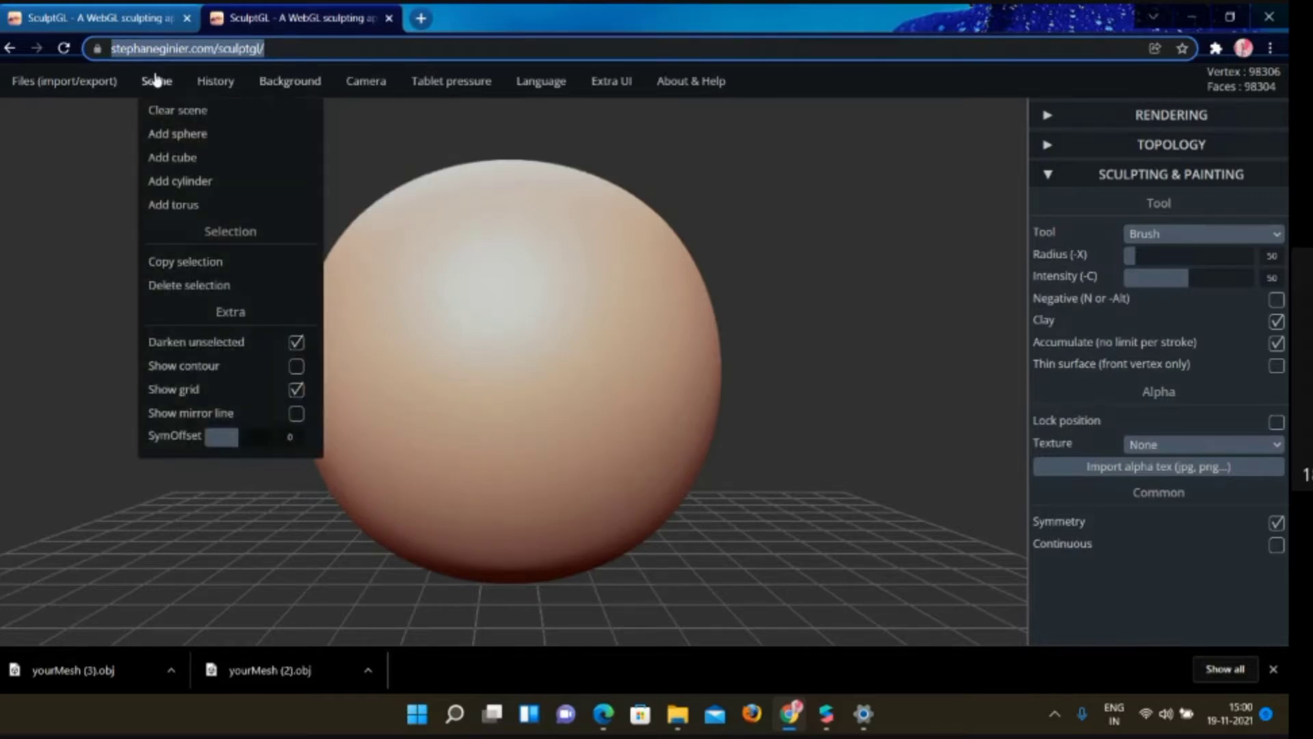
click(185, 111)
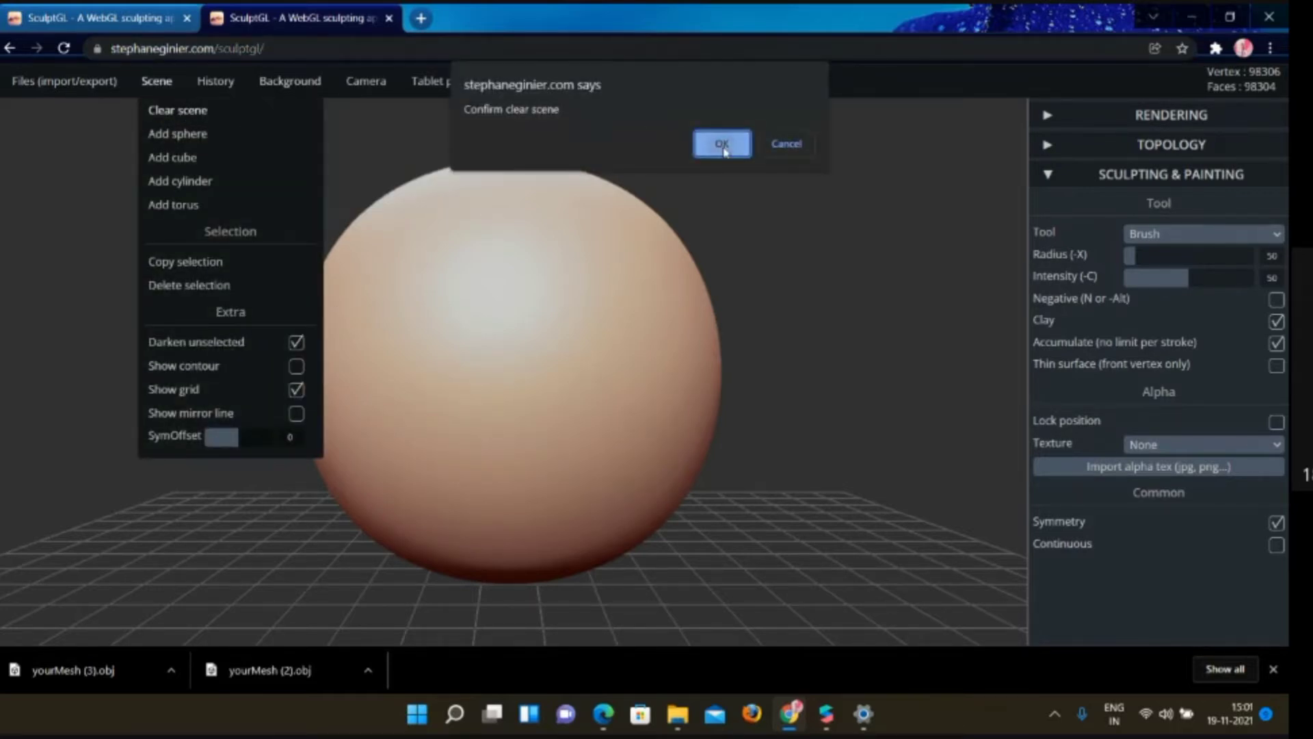
click(722, 145)
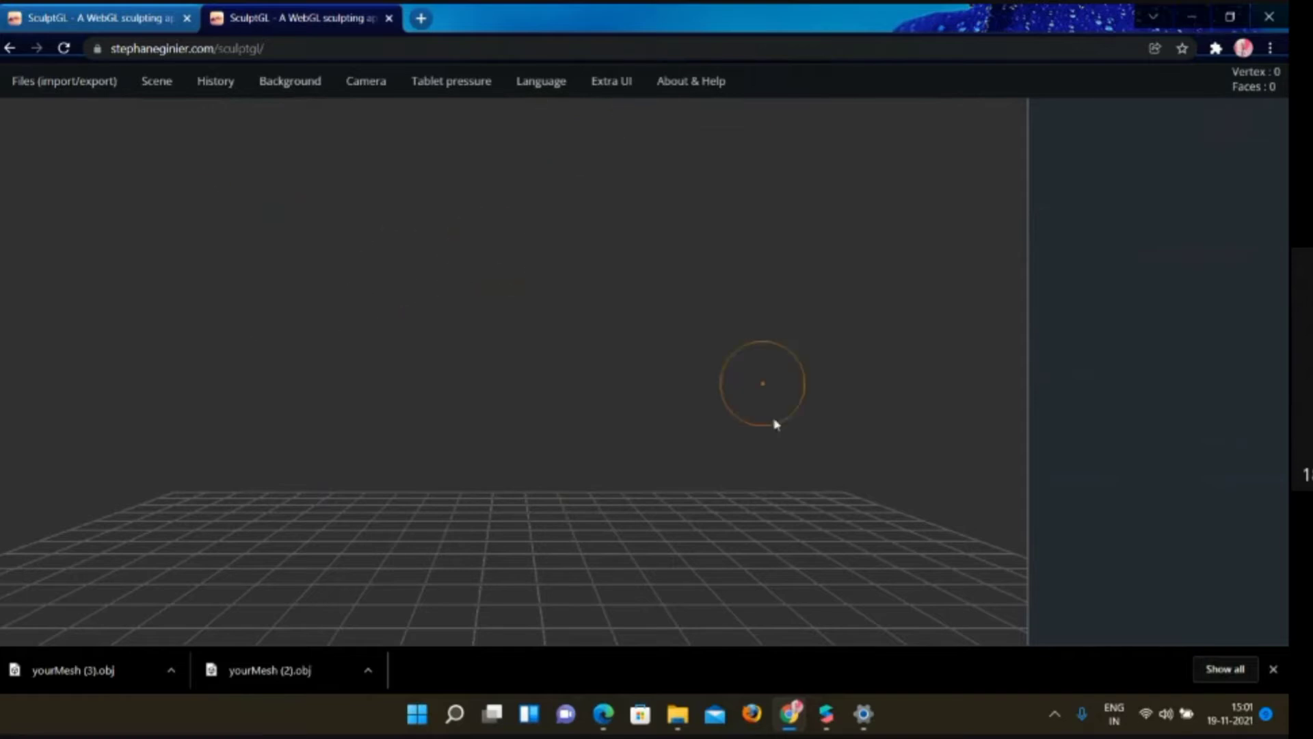
Load the faceMesh object file from Downloads, Face-reference-assets-classic > FaceAssets > Mesh, into the empty SculptGL scene
click(686, 725)
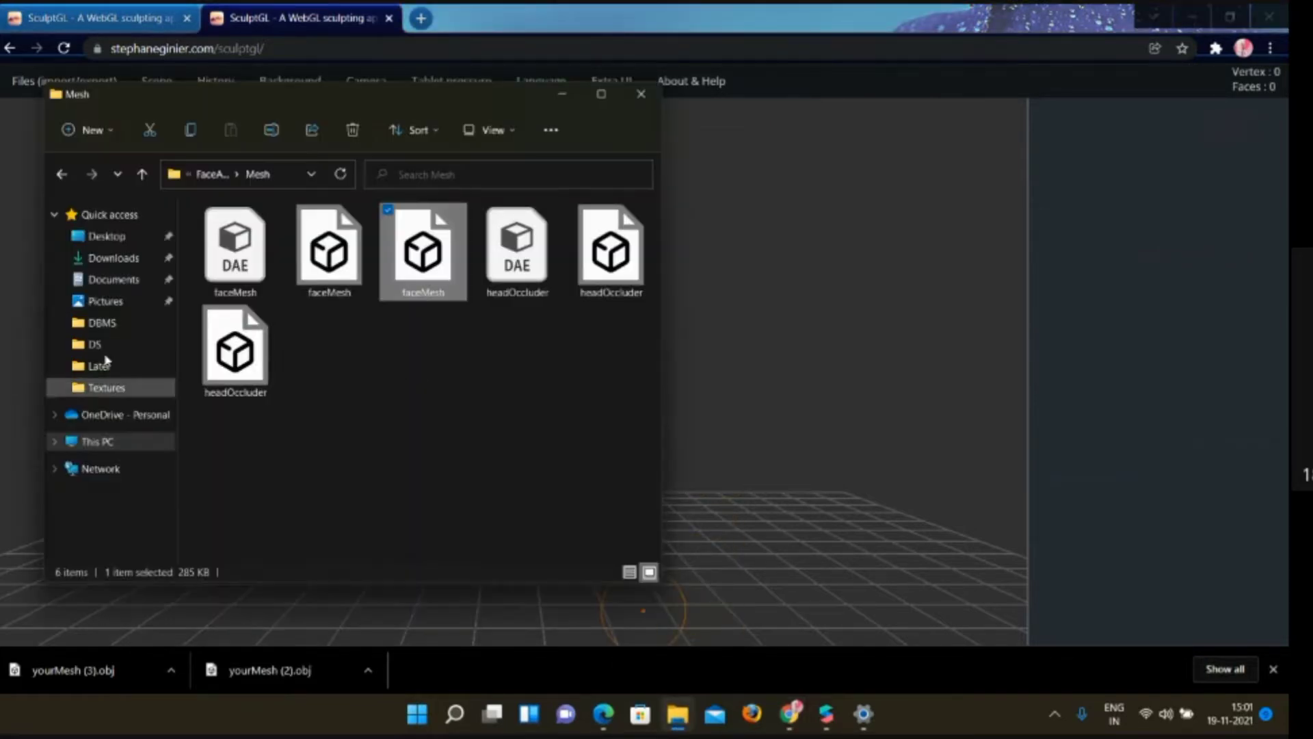
click(114, 269)
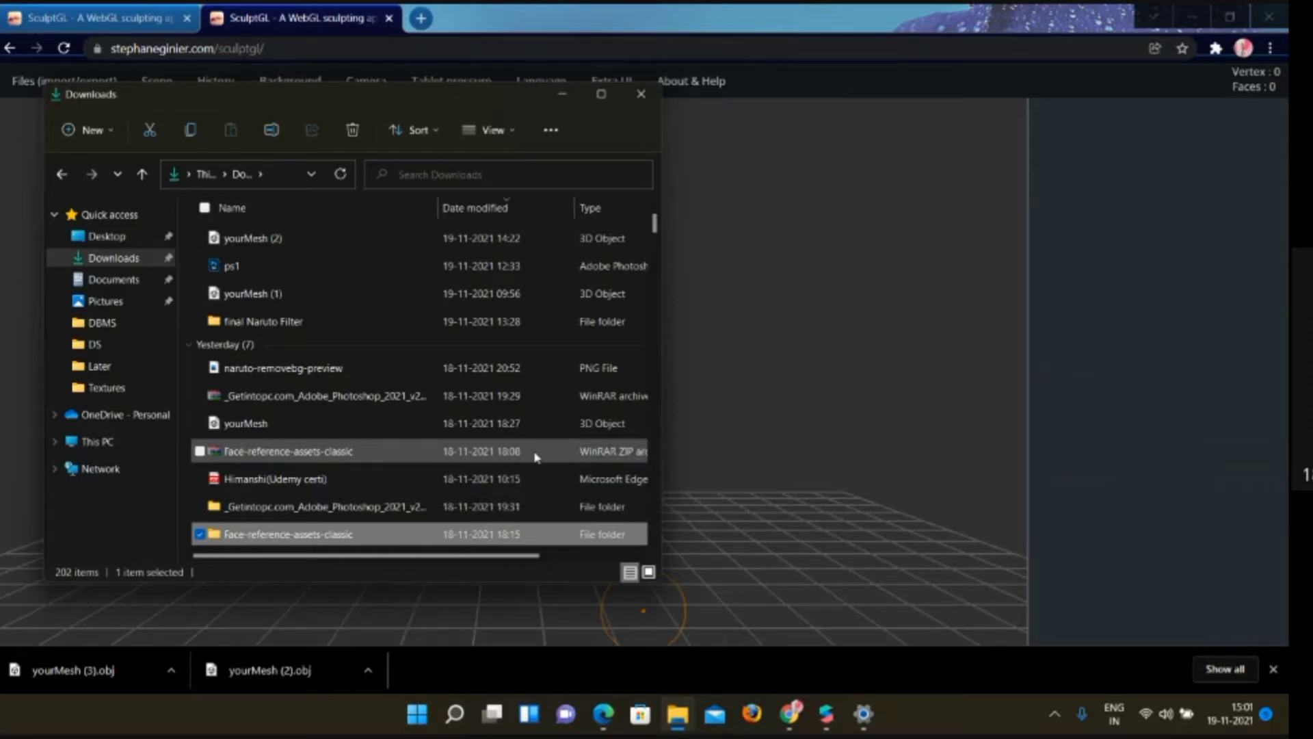
double_click(325, 534)
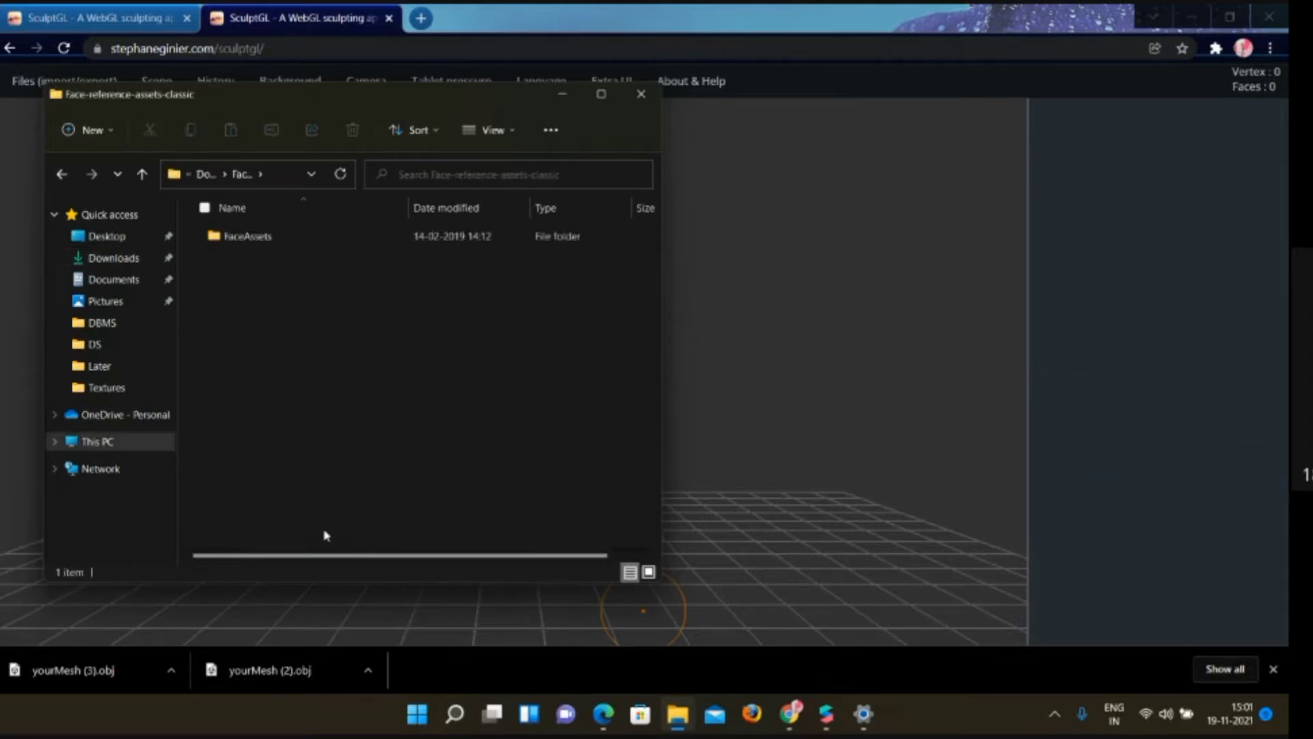
double_click(322, 244)
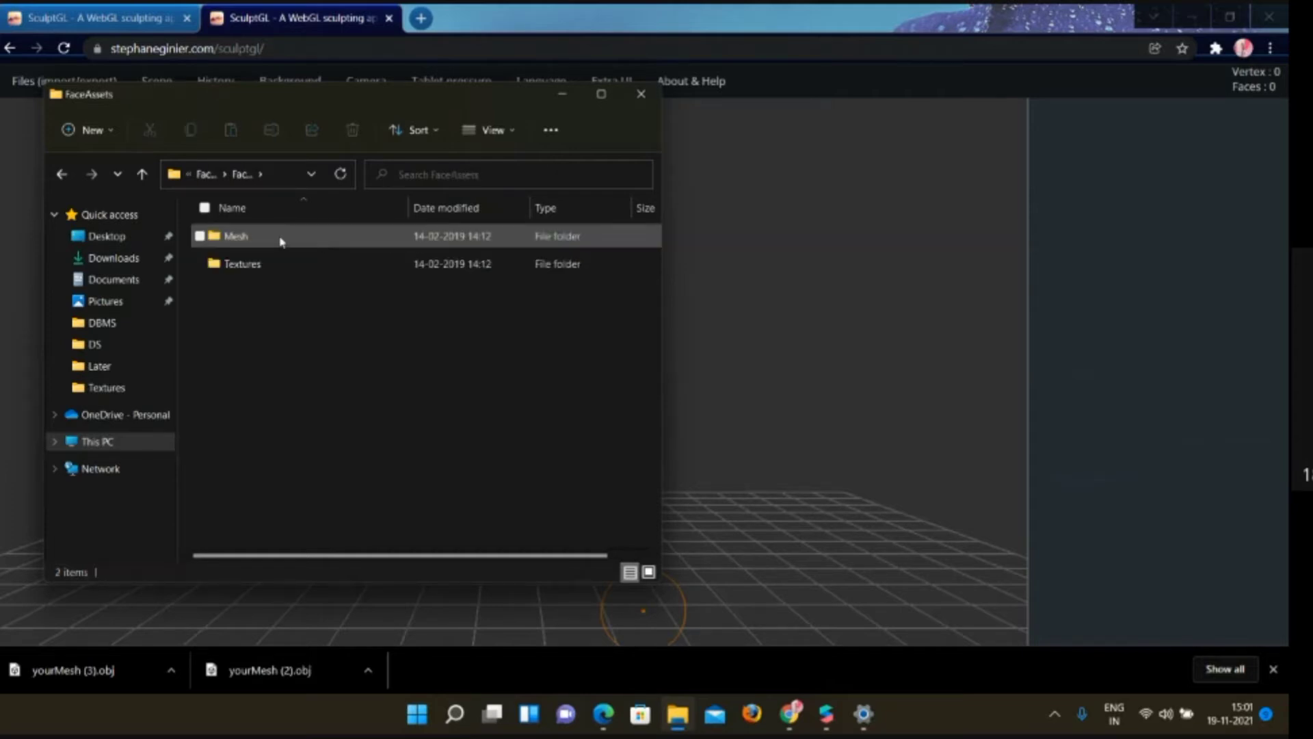
double_click(282, 241)
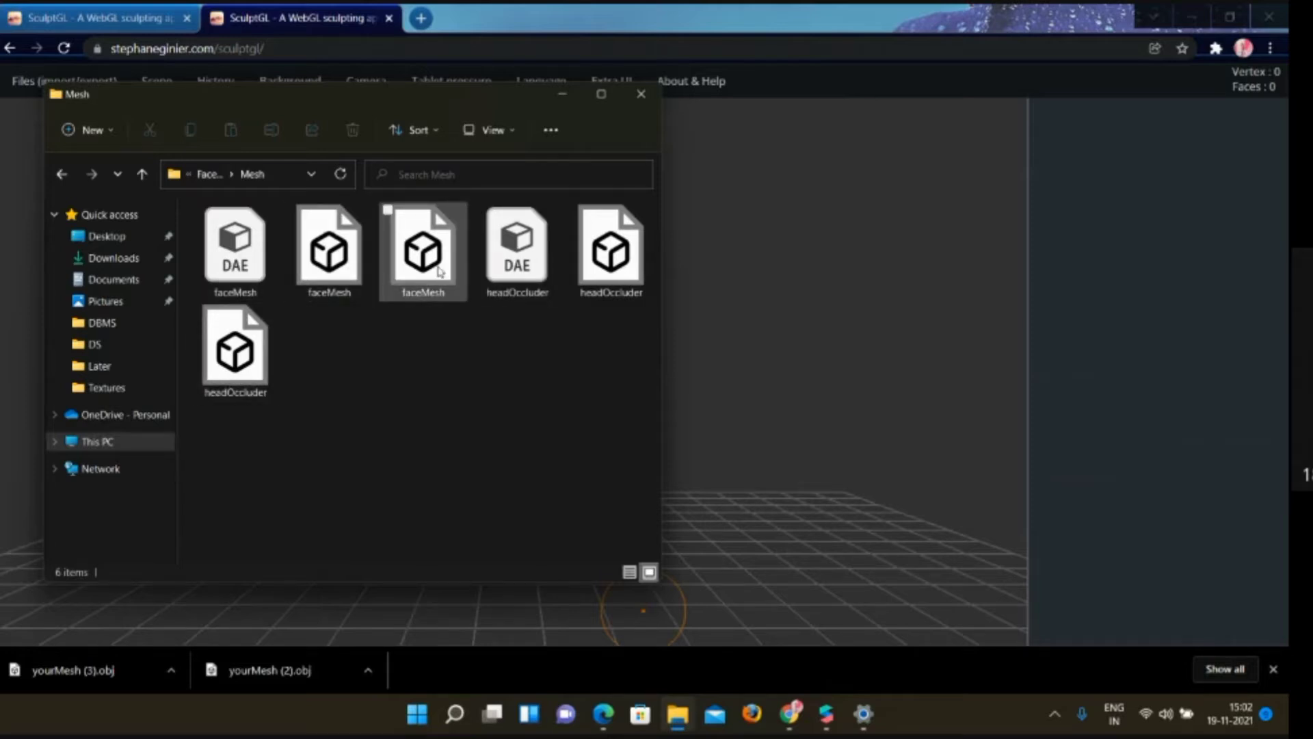
mouse_move(438, 271)
mouse_move(421, 256)
mouse_down()
mouse_move(575, 381)
mouse_move(701, 378)
mouse_up()
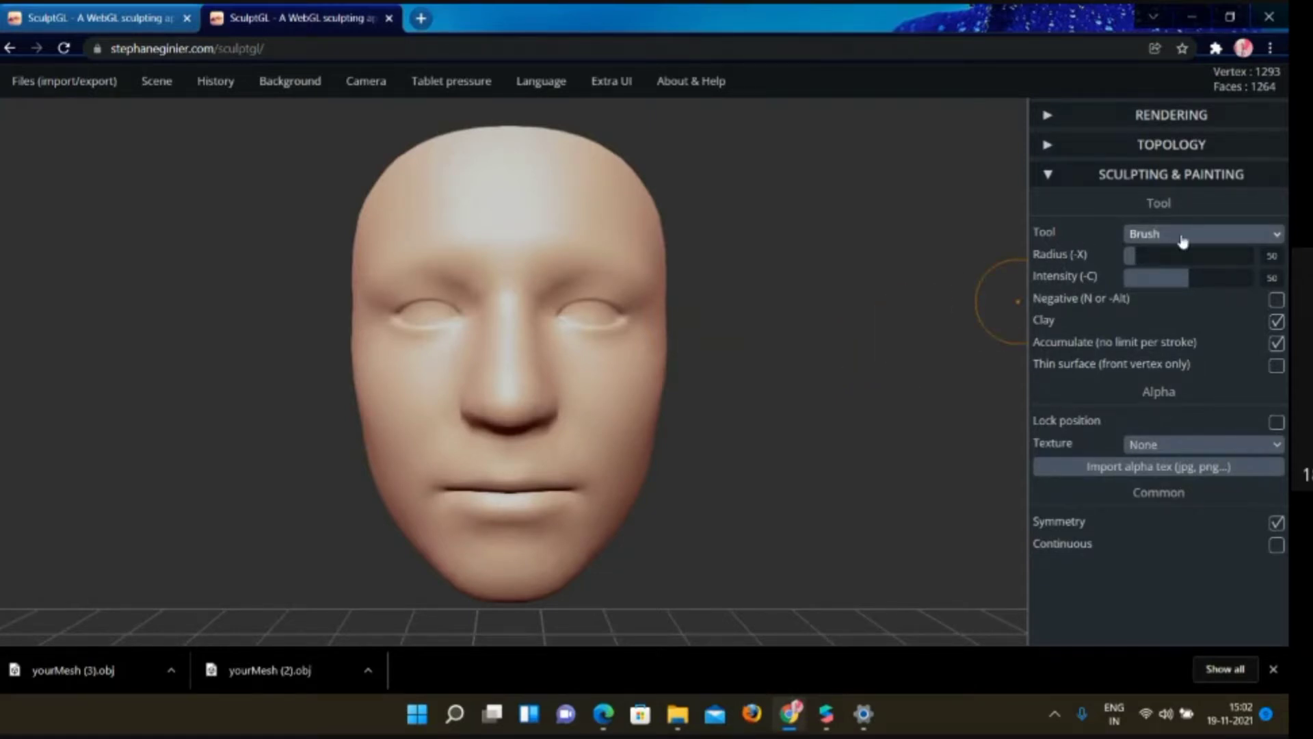
With the Move tool at radius 150, pull the outer eye corners slightly outward and narrow the nose symmetrically
click(1273, 236)
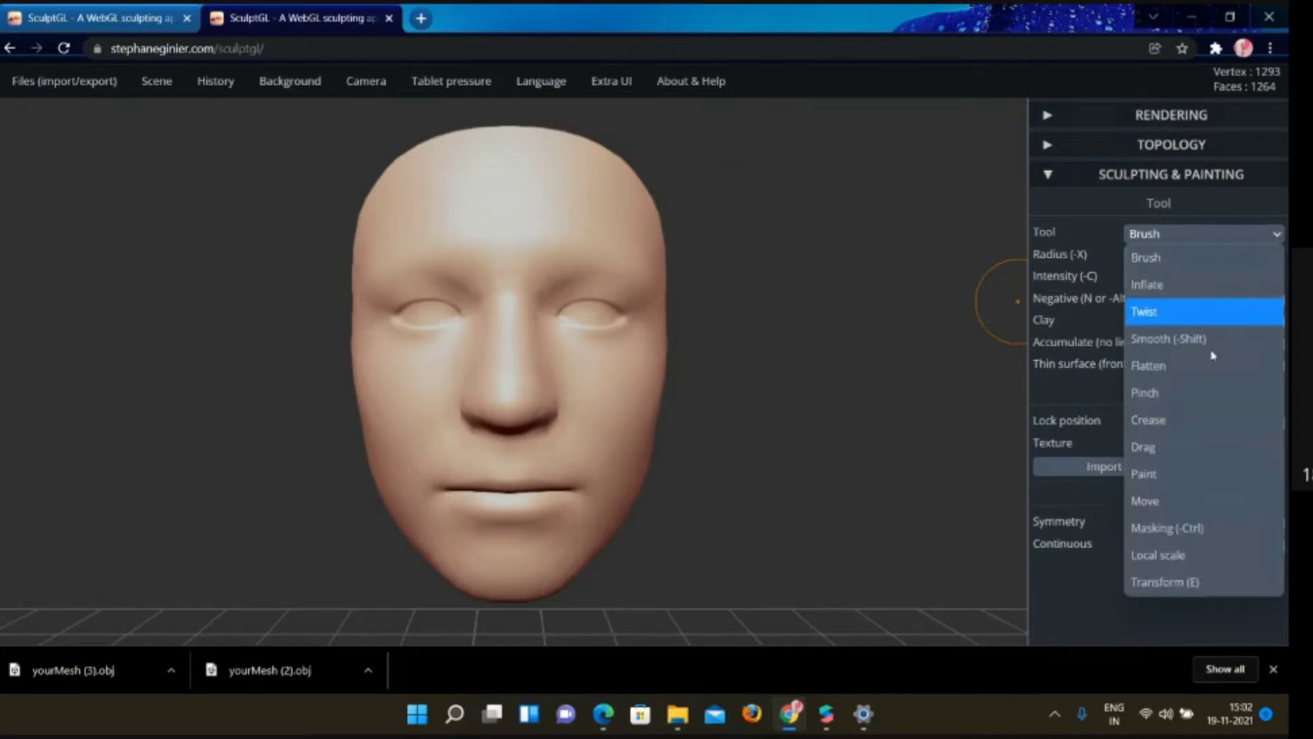
click(1153, 509)
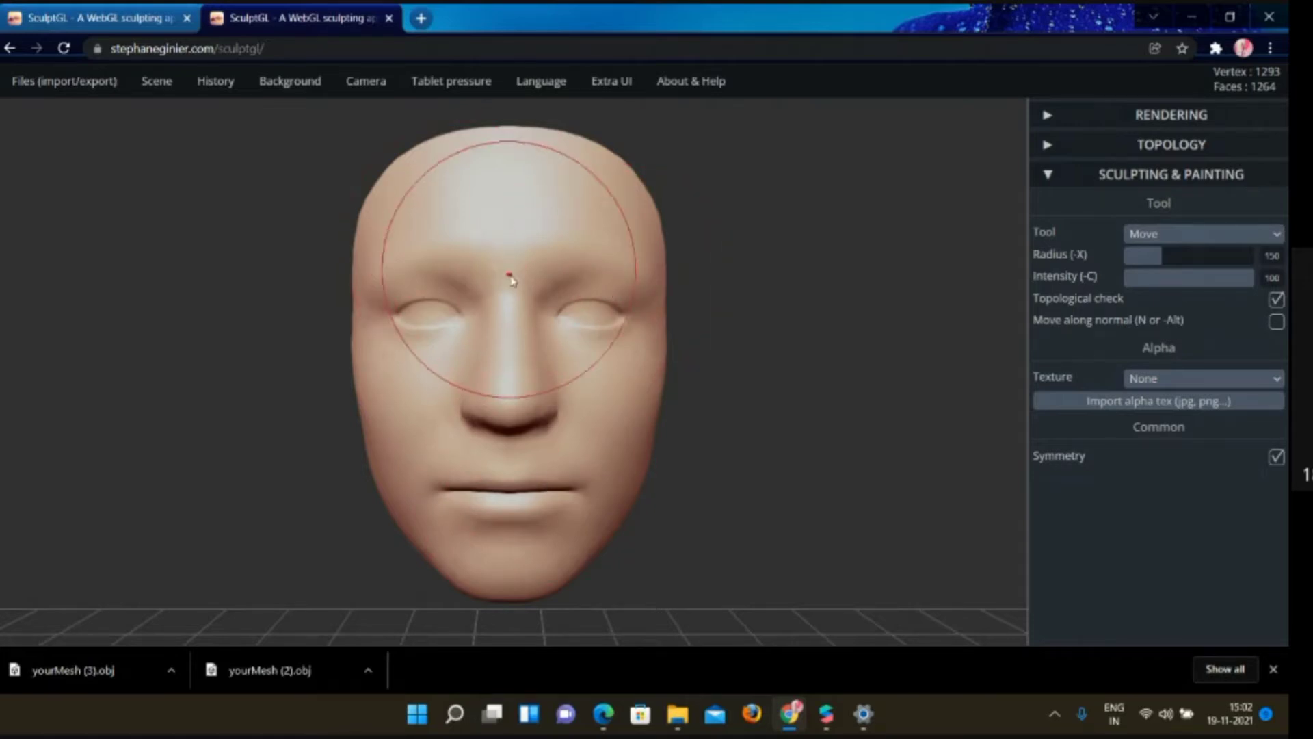
mouse_move(522, 273)
mouse_down()
mouse_move(544, 268)
mouse_move(533, 383)
mouse_up()
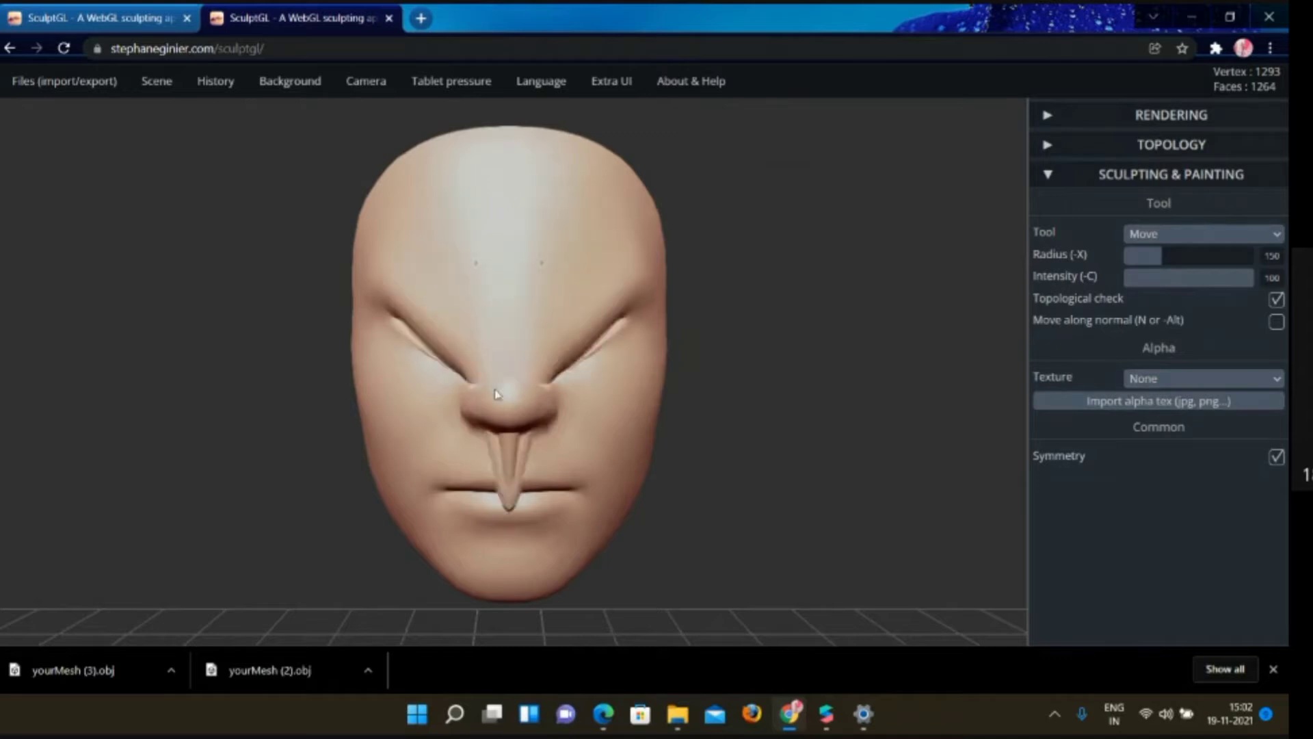
key(ctrl+z)
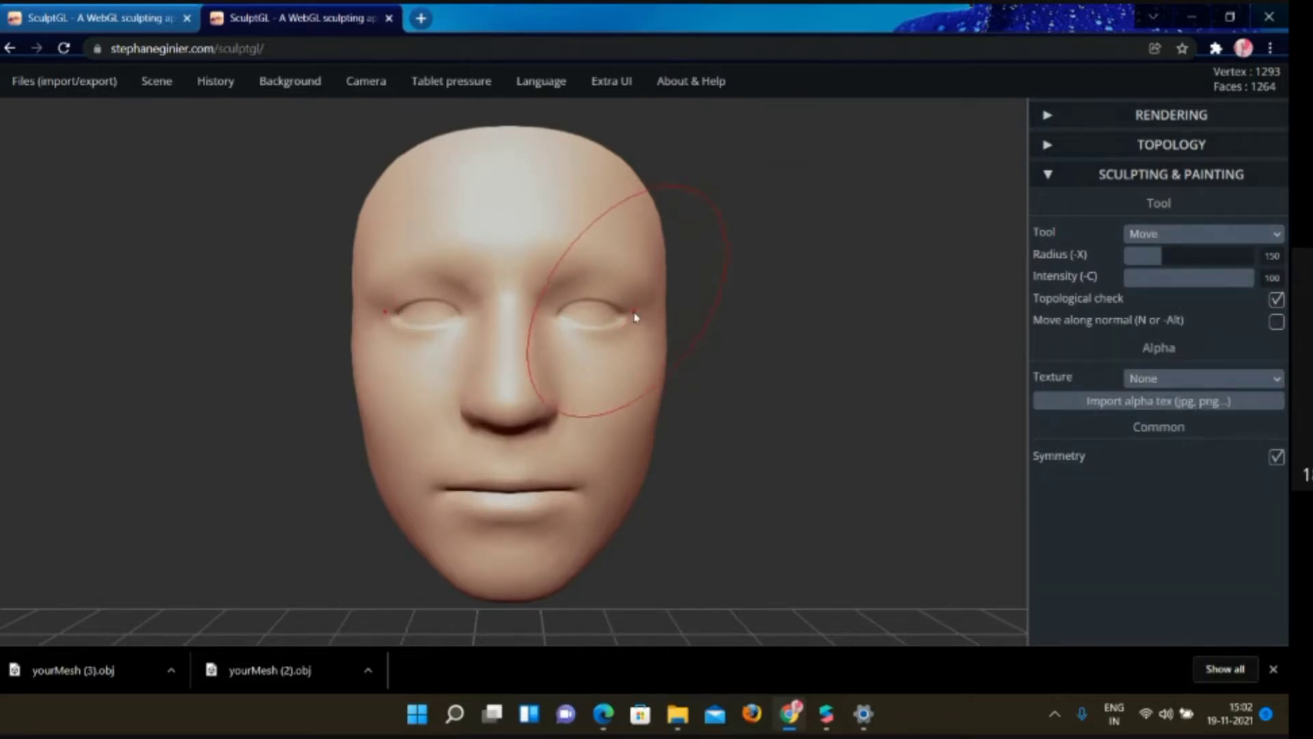
drag(635, 317, 641, 316)
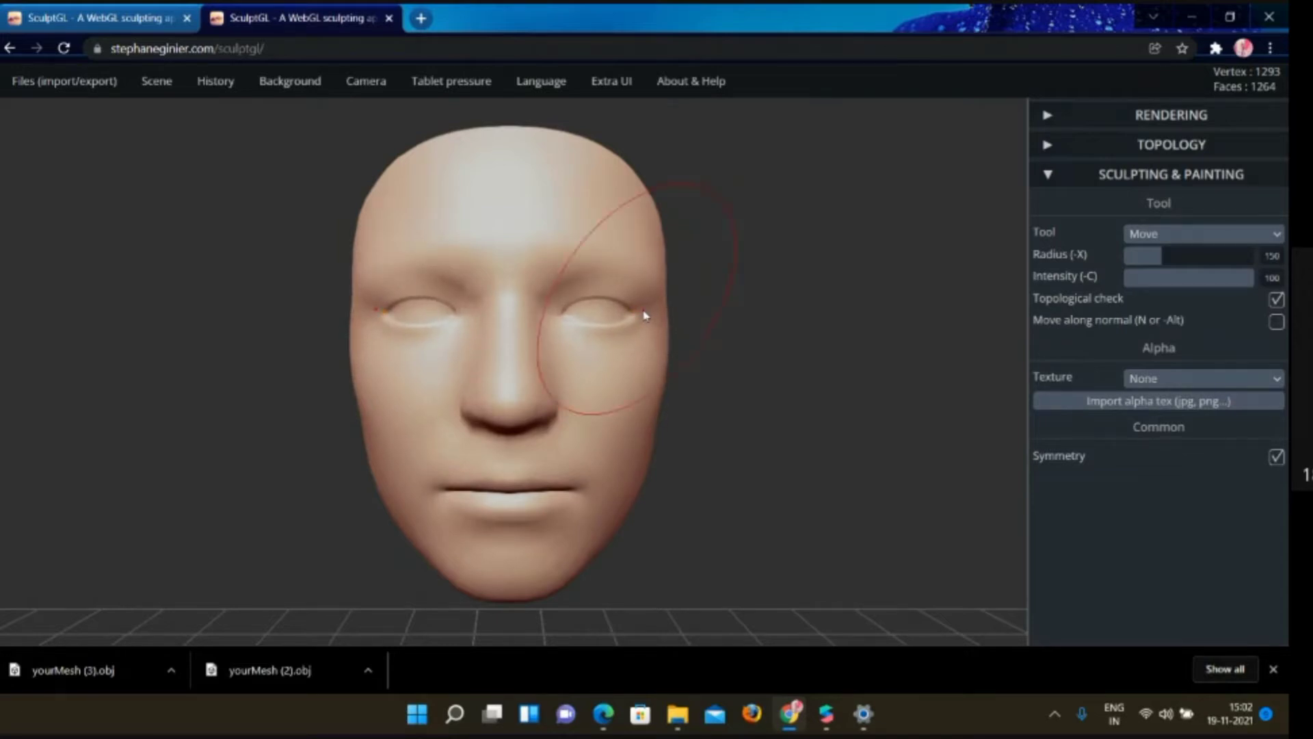
drag(532, 384, 513, 377)
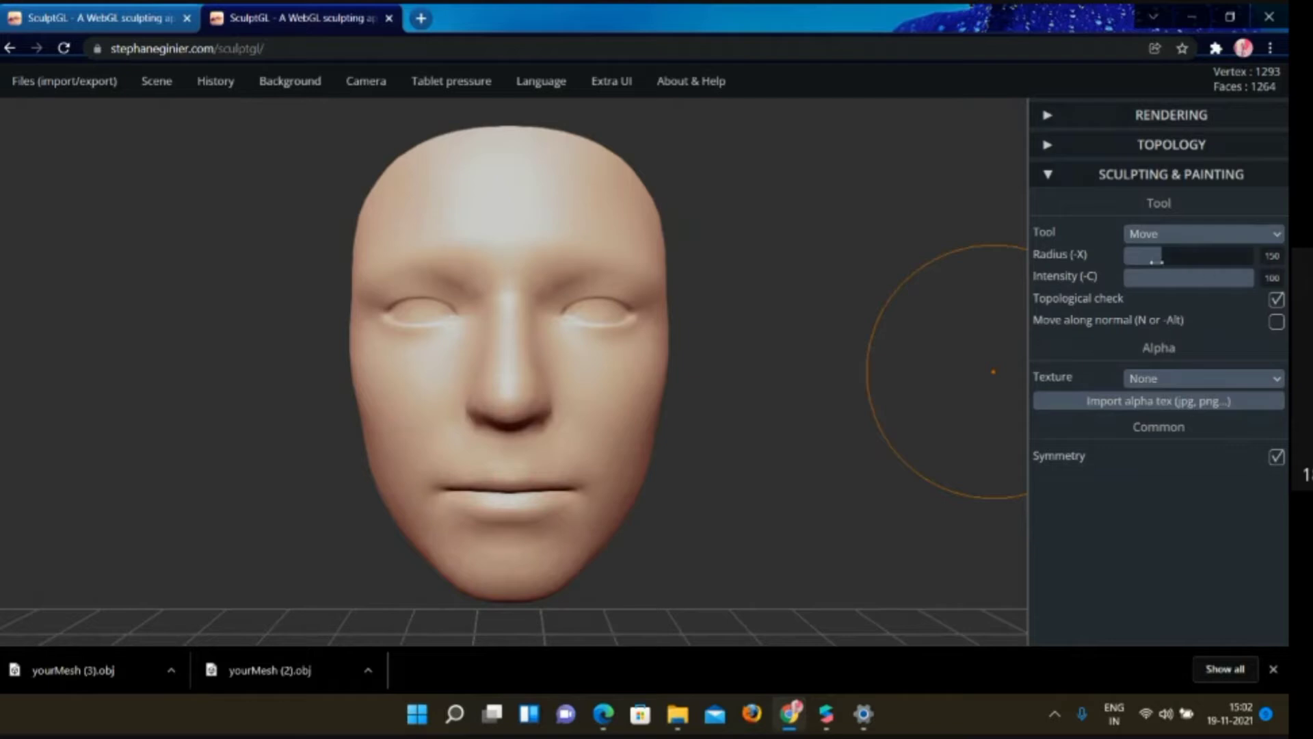
Reduce the Move tool's radius to 93 and subtly reshape the lips and the area around the nose bridge
drag(1152, 256, 1147, 256)
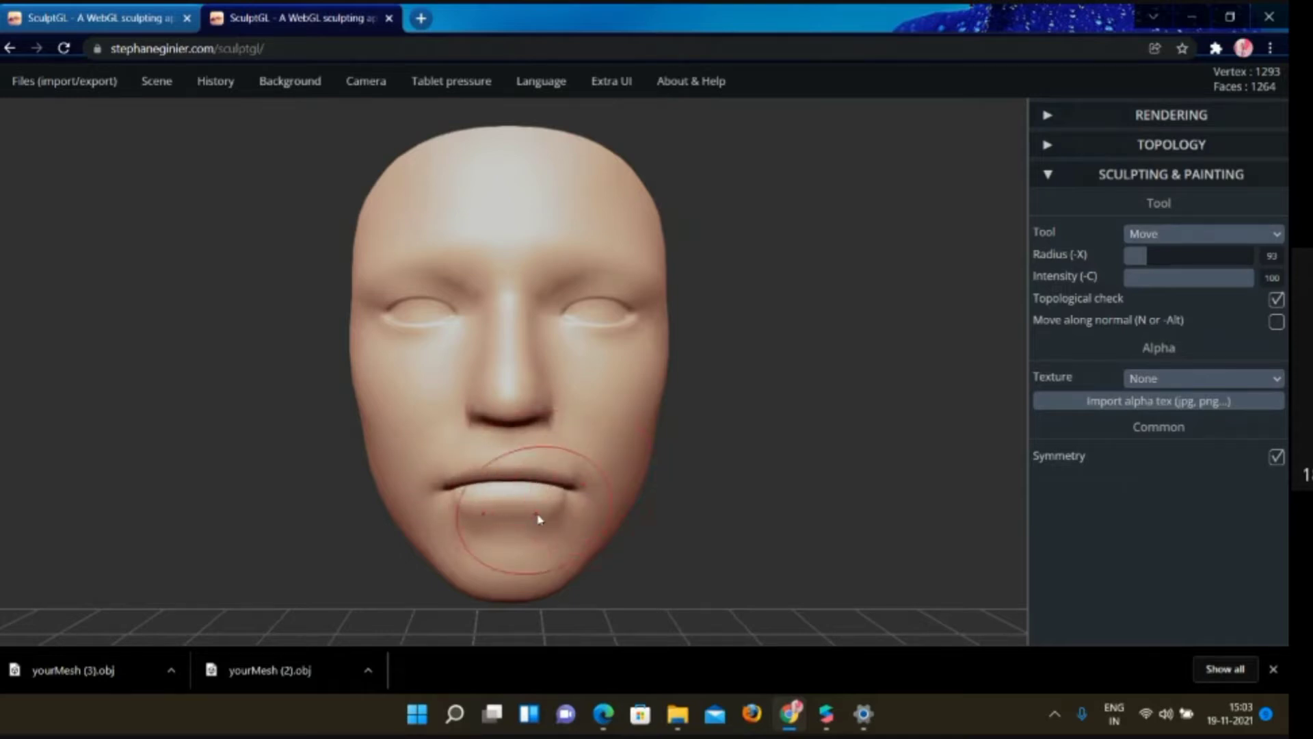
drag(543, 519, 532, 512)
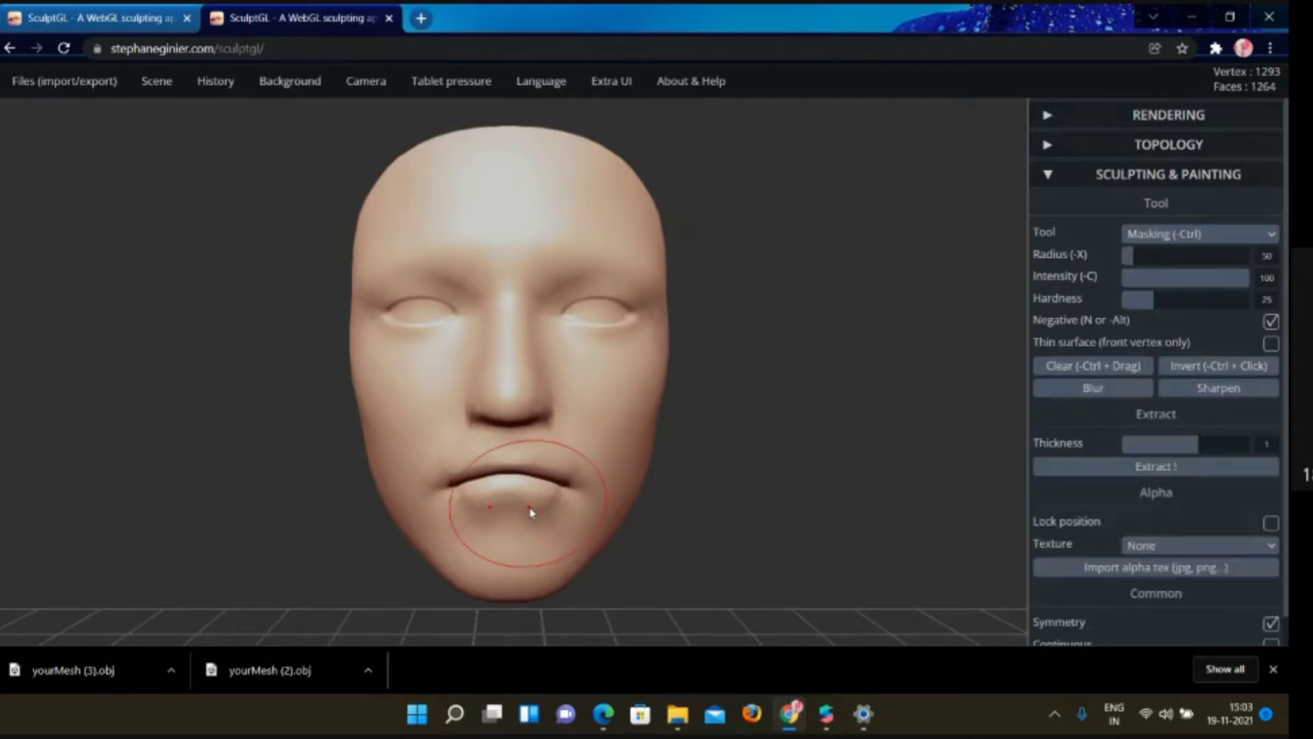
key(ctrl+z)
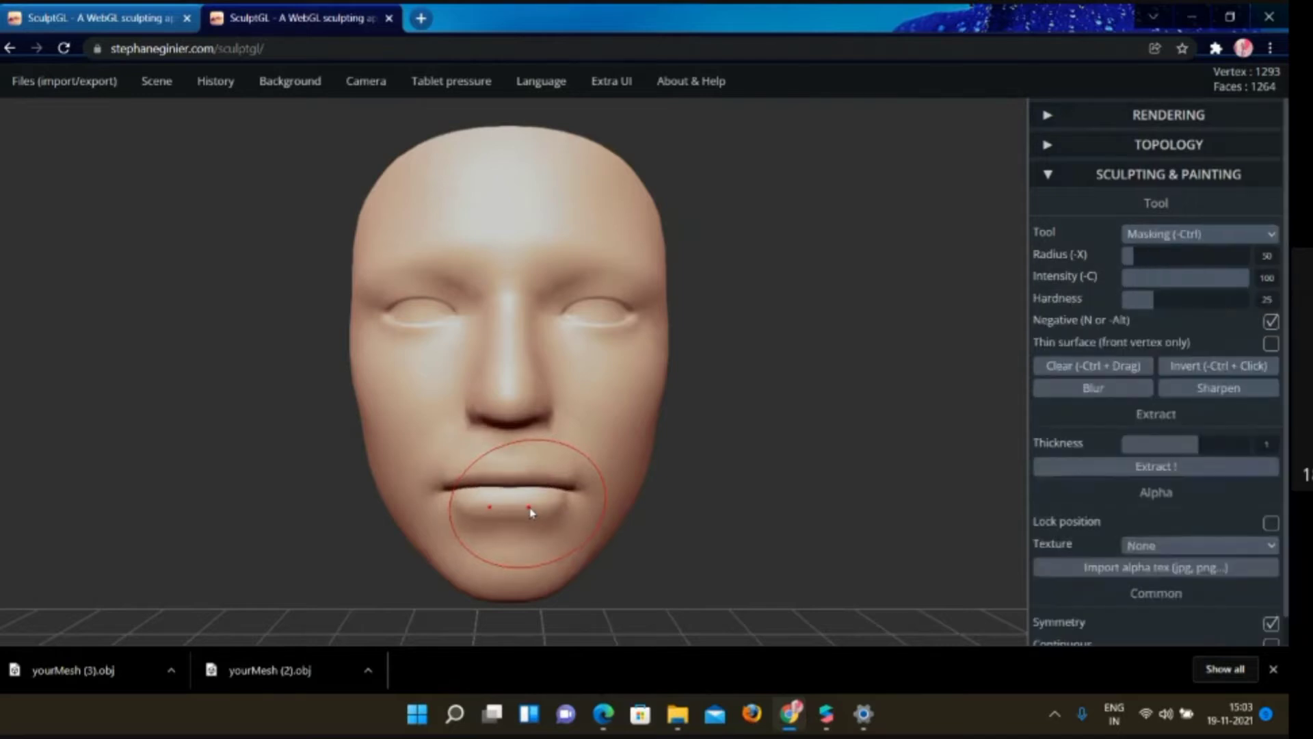
key(ctrl+z)
drag(542, 475, 552, 486)
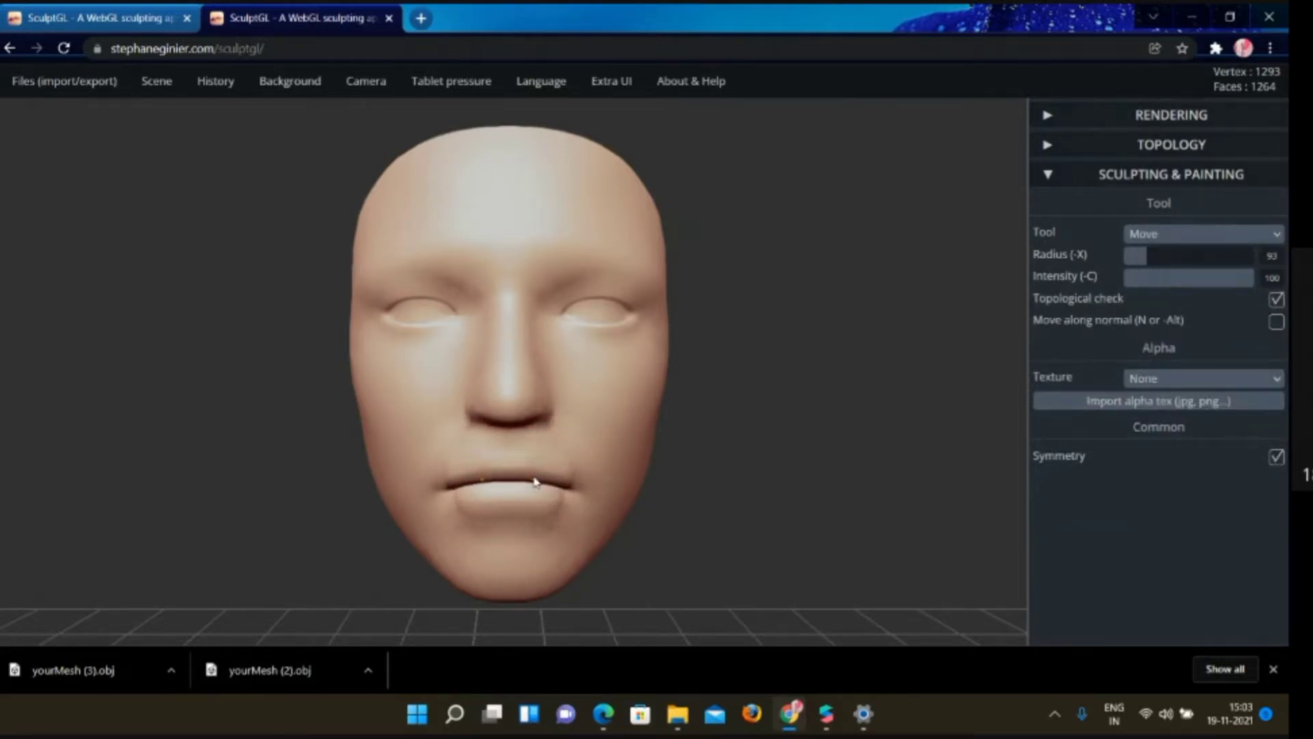
key(ctrl+z)
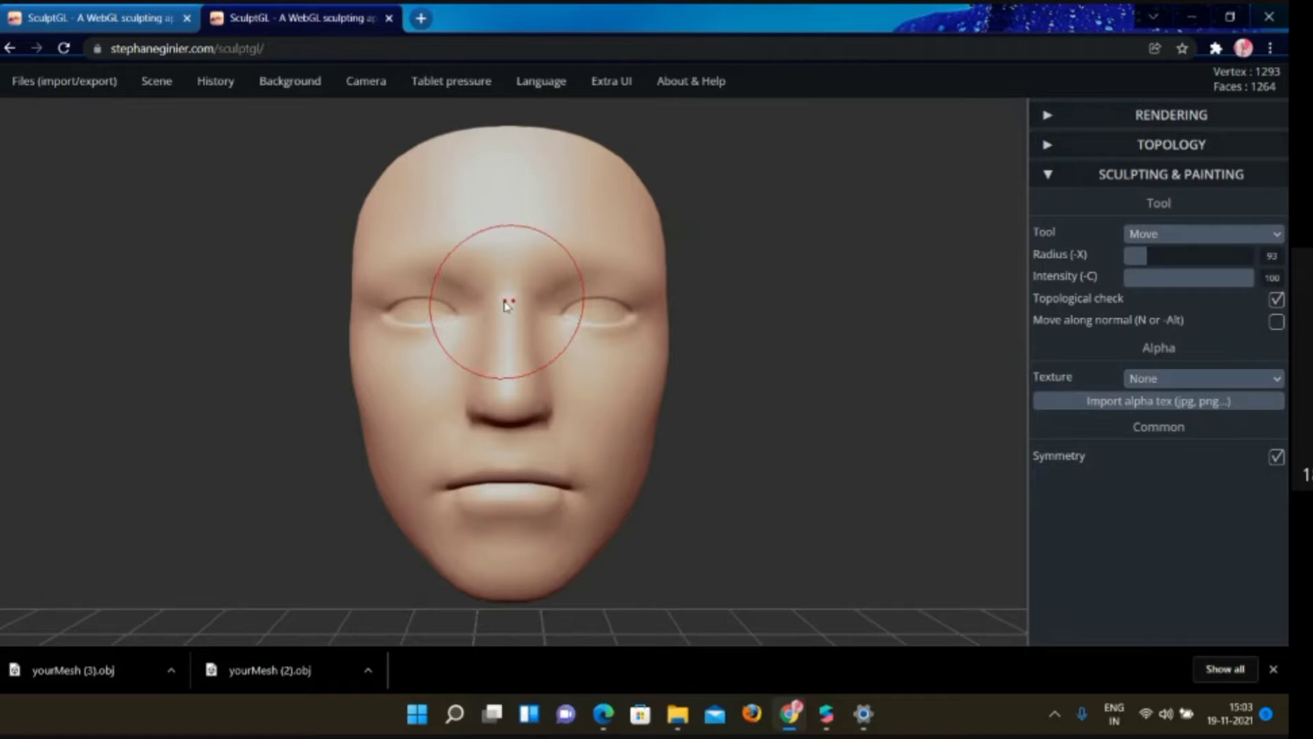
drag(526, 355, 465, 315)
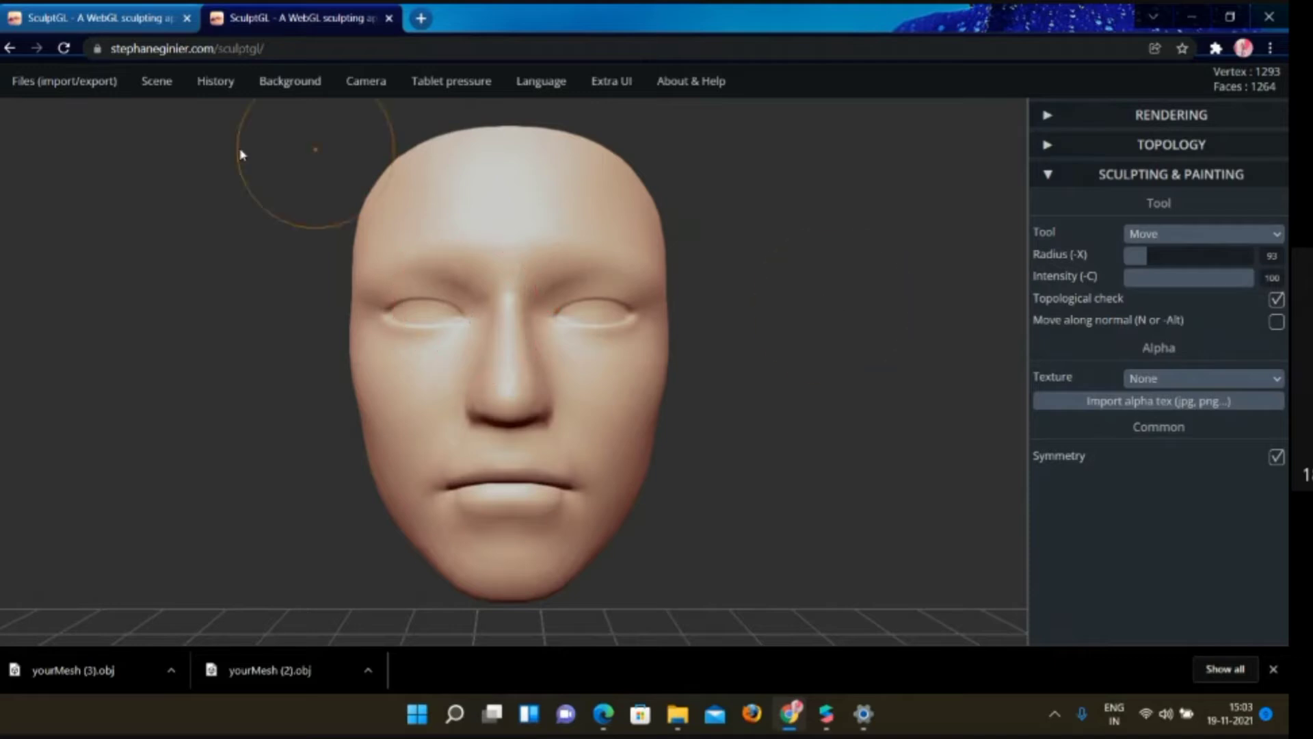
Export the sculpted face mesh as an .obj file
mouse_move(90, 87)
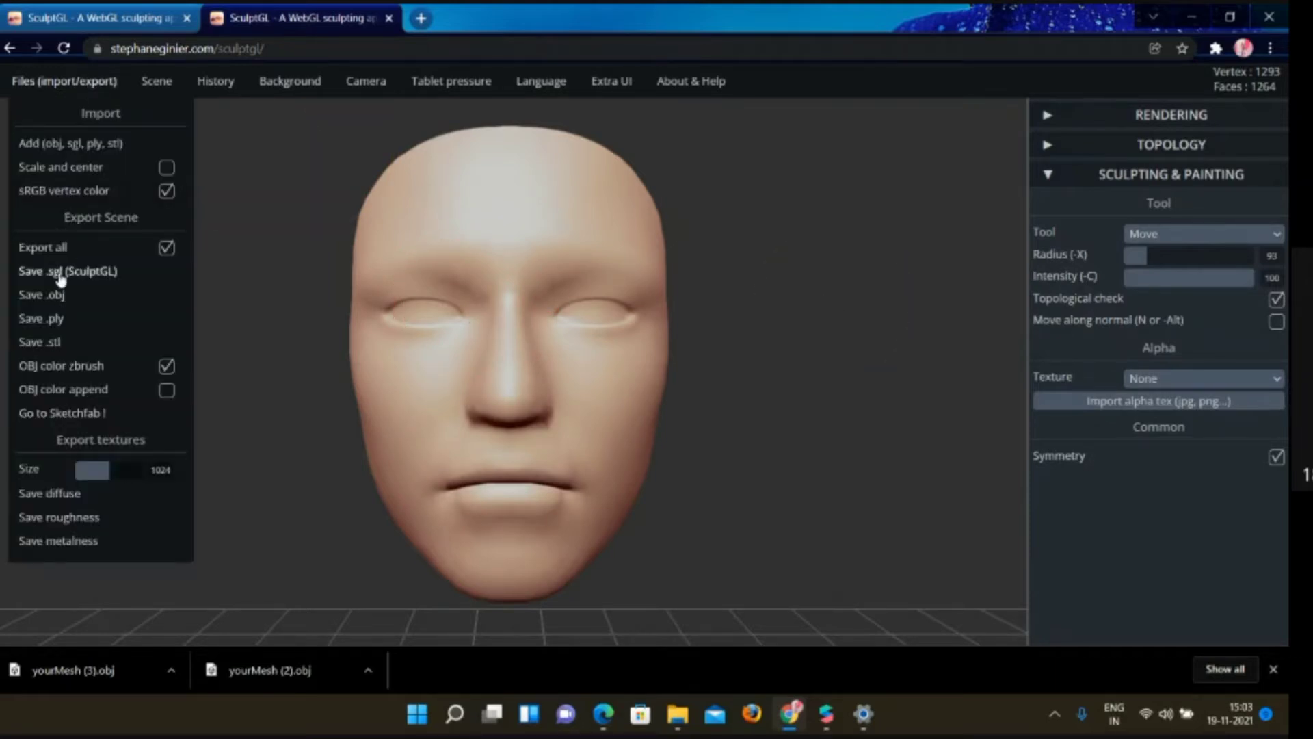
click(49, 299)
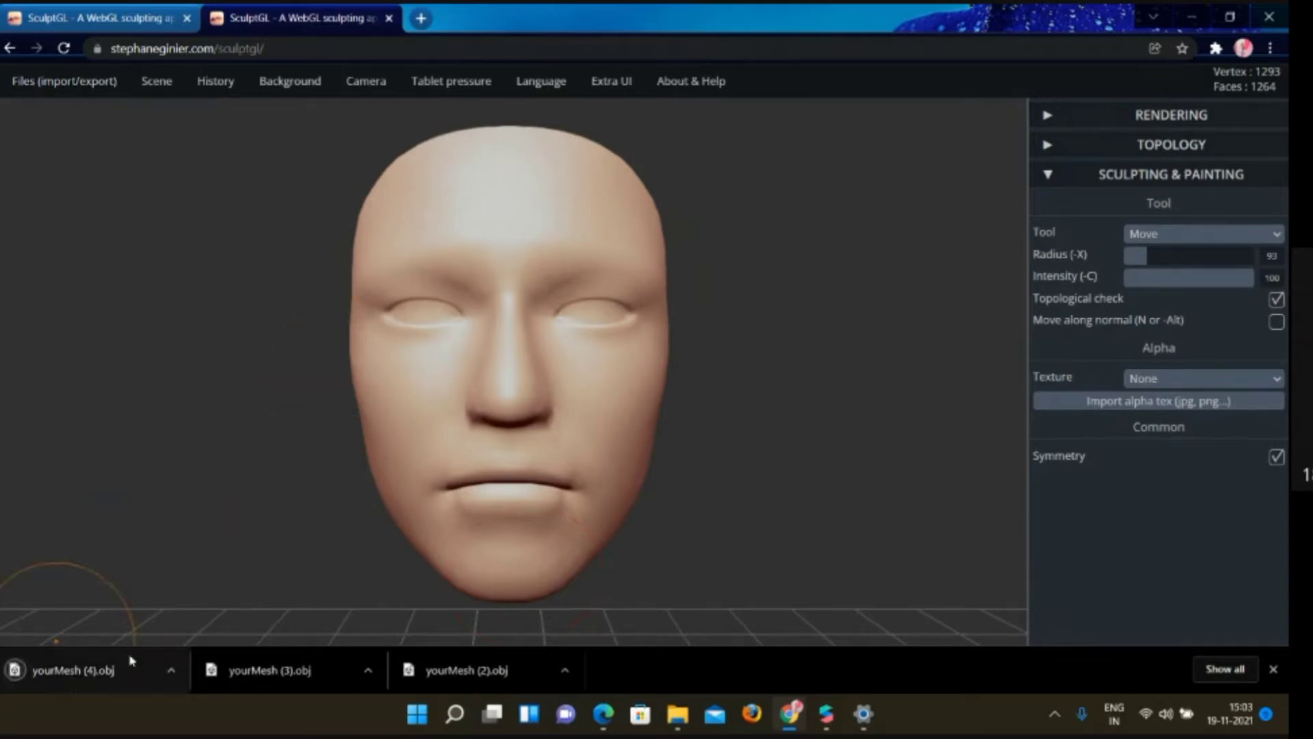
key(alt+shift)
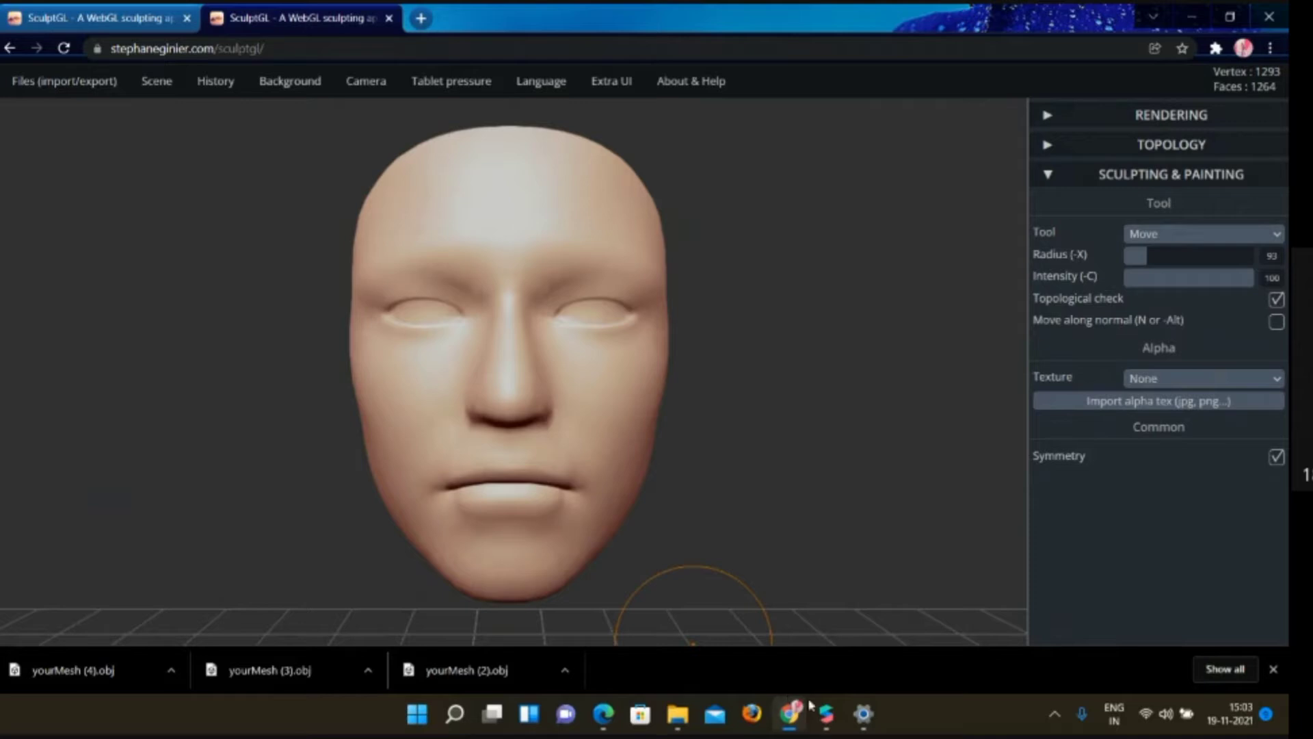
Switch back to Spark AR Studio and import "yourMesh (4)" from Downloads as the face mesh's deformation
click(828, 722)
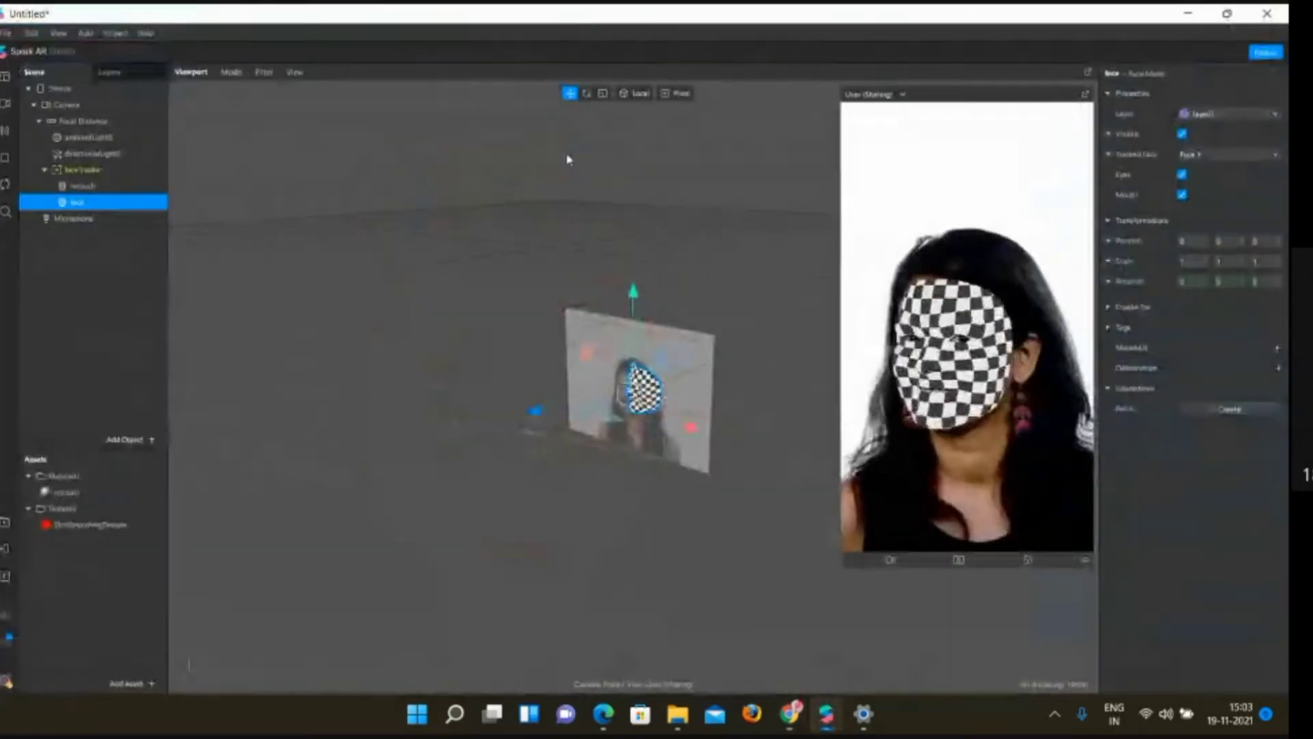
click(1278, 370)
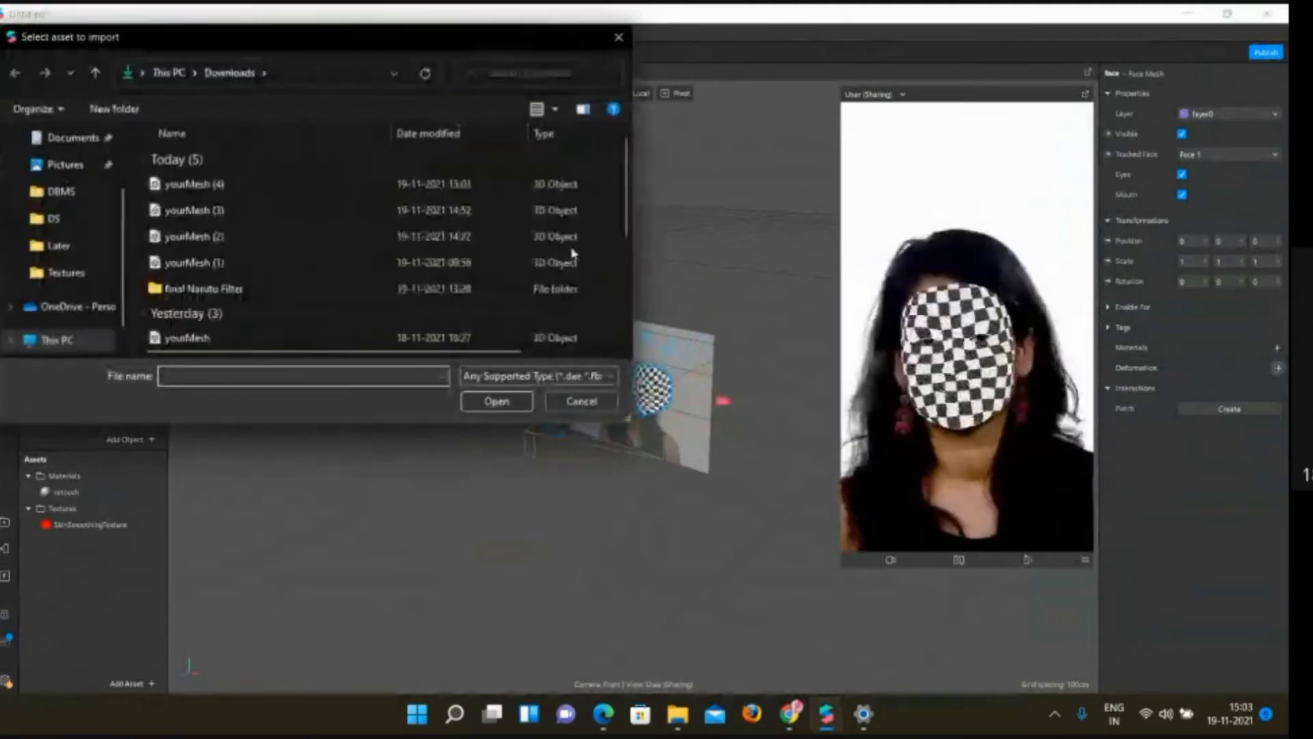
click(315, 181)
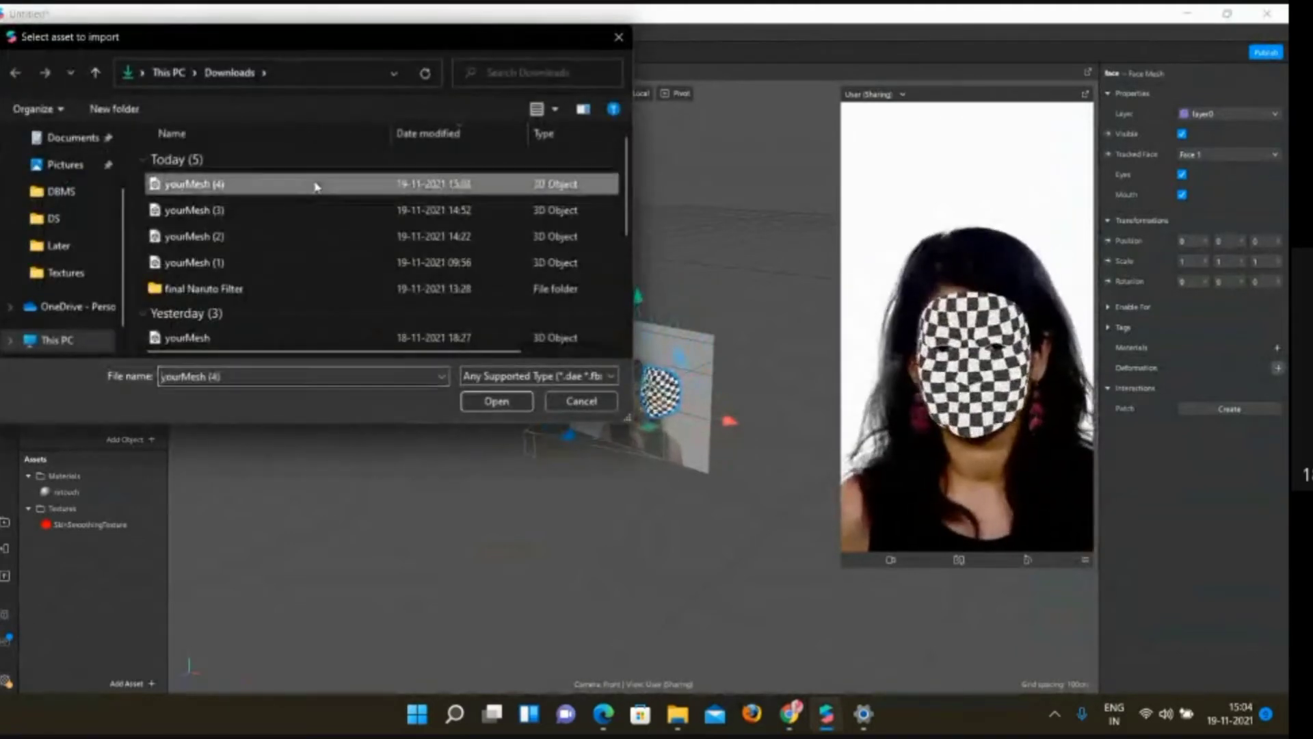
click(315, 181)
click(491, 403)
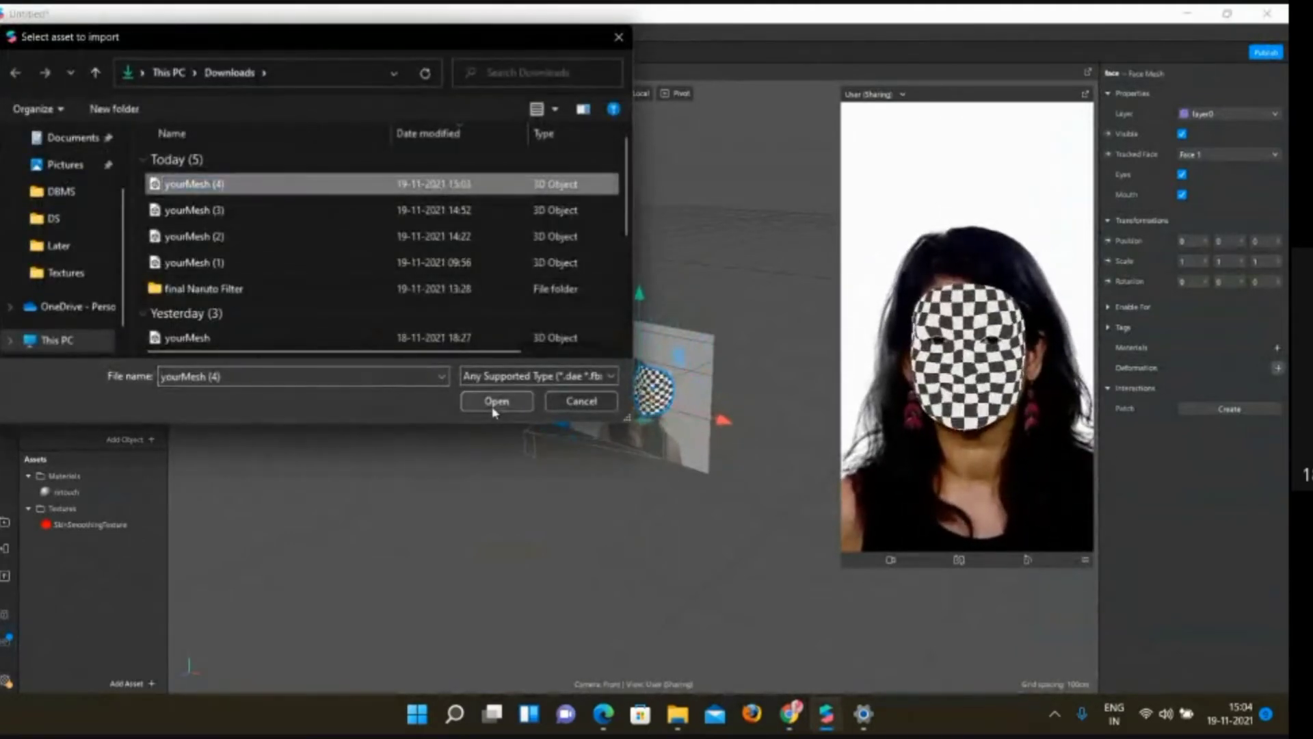
Open the selected "yourMesh (4)" file to apply it as the face mesh's morph object
click(494, 402)
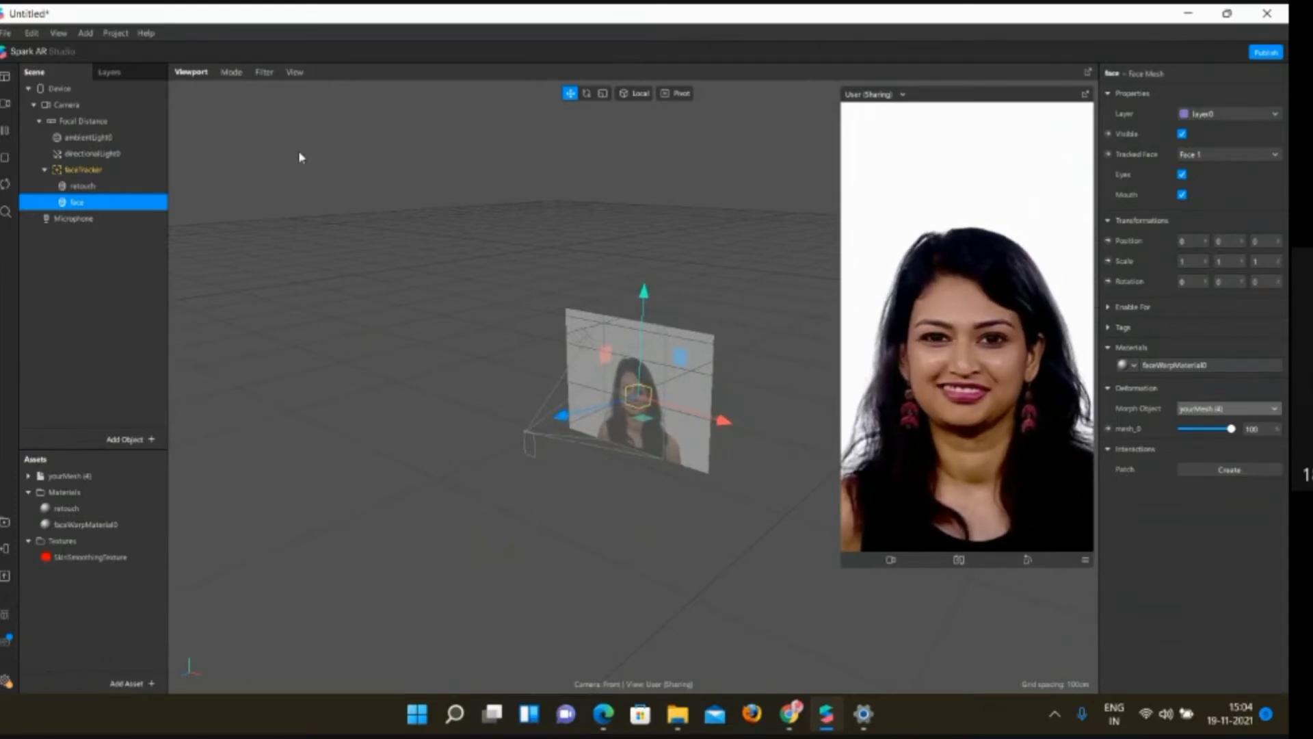
Add another Face Mesh under faceTracker and rename it "mask"
click(125, 175)
right_click(126, 176)
mouse_move(152, 183)
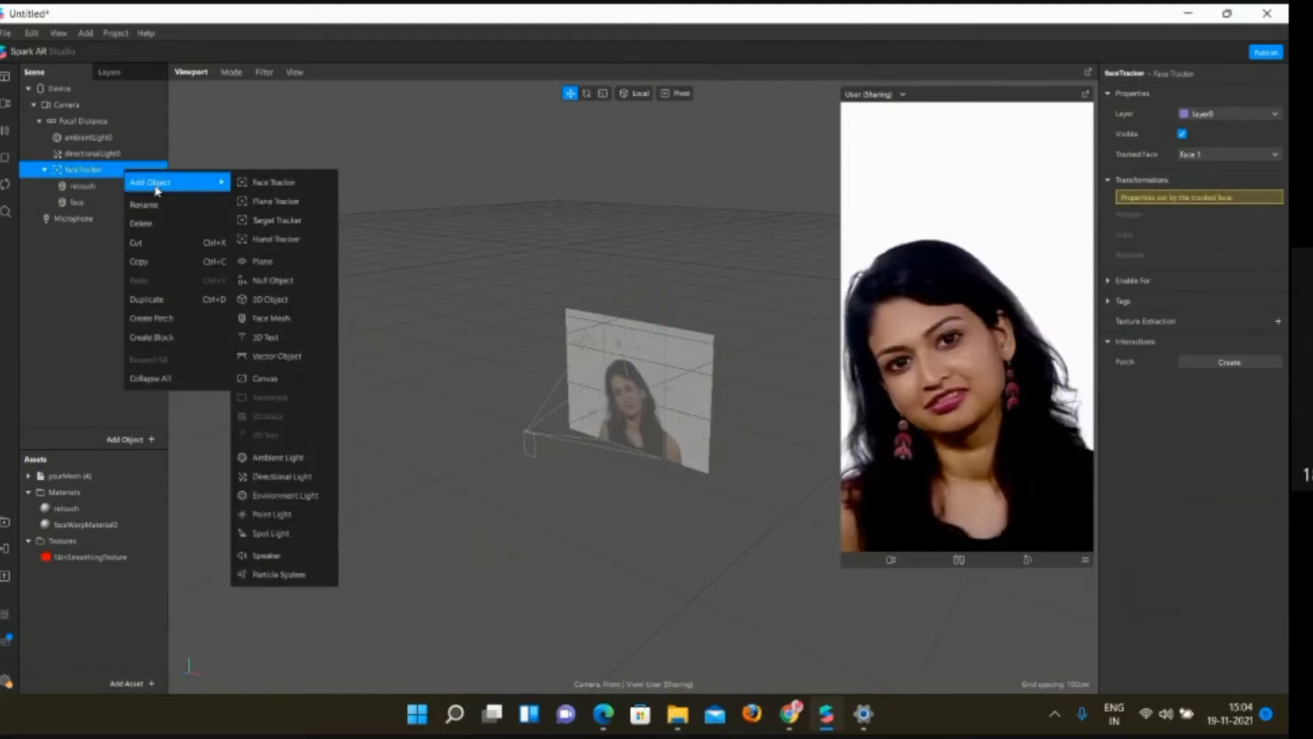
click(290, 319)
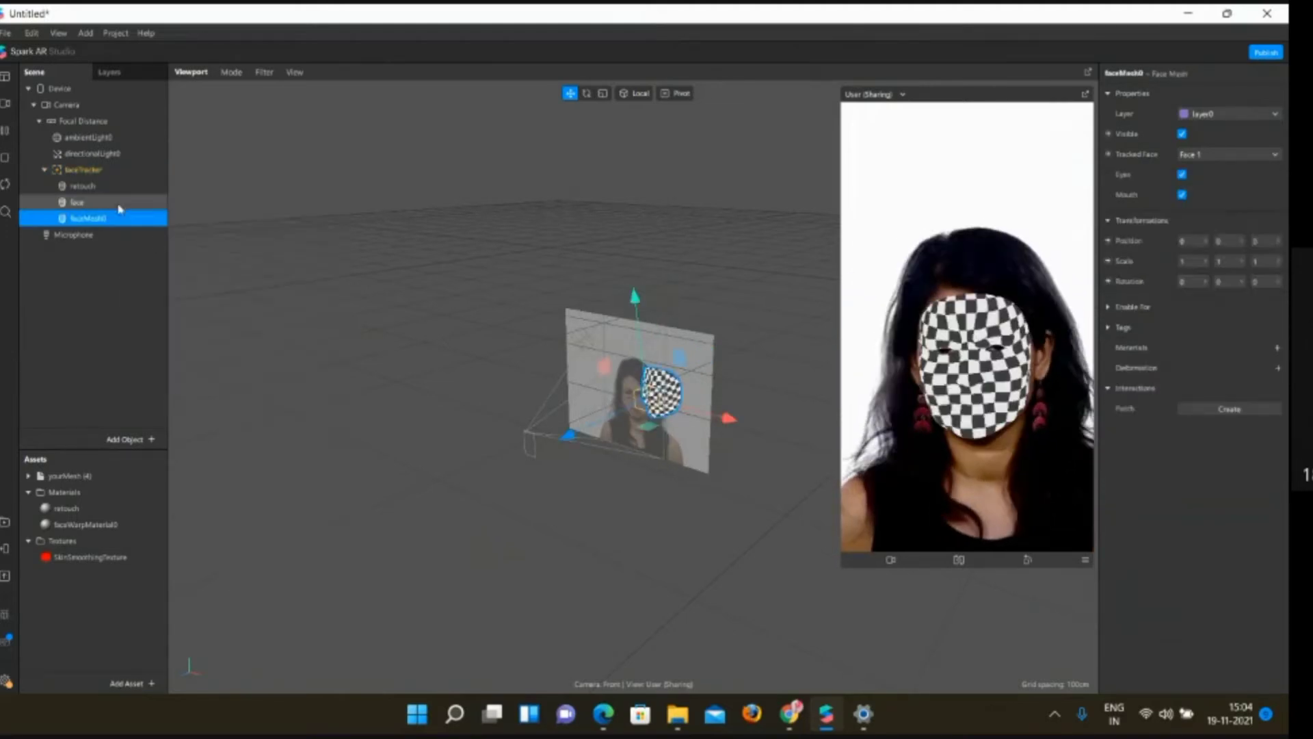
double_click(121, 218)
text(mi)
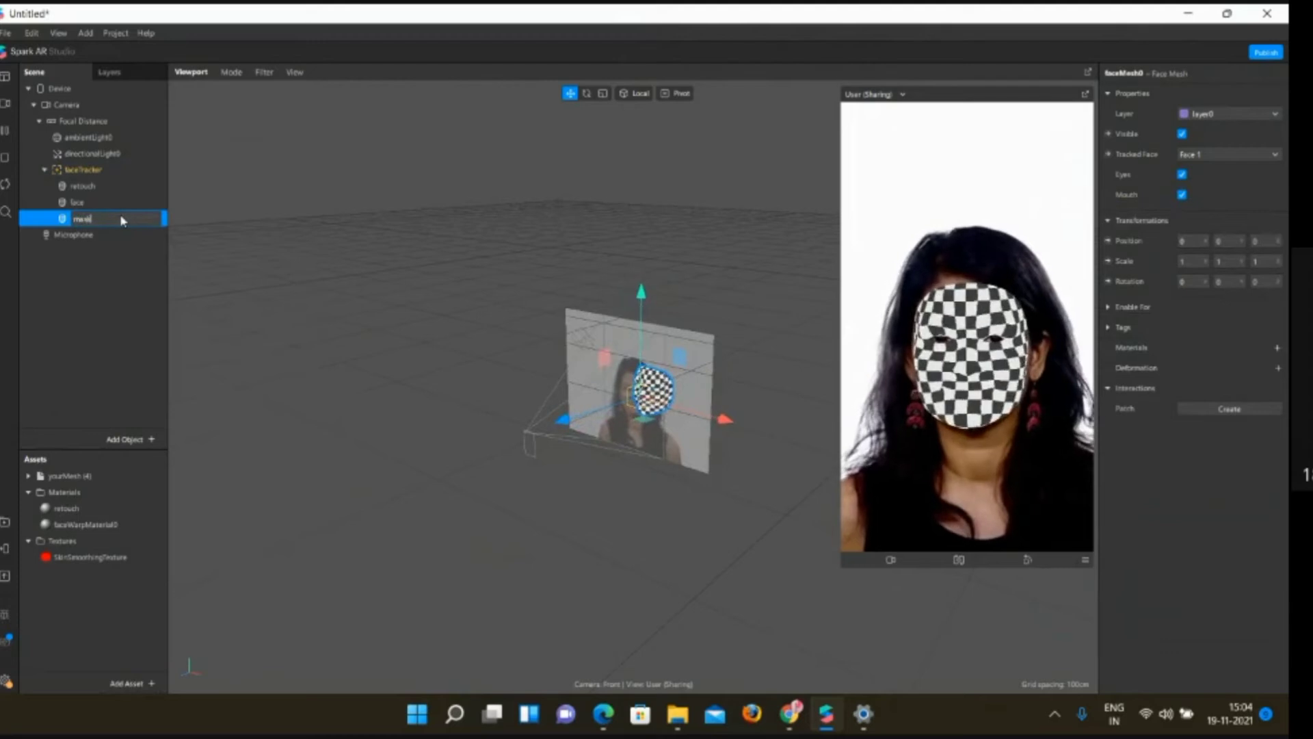
text(sk)
key(Return)
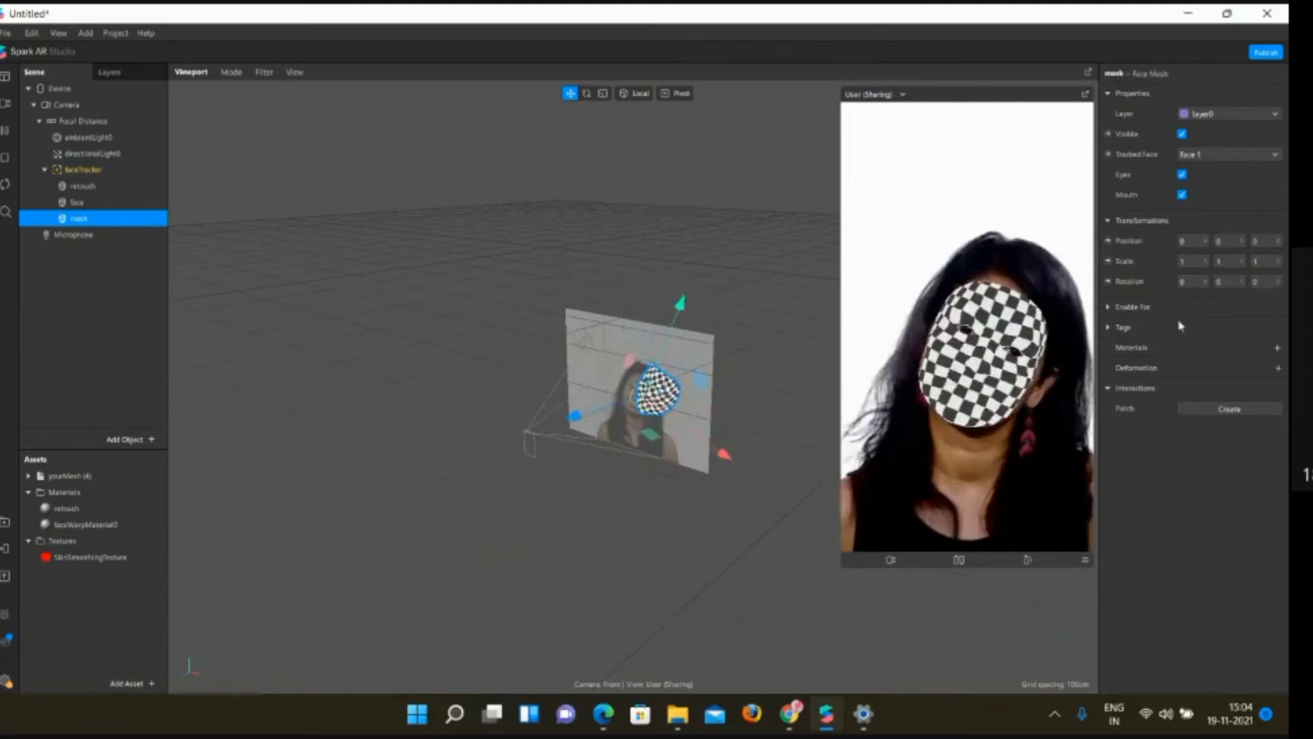
Create a new material for the mask face mesh
click(1281, 350)
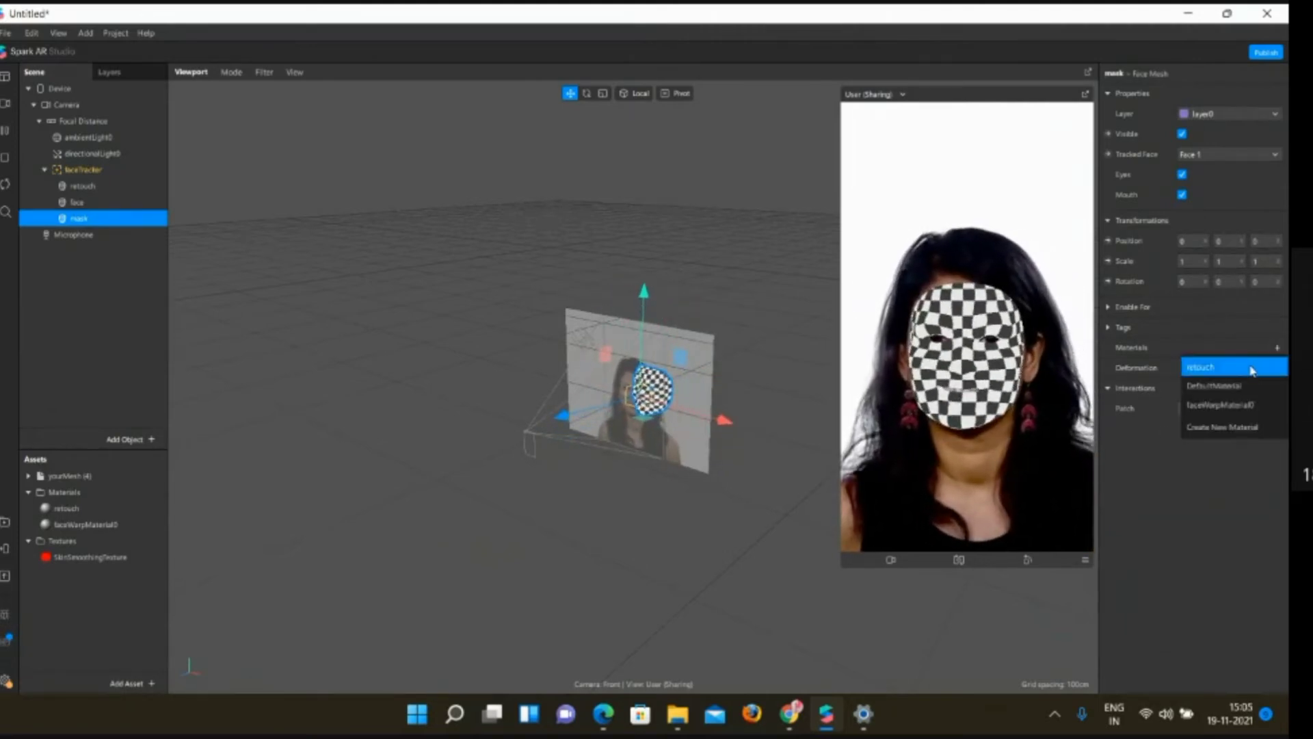
click(1172, 443)
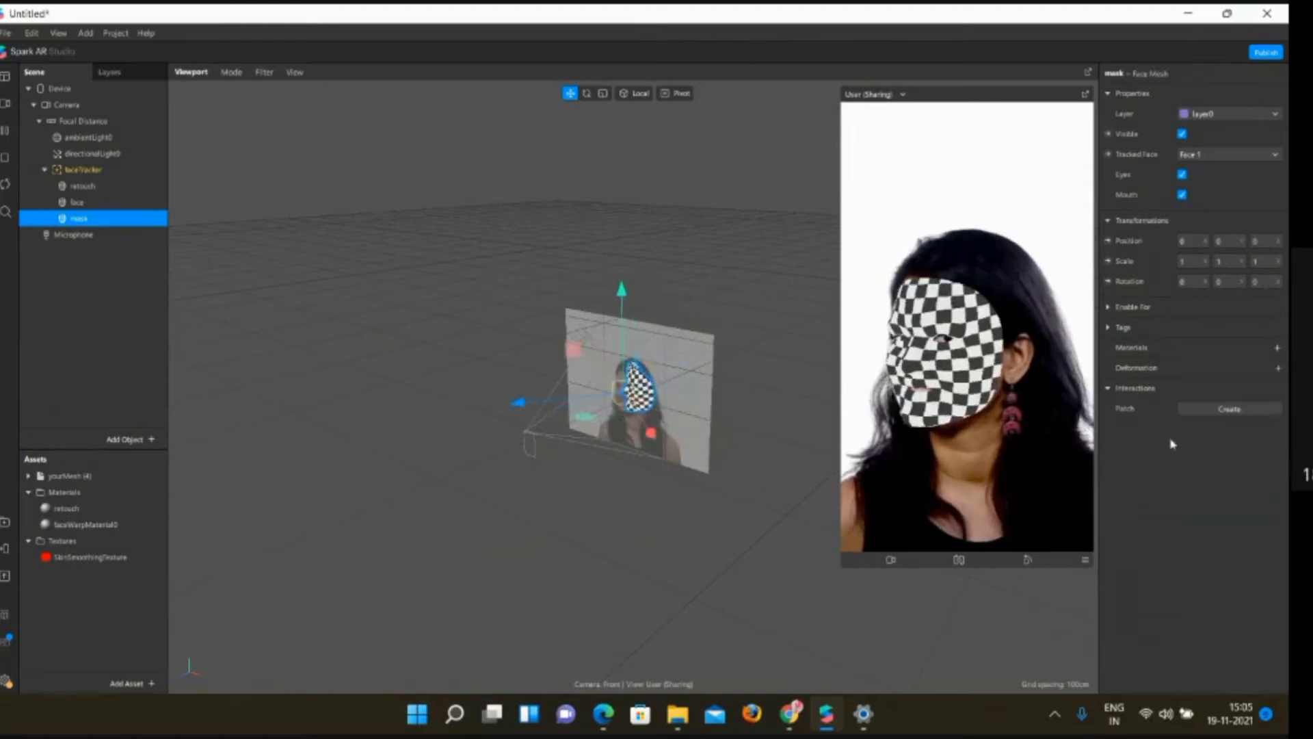
click(1277, 348)
click(1245, 431)
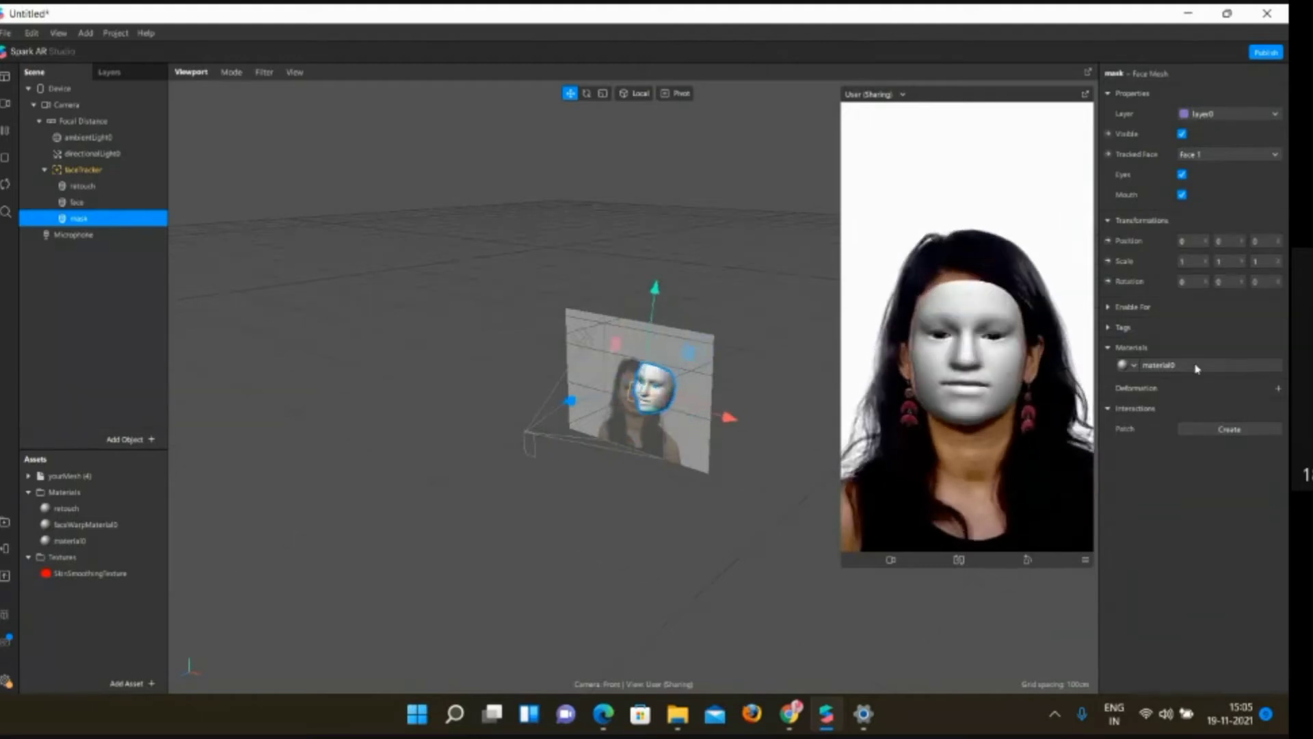
Rename the new material "mask" and set its shader type to Flat
double_click(113, 541)
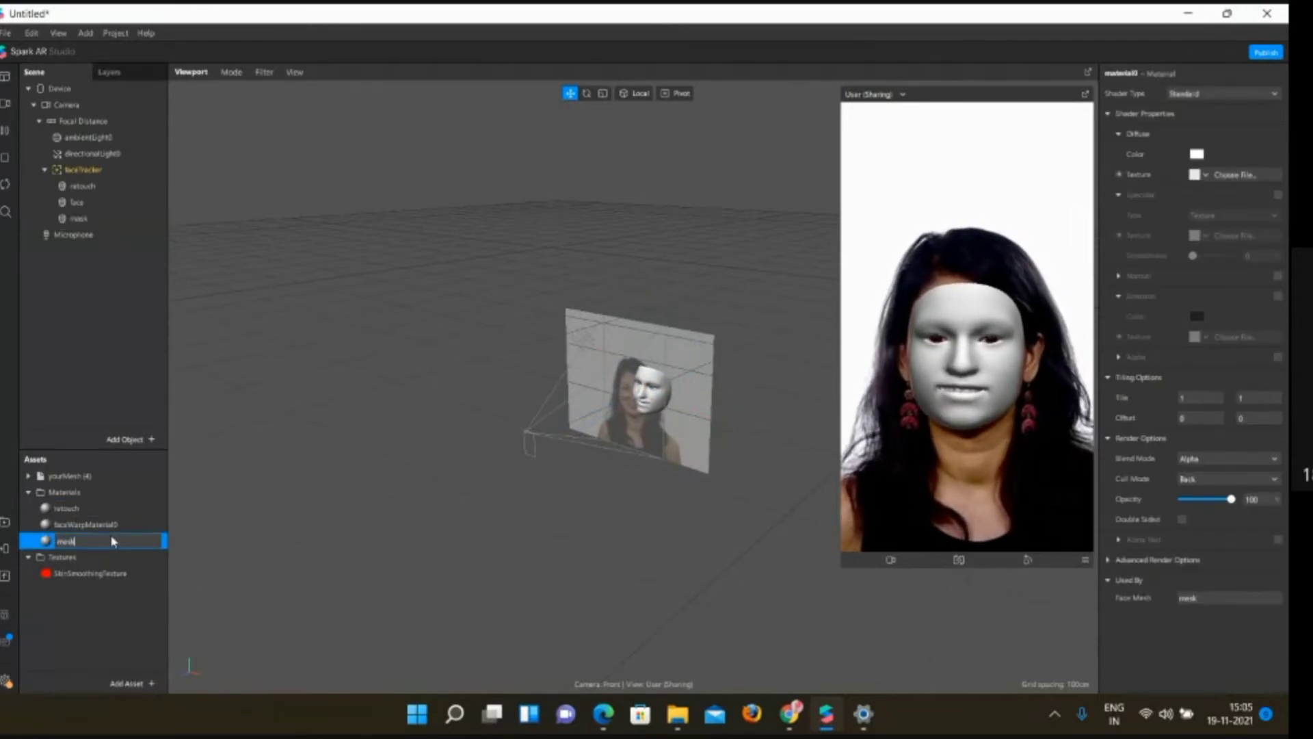
key(Return)
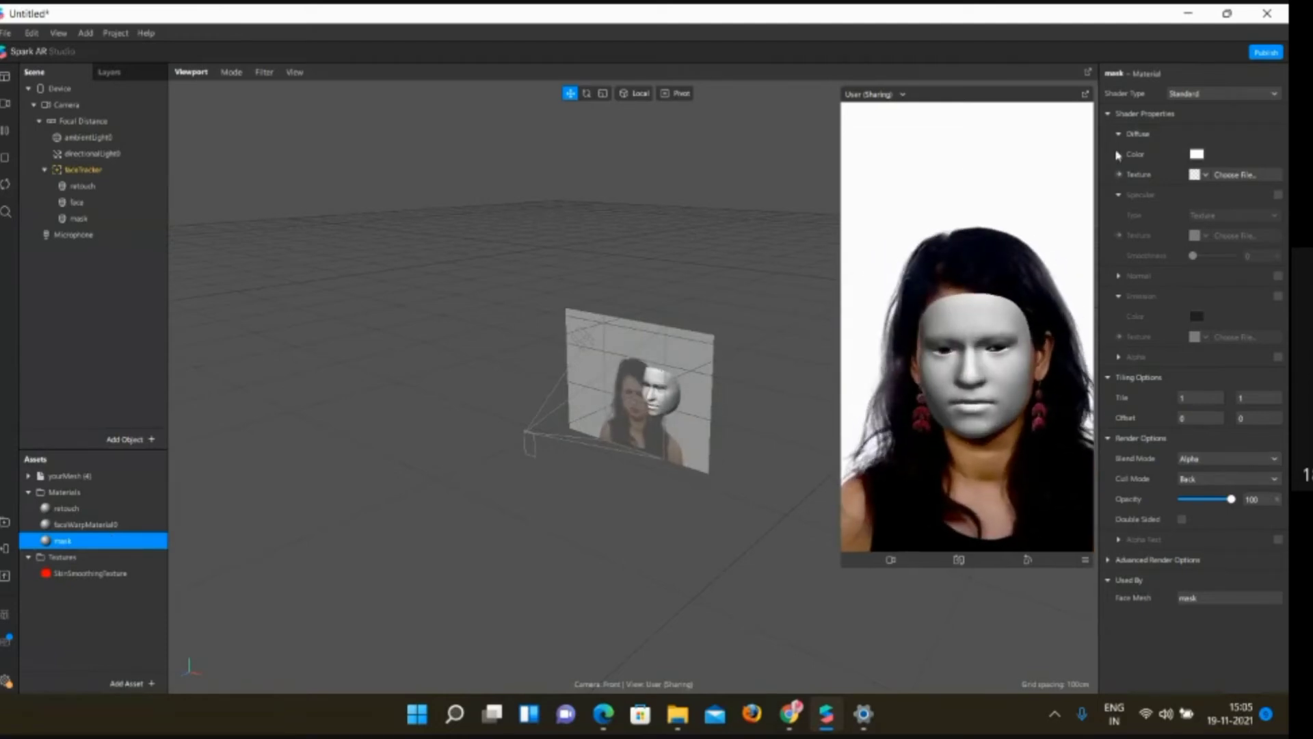
click(1255, 97)
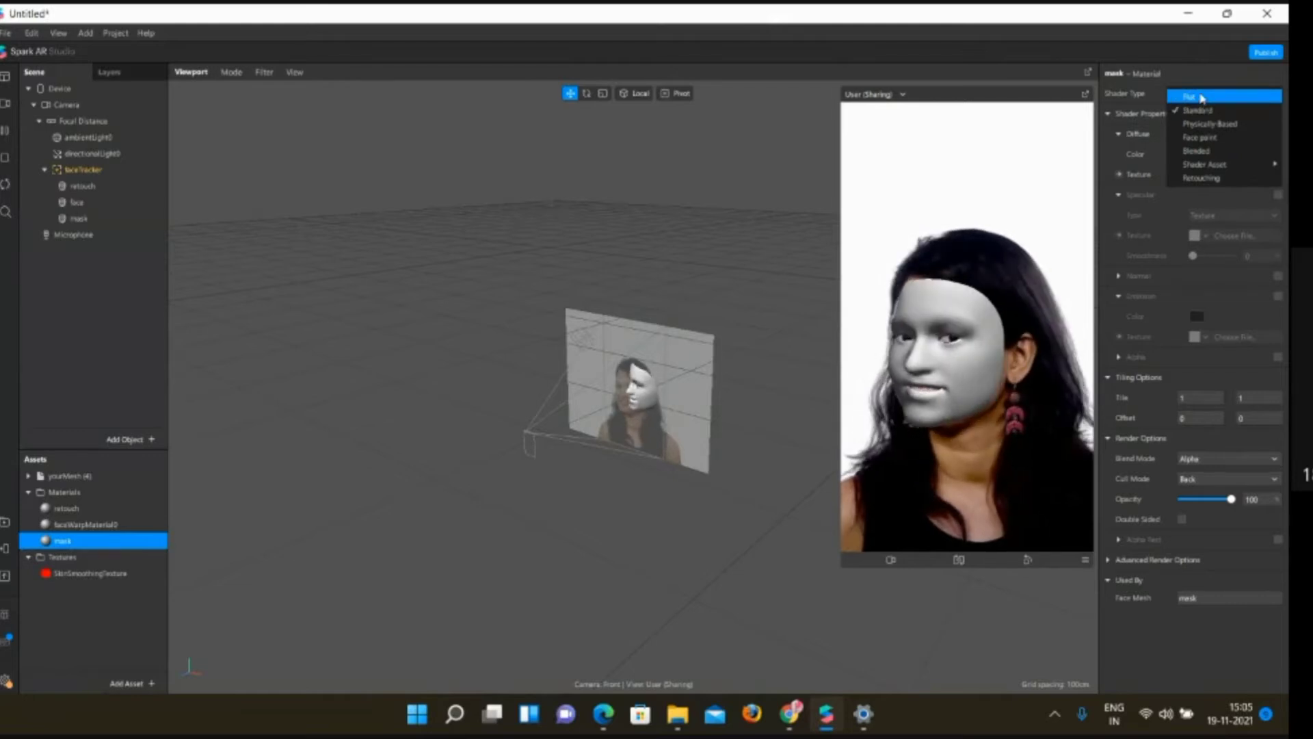
click(1201, 98)
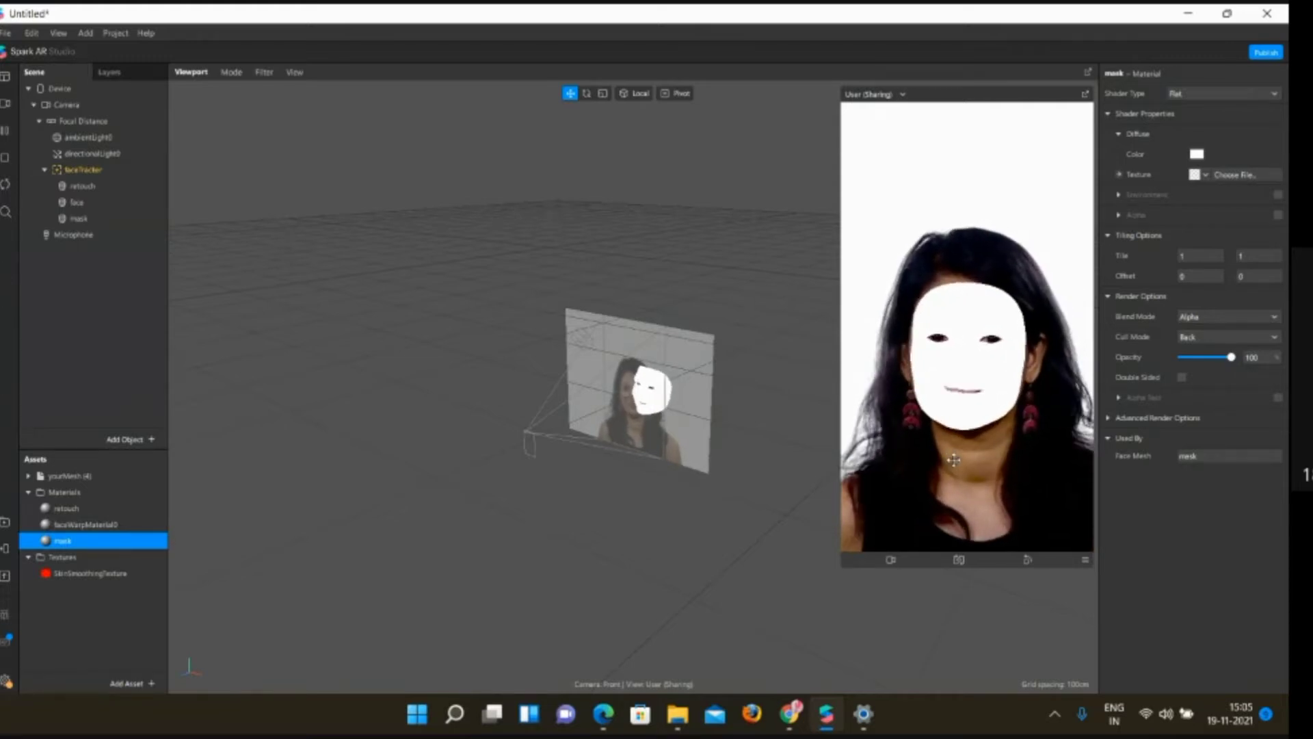
Search the computer for Adobe Photoshop 2021 and launch it
key(super)
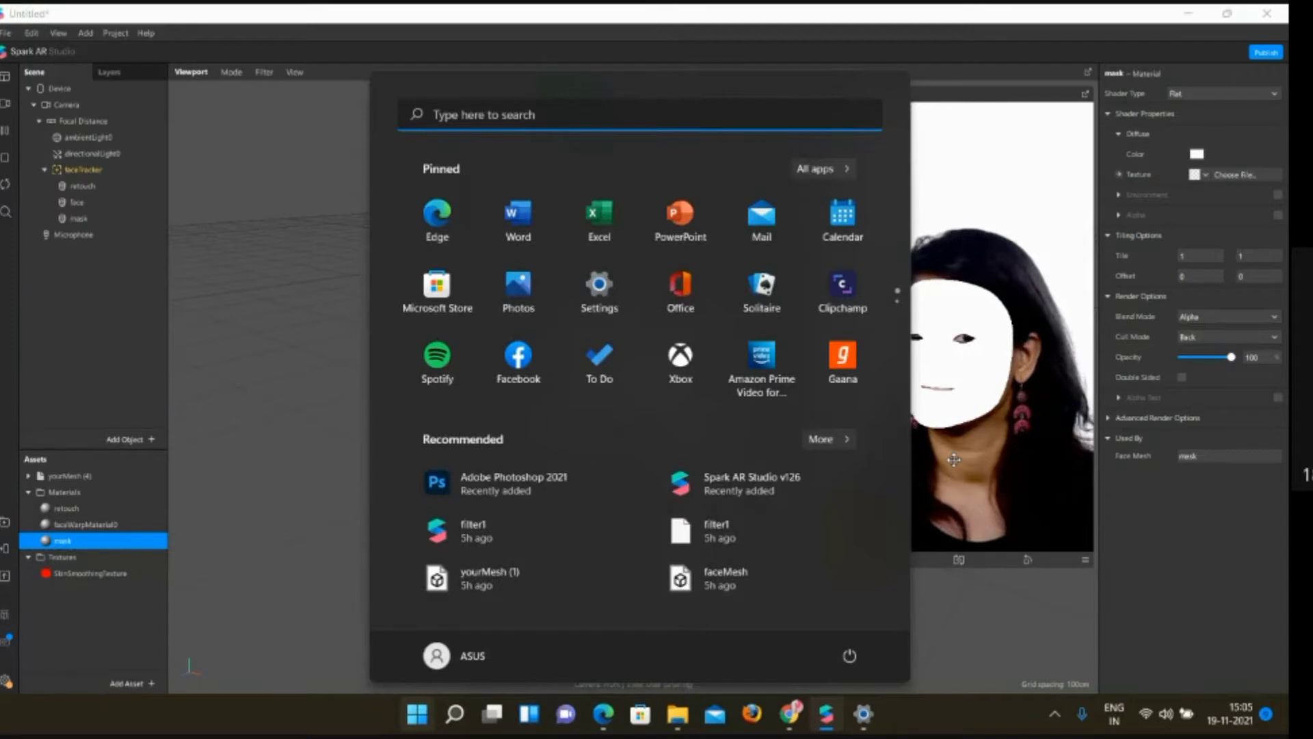
text(ad)
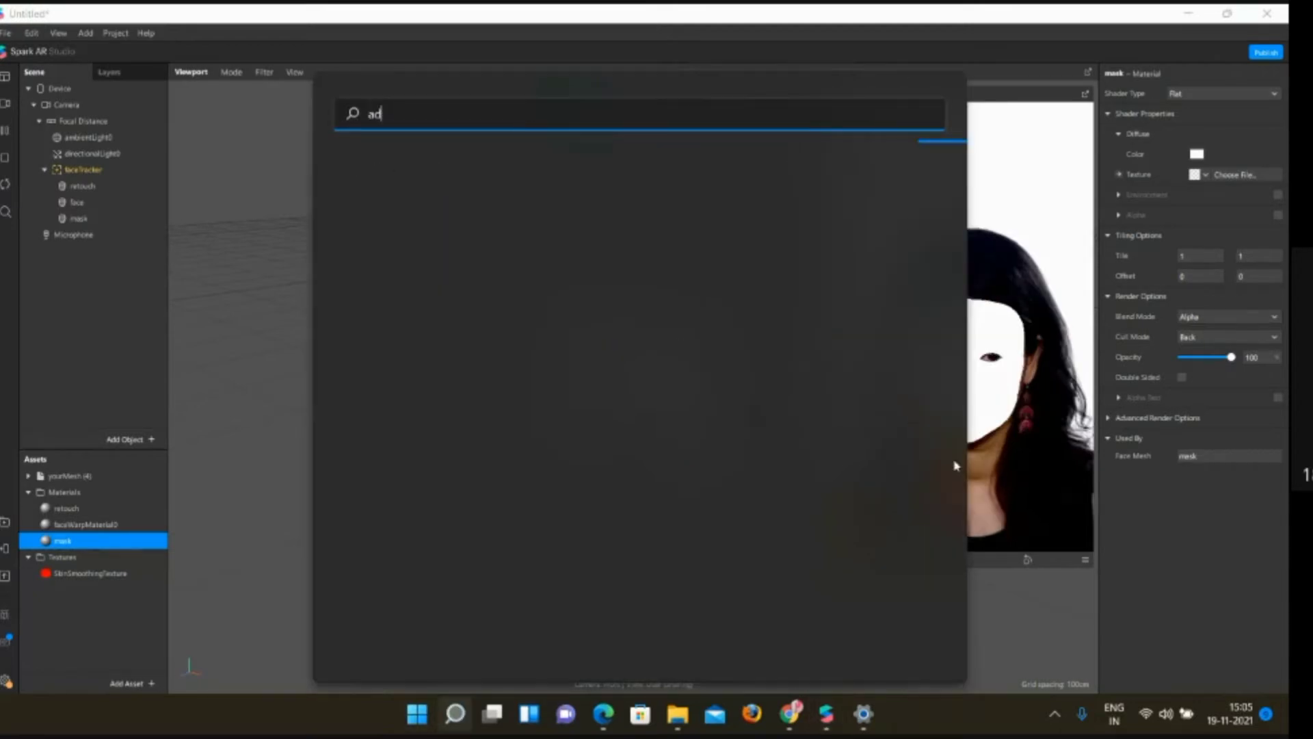
text(obe pf)
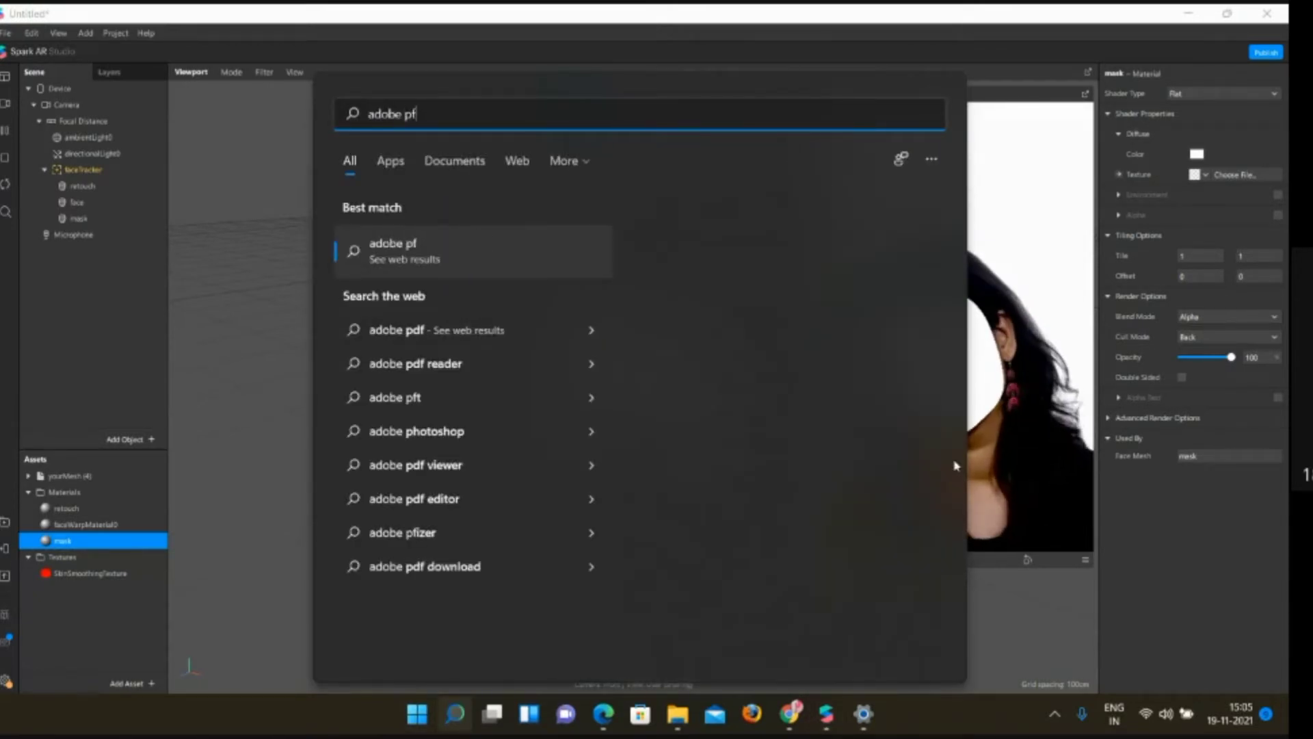
key(BackSpace)
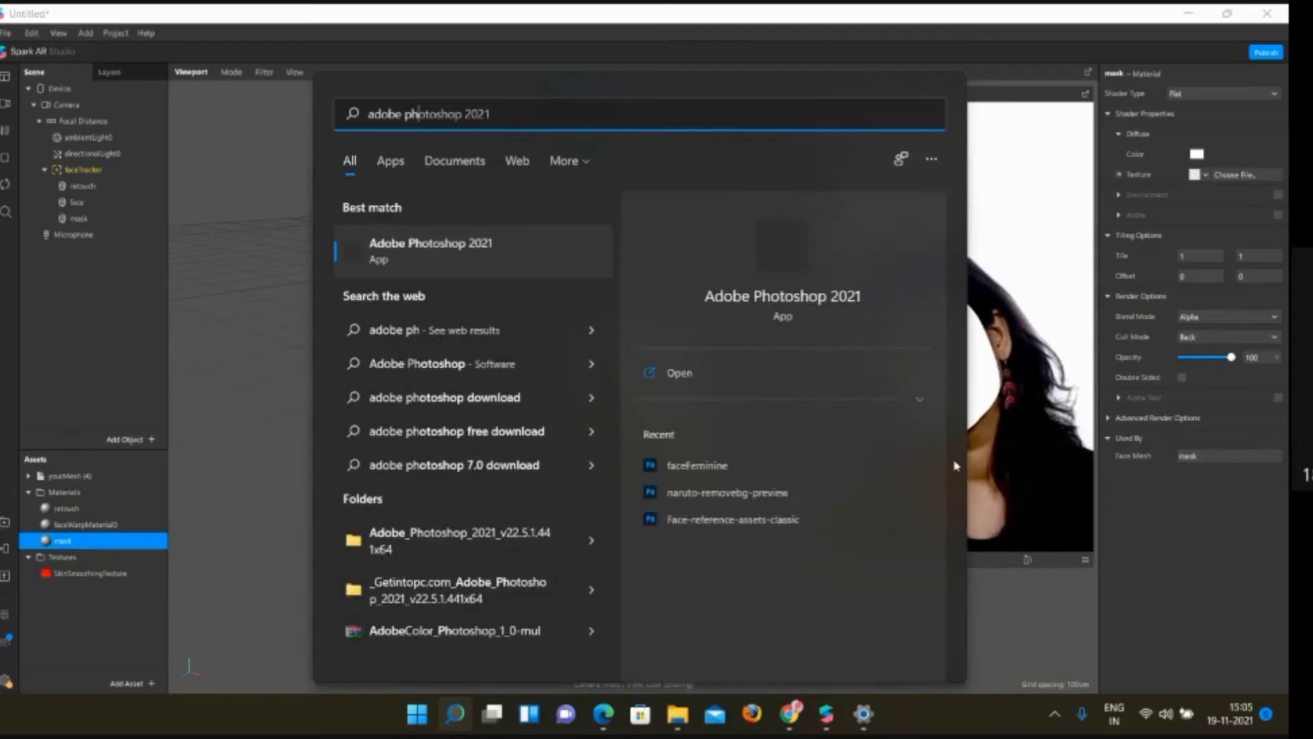
text(h)
key(Return)
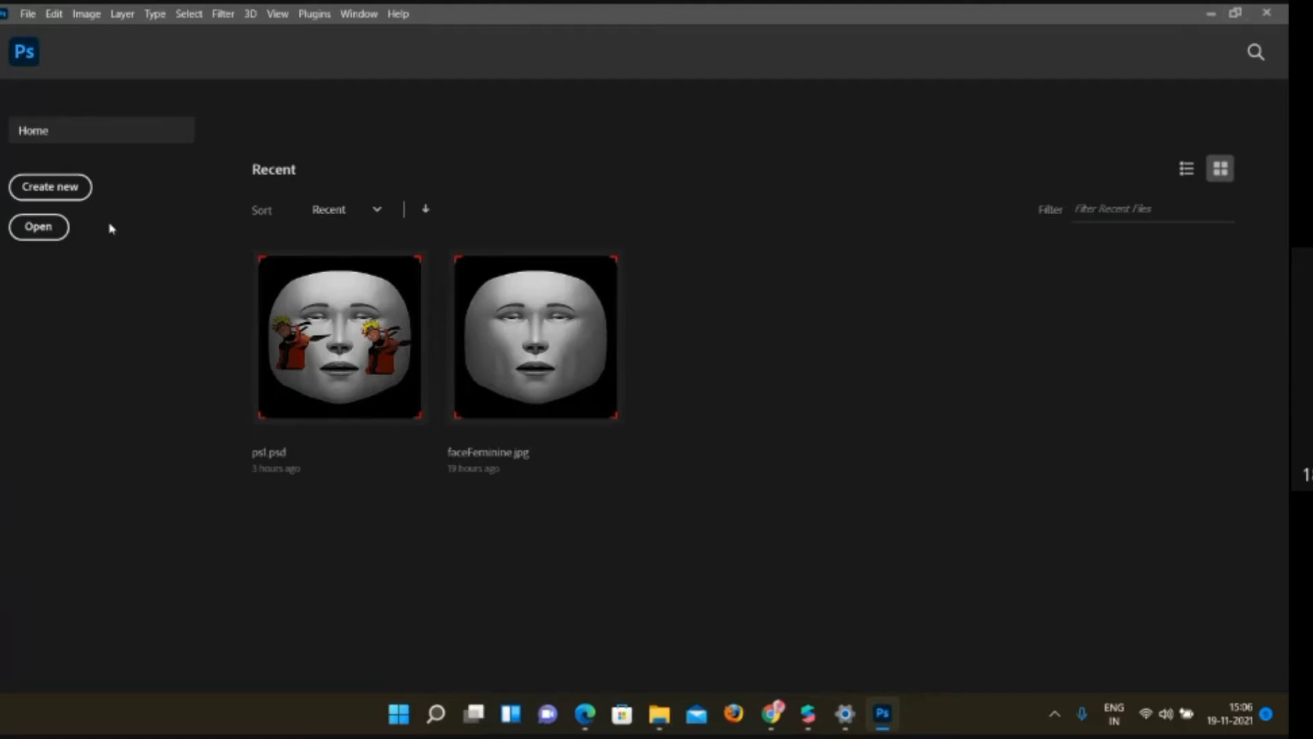
Create a blank document at the default Photoshop size of 16 x 12 cm, and close Photoshop
click(64, 189)
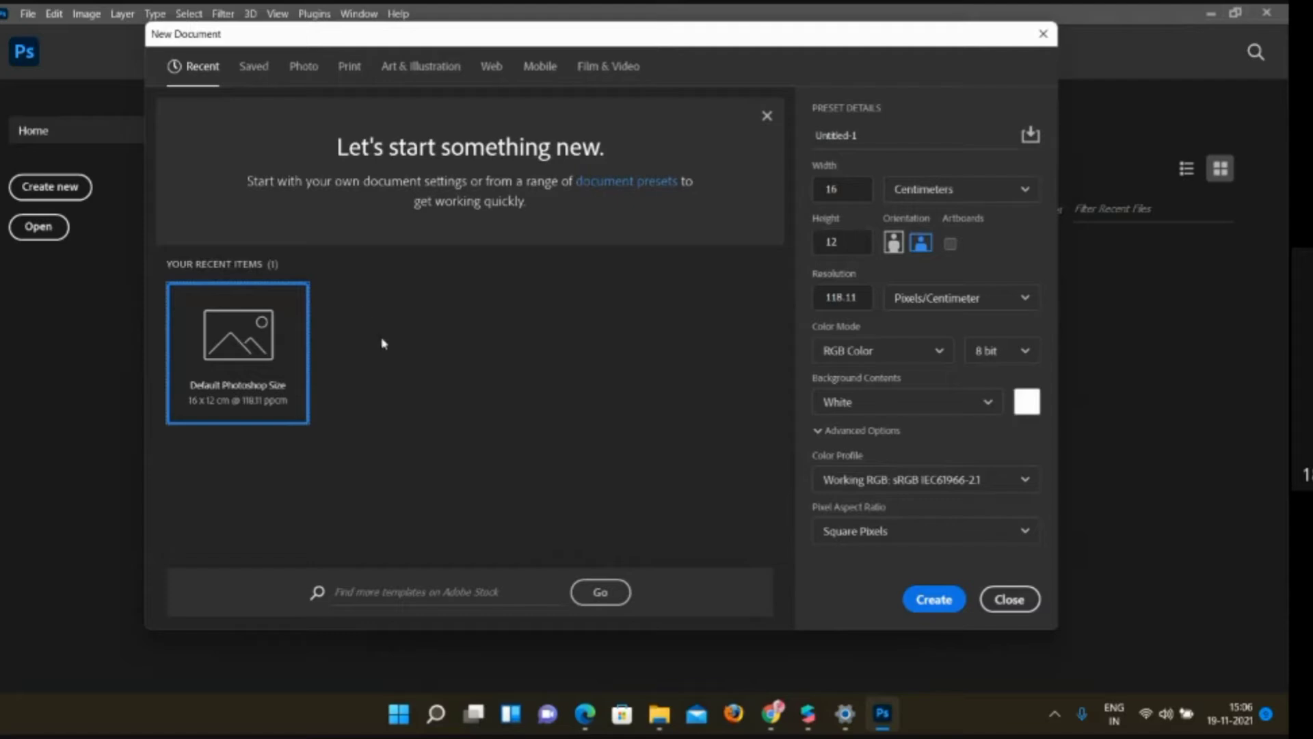
click(930, 601)
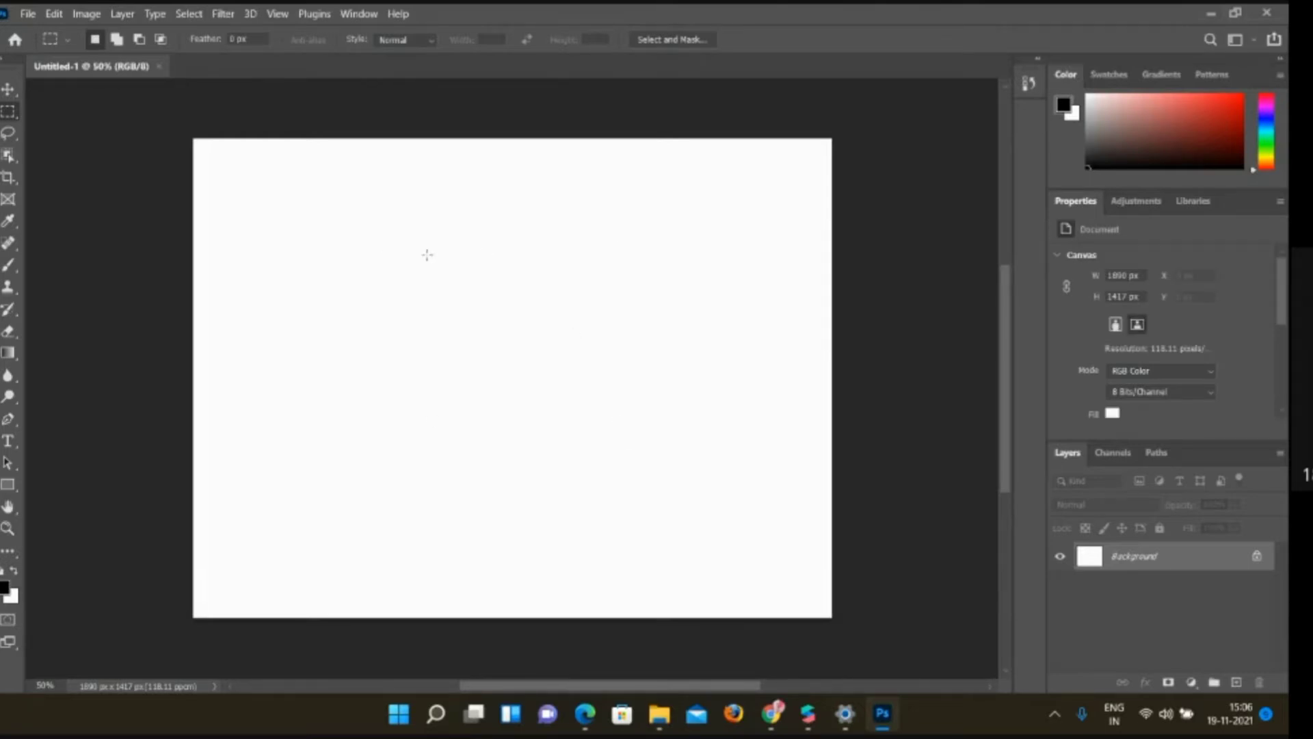
click(29, 15)
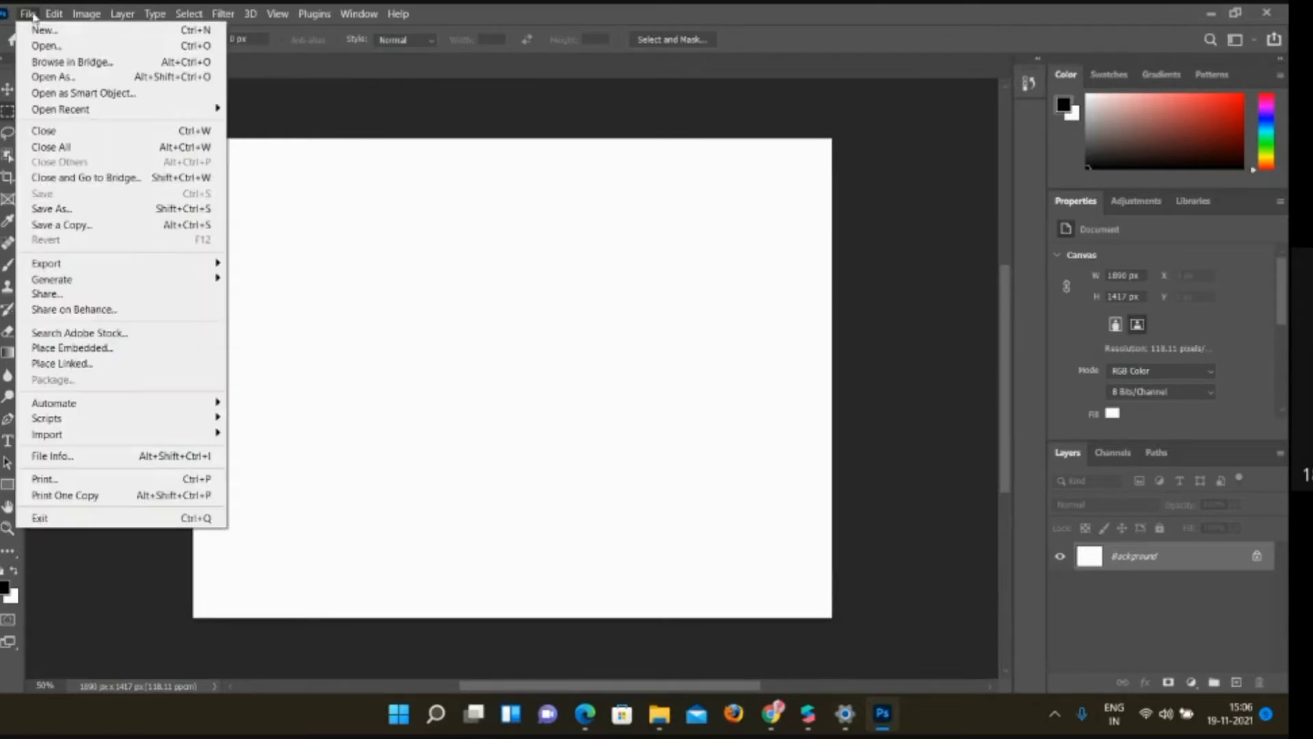
click(46, 30)
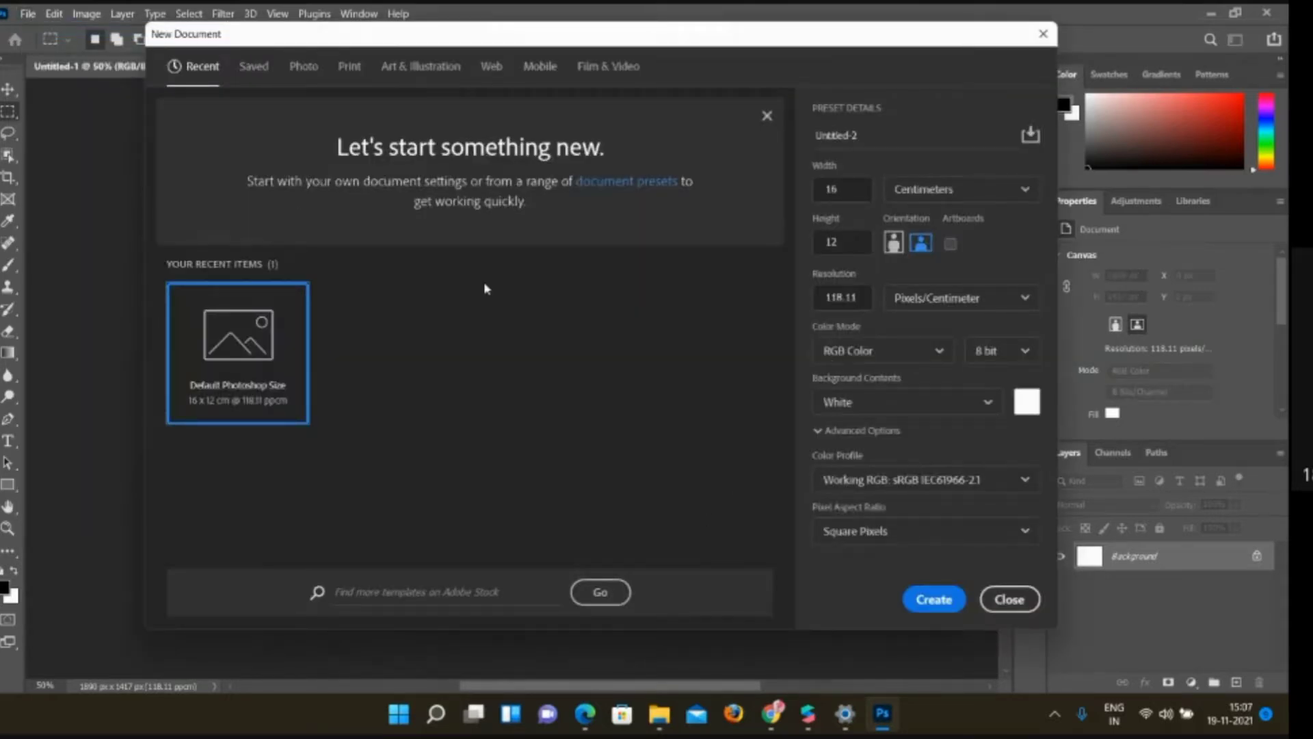
click(310, 69)
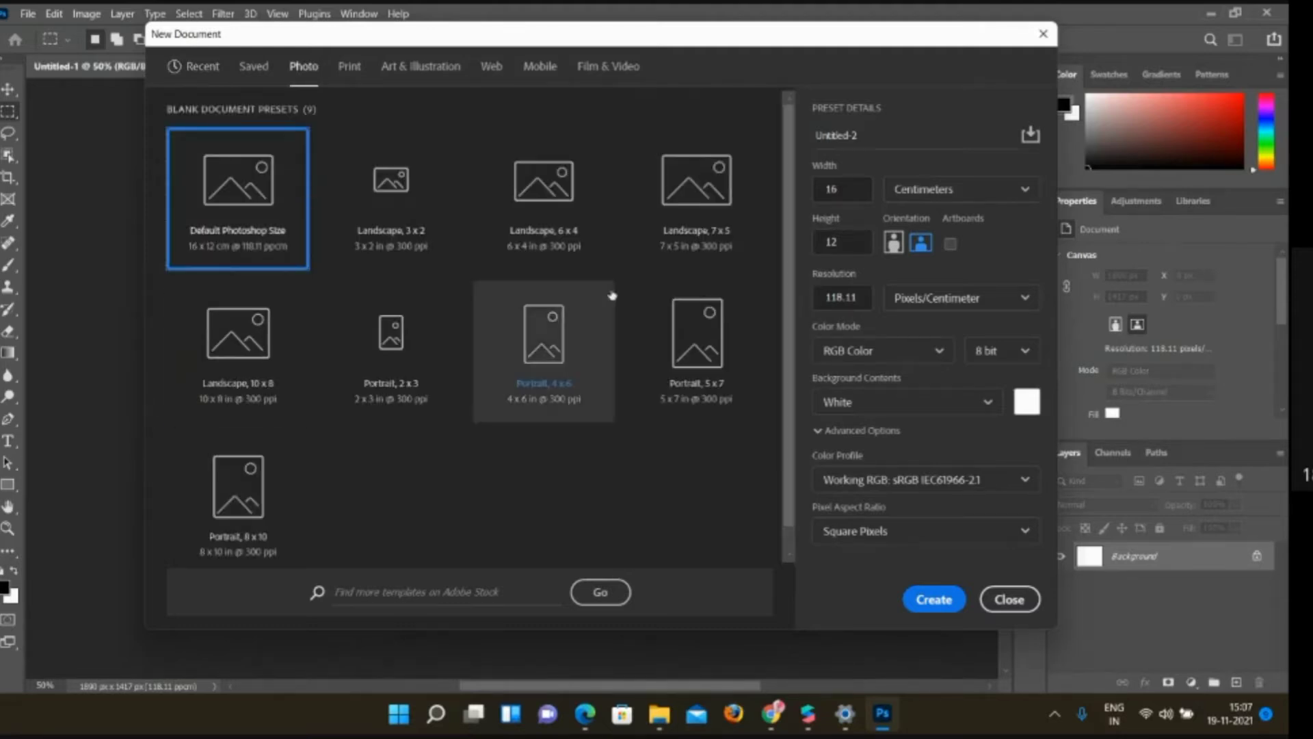
click(1037, 32)
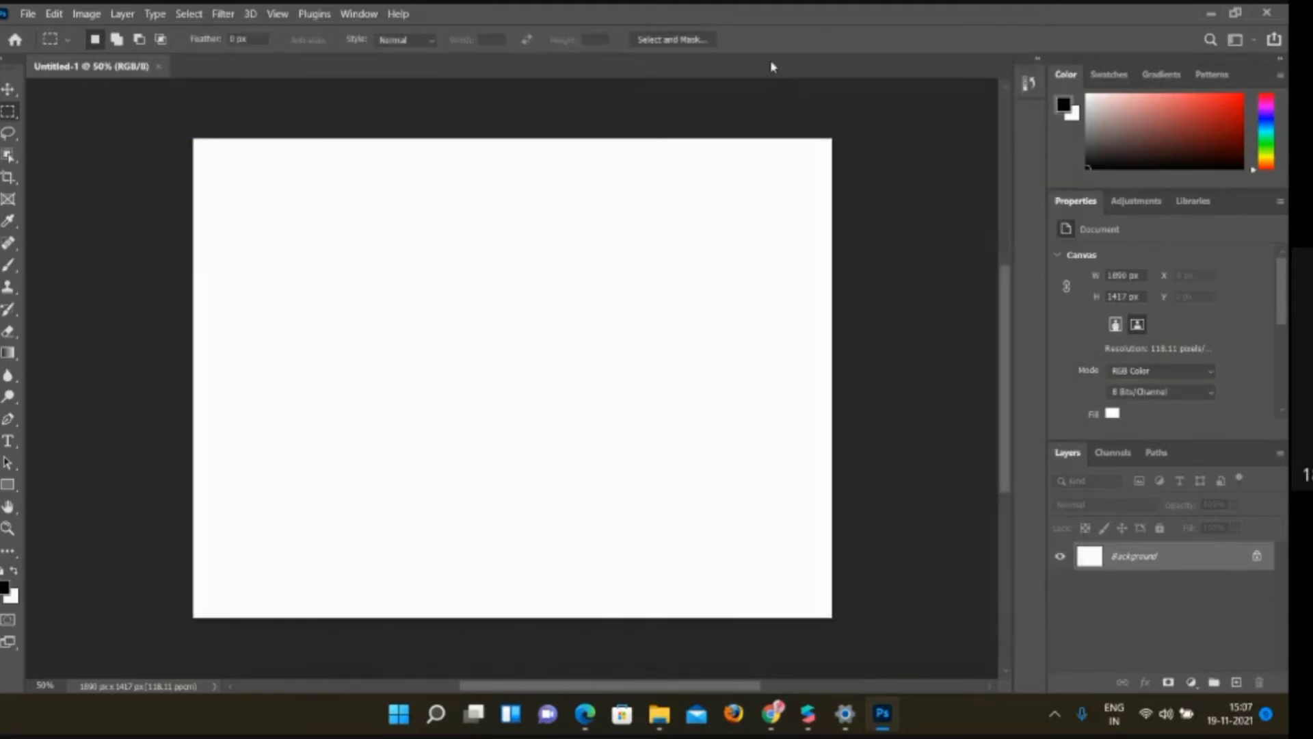
click(5, 15)
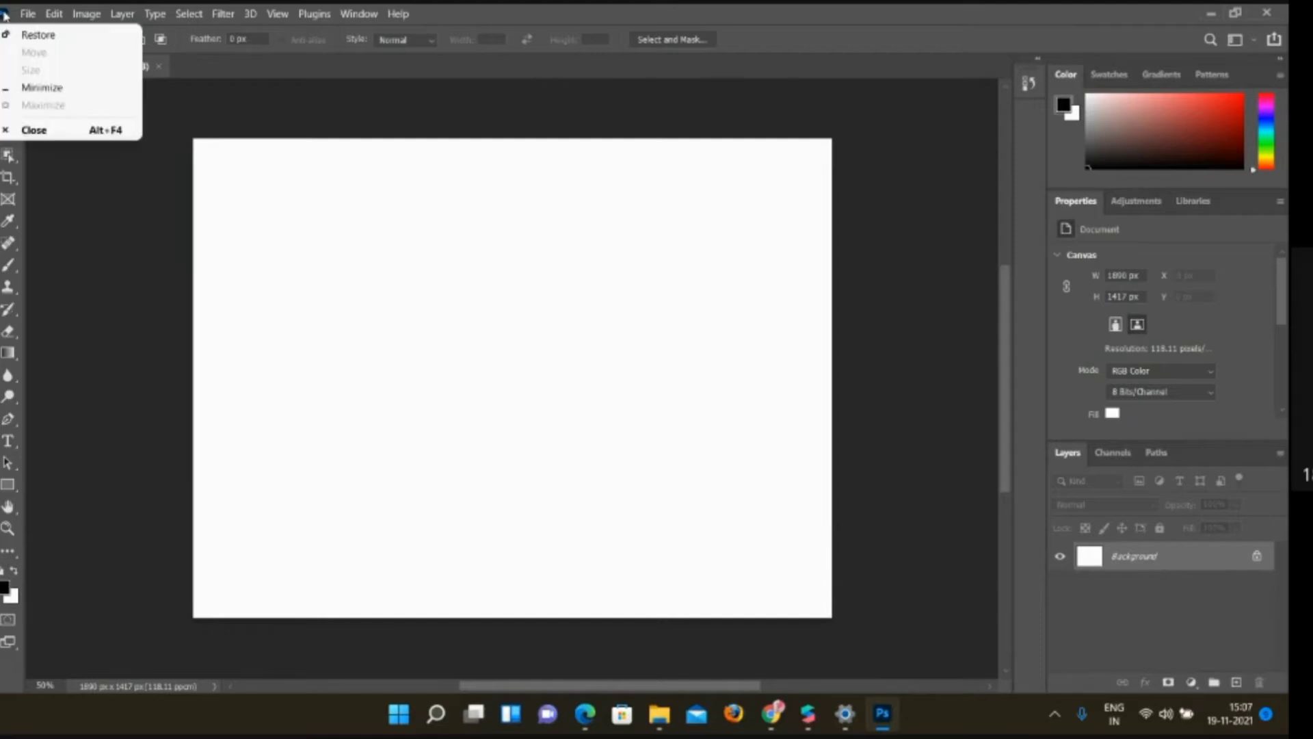
click(59, 133)
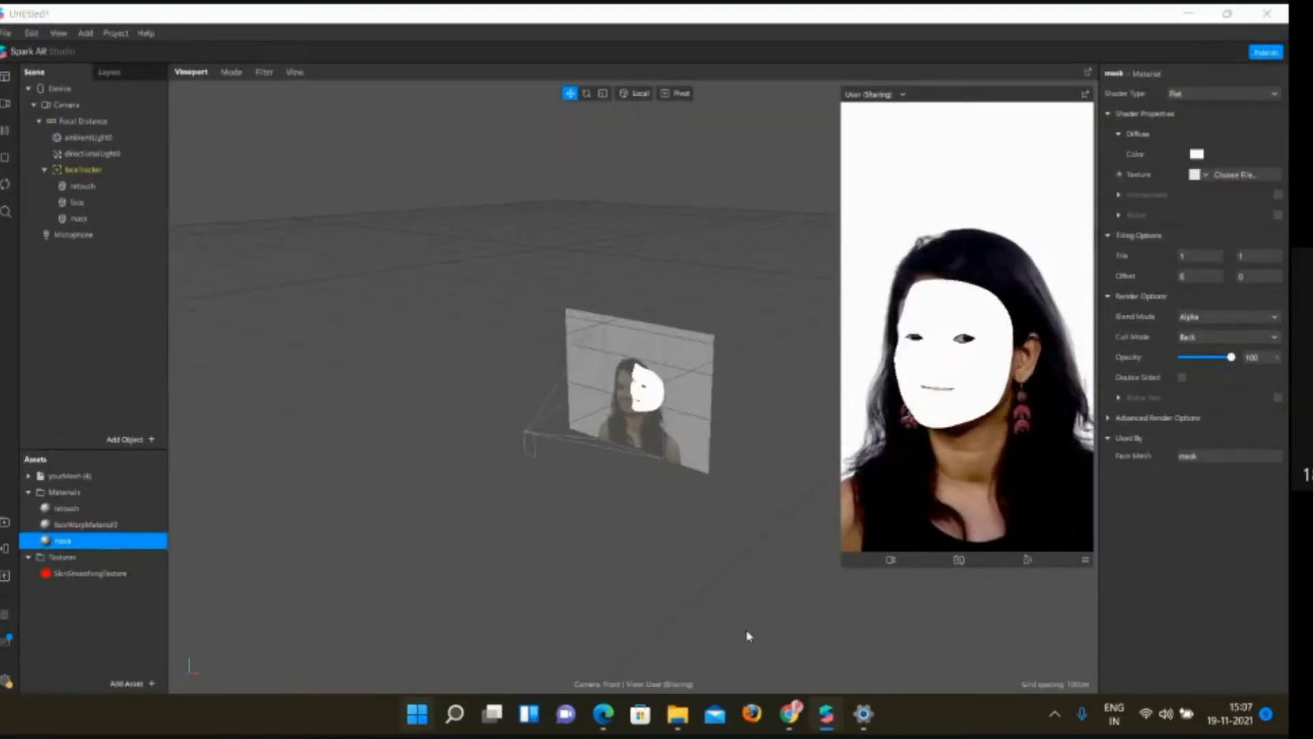
Launch Adobe Photoshop 2021 again
key(super)
text(ph)
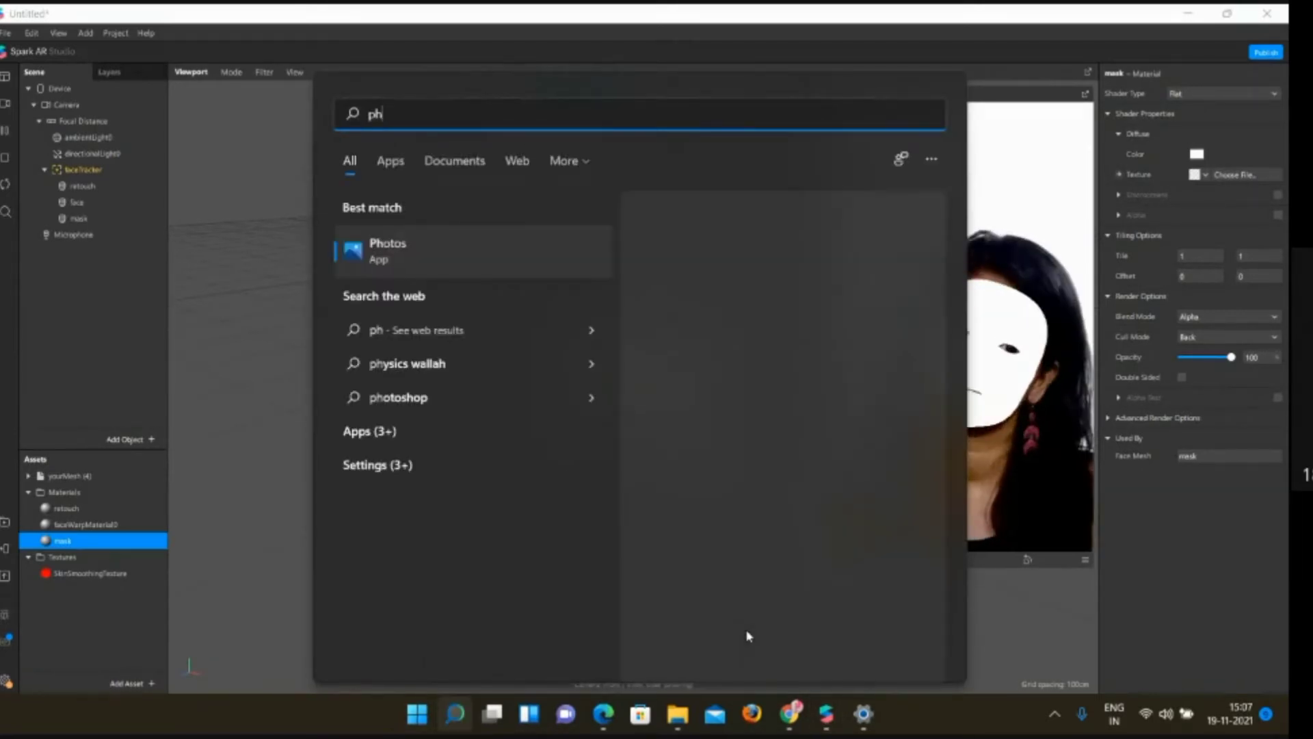
key(BackSpace)
key(BackSpace)
text(ado)
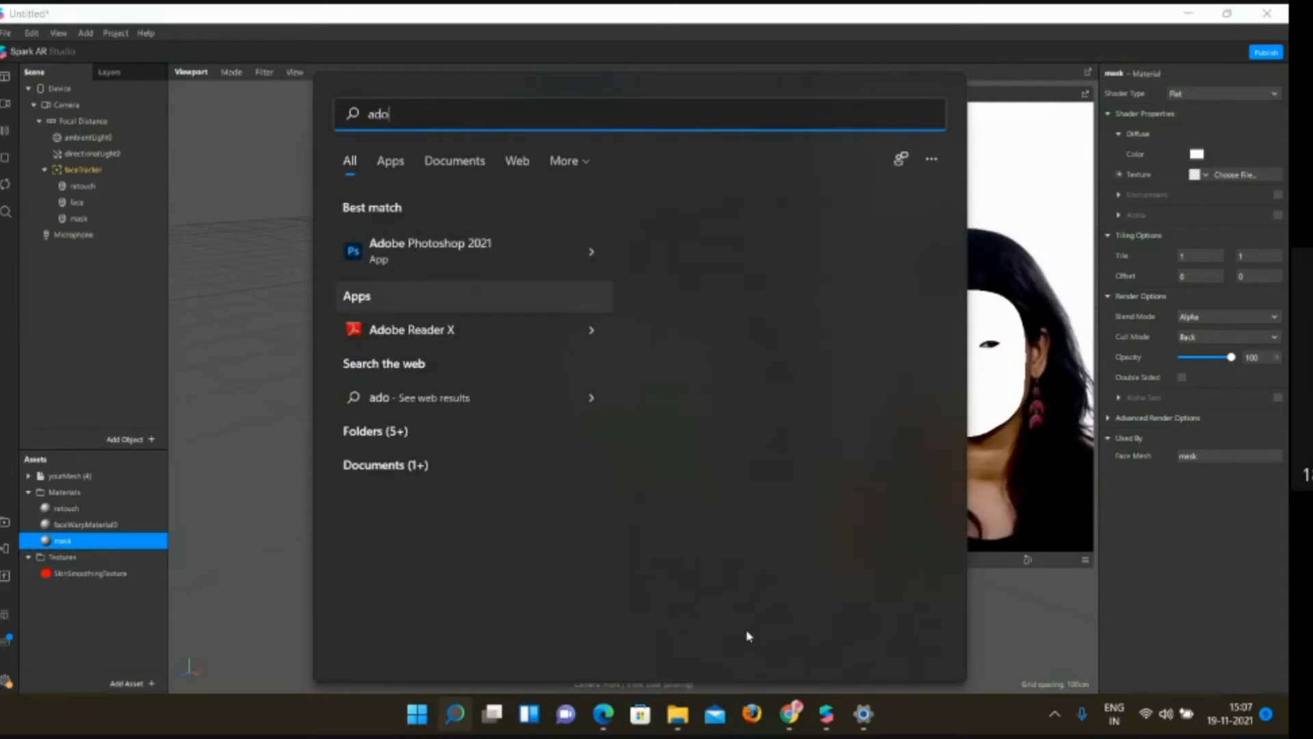
key(ctrl+a)
text(Adobe Photoshop 2021])
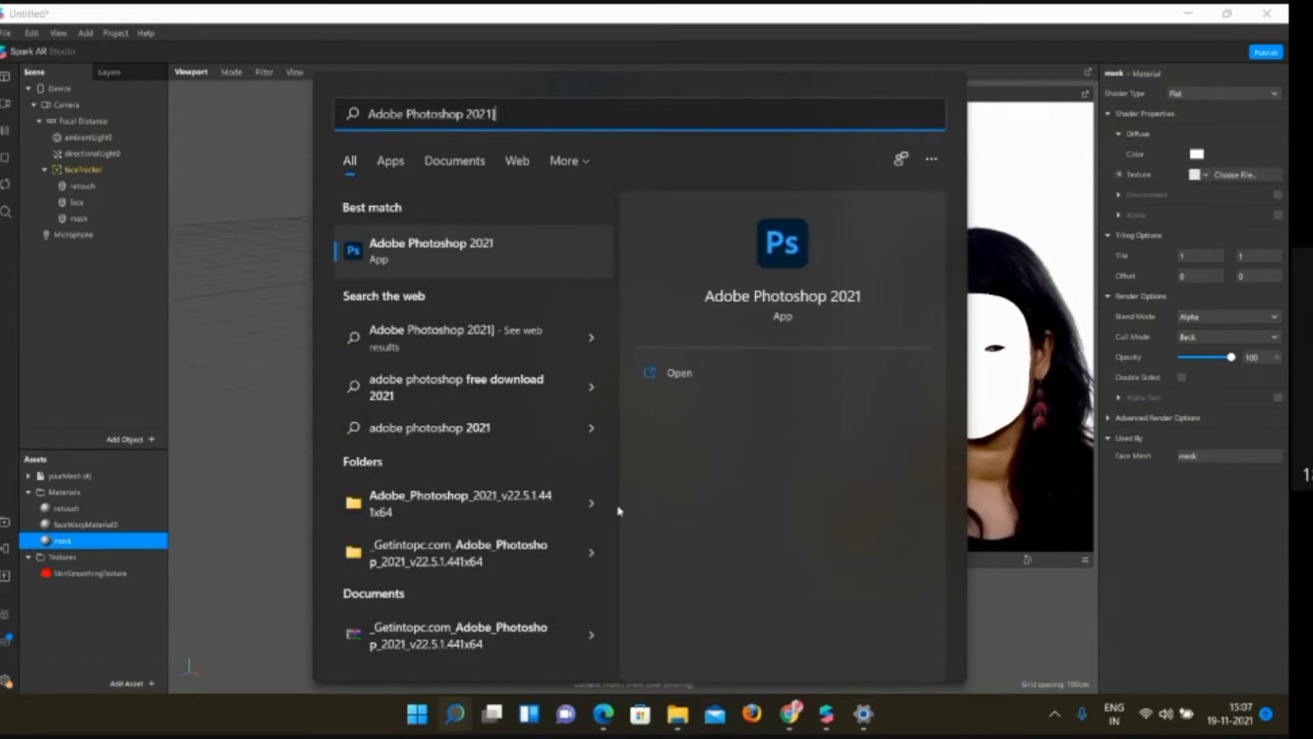
key(Escape)
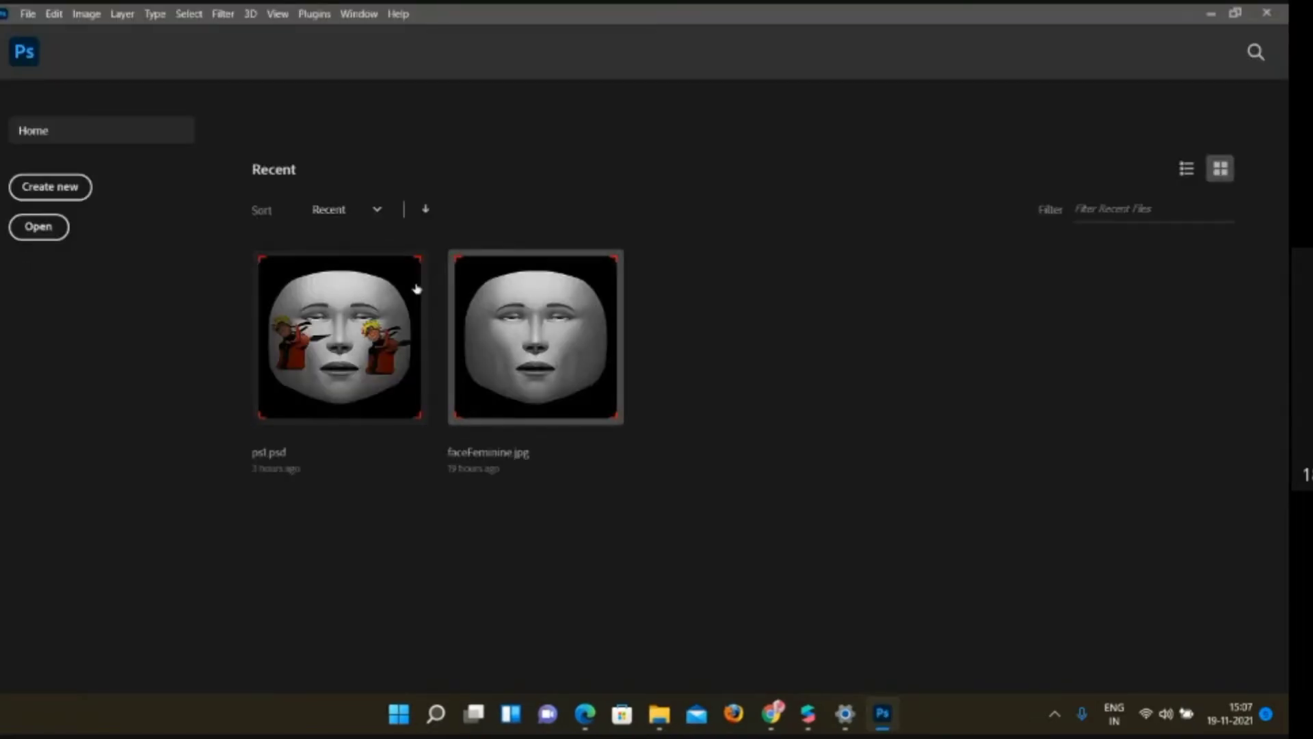
Open the faceFeminine texture from Downloads > Face-reference-assets-classic > FaceAssets > Textures
click(61, 228)
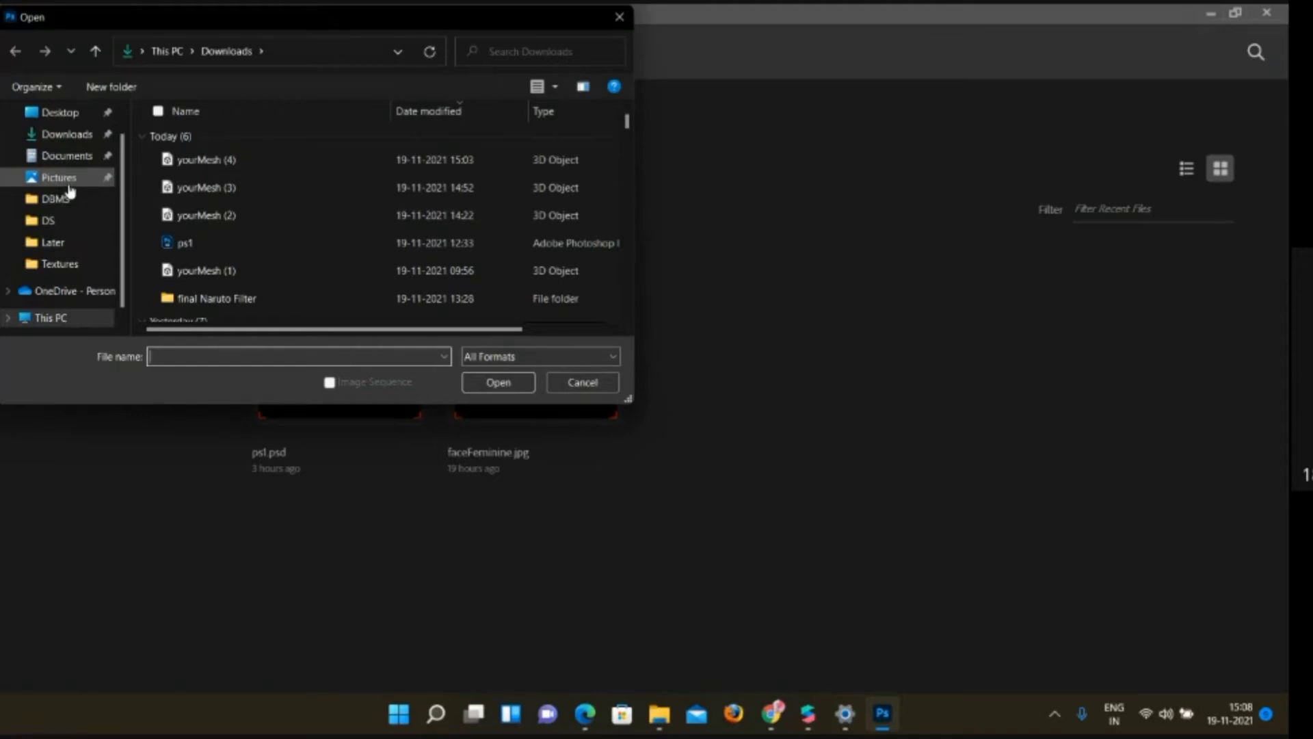
click(76, 142)
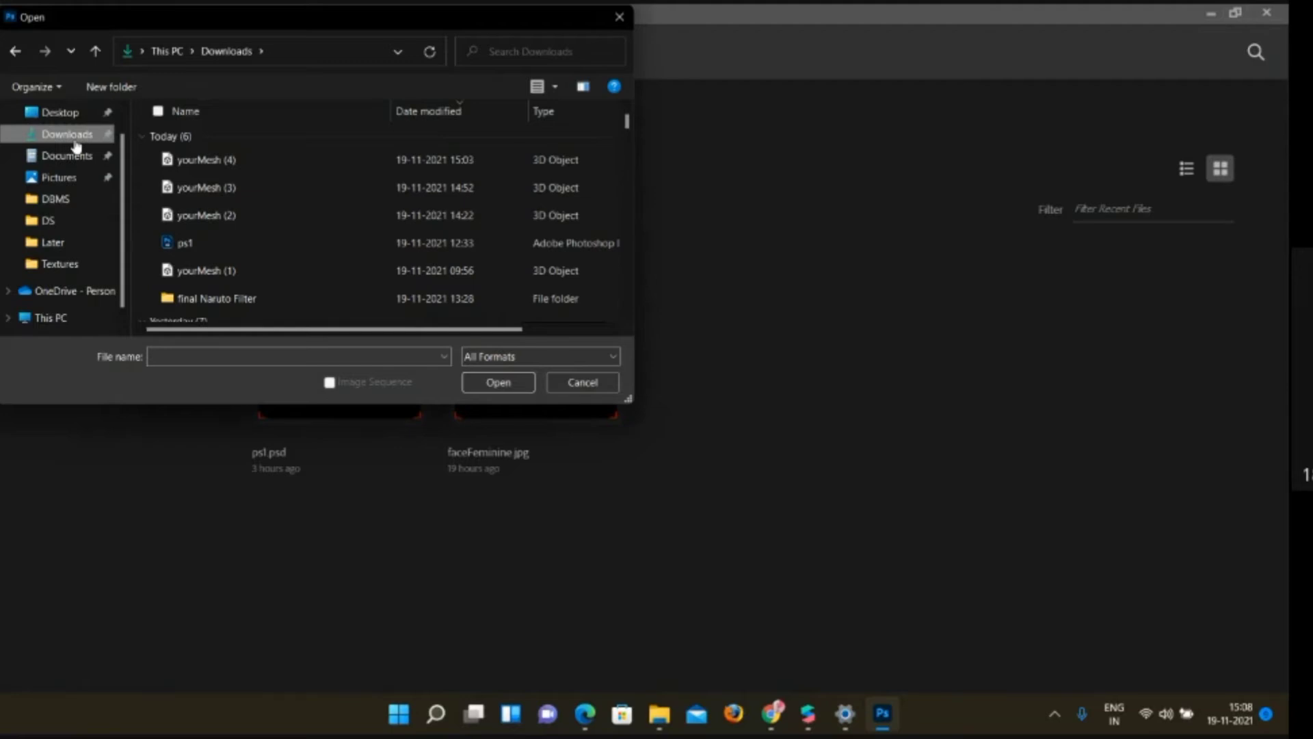
scroll(240, 257, down, 5)
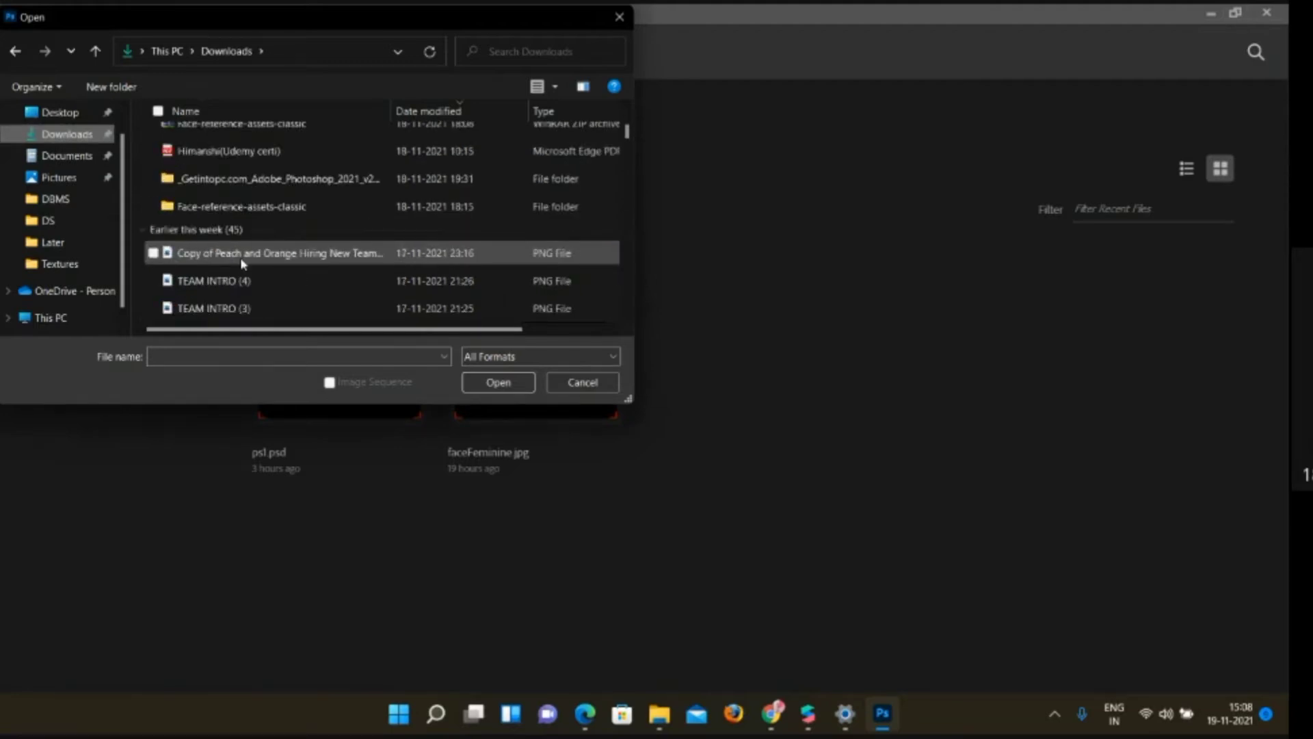
scroll(241, 264, down, 2)
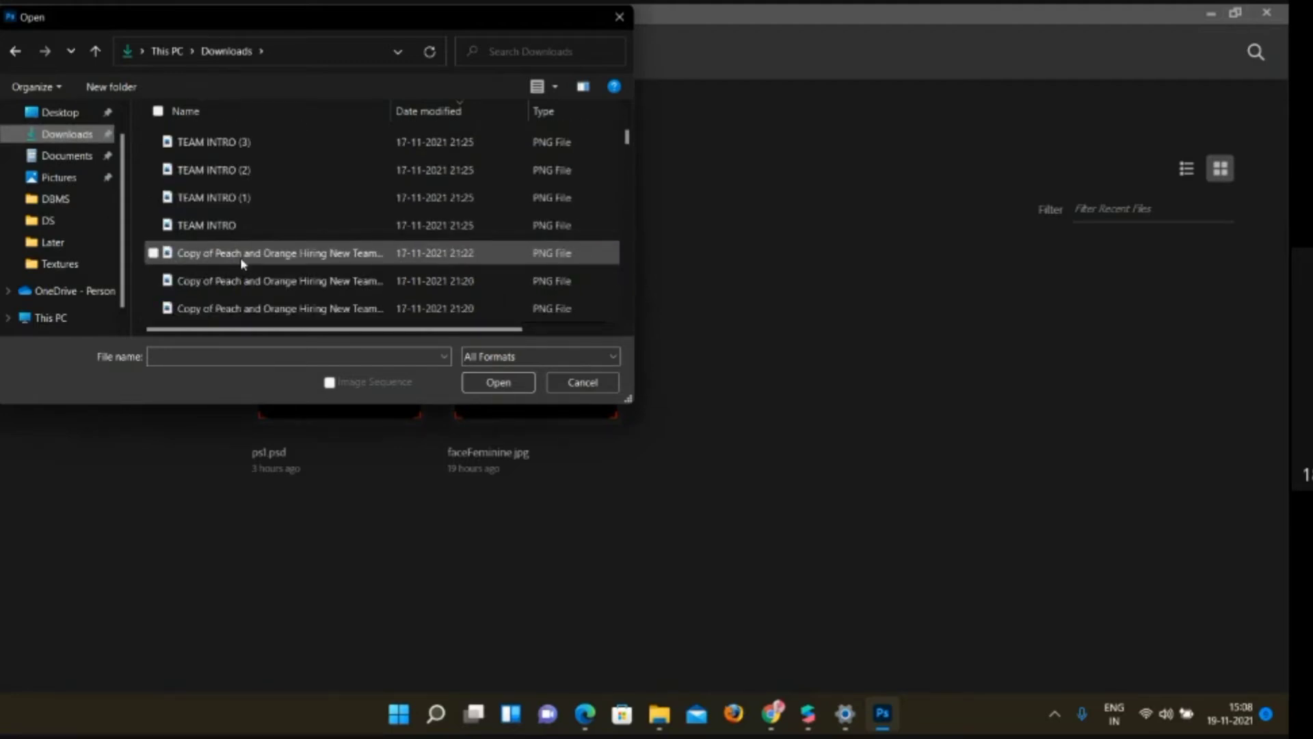
scroll(241, 263, up, 8)
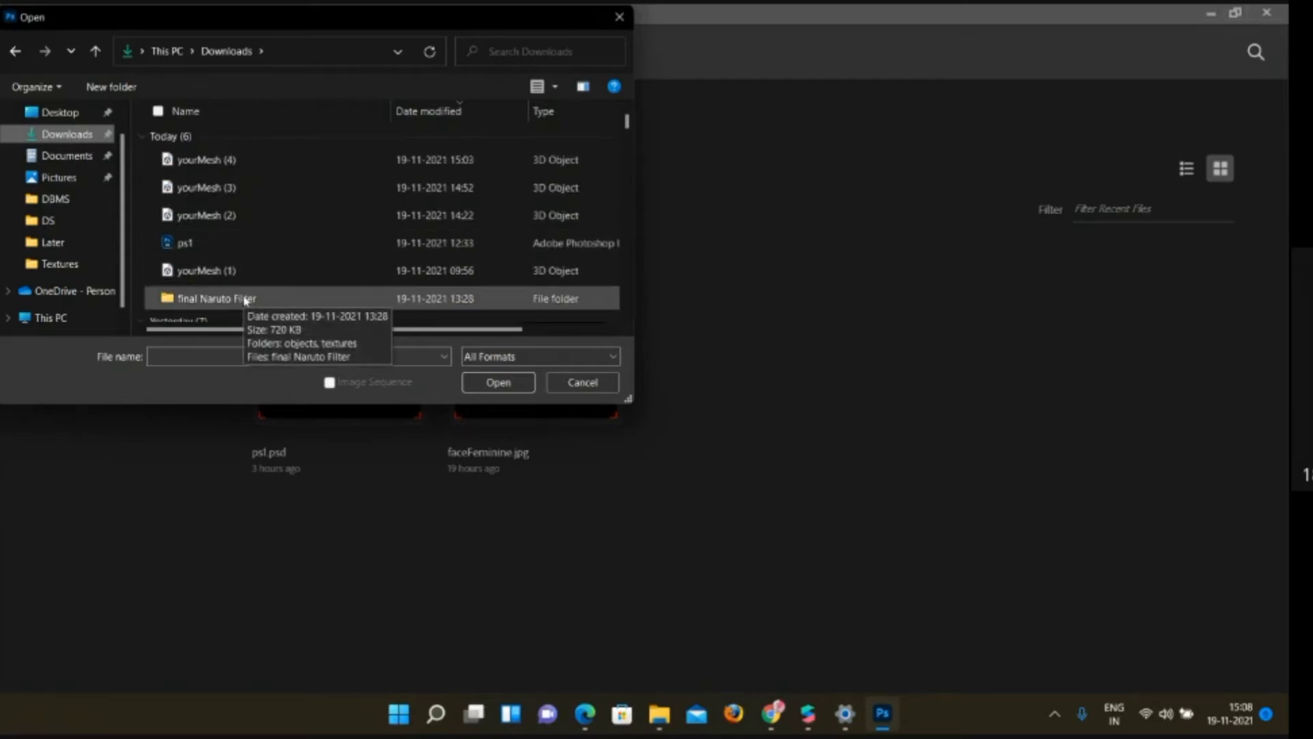
scroll(312, 252, down, 2)
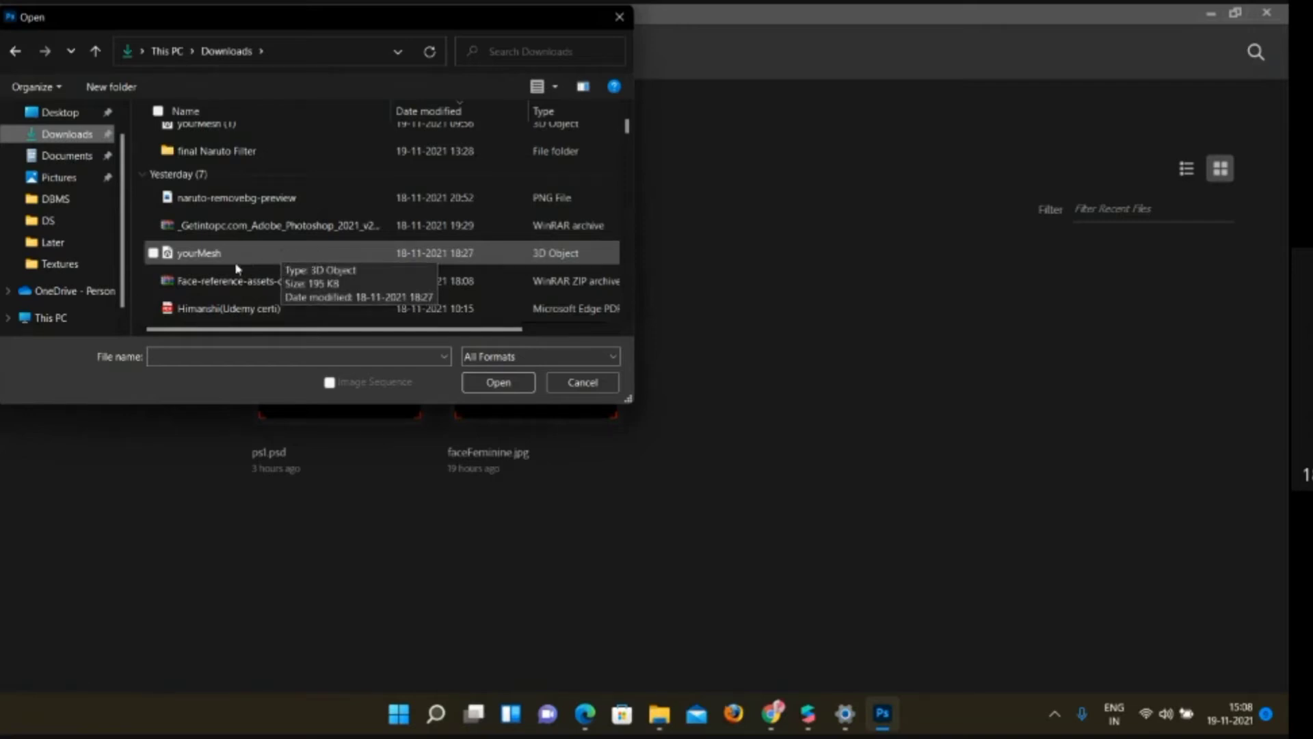
scroll(239, 266, down, 2)
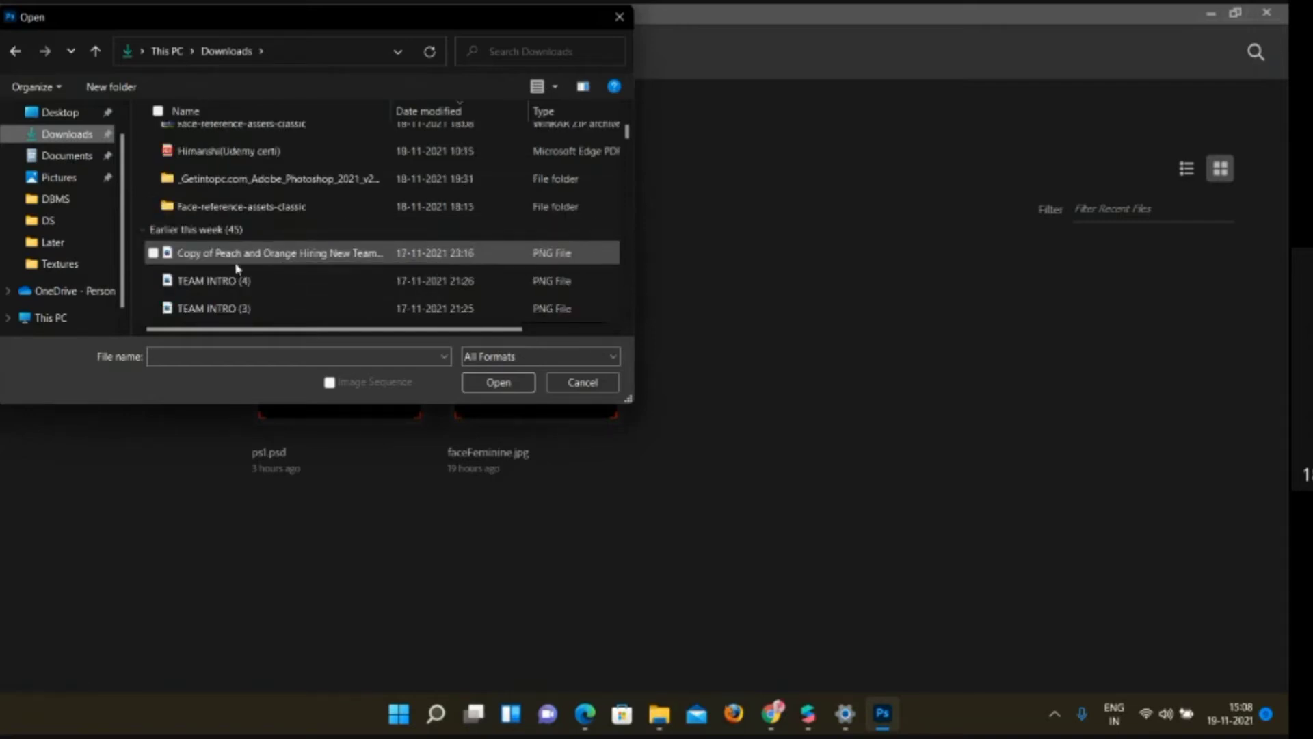
double_click(272, 217)
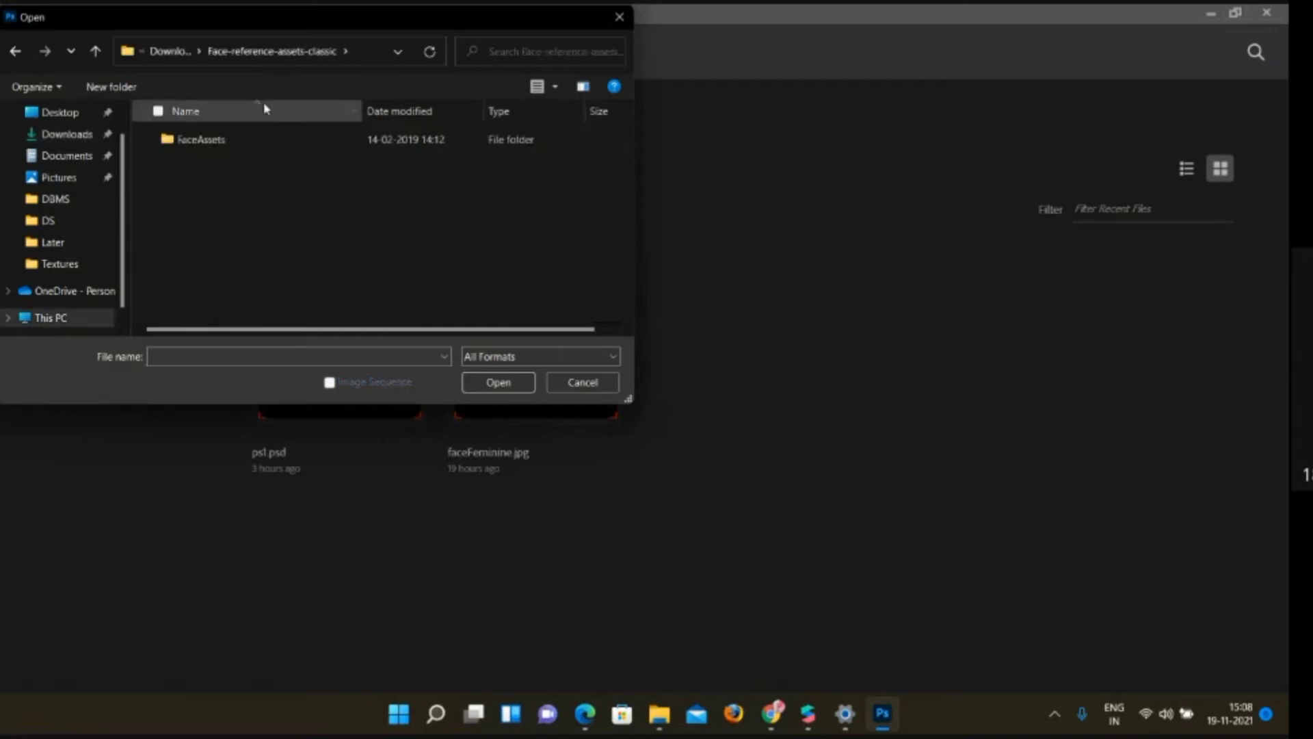
double_click(278, 141)
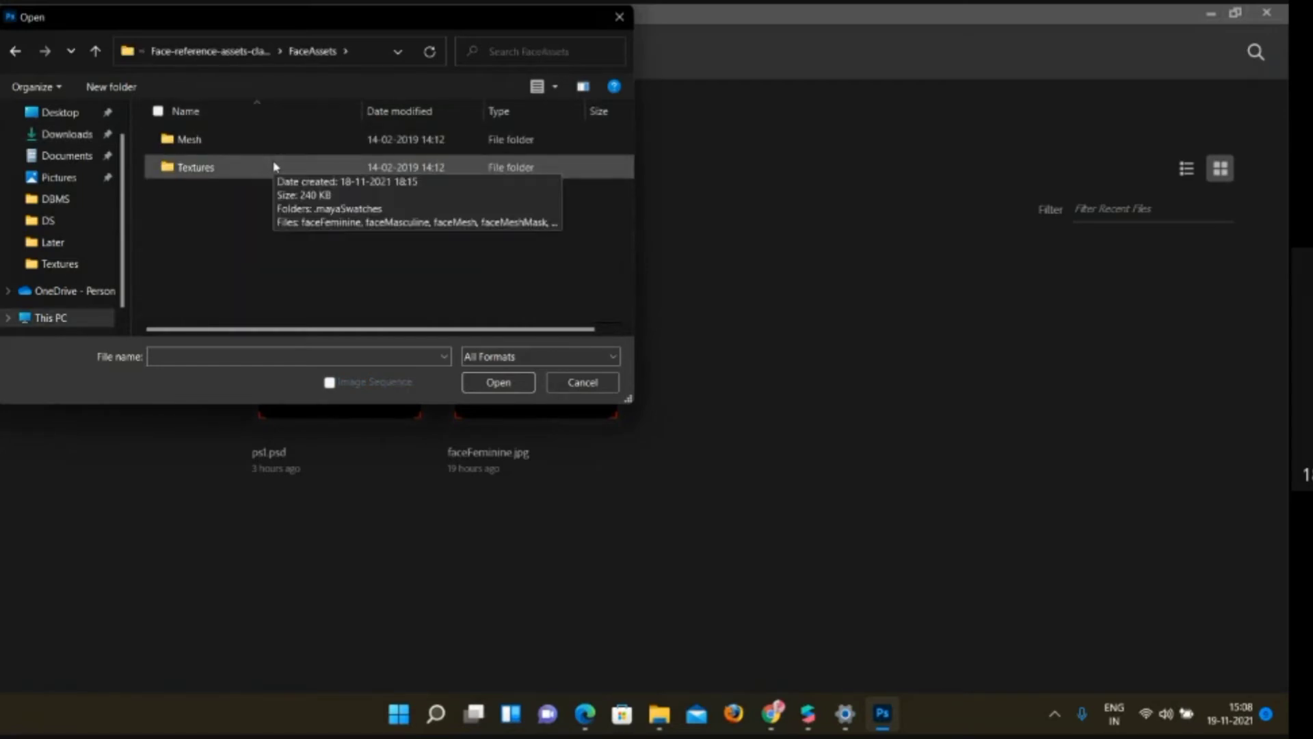
double_click(274, 167)
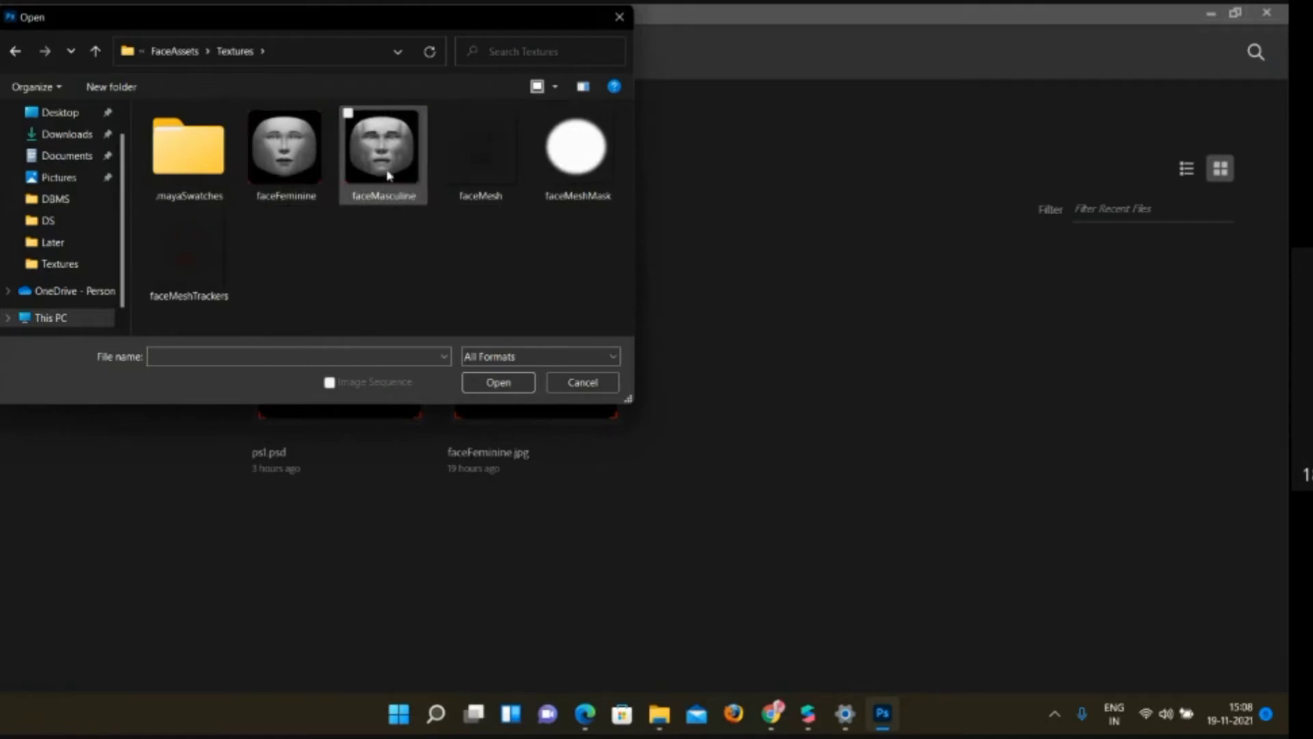
click(317, 164)
click(518, 387)
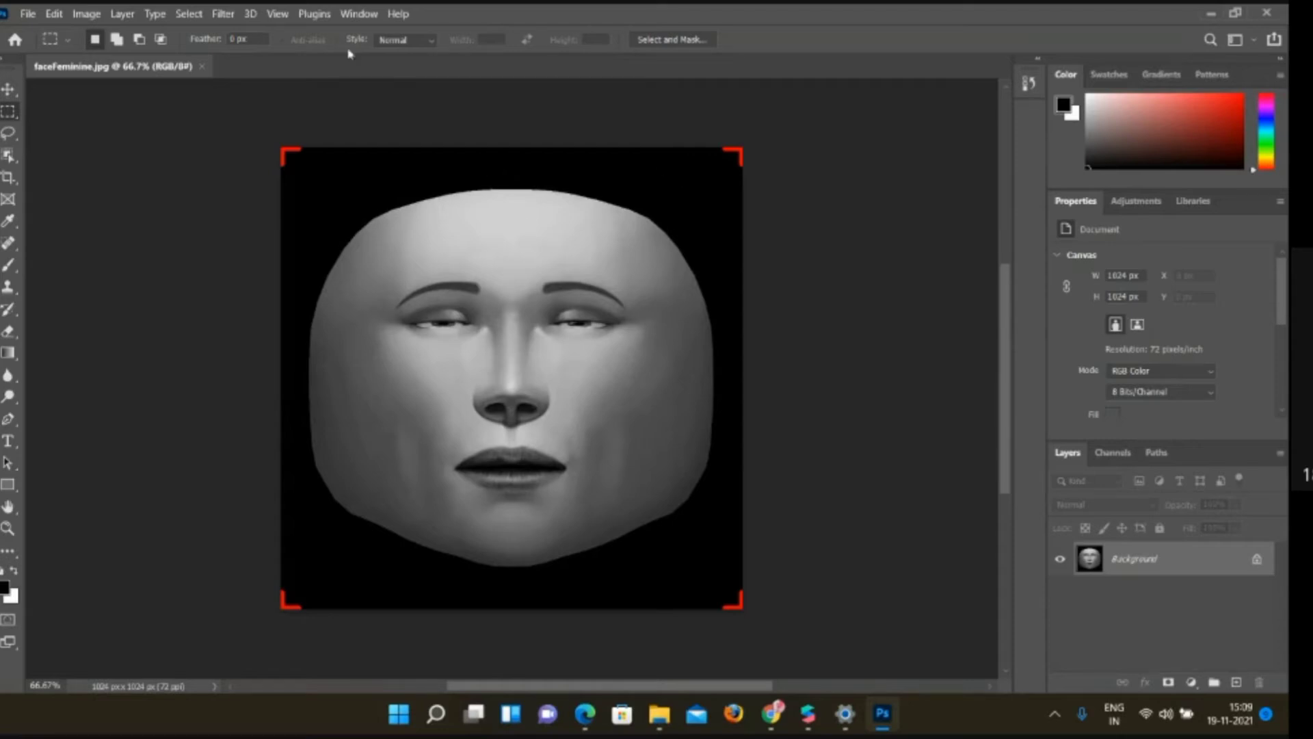
Resample the face texture to a resolution of 150 pixels/inch
click(95, 14)
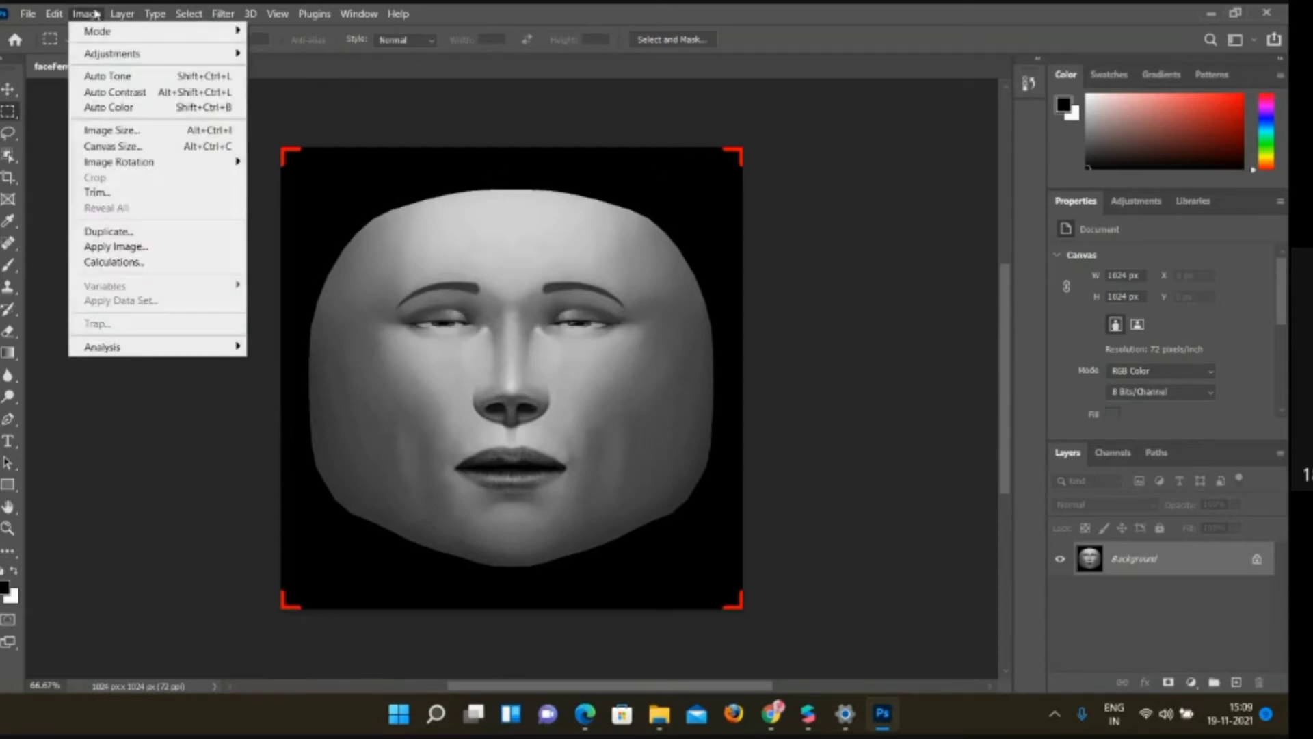
mouse_move(95, 31)
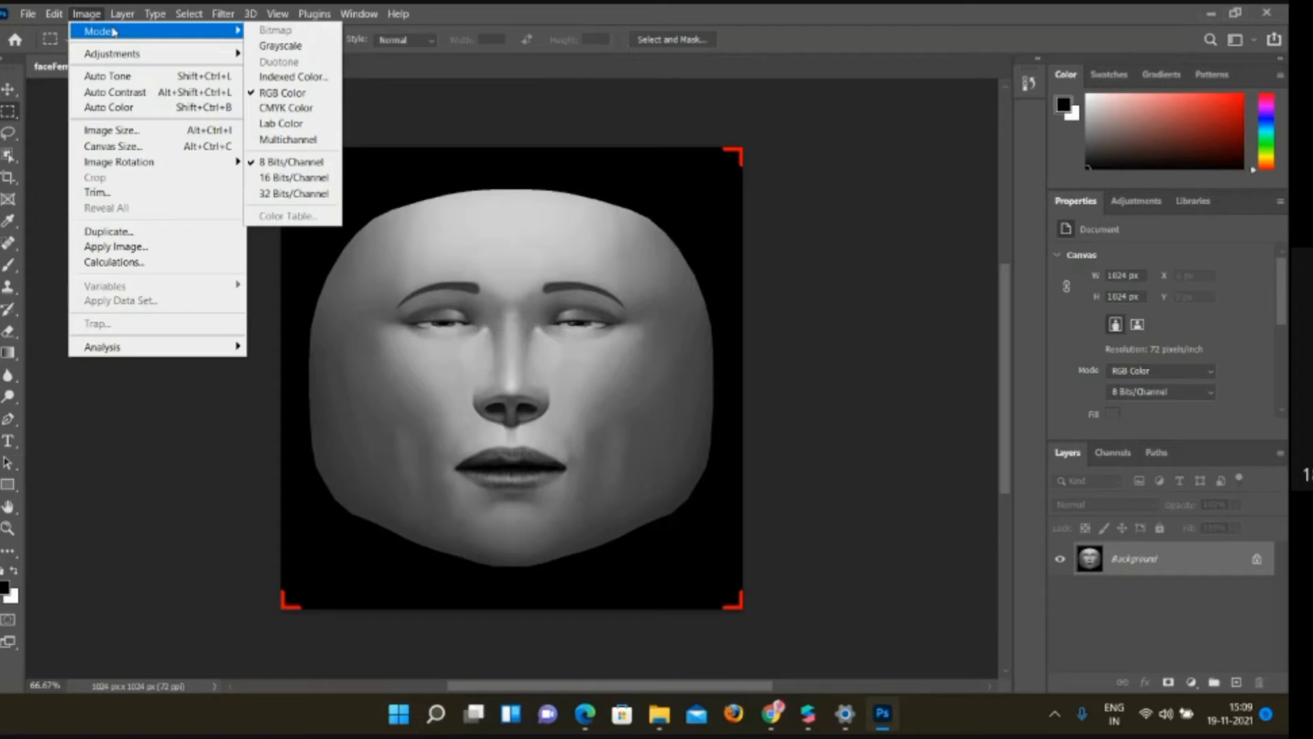
click(171, 130)
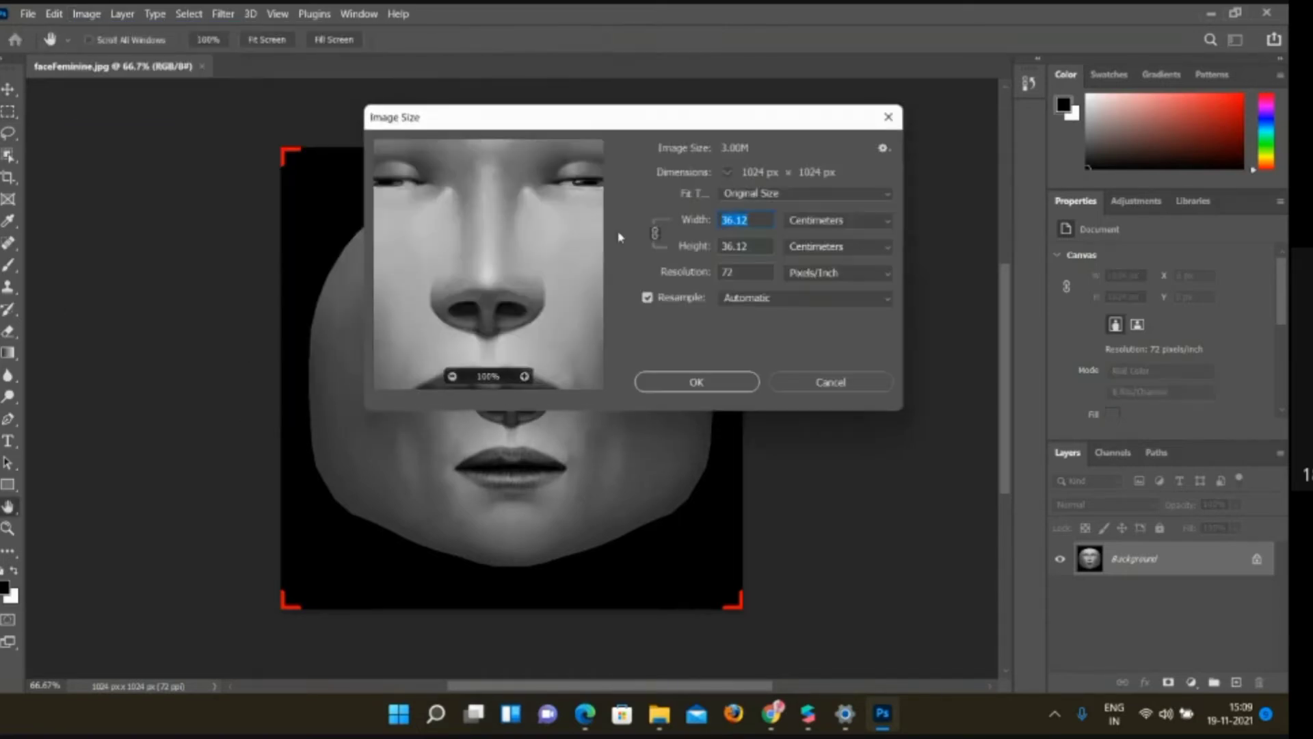
click(751, 271)
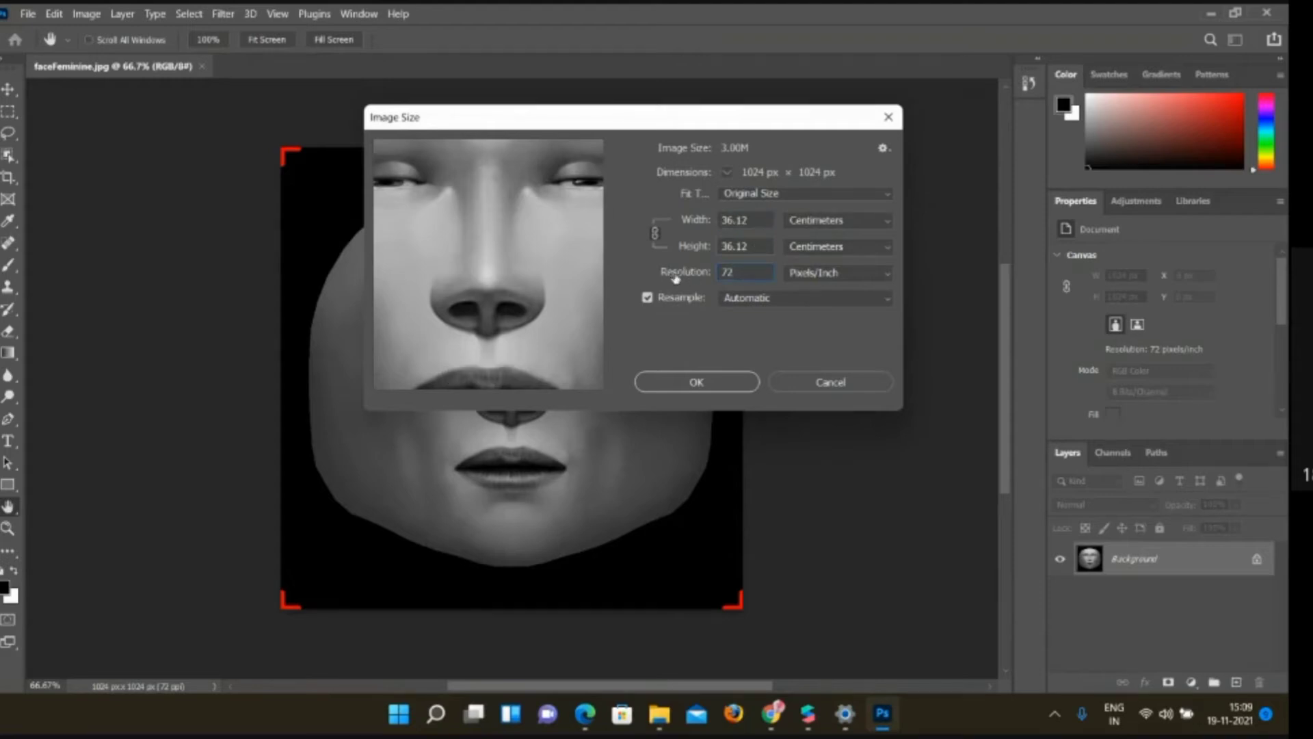
double_click(741, 273)
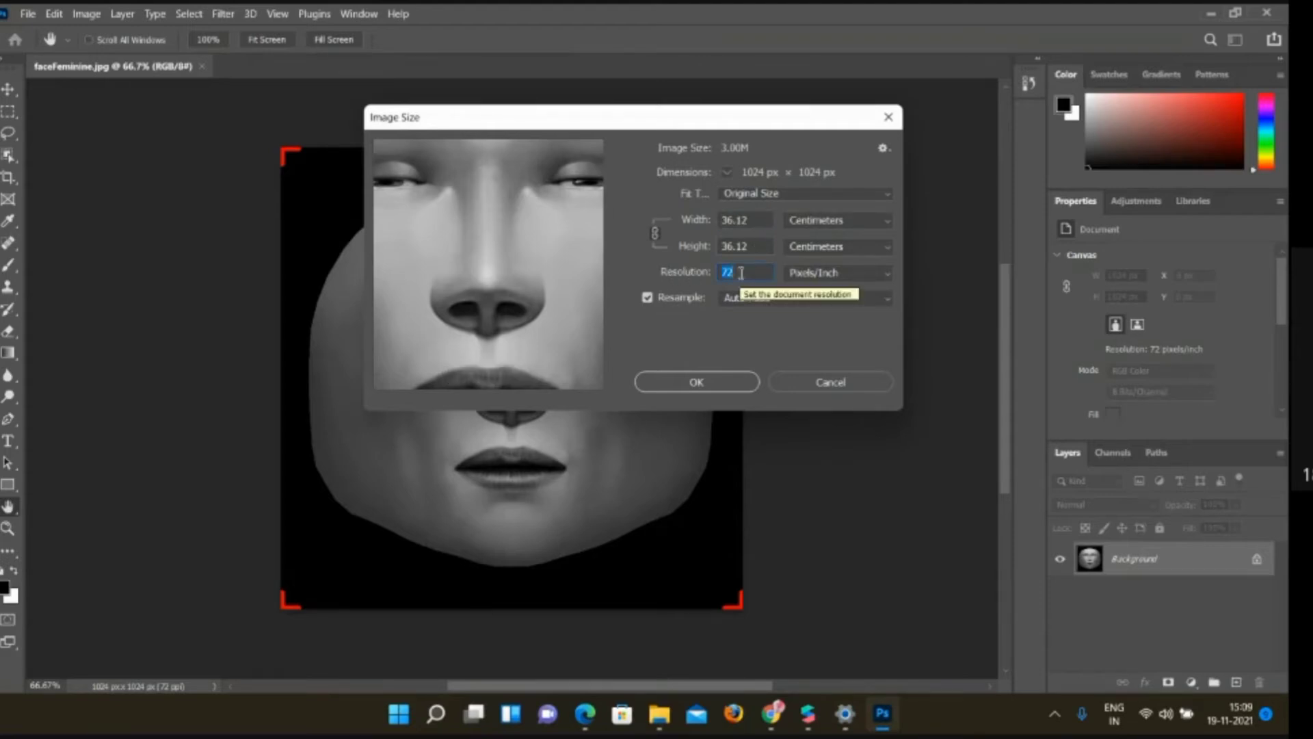
text(150)
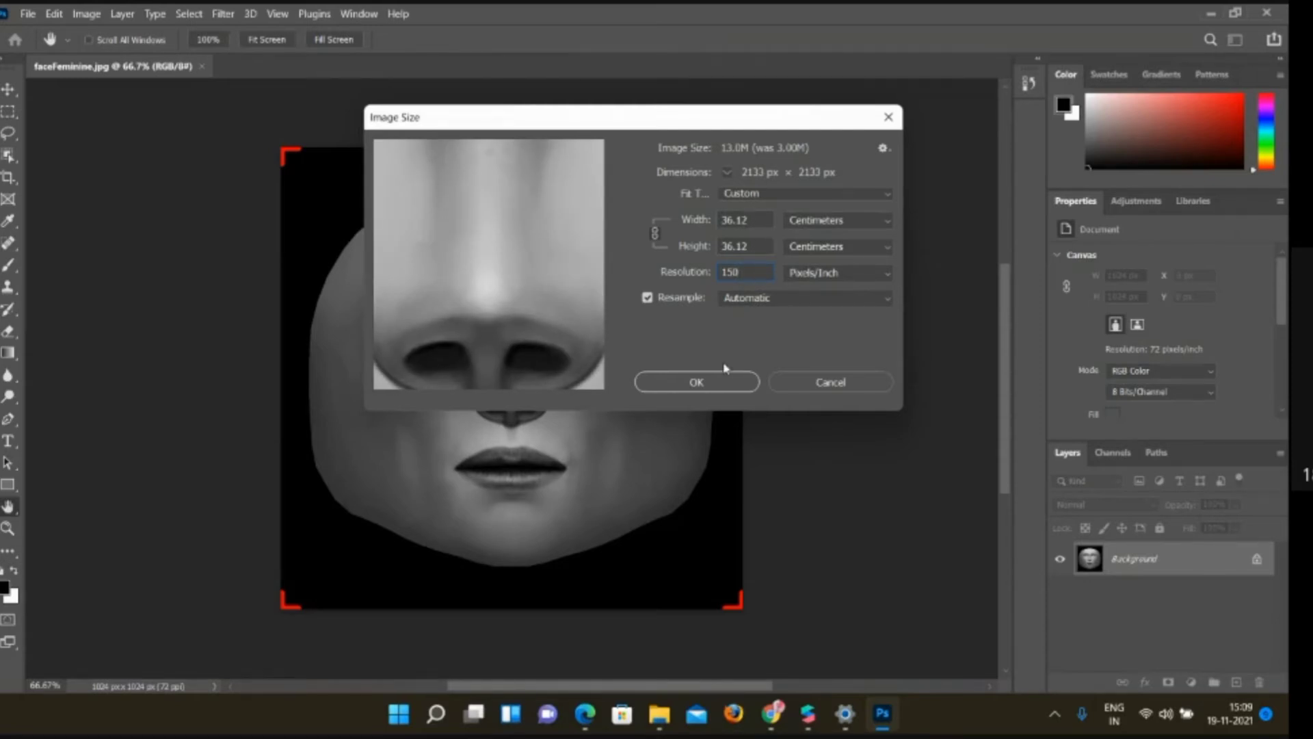
click(727, 383)
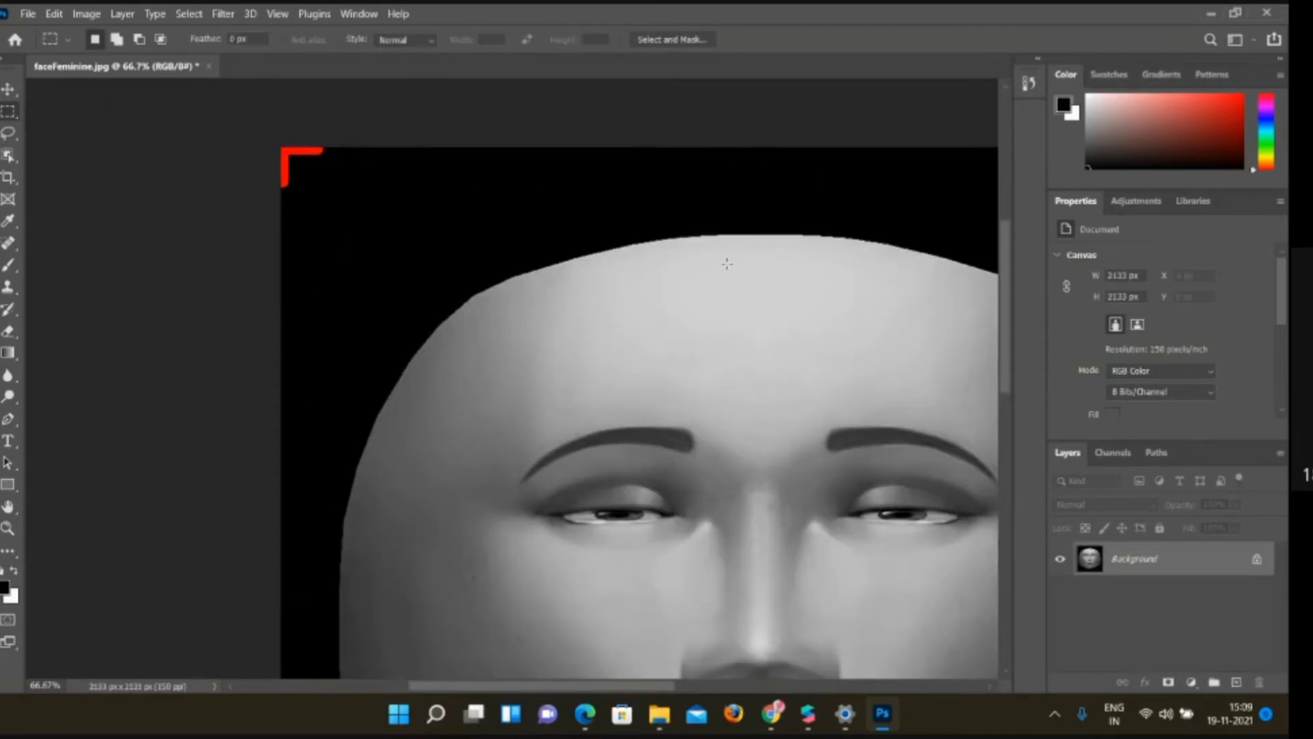
Add a new empty layer above the Background layer of the face texture
scroll(727, 263, right, 5)
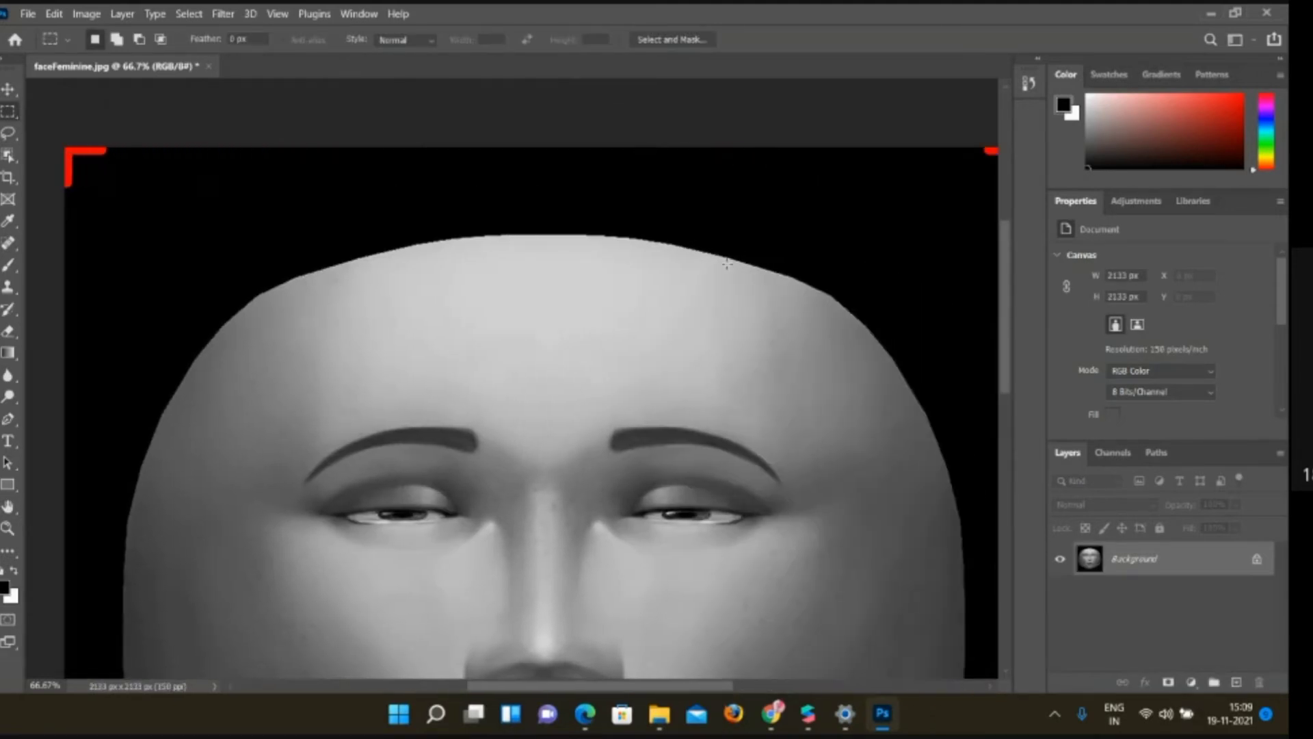
scroll(727, 263, right, 4)
scroll(727, 264, left, 2)
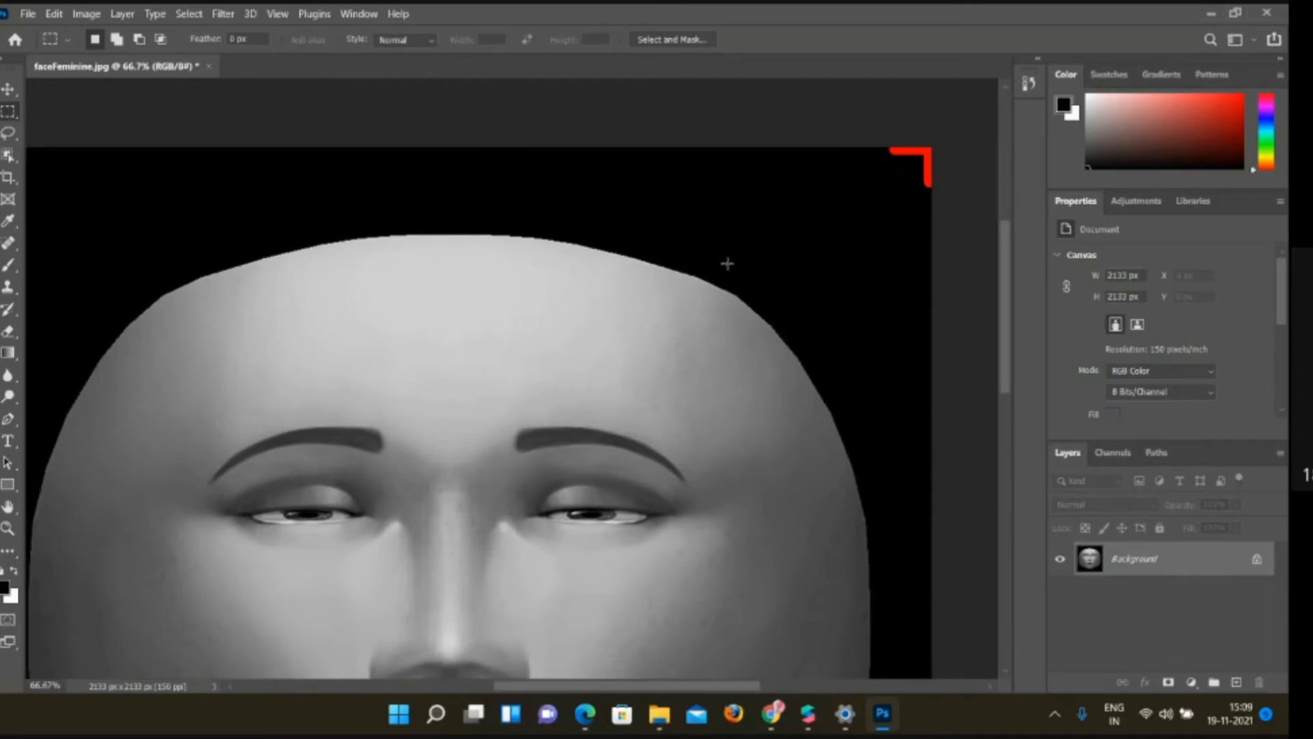
scroll(728, 263, left, 1)
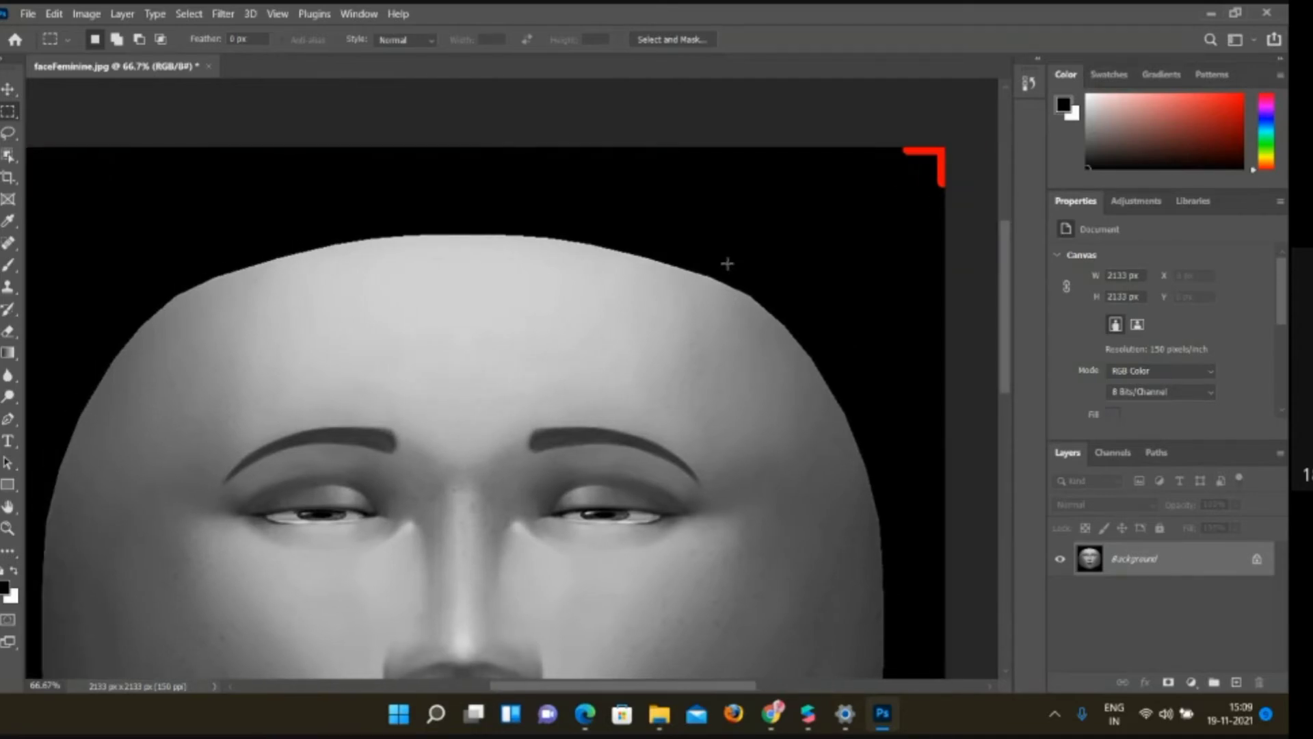
scroll(727, 263, left, 1)
scroll(727, 263, left, 3)
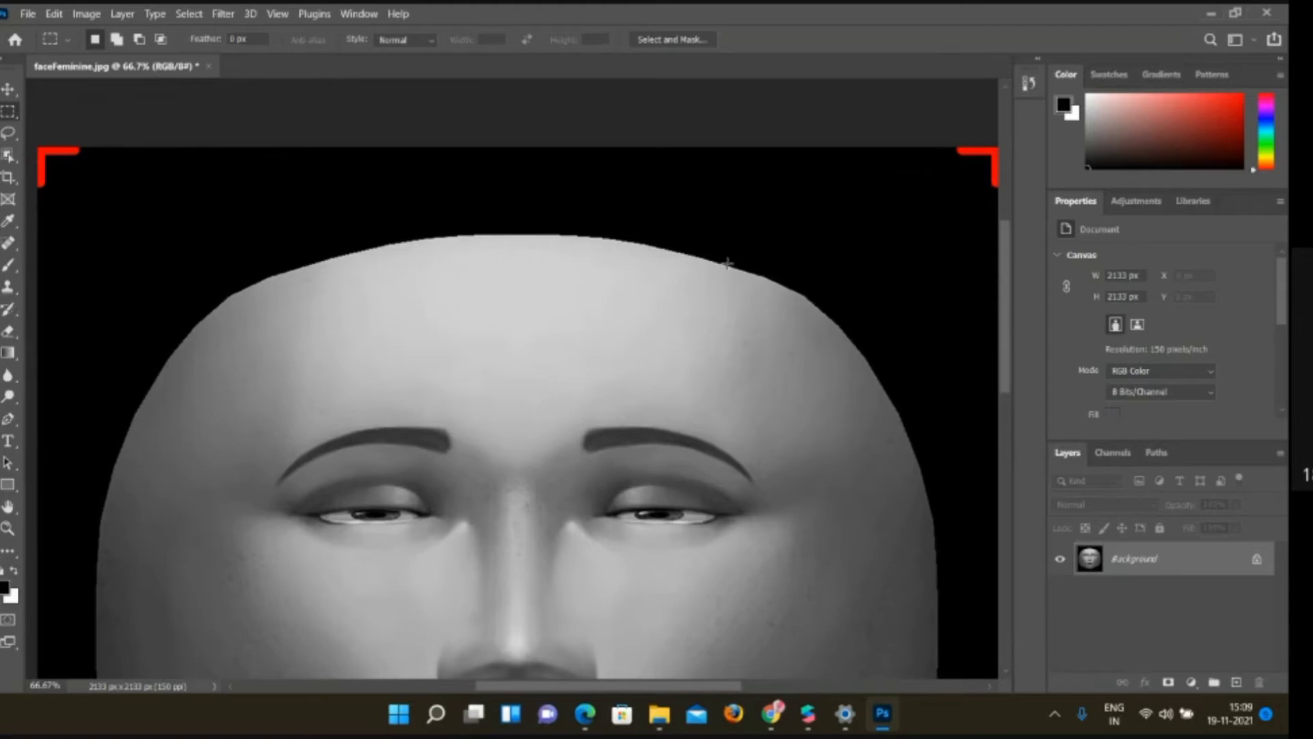
scroll(727, 263, up, 2)
scroll(727, 263, down, 6)
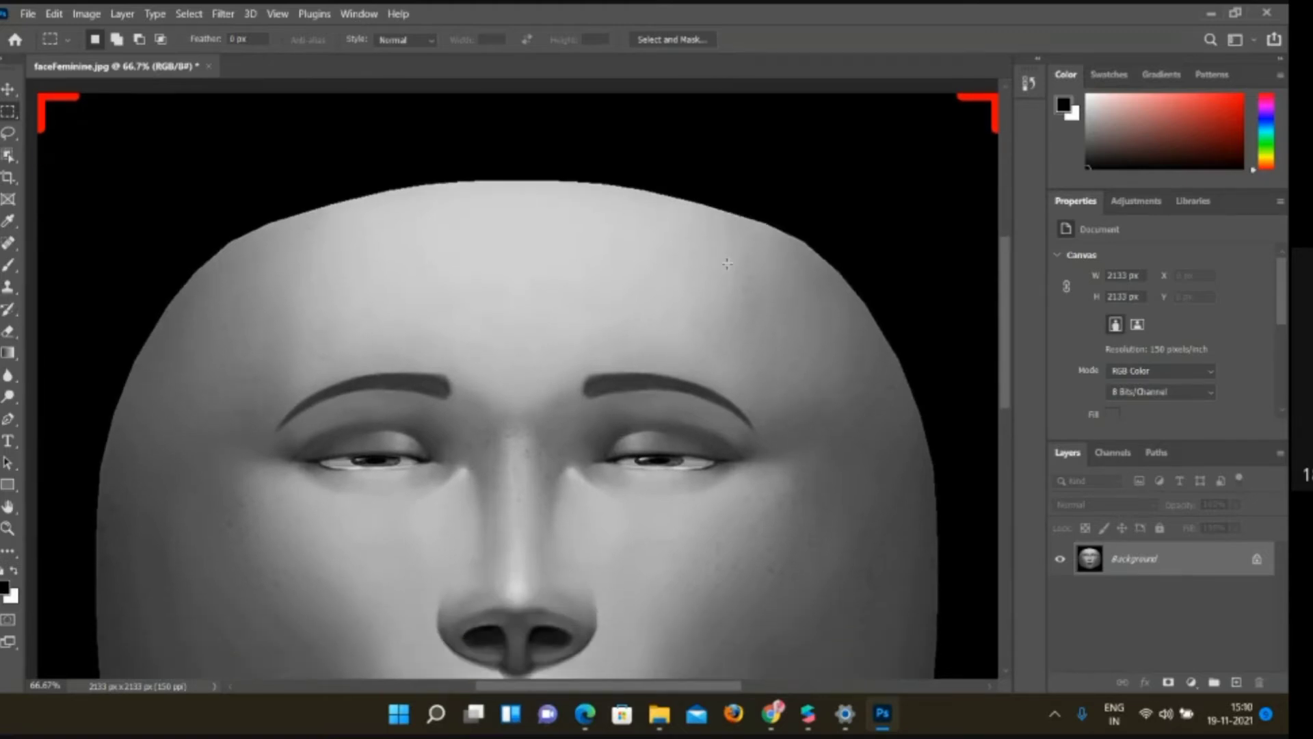
scroll(727, 264, right, 2)
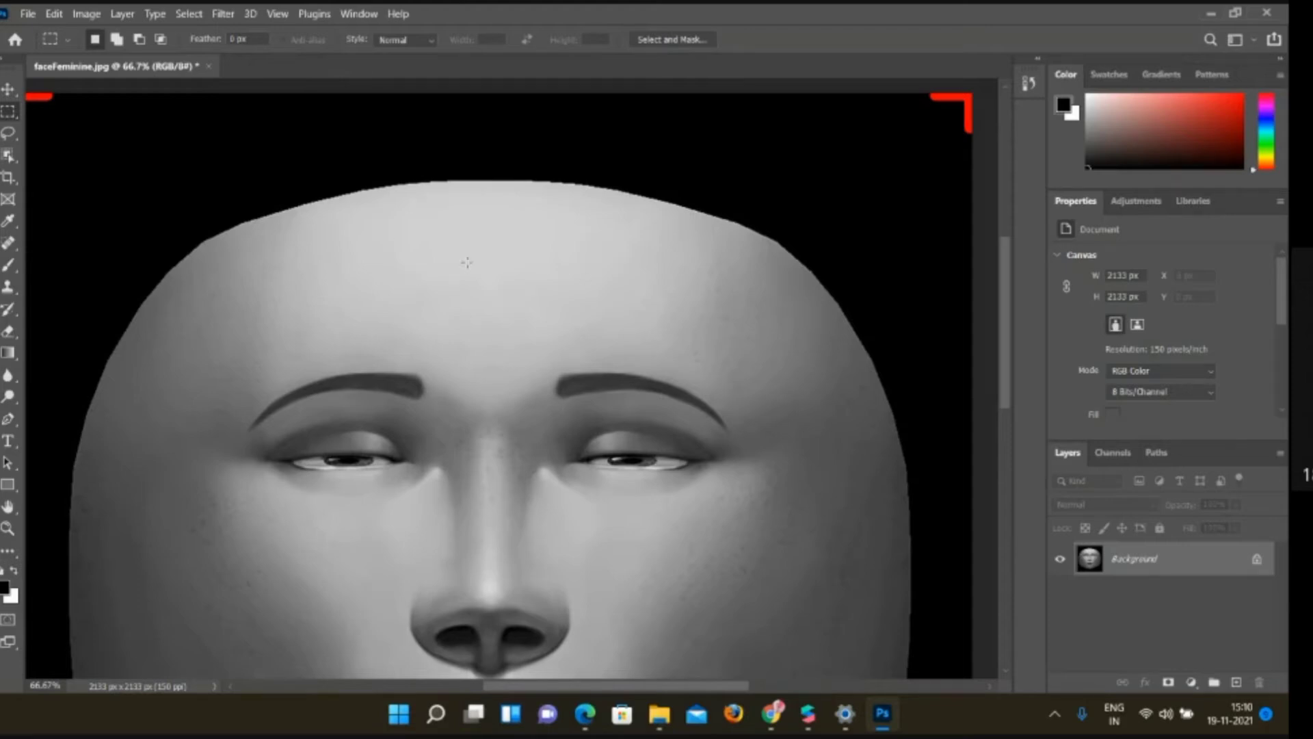
click(1236, 683)
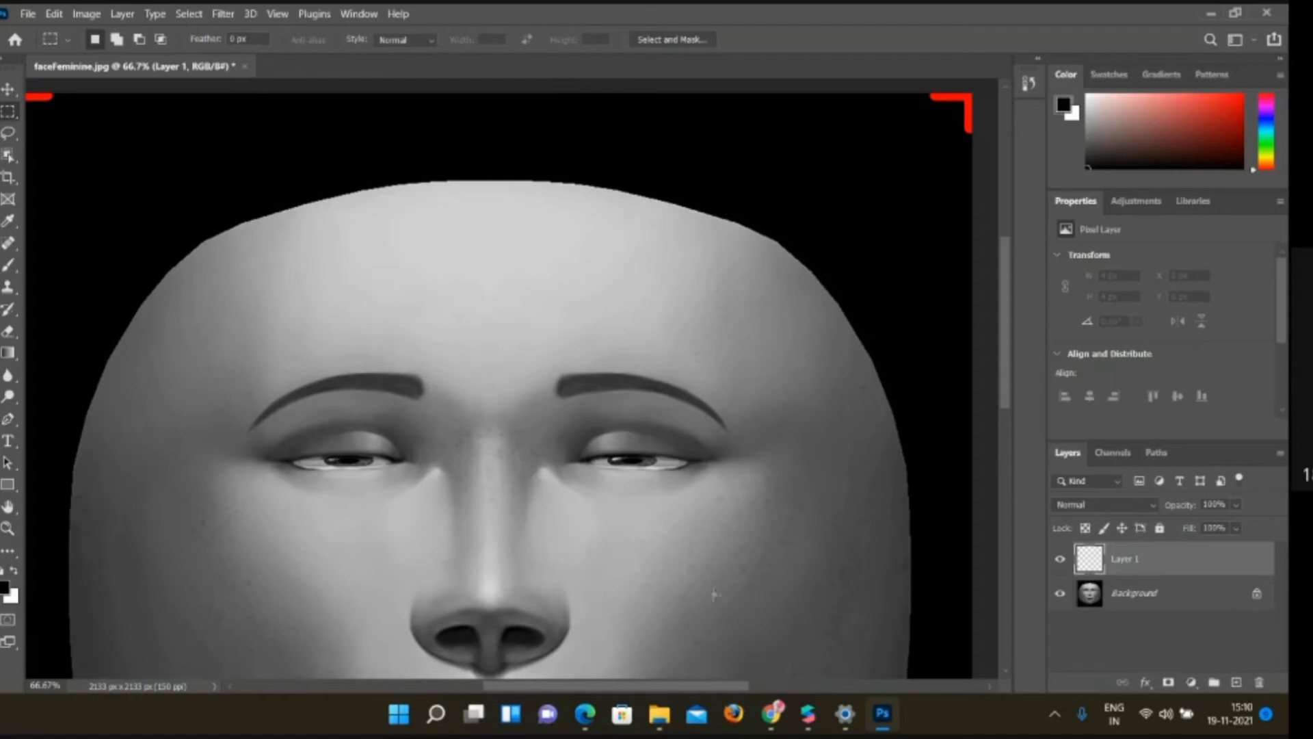
Switch to Chrome, search for google in a new tab, dismiss the downloads bar and open the google.co.in homepage
click(777, 725)
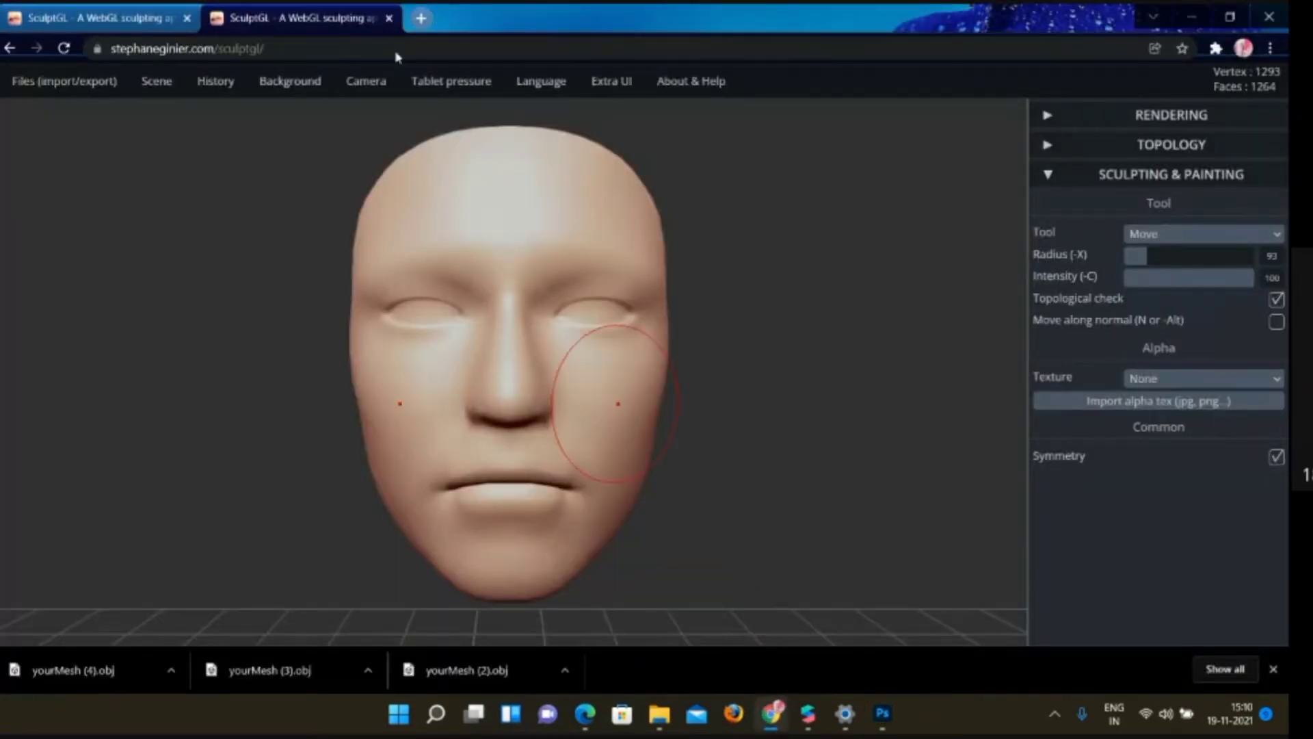
key(ctrl+t)
text(goo)
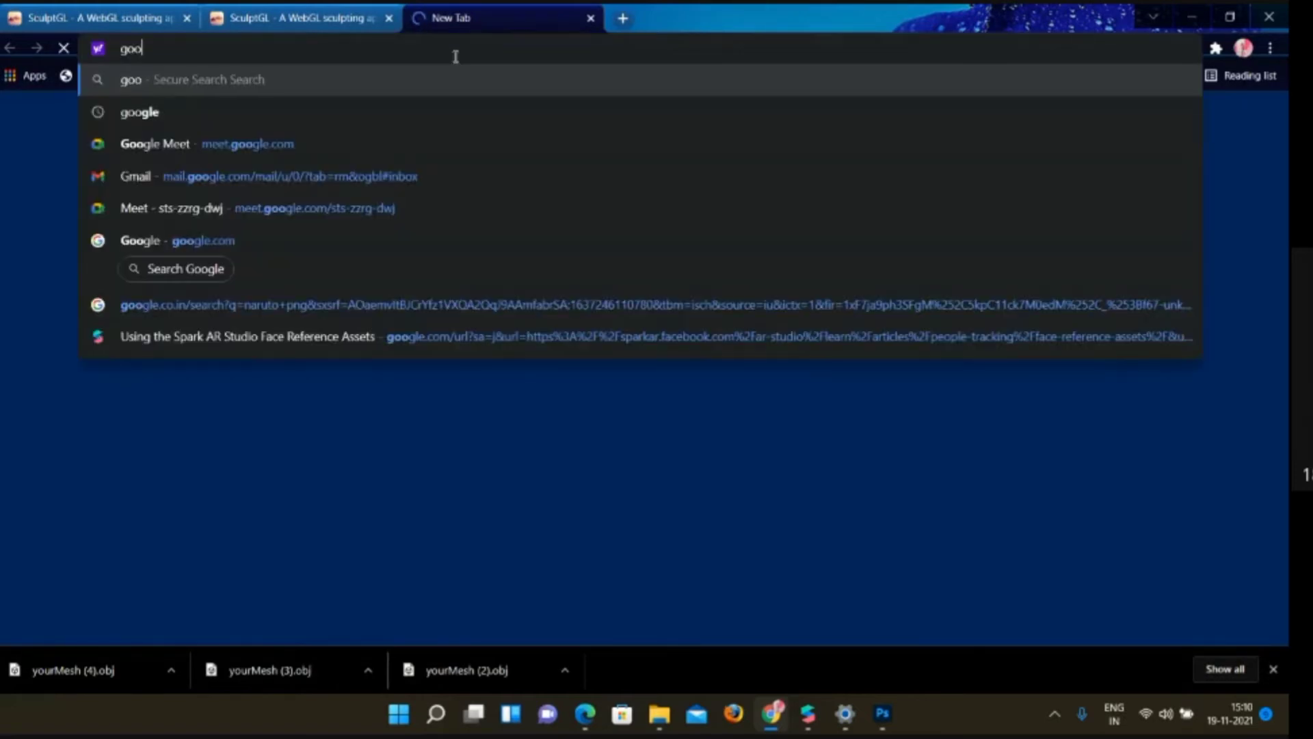
key(Down)
key(Return)
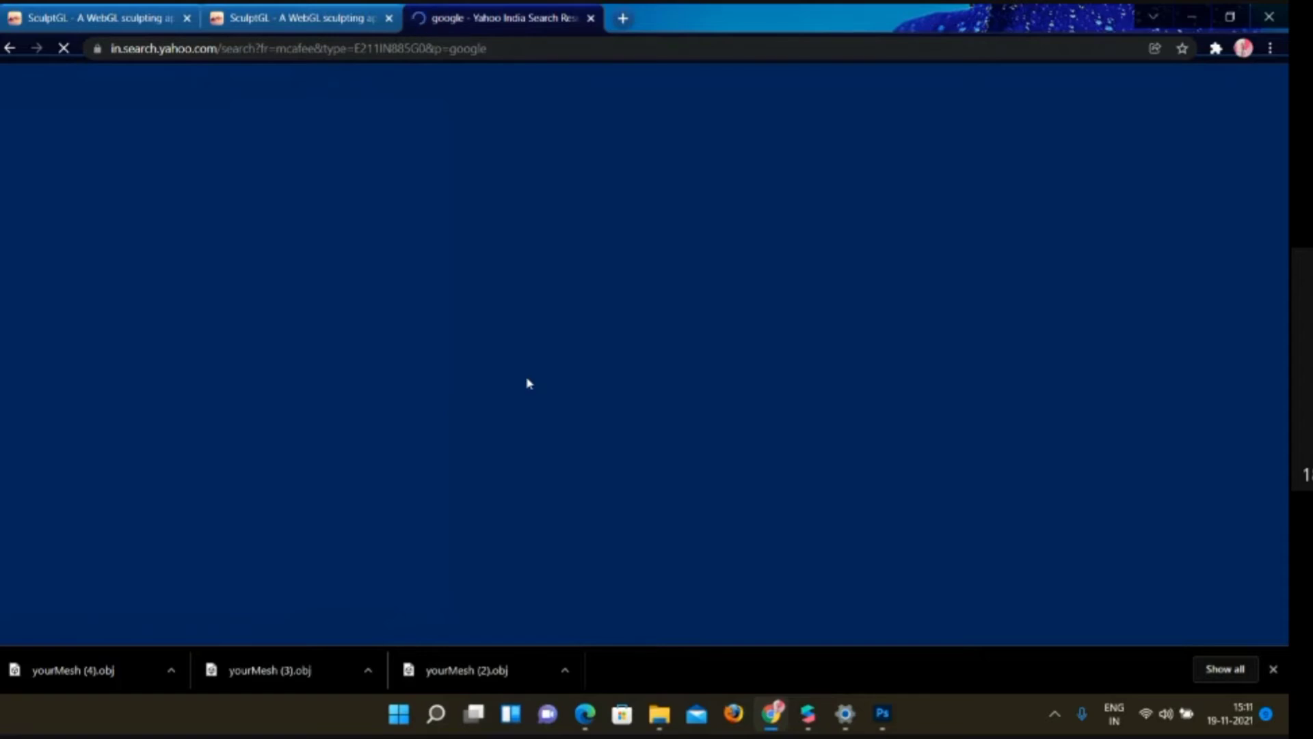
click(564, 672)
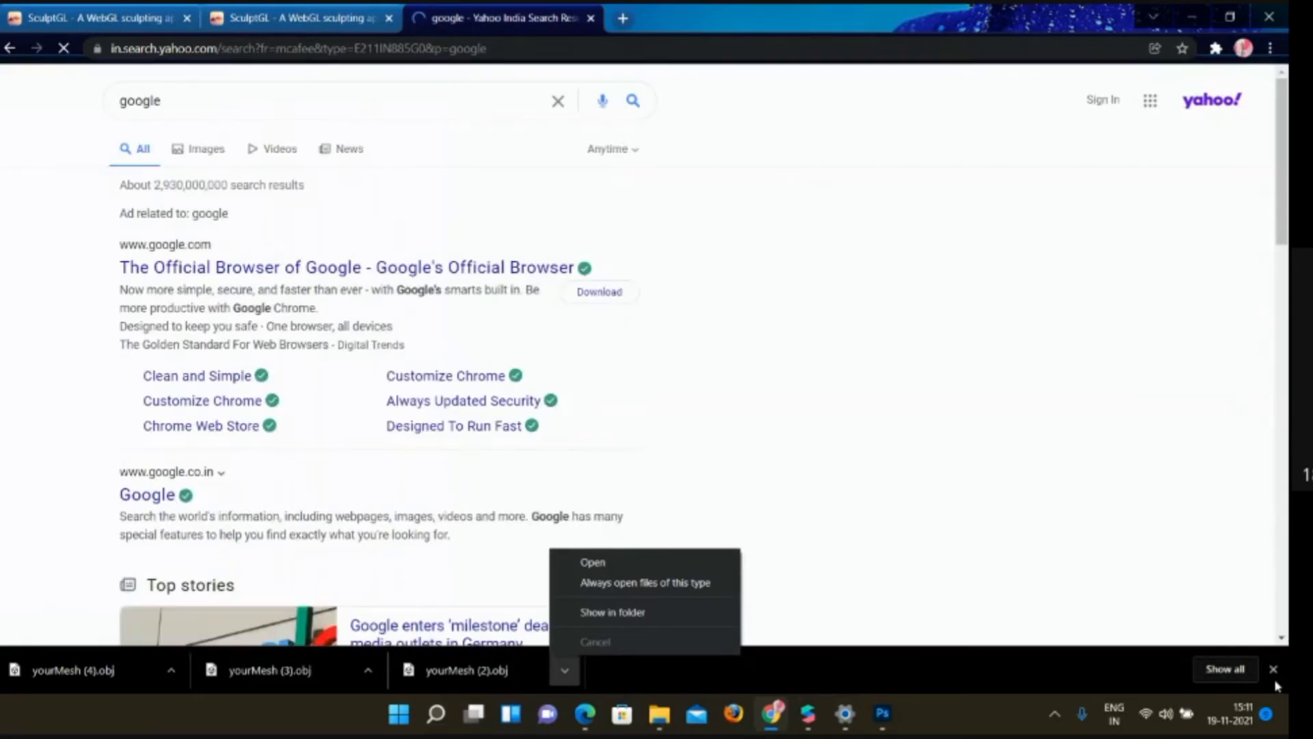
click(1274, 679)
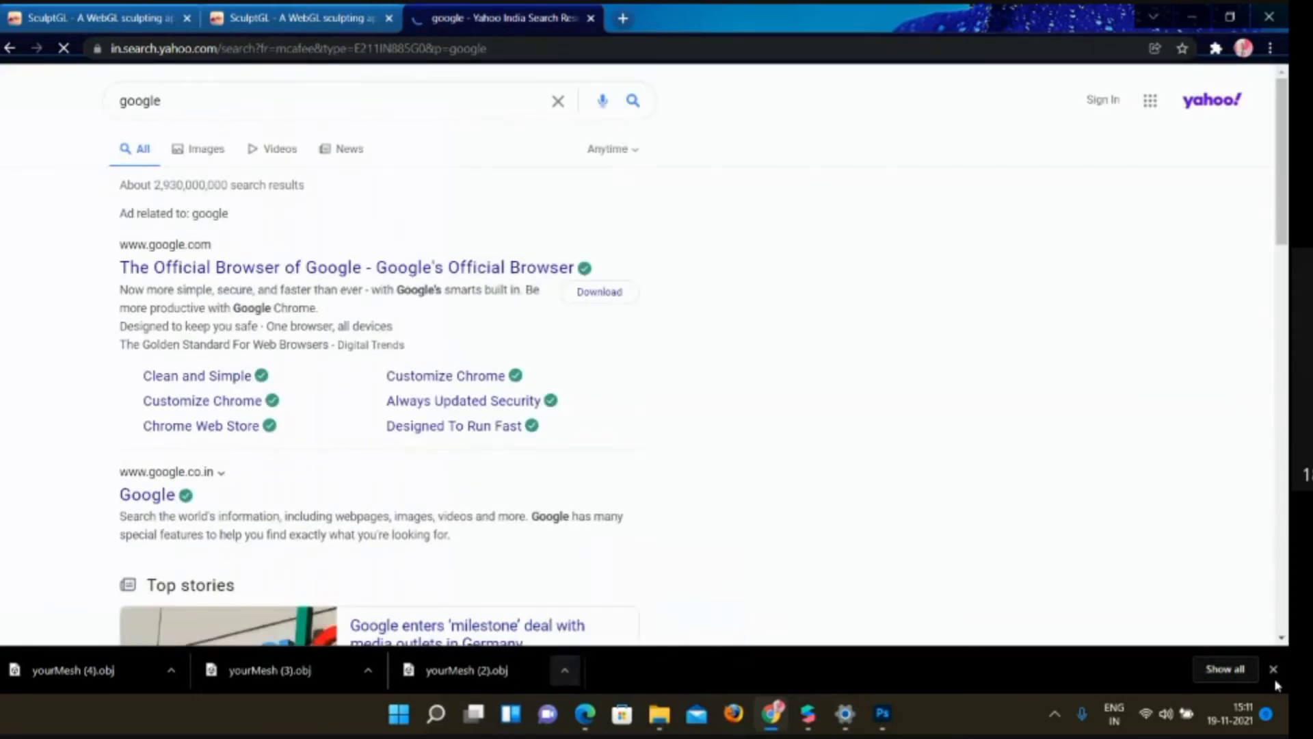
click(1274, 669)
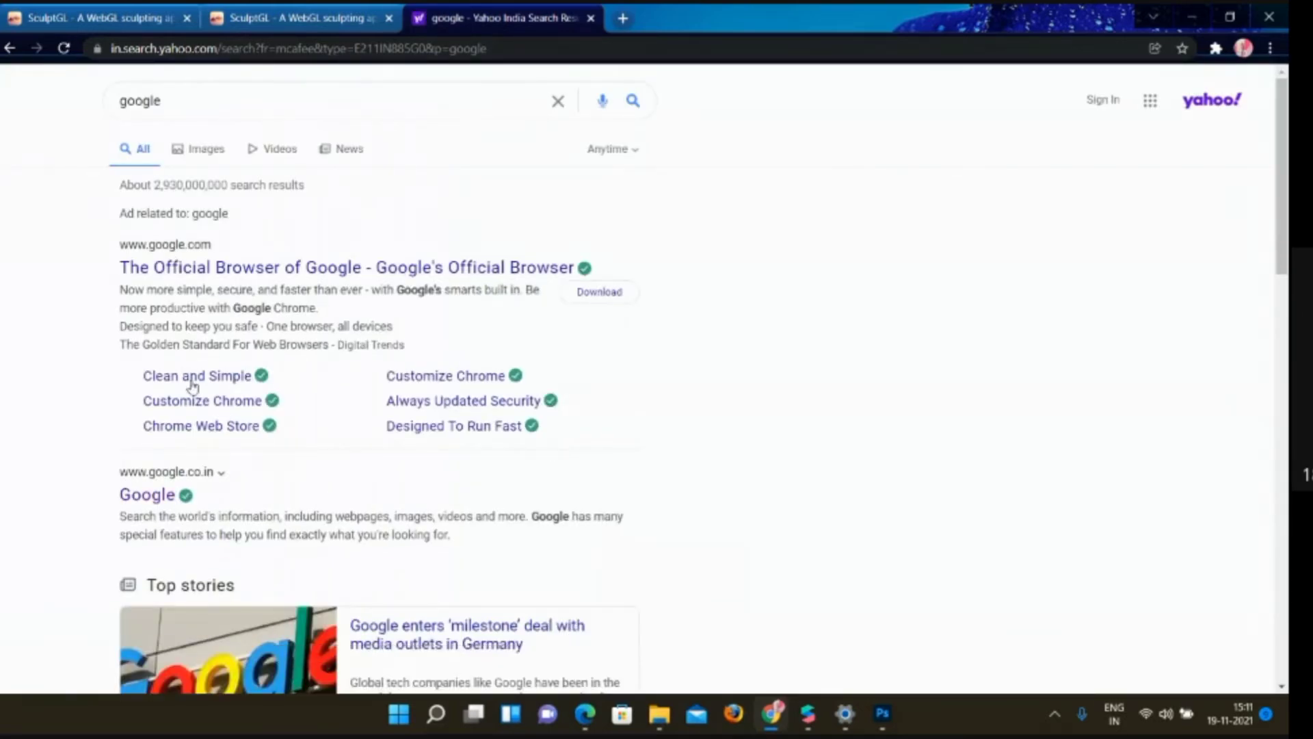
click(175, 482)
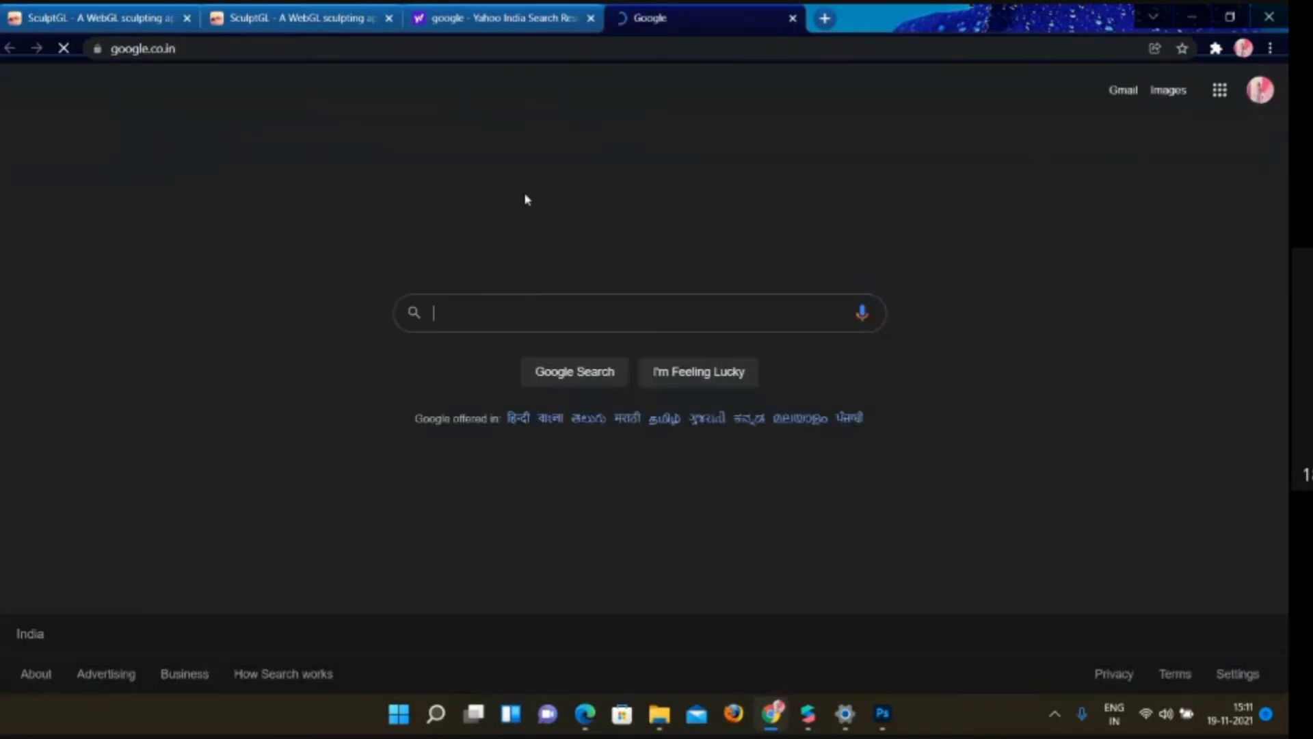
Search Google for naruto, then refine the search to naruto png
click(534, 321)
text(naruto)
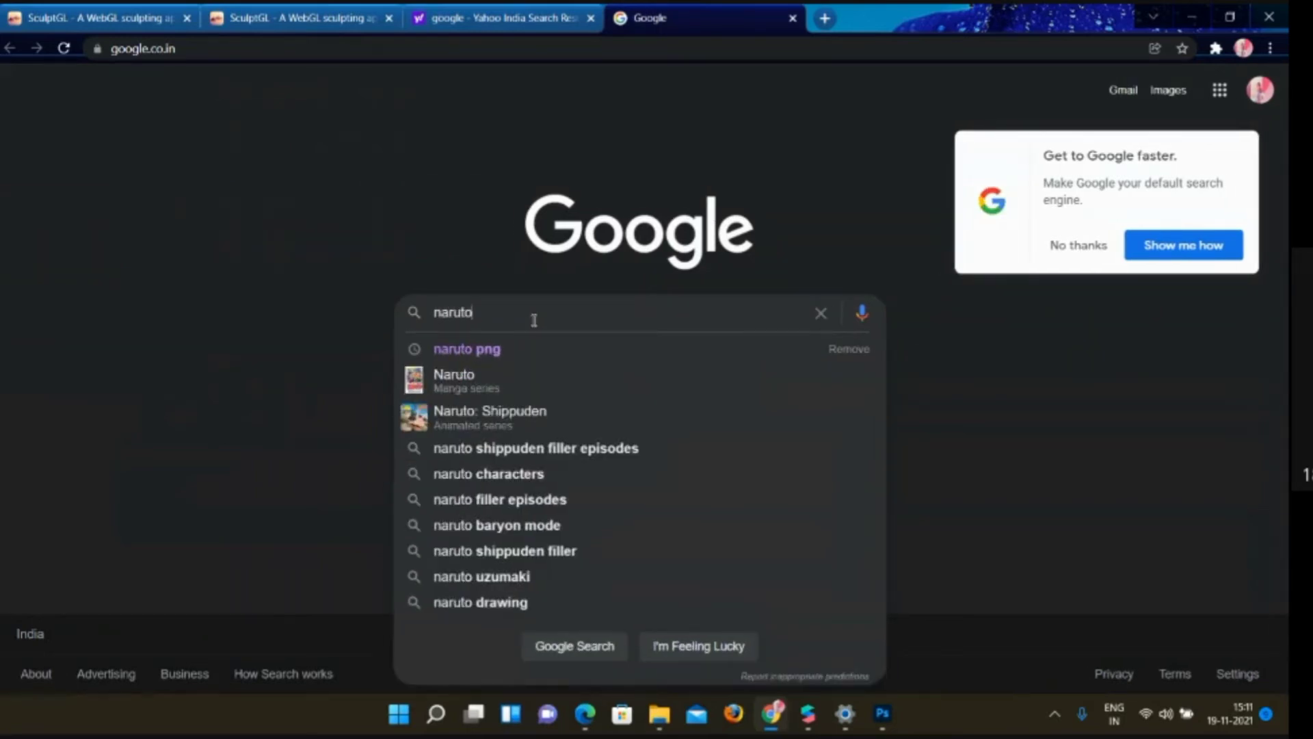
key(Return)
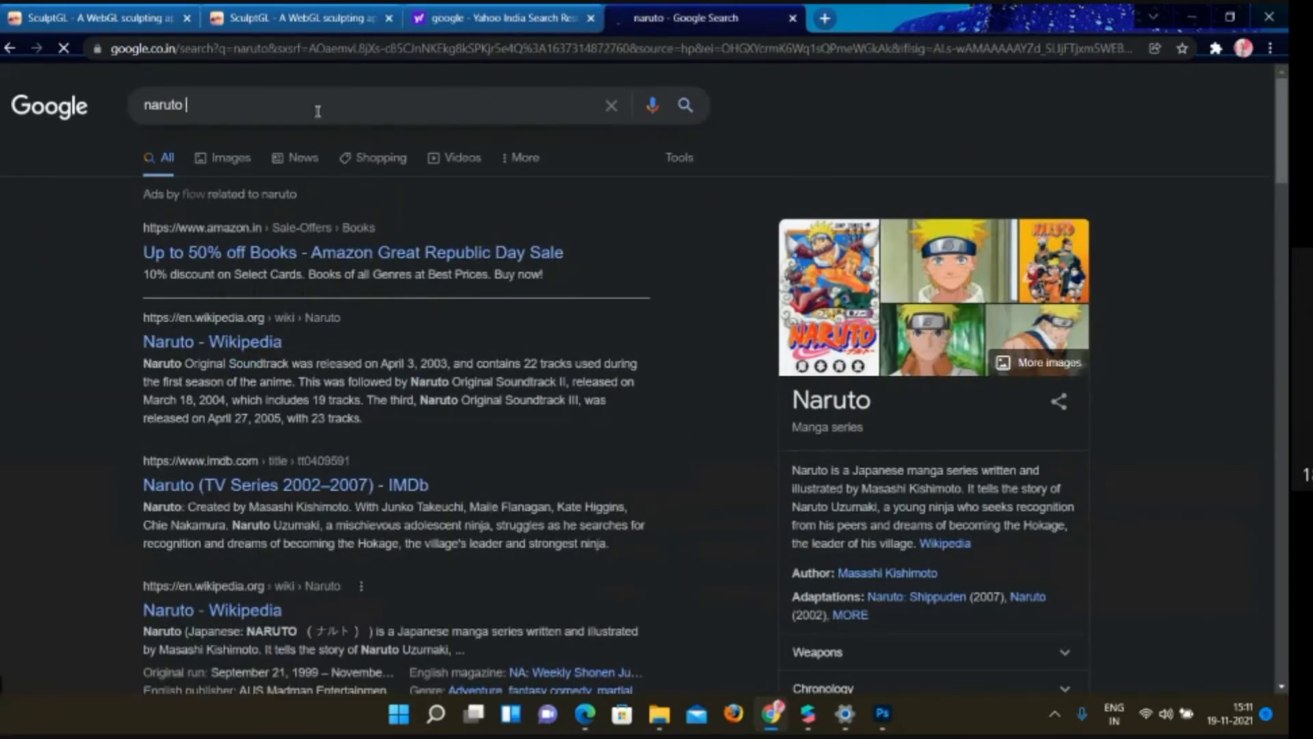
text(p)
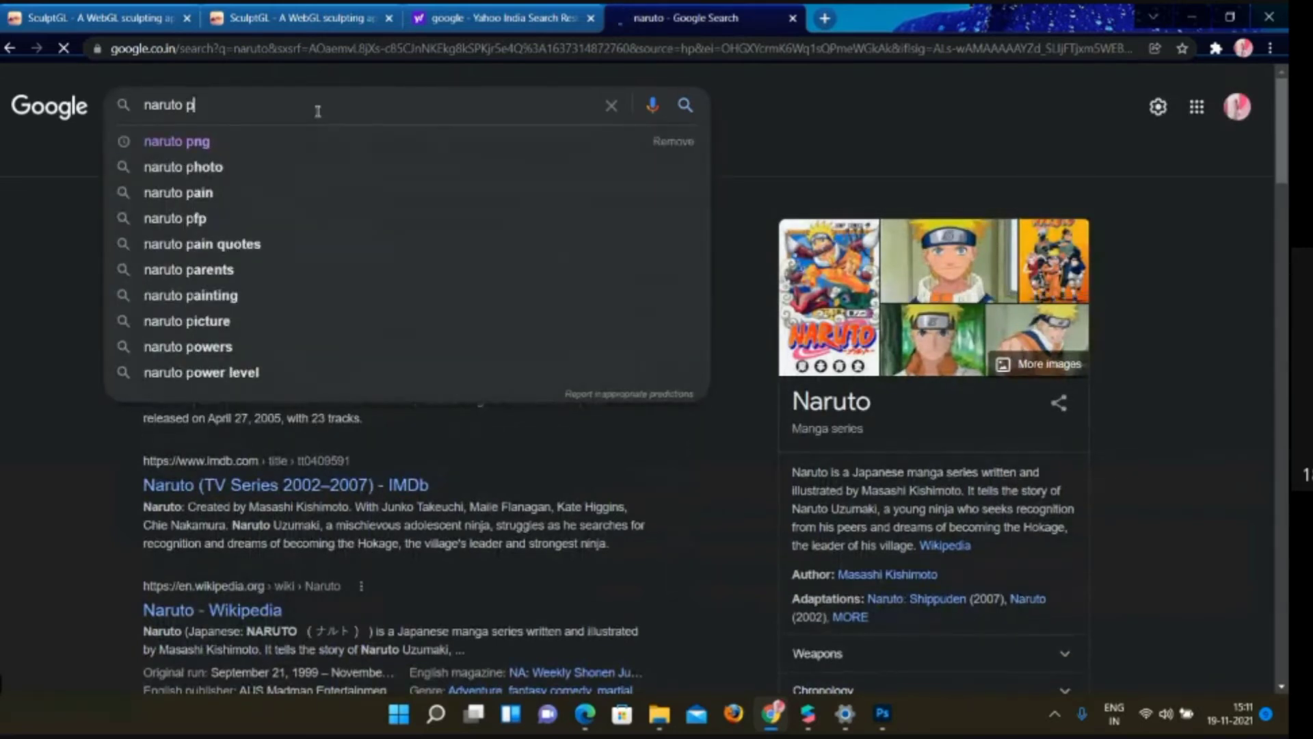
text(ng)
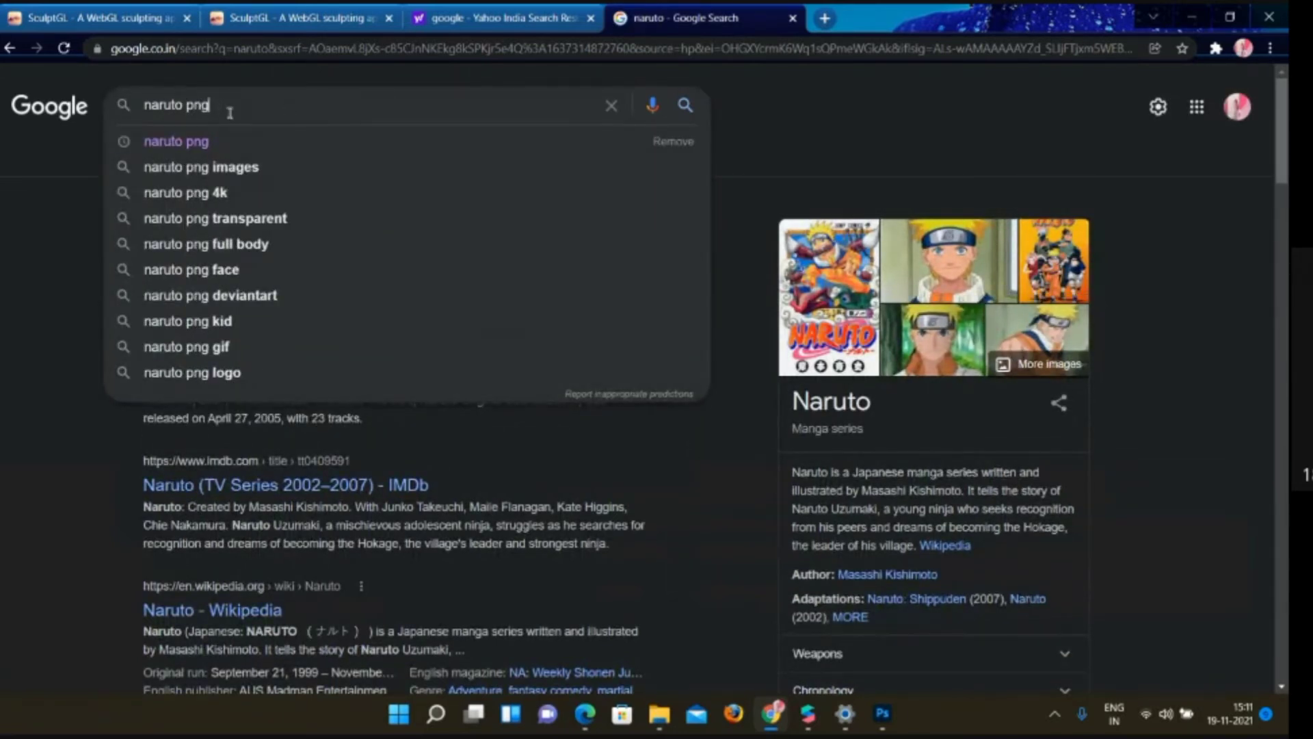
key(Return)
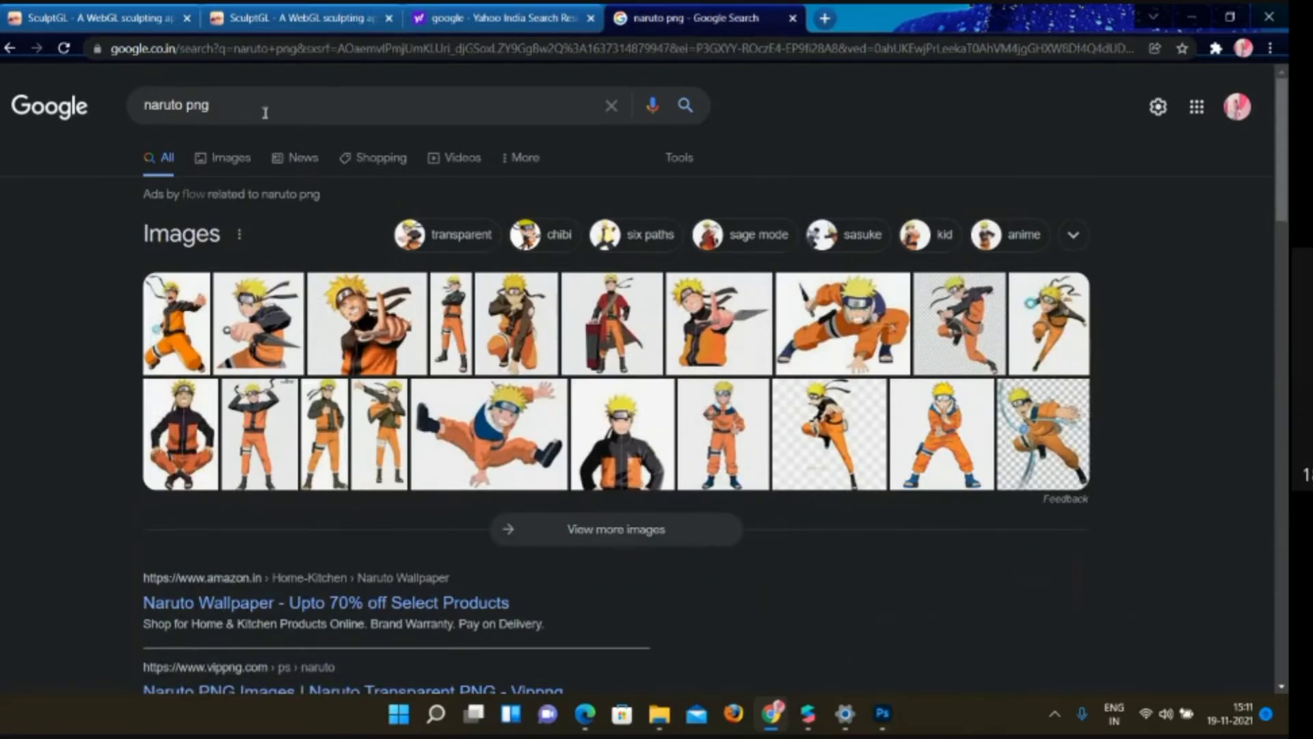
Open the PNGWing image of winking Naruto with a raised finger, browse the other image results and copy that image
click(376, 320)
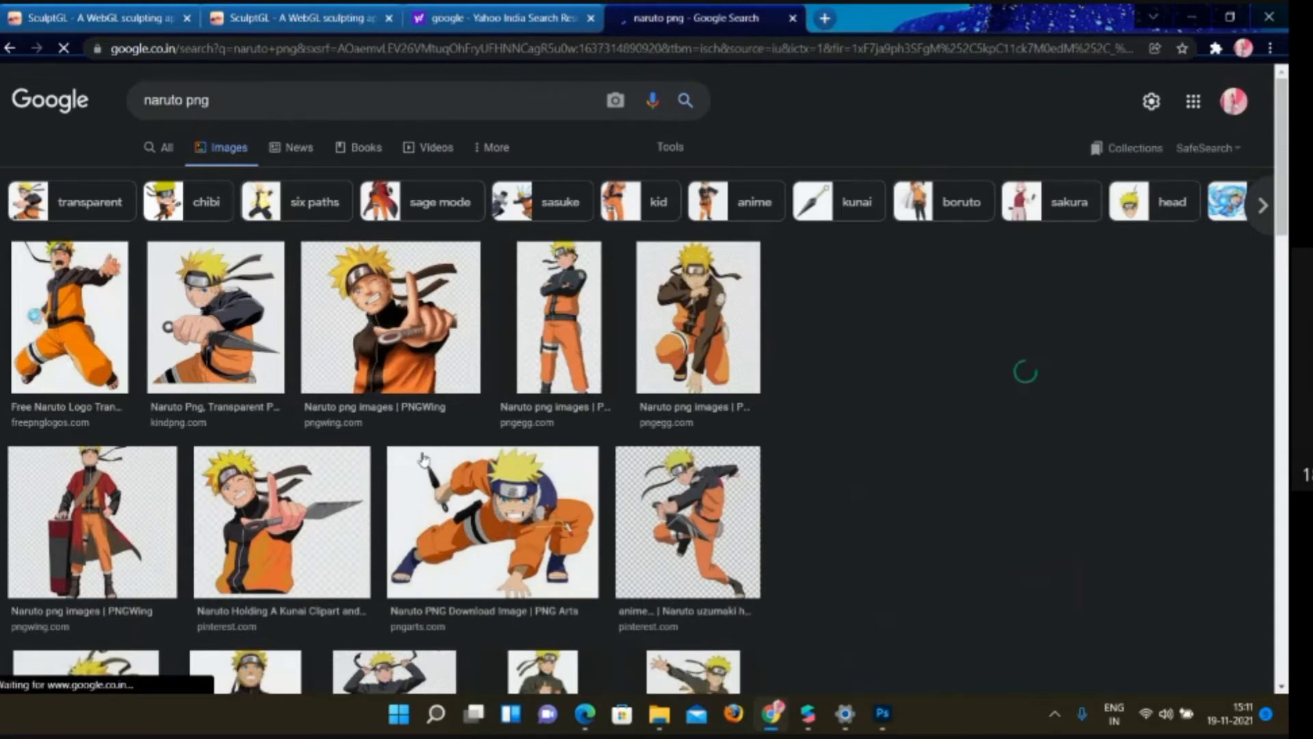
scroll(424, 460, down, 2)
scroll(423, 459, down, 2)
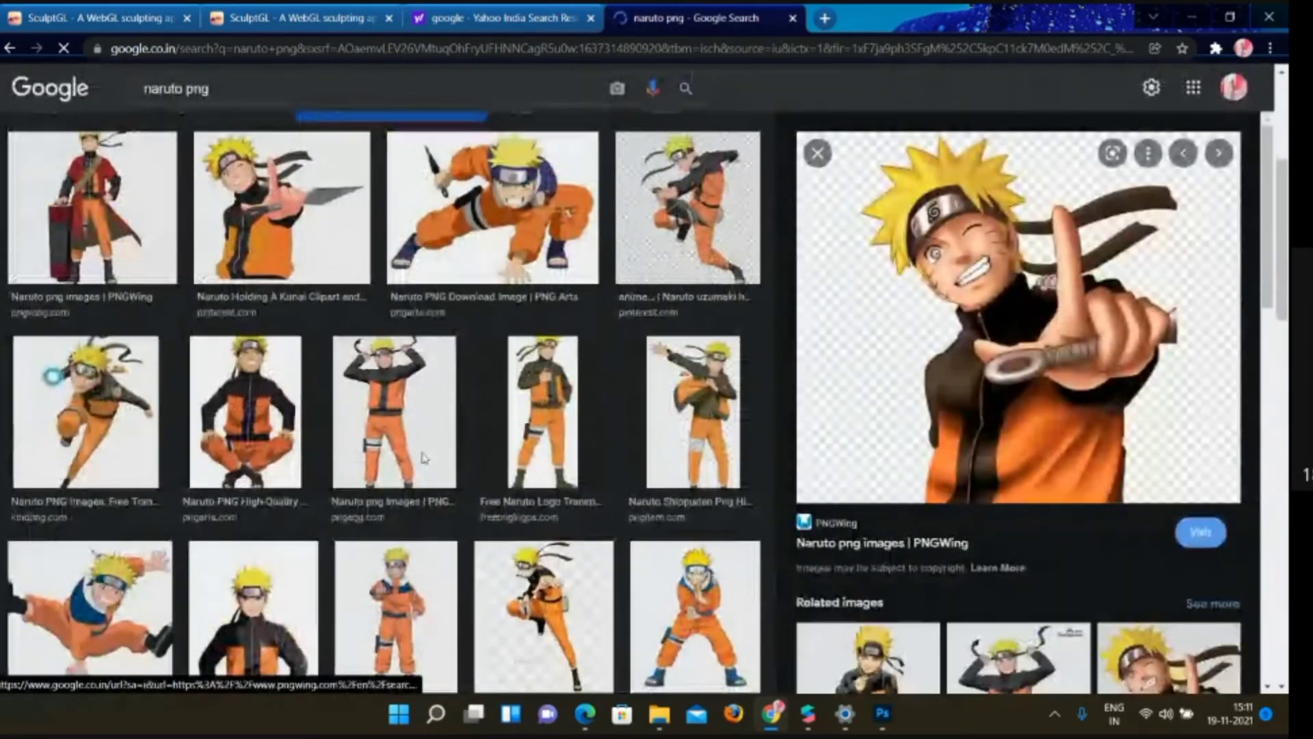
scroll(424, 459, down, 2)
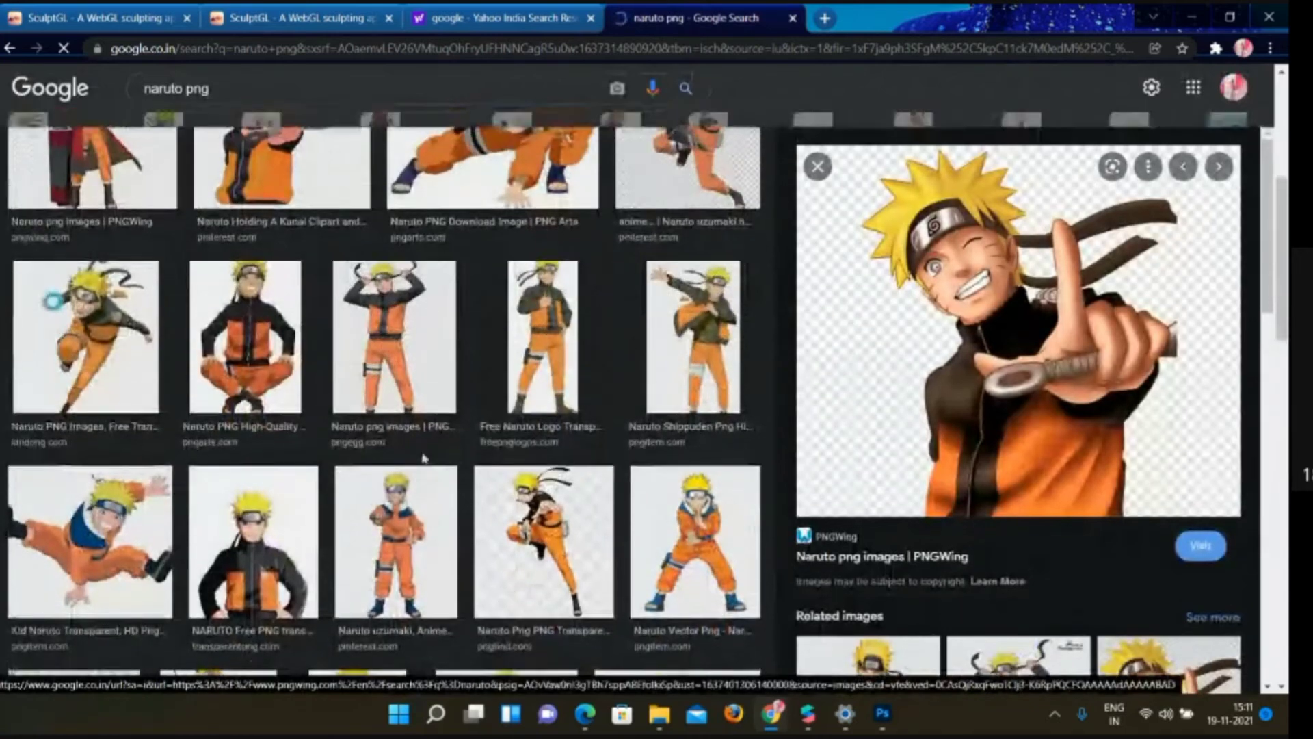
scroll(424, 458, up, 1)
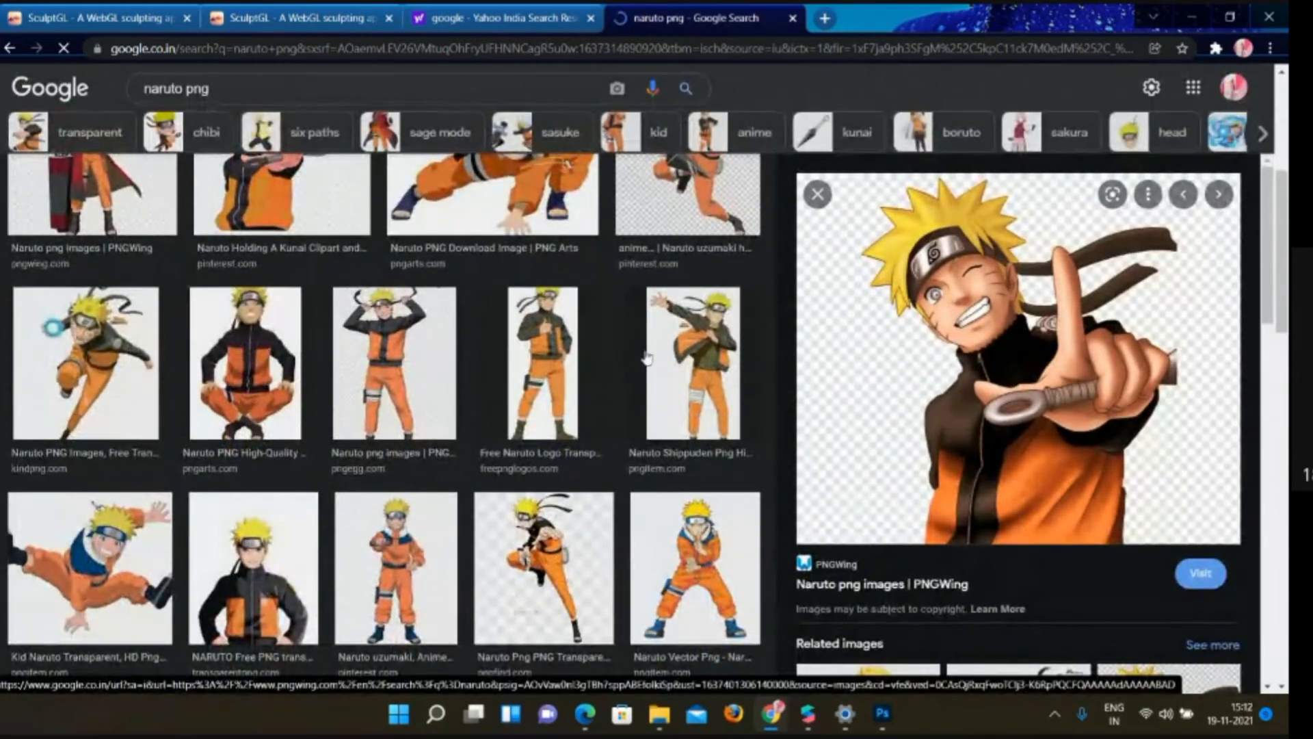
scroll(646, 357, down, 3)
scroll(646, 357, down, 4)
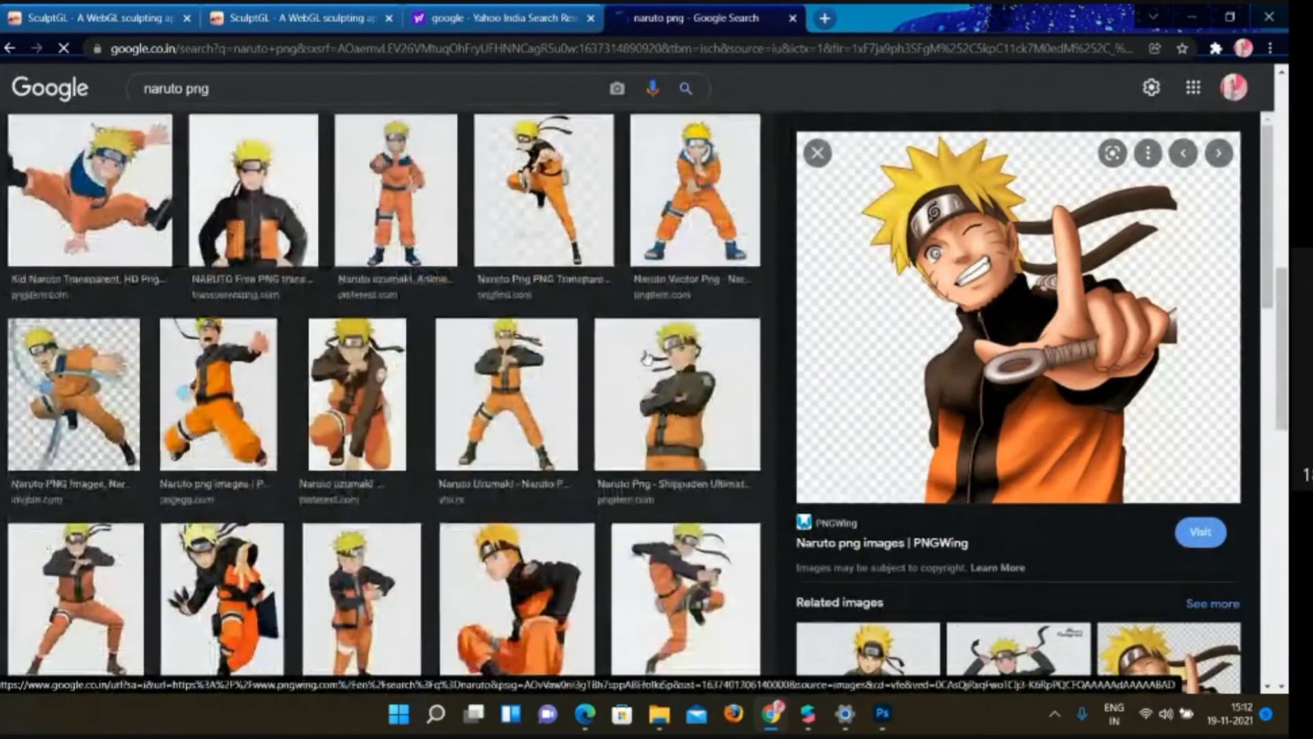
scroll(561, 452, down, 1)
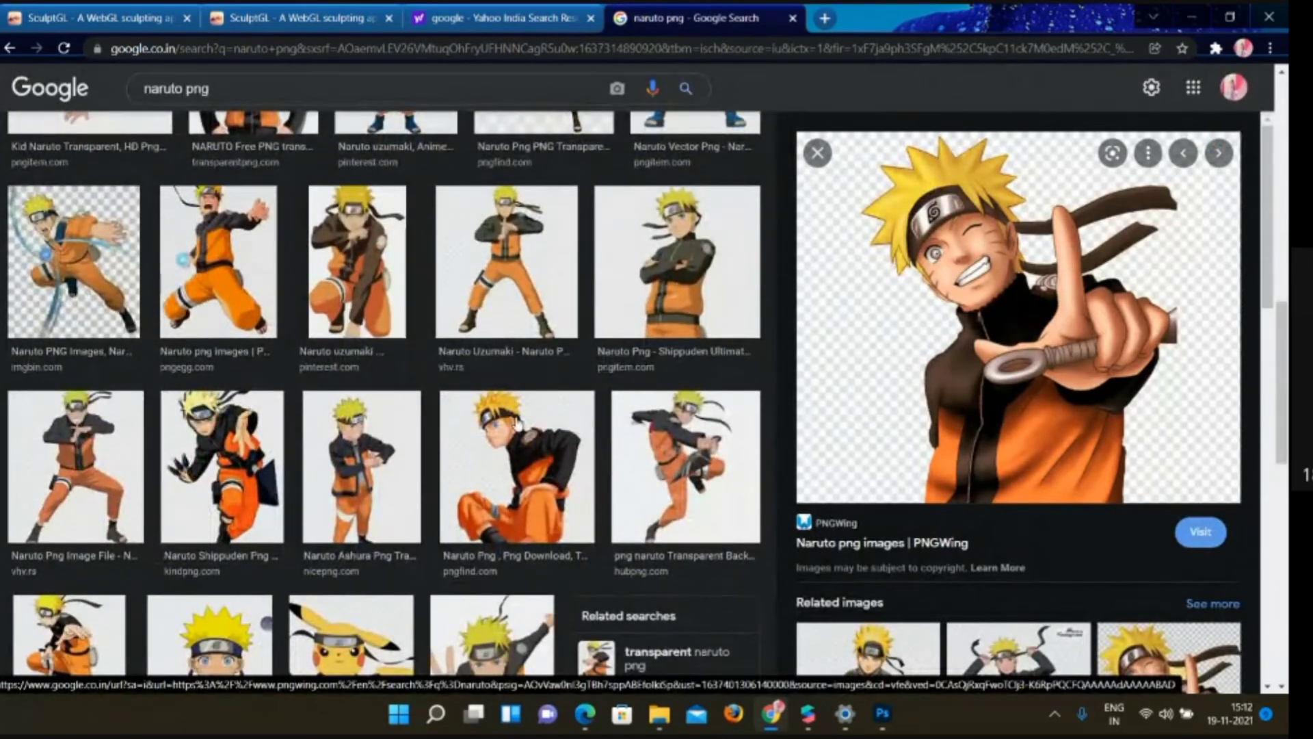
scroll(443, 479, down, 6)
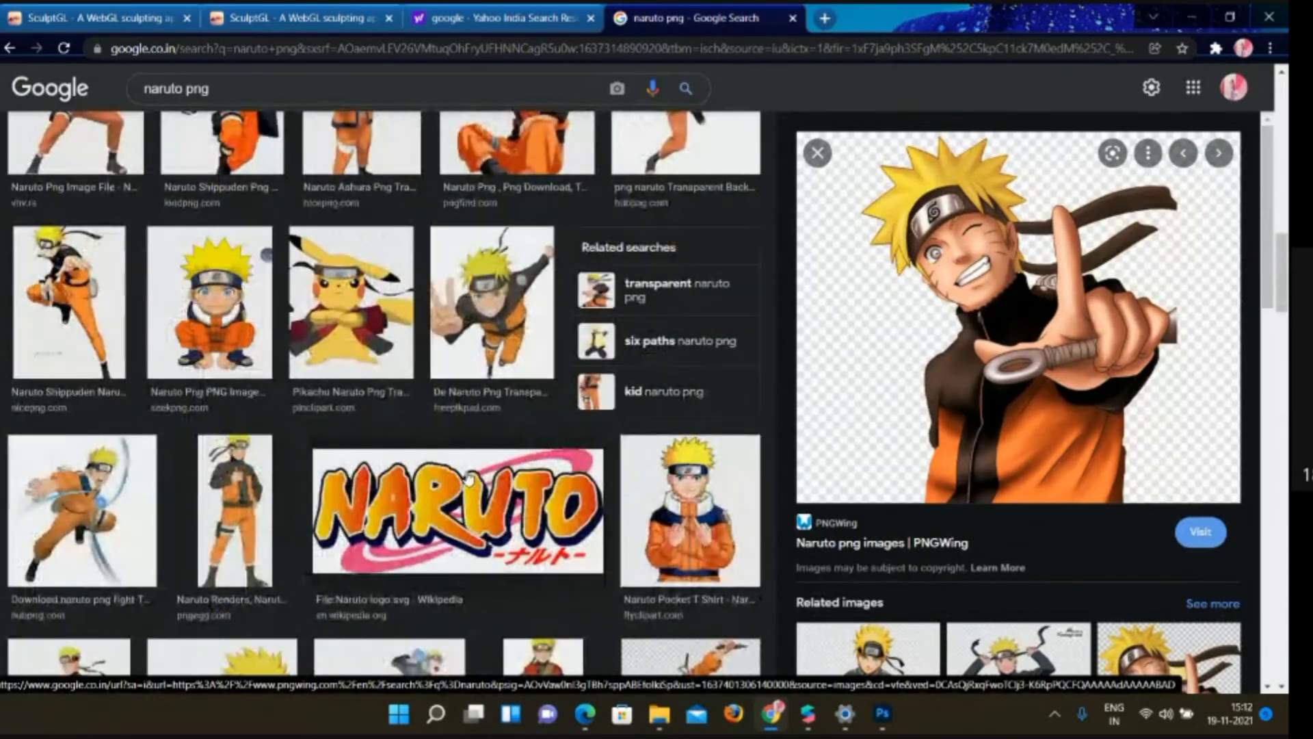
right_click(1026, 297)
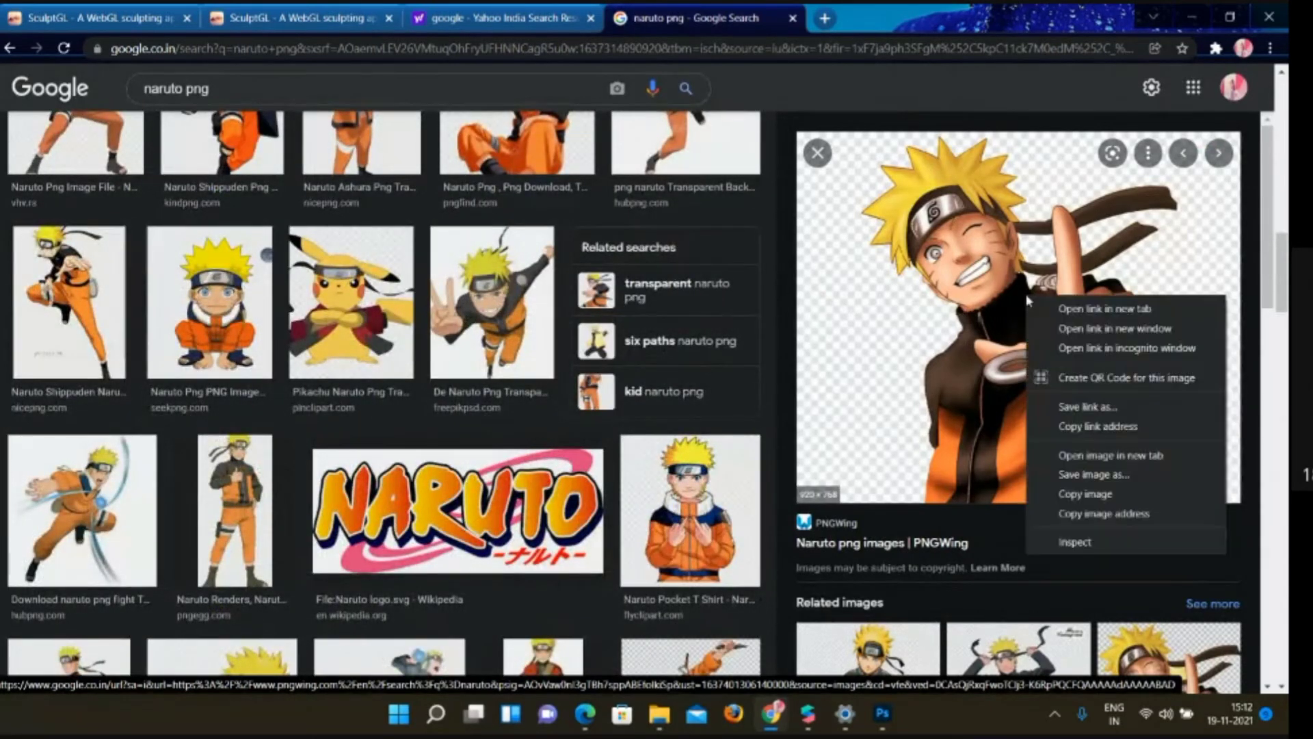
click(1095, 494)
Switch to Photoshop, paste the Naruto image into the face texture and move it over the cheek on the right side of the face
mouse_move(808, 729)
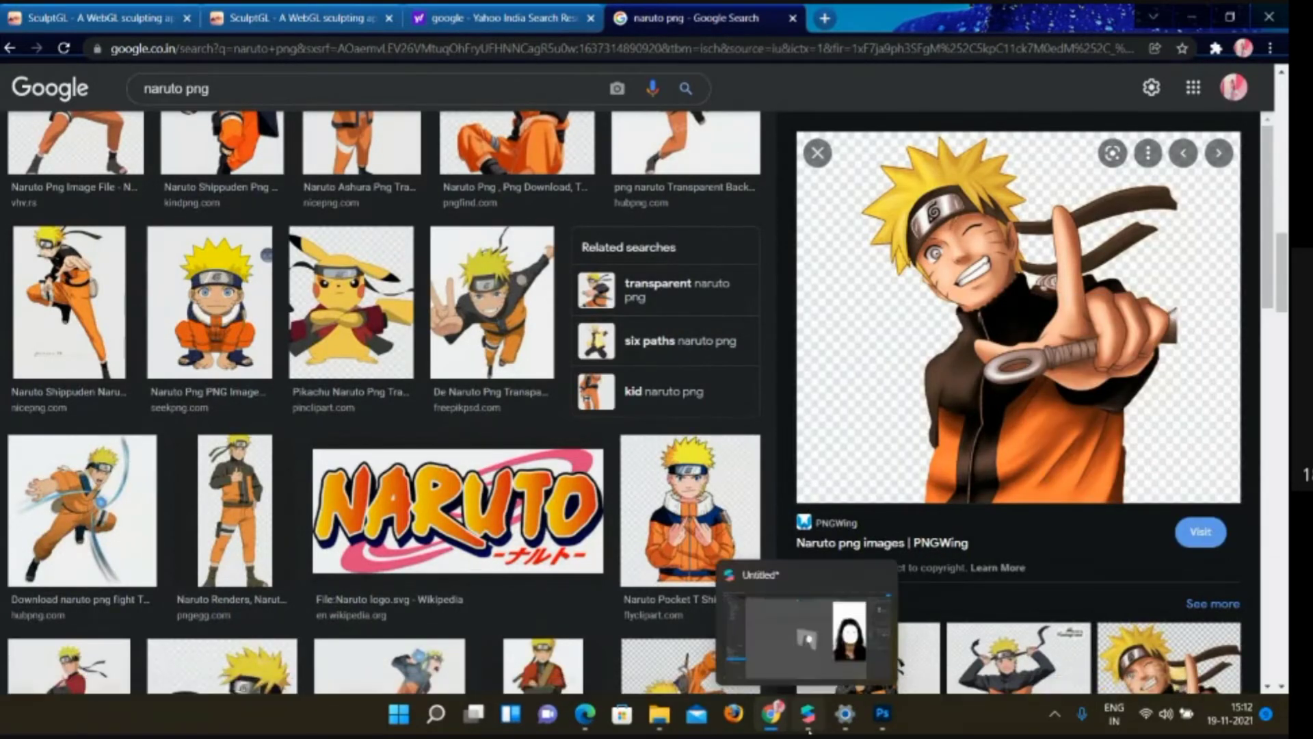
click(882, 713)
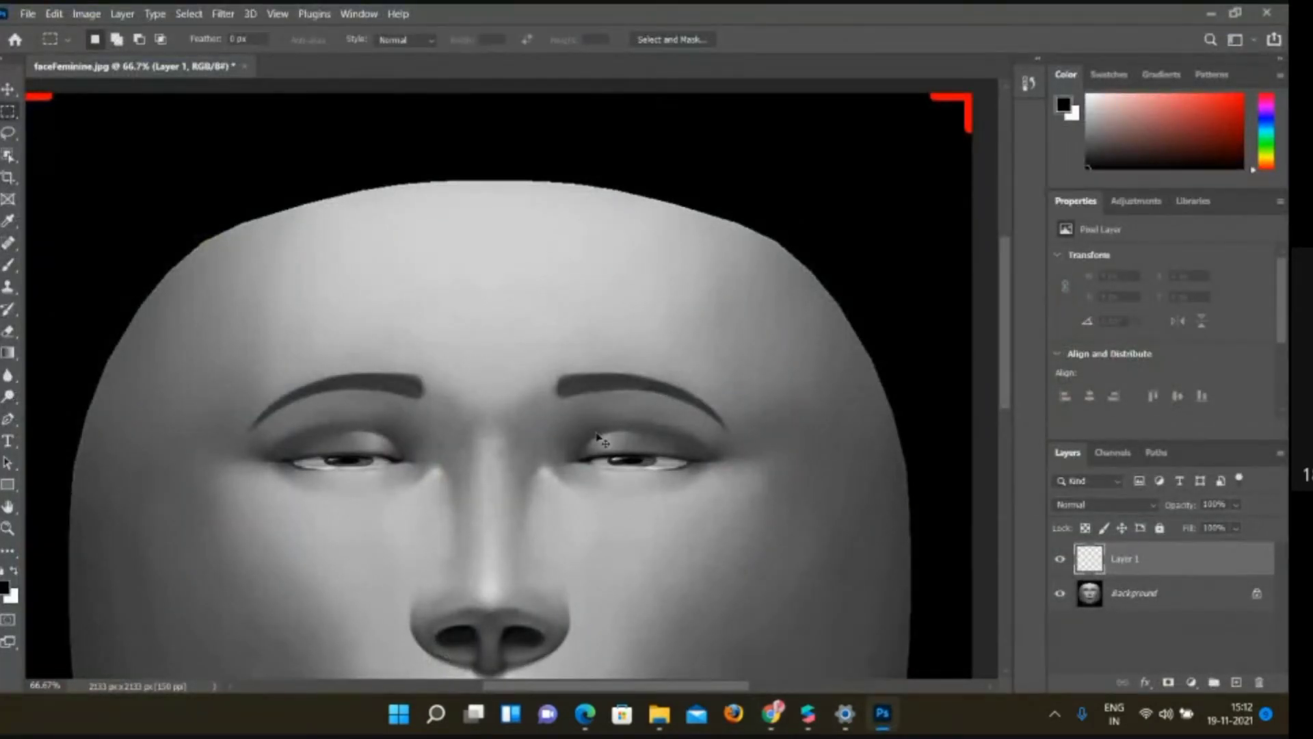
key(ctrl+v)
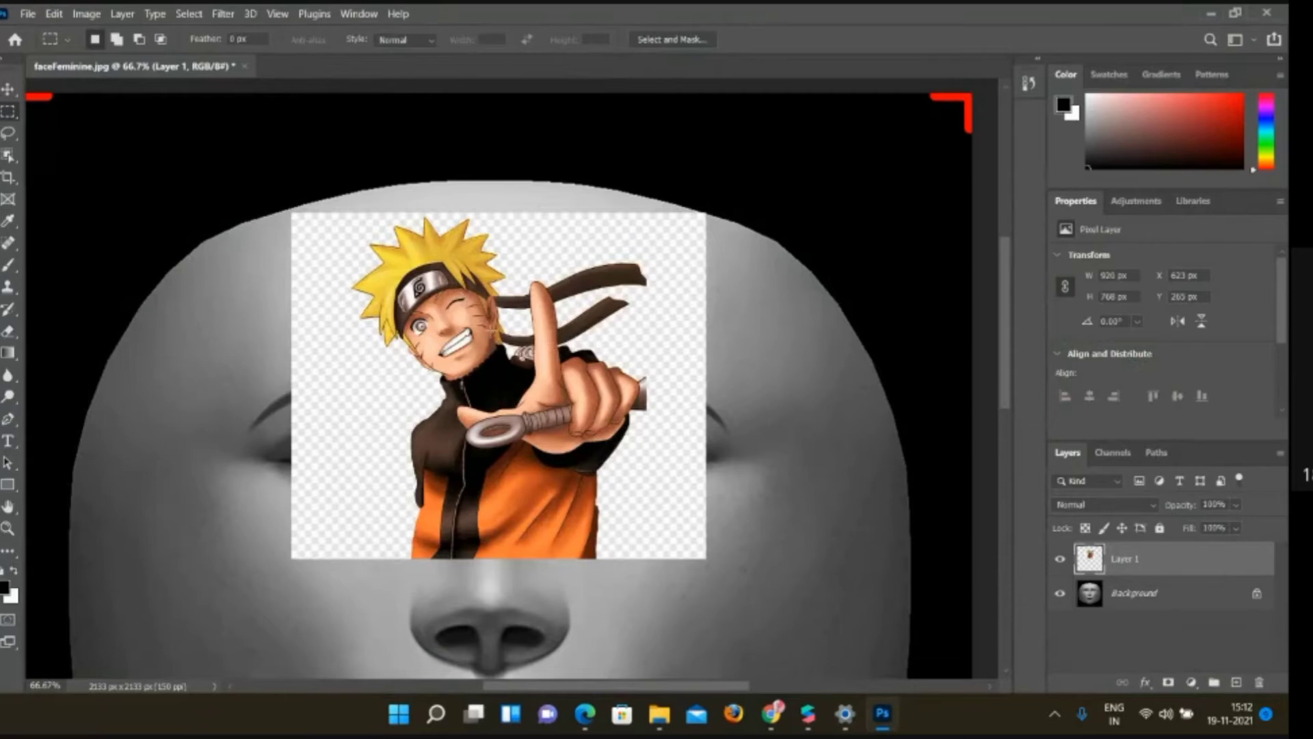
scroll(715, 482, down, 3)
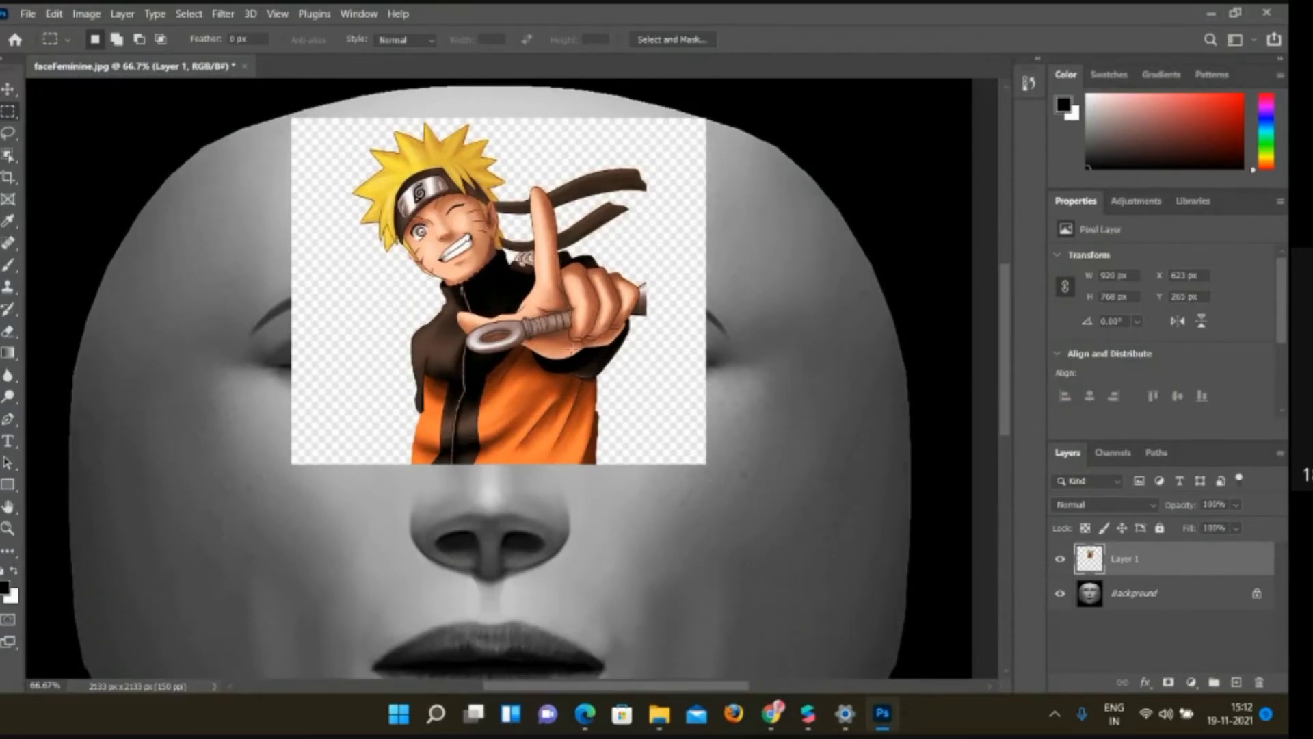
drag(365, 269, 534, 368)
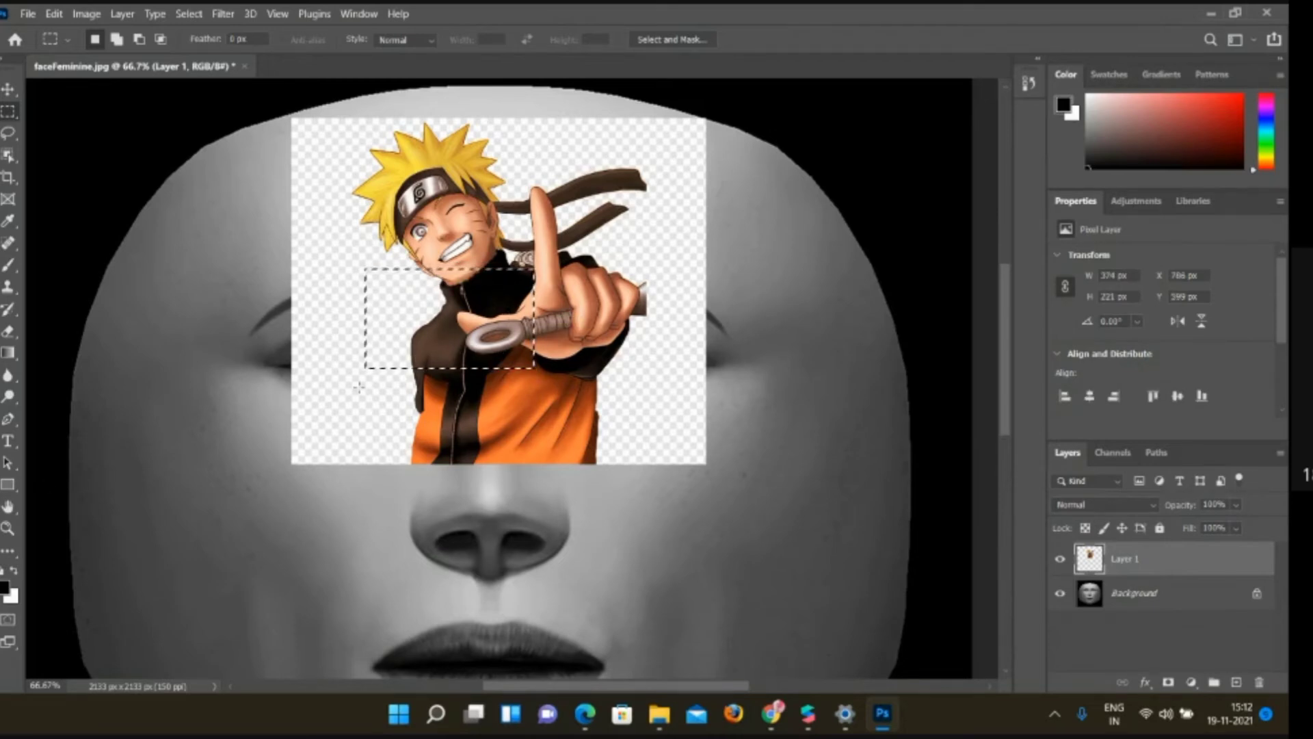
click(8, 89)
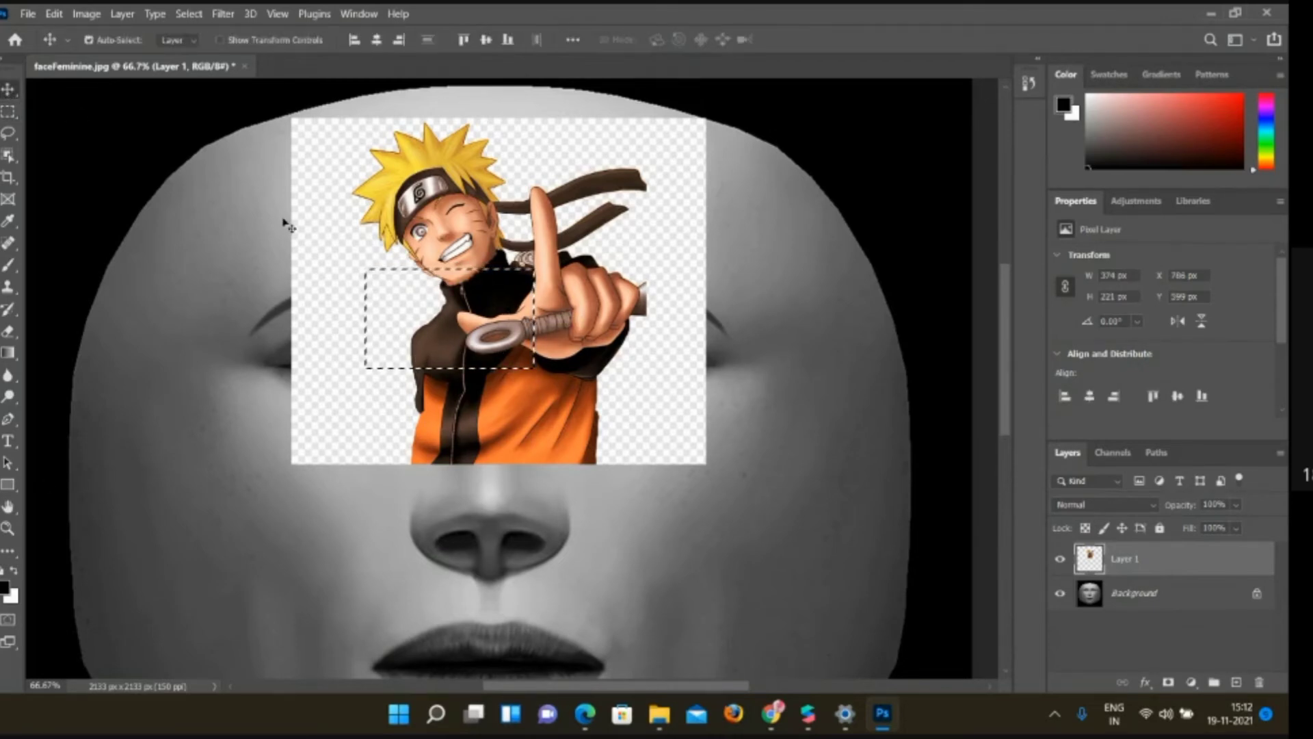
drag(386, 201, 630, 424)
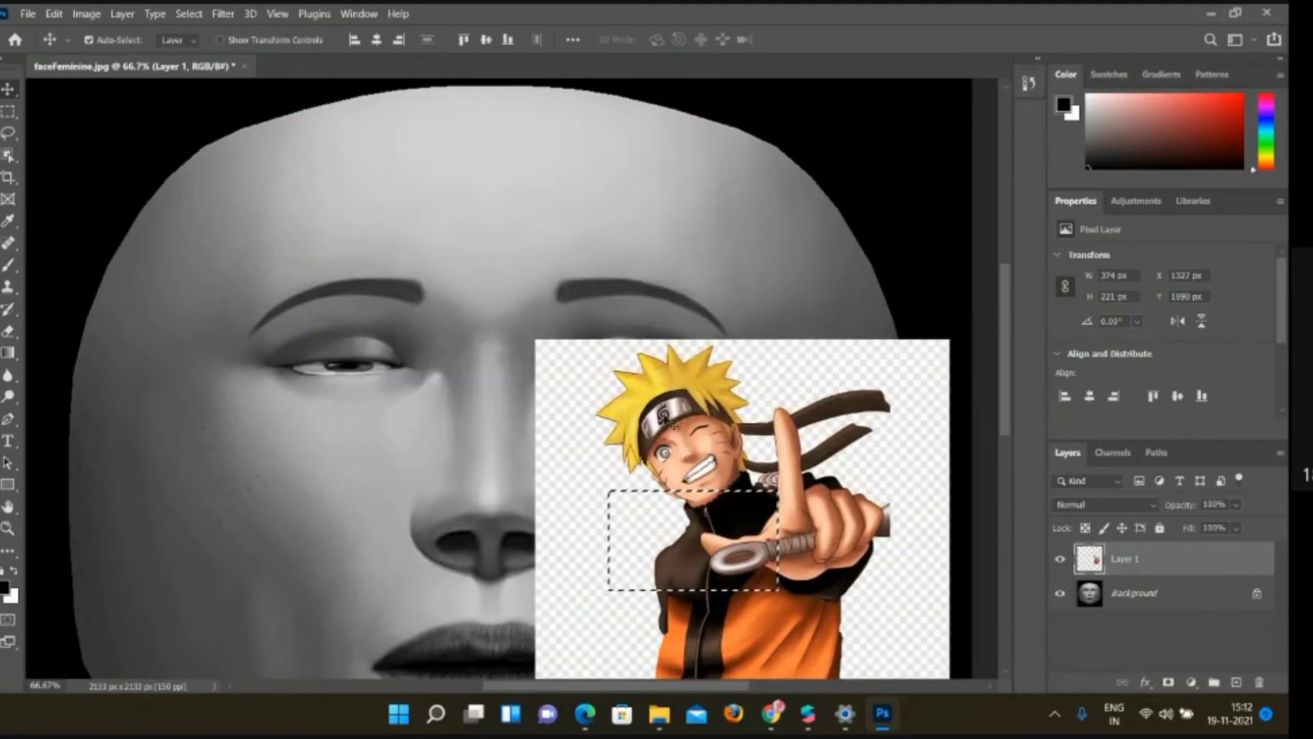
Switch to Chrome, preview the Pikachu Naruto image, browse its related images and open the related search pikachu naruto
click(772, 714)
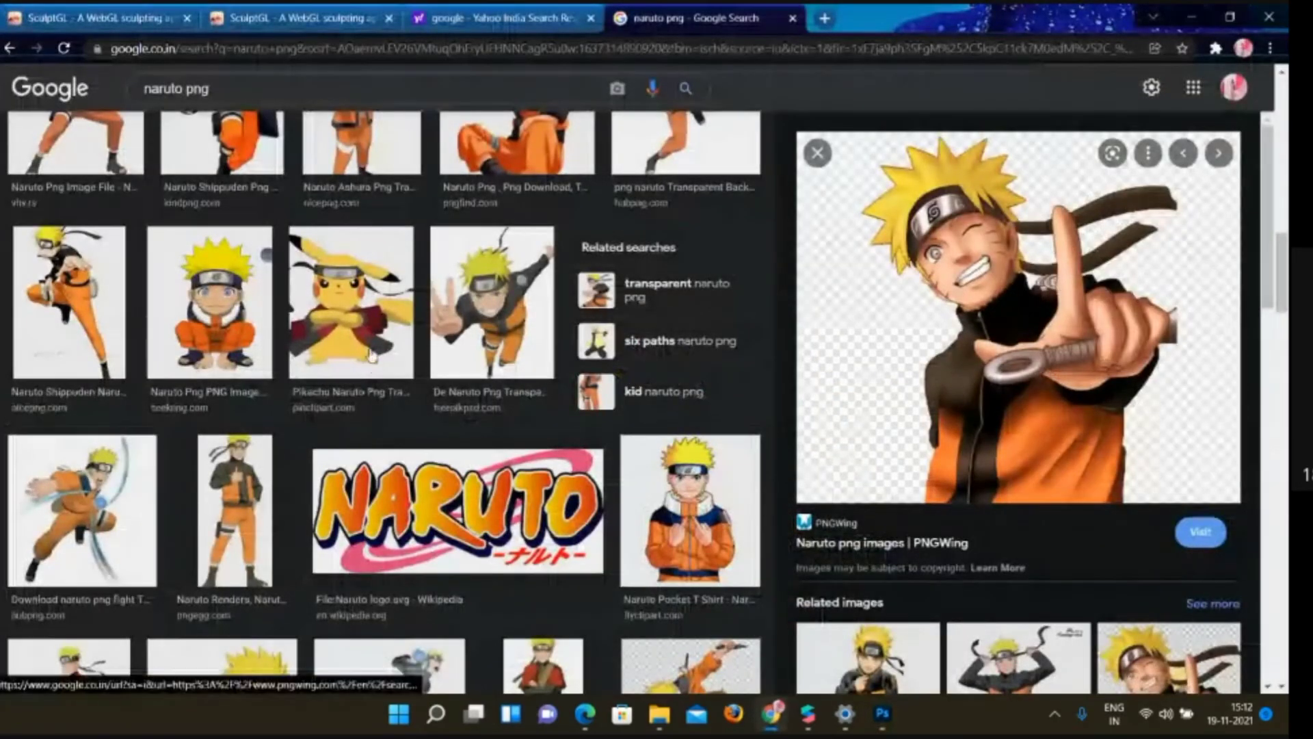
click(372, 352)
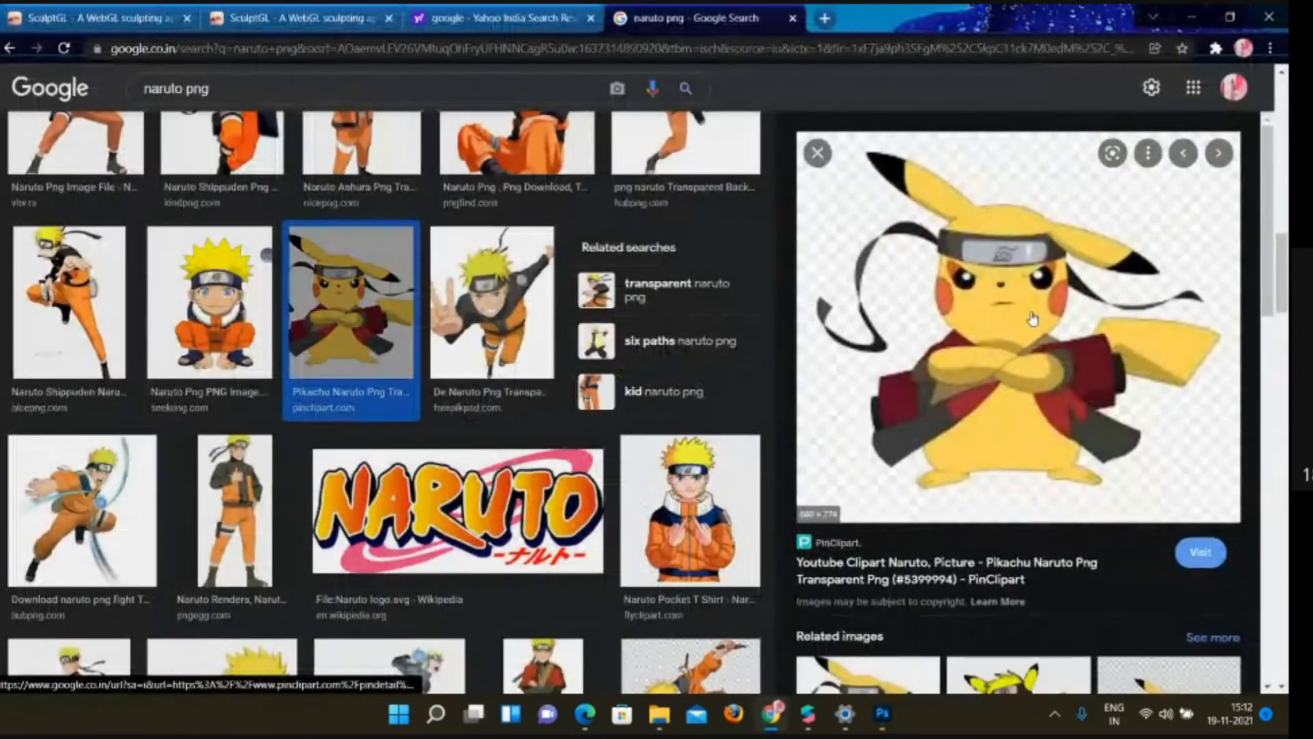
scroll(1032, 318, down, 1)
scroll(1033, 318, down, 4)
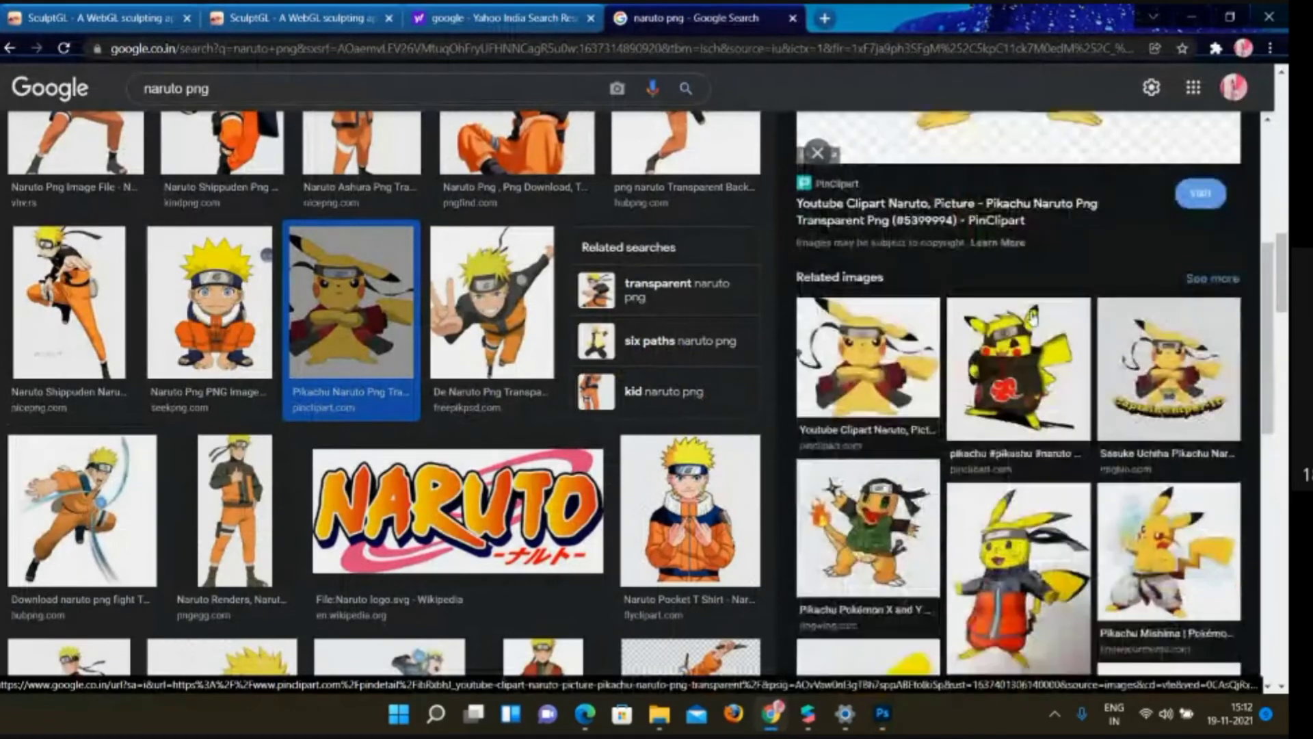
scroll(1033, 318, up, 2)
scroll(1033, 318, down, 6)
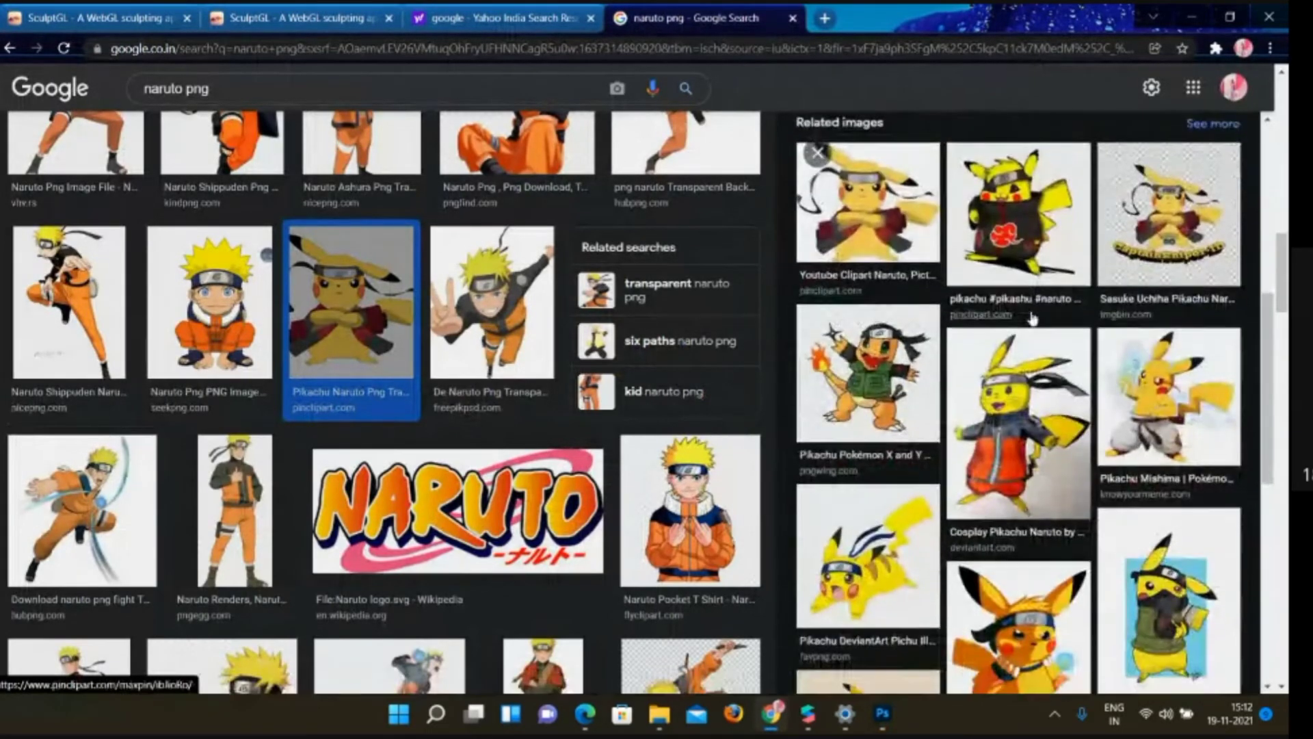
scroll(1033, 318, down, 2)
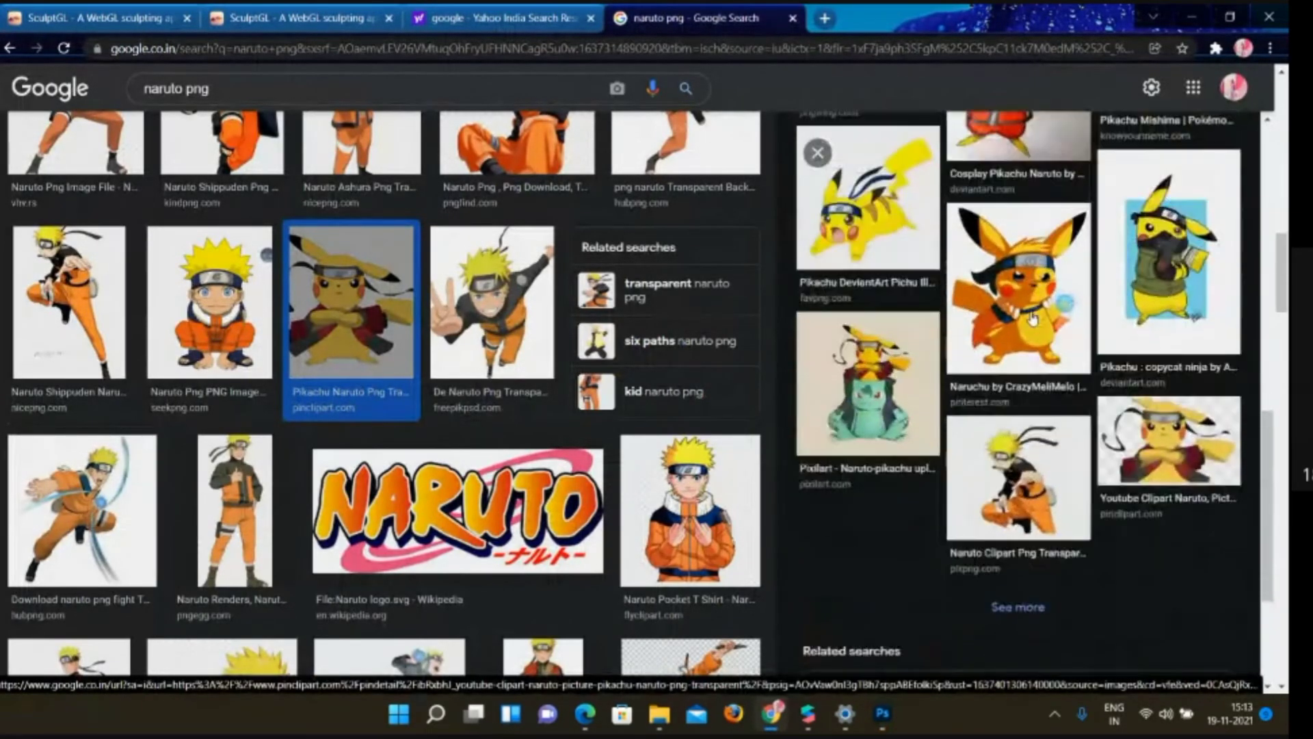
scroll(1033, 318, down, 4)
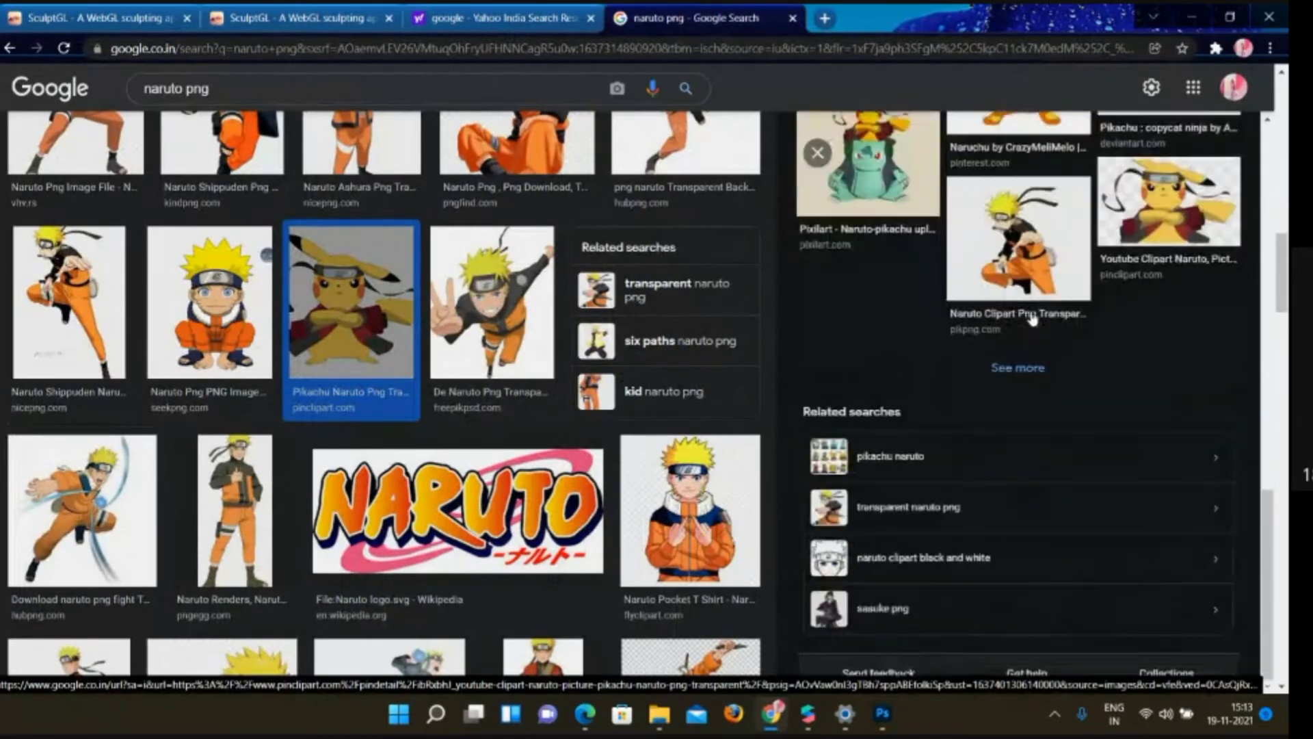
click(965, 472)
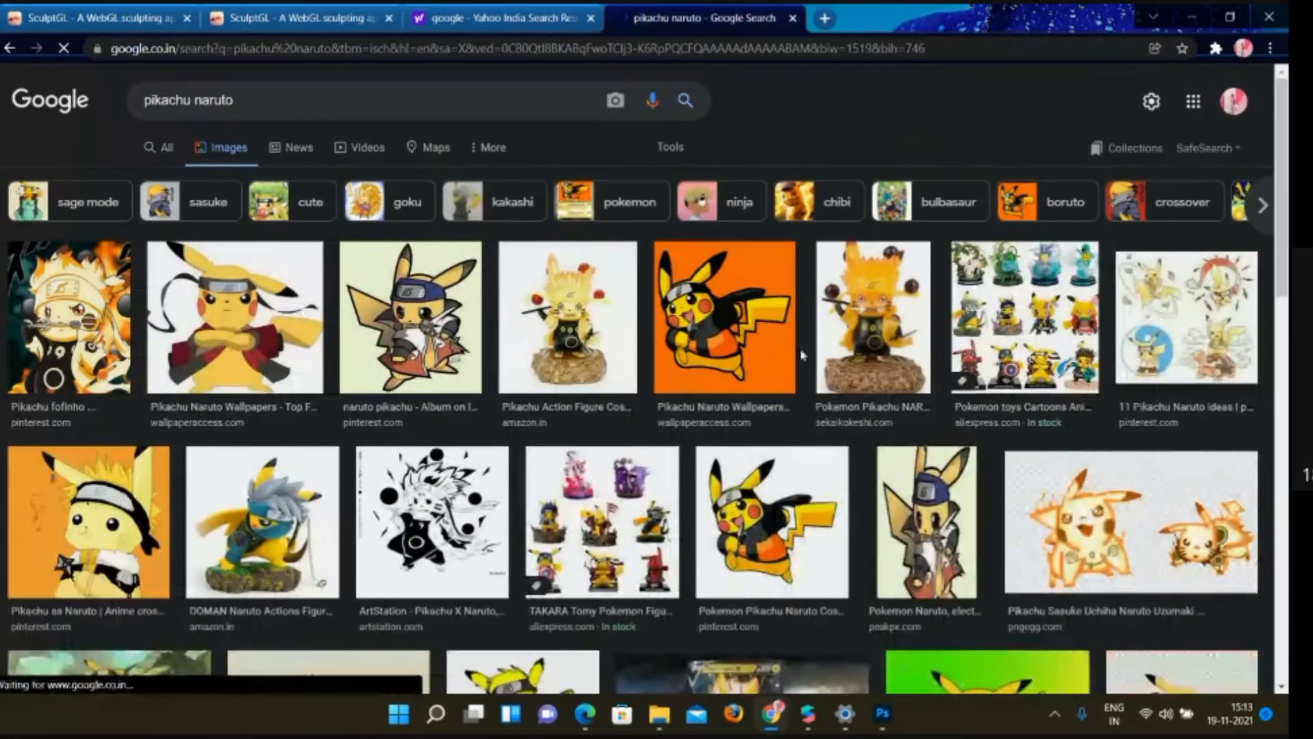
Open the Pinterest Pokemon Pikachu Naruto Cosplay image on a white background and copy it
click(759, 492)
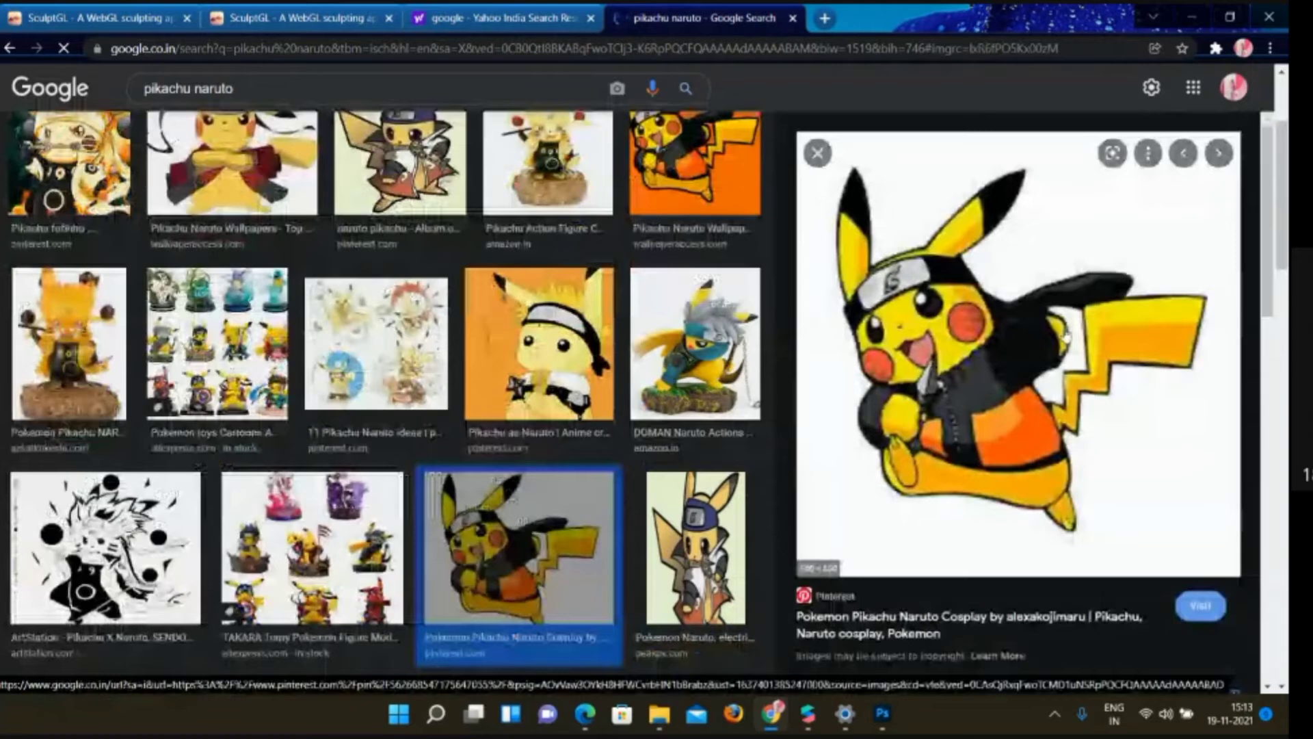
right_click(1066, 335)
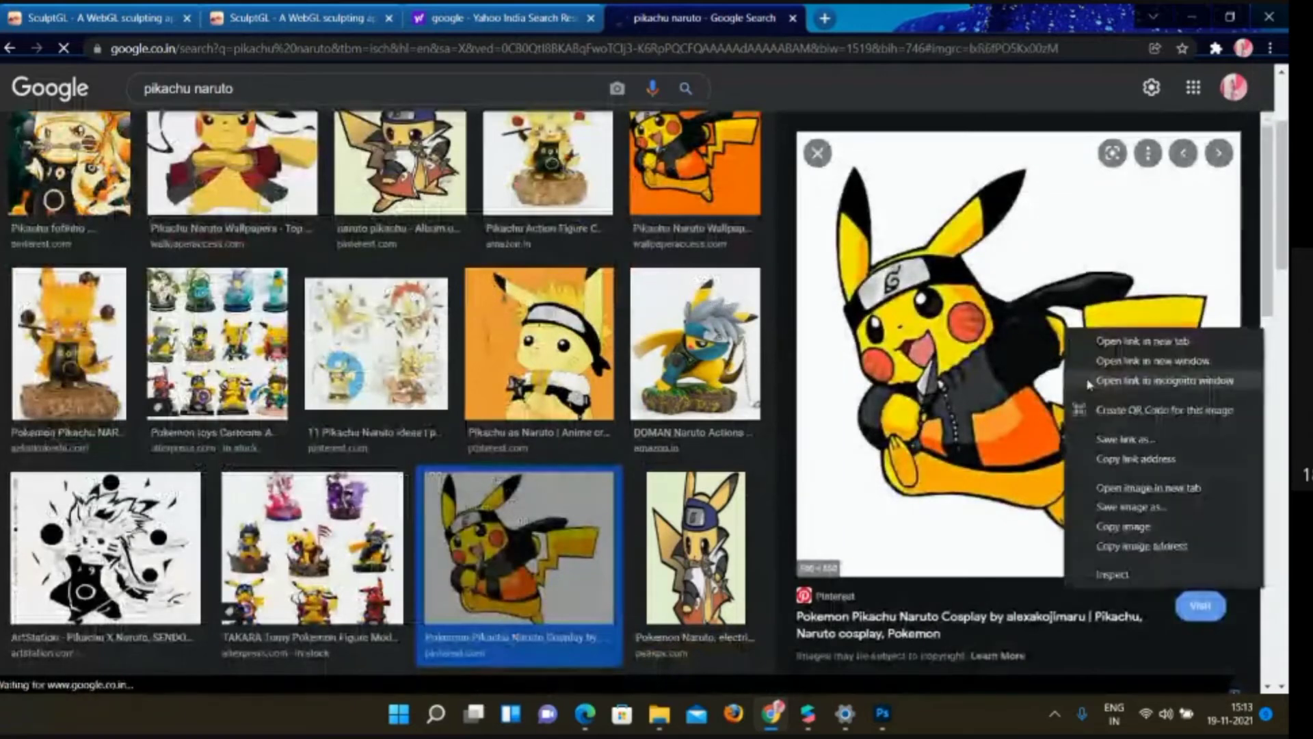
click(1155, 528)
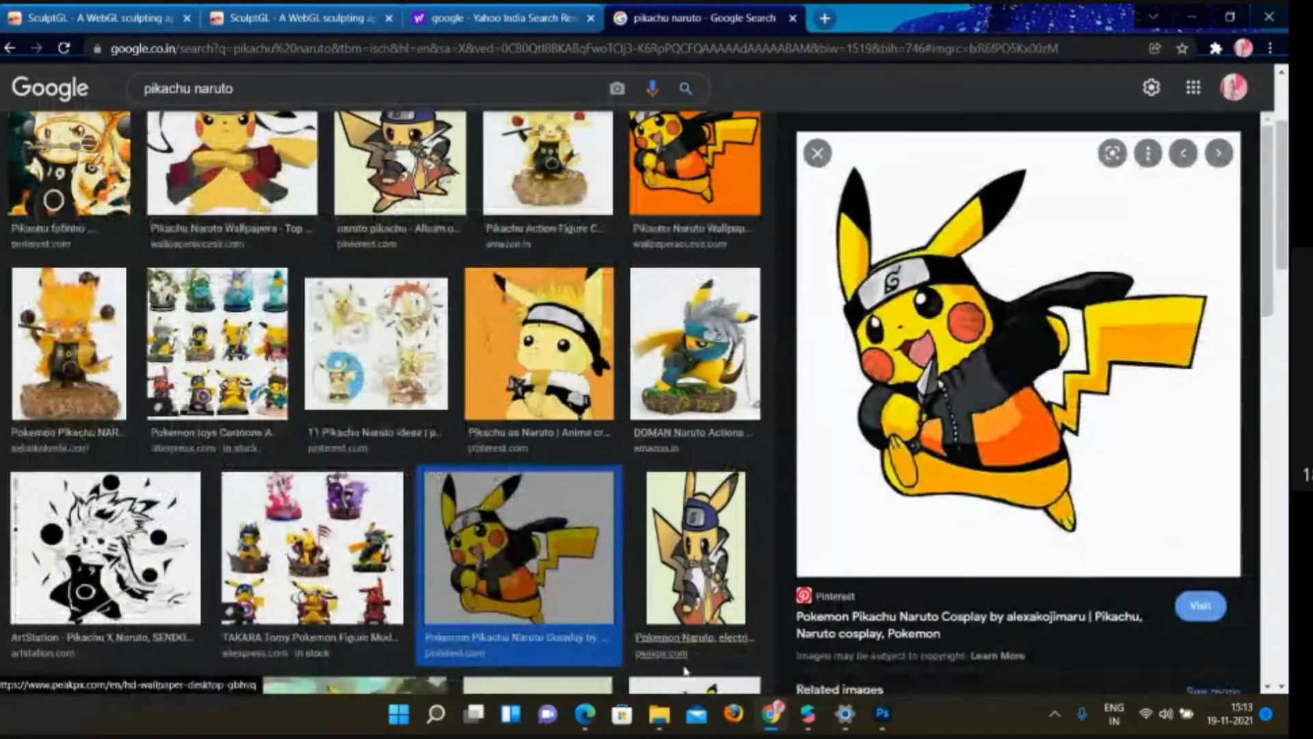
Switch to Photoshop, paste the Pikachu image and move it onto the opposite cheek at about X 207 px, Y 943 px
click(882, 714)
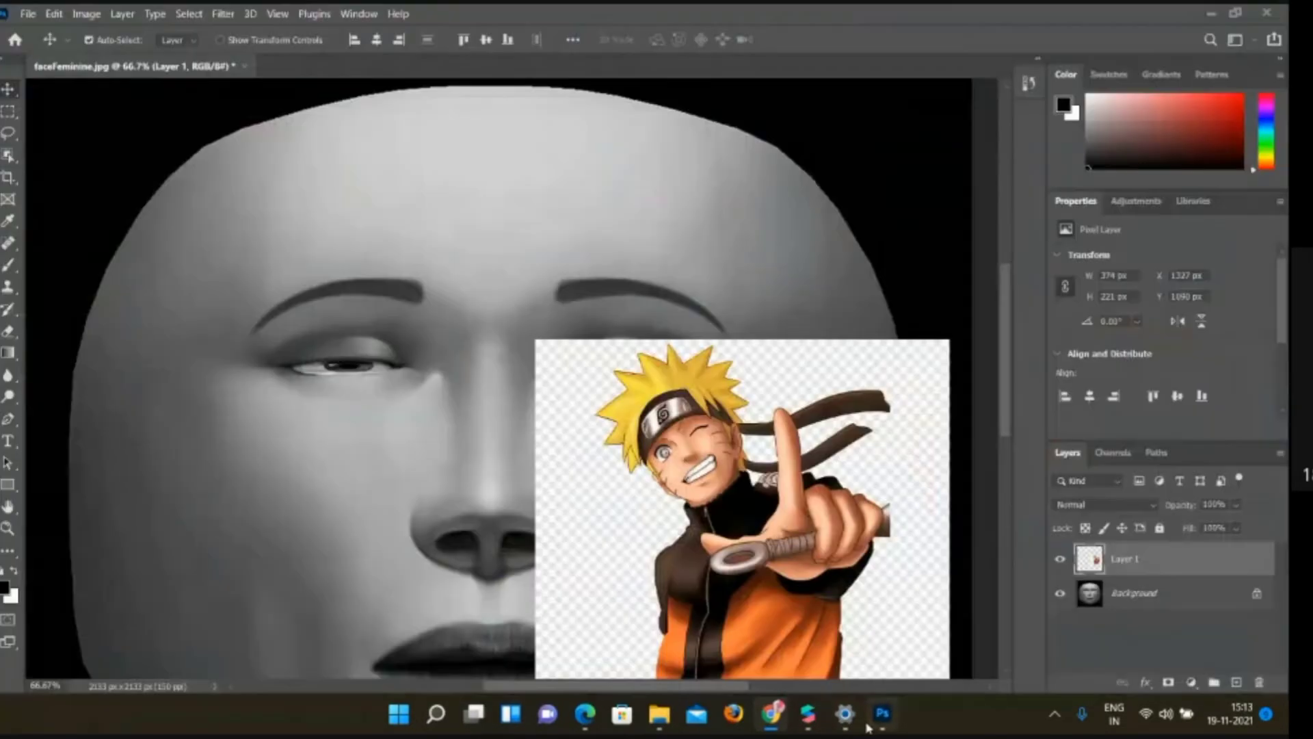
key(ctrl+v)
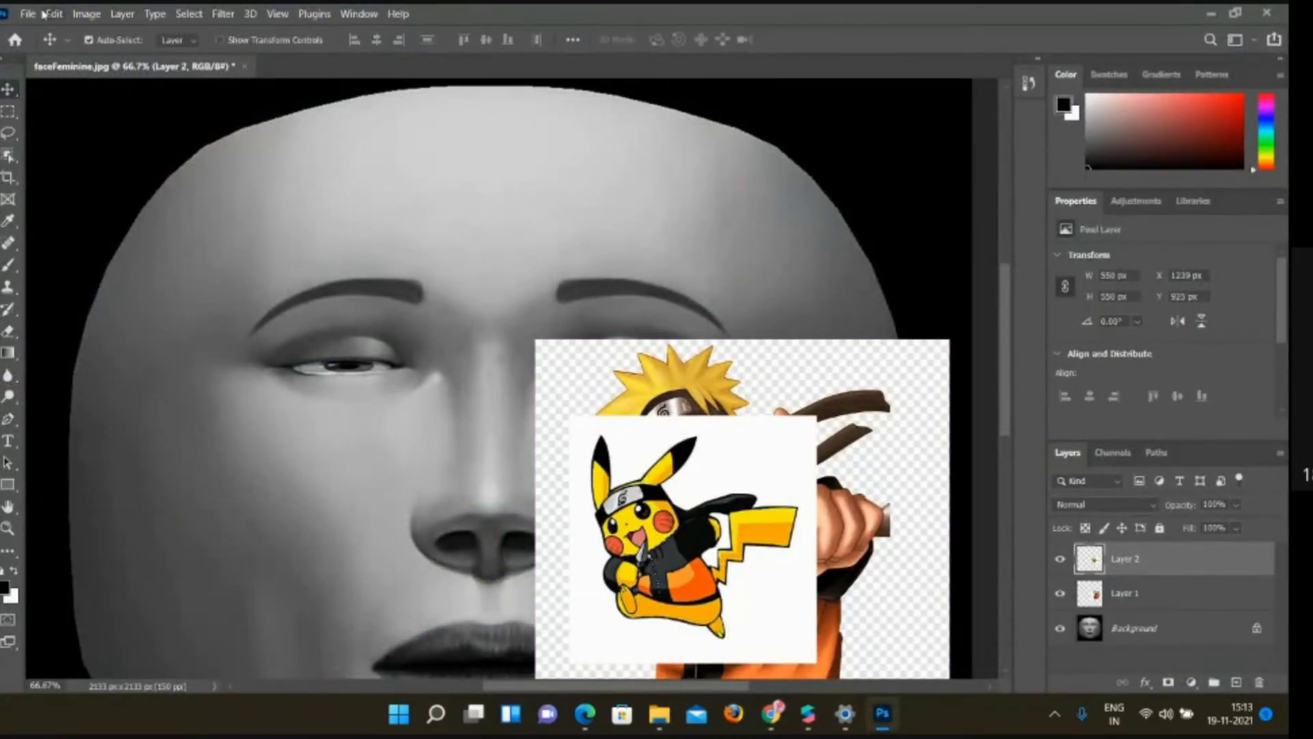
right_click(8, 89)
drag(683, 560, 218, 533)
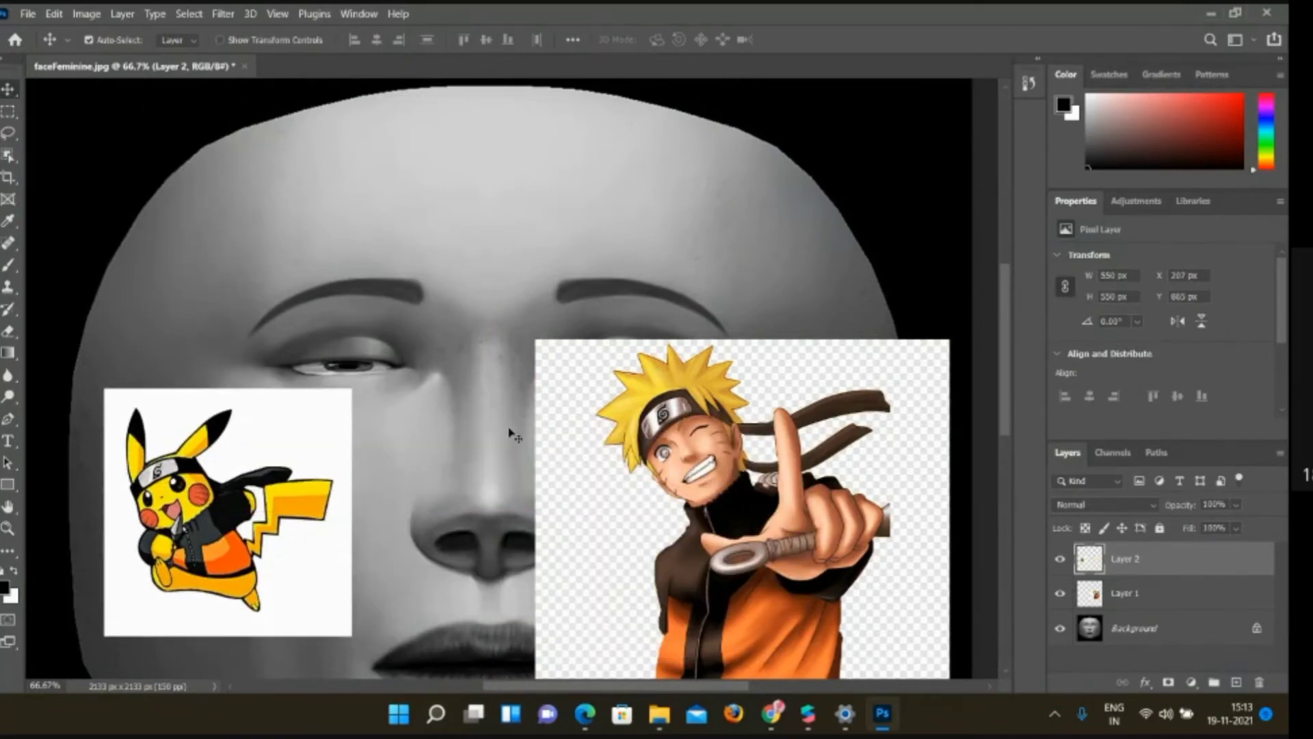
drag(193, 465, 193, 501)
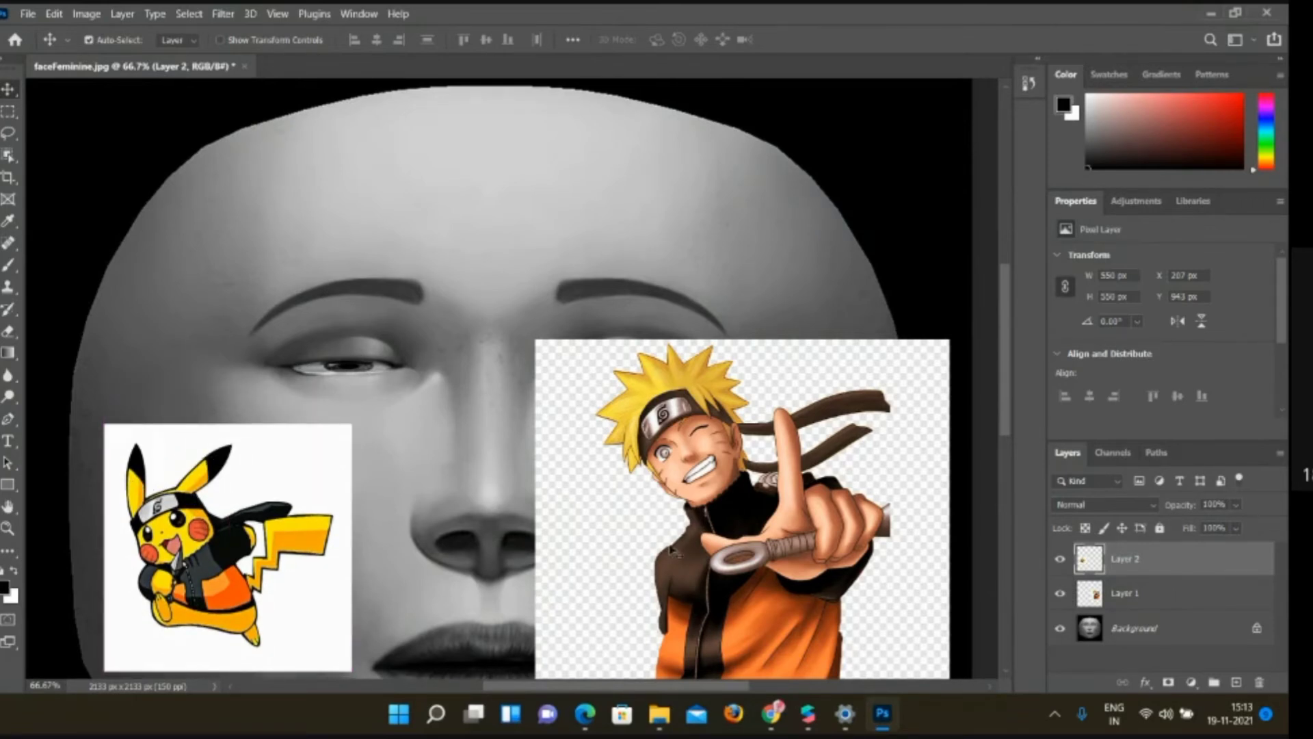
scroll(678, 553, down, 3)
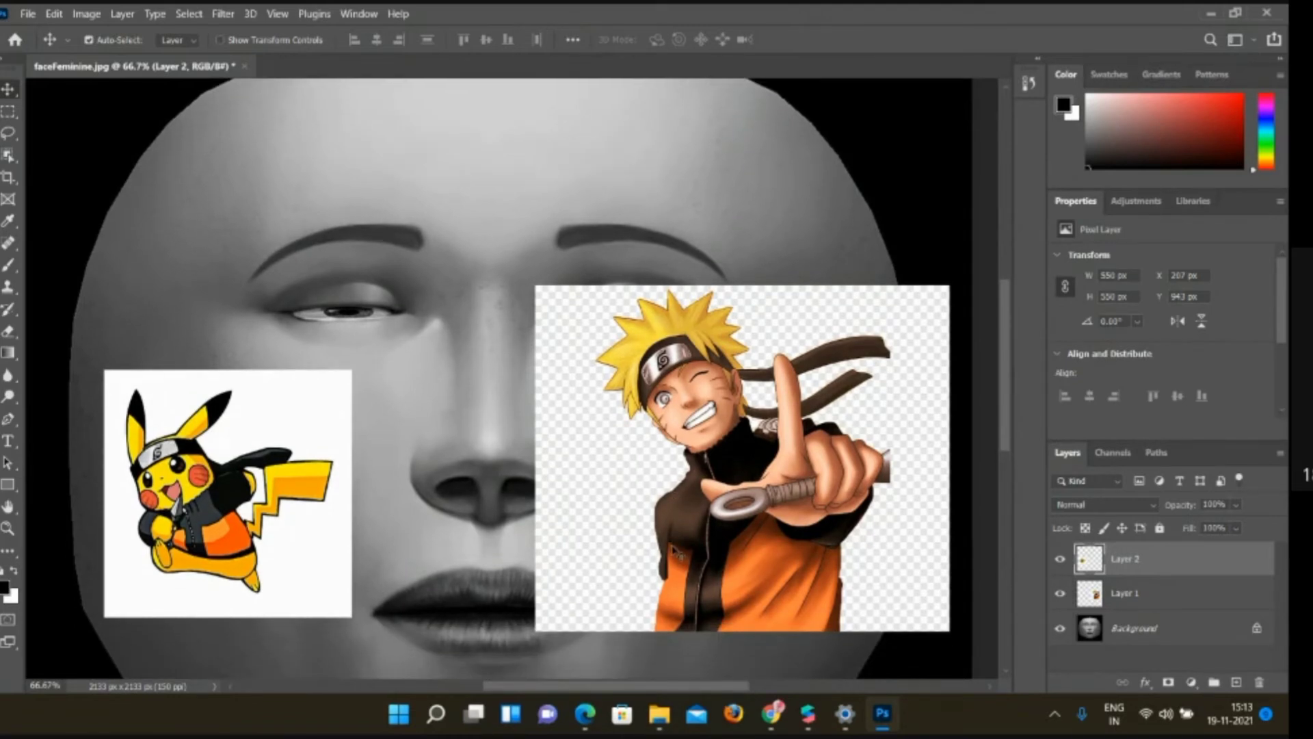
Adjust the Levels of the Naruto layer, setting the midtone input to 0.61 and the highlight input to 228
click(759, 452)
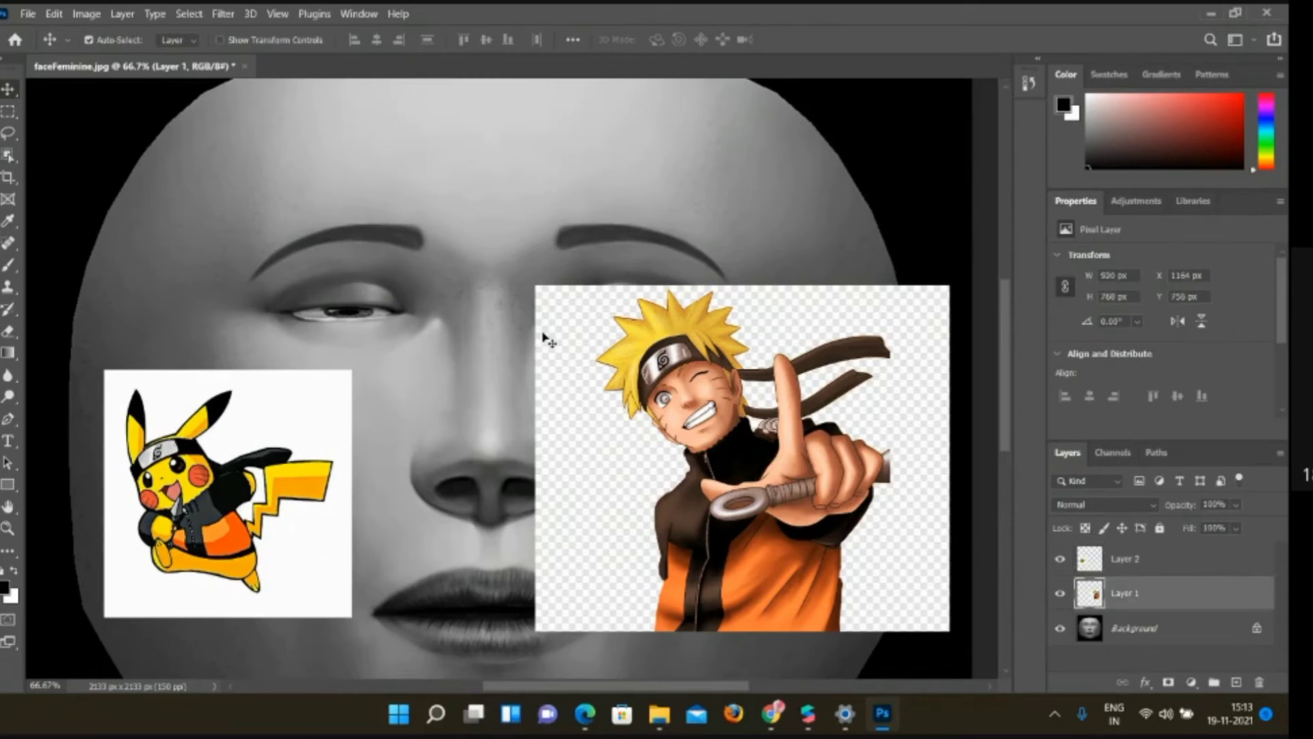
click(96, 14)
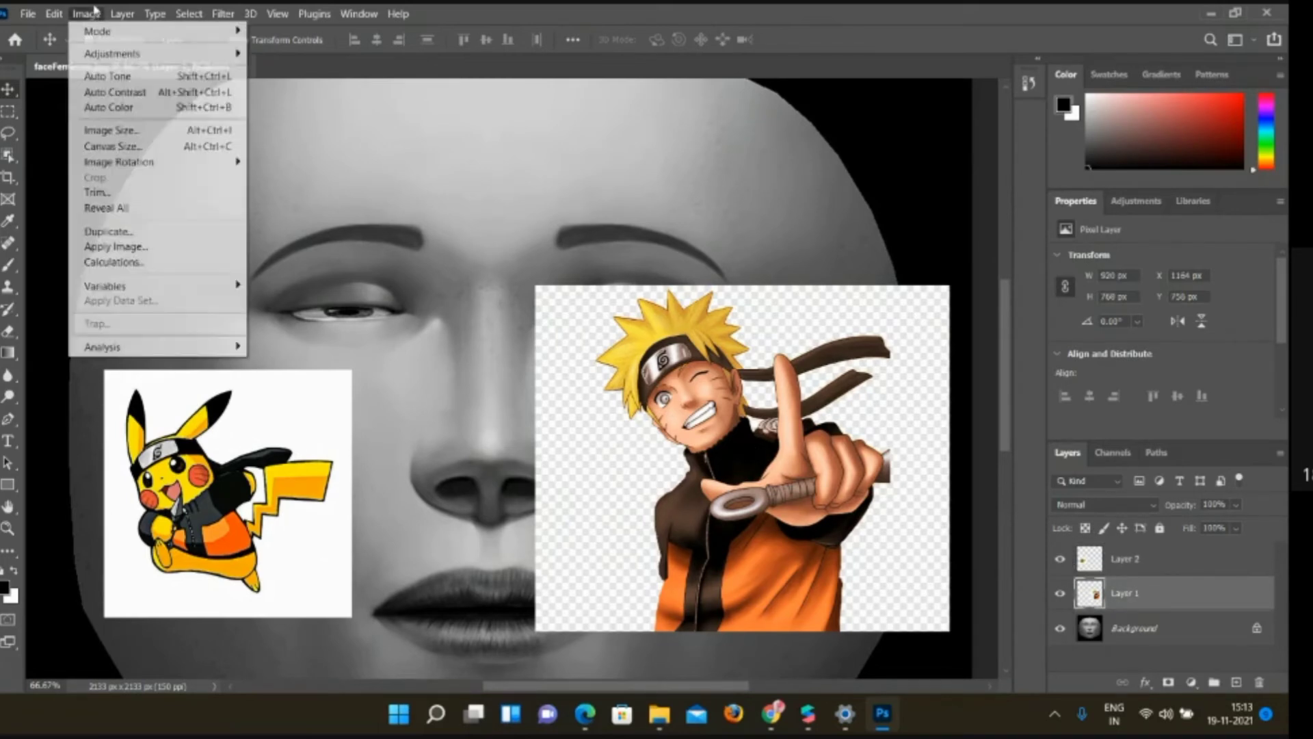
mouse_move(130, 57)
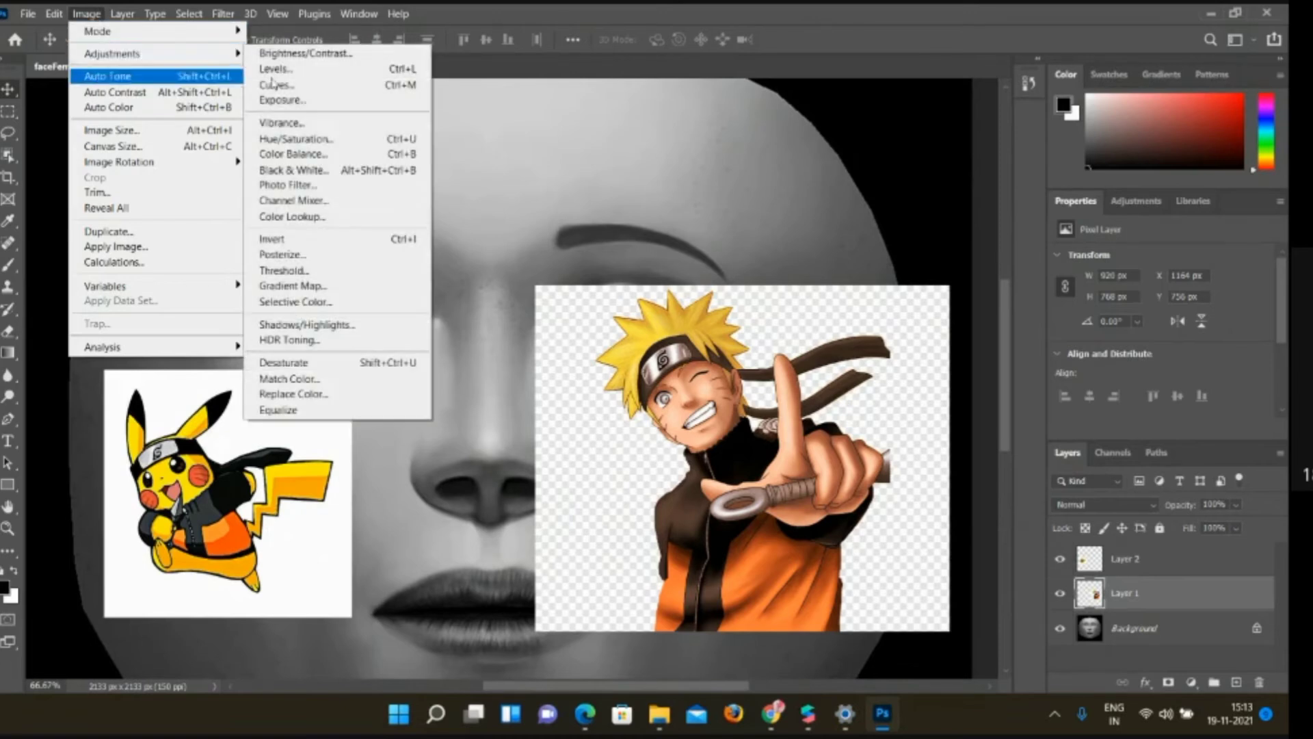
click(364, 71)
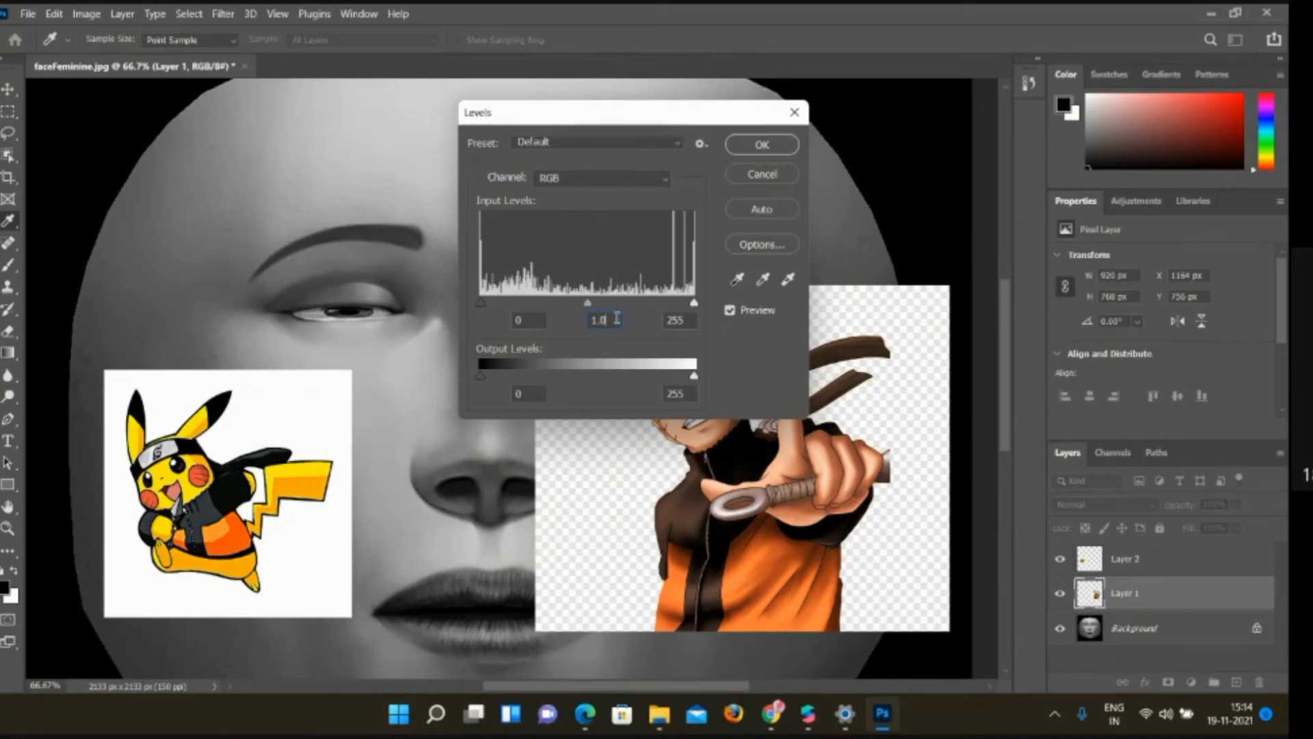
key(BackSpace)
key(BackSpace)
key(BackSpace)
text(0.61)
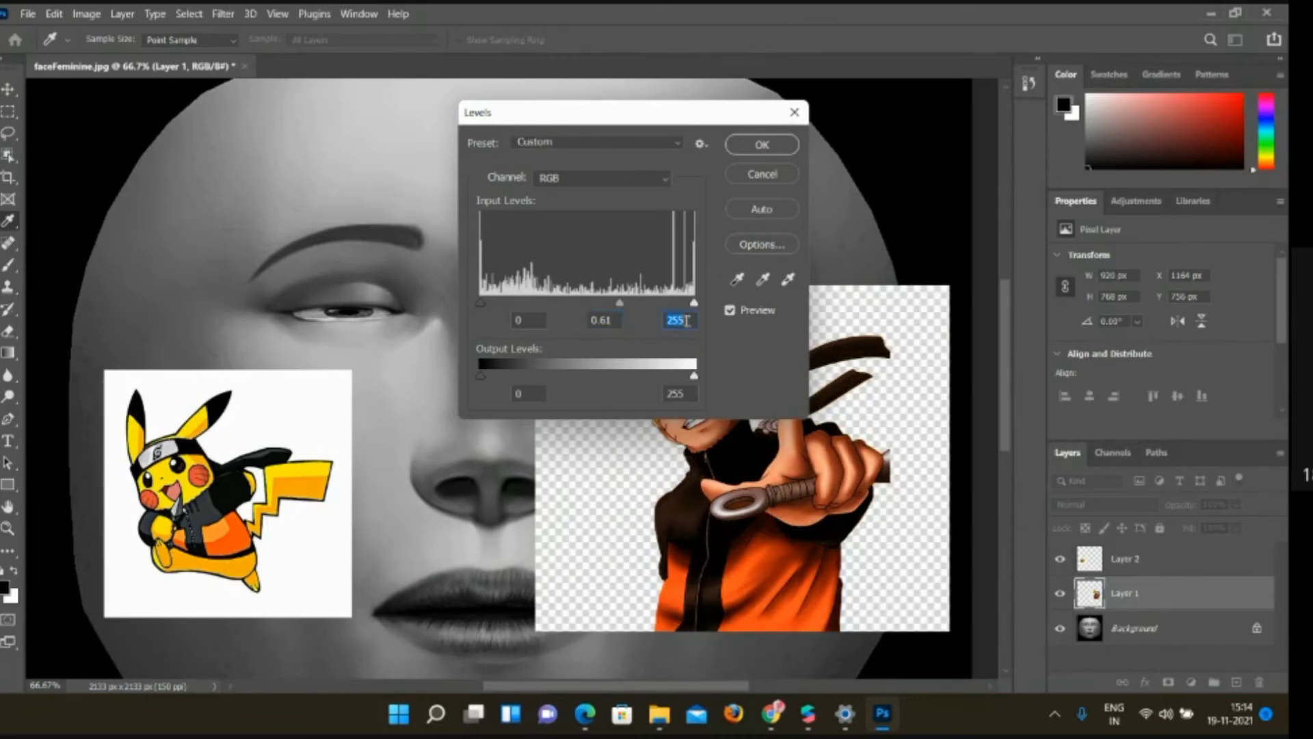
text(228)
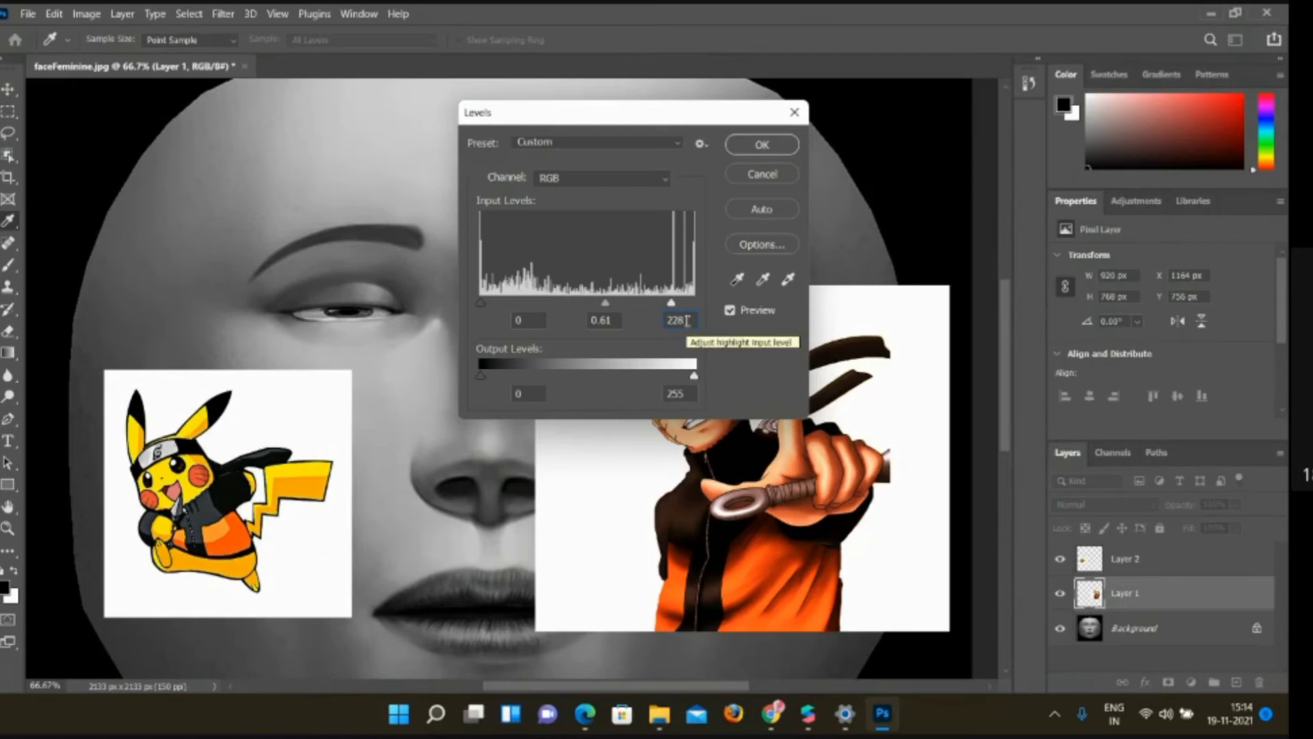
drag(659, 113, 495, 113)
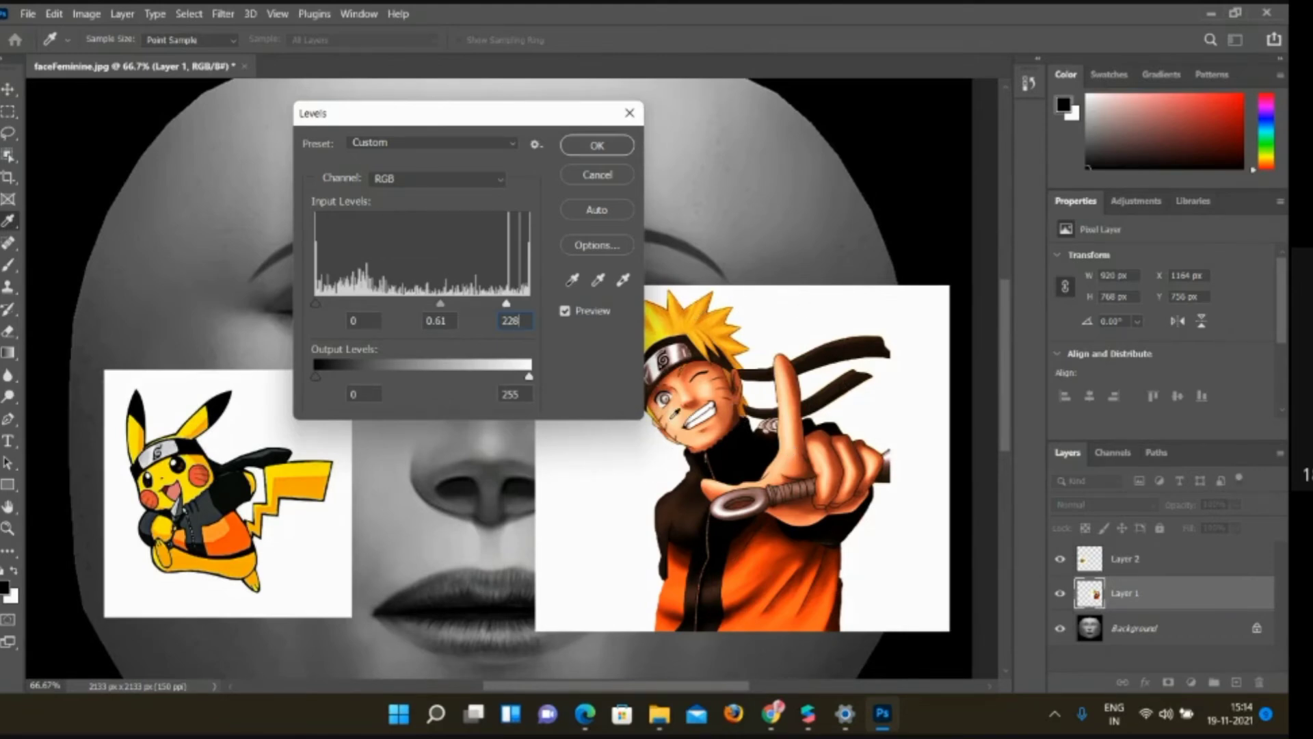
click(590, 147)
Apply a Levels adjustment to the Pikachu layer with midtone input 0.61 and highlight input 228
click(277, 568)
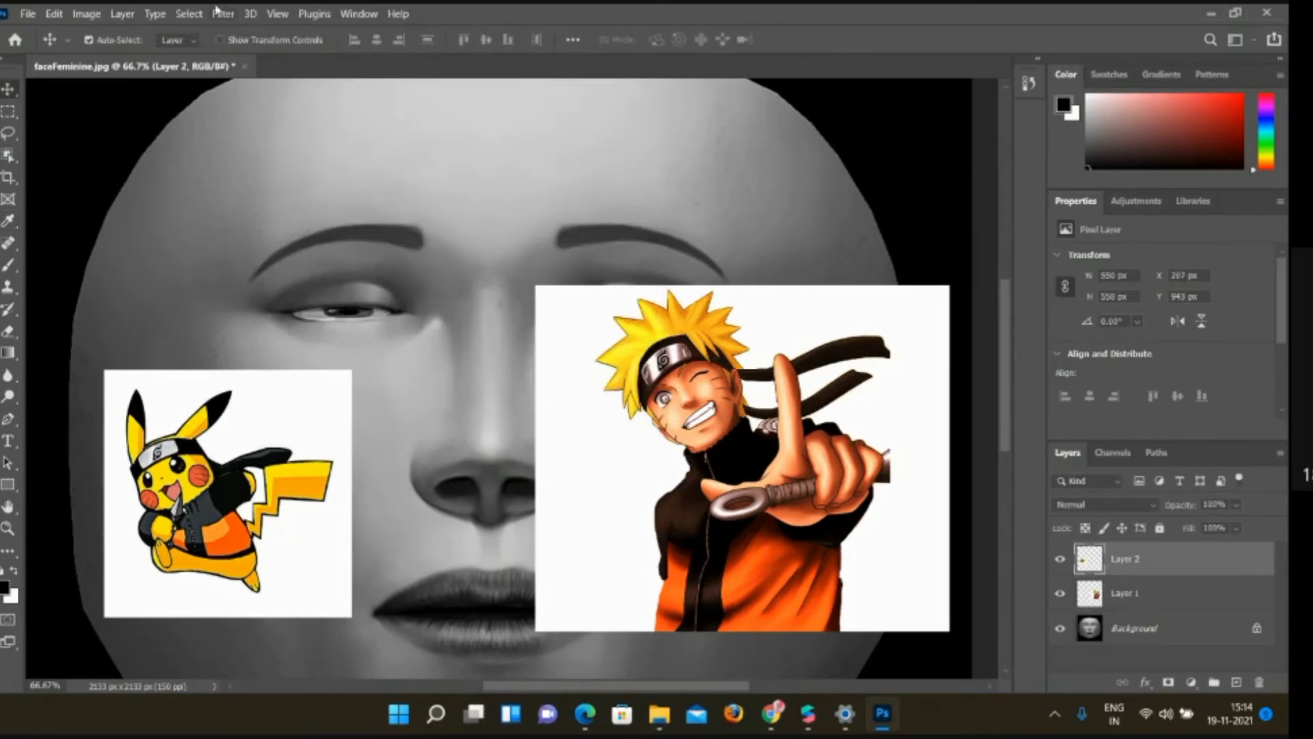
click(94, 14)
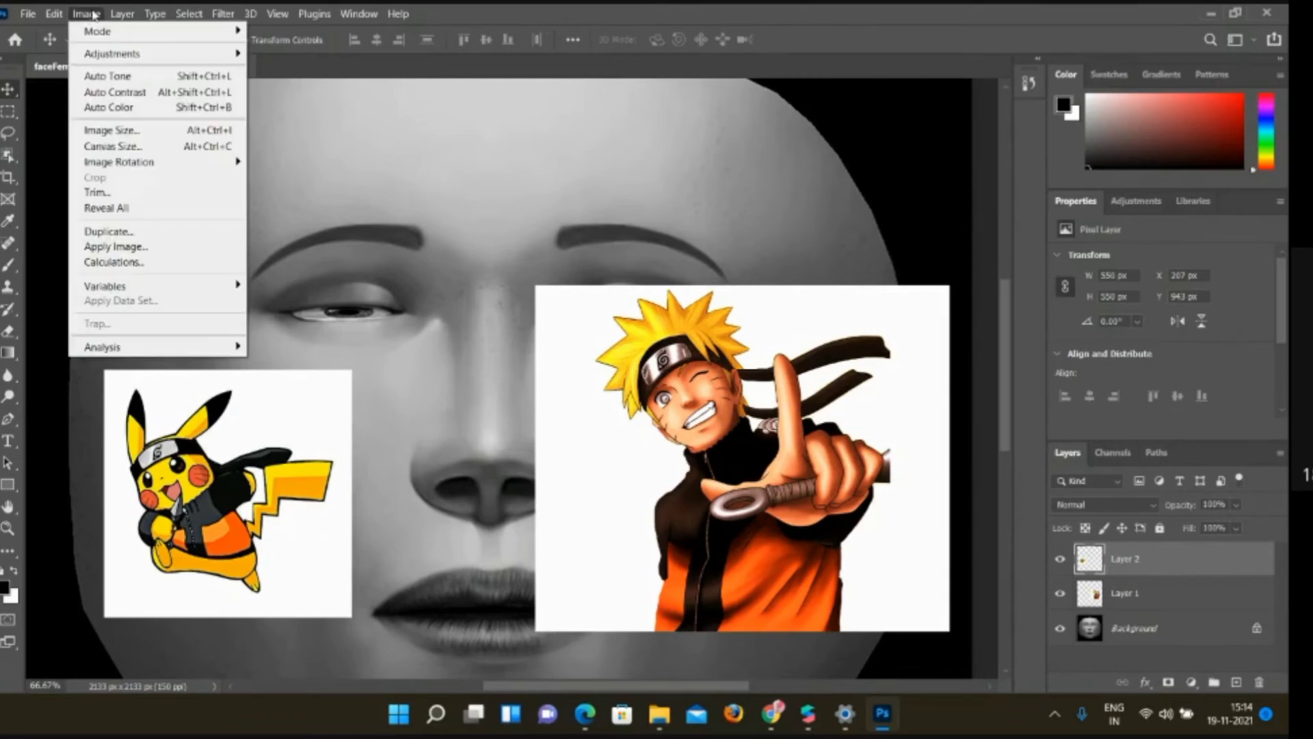
mouse_move(130, 53)
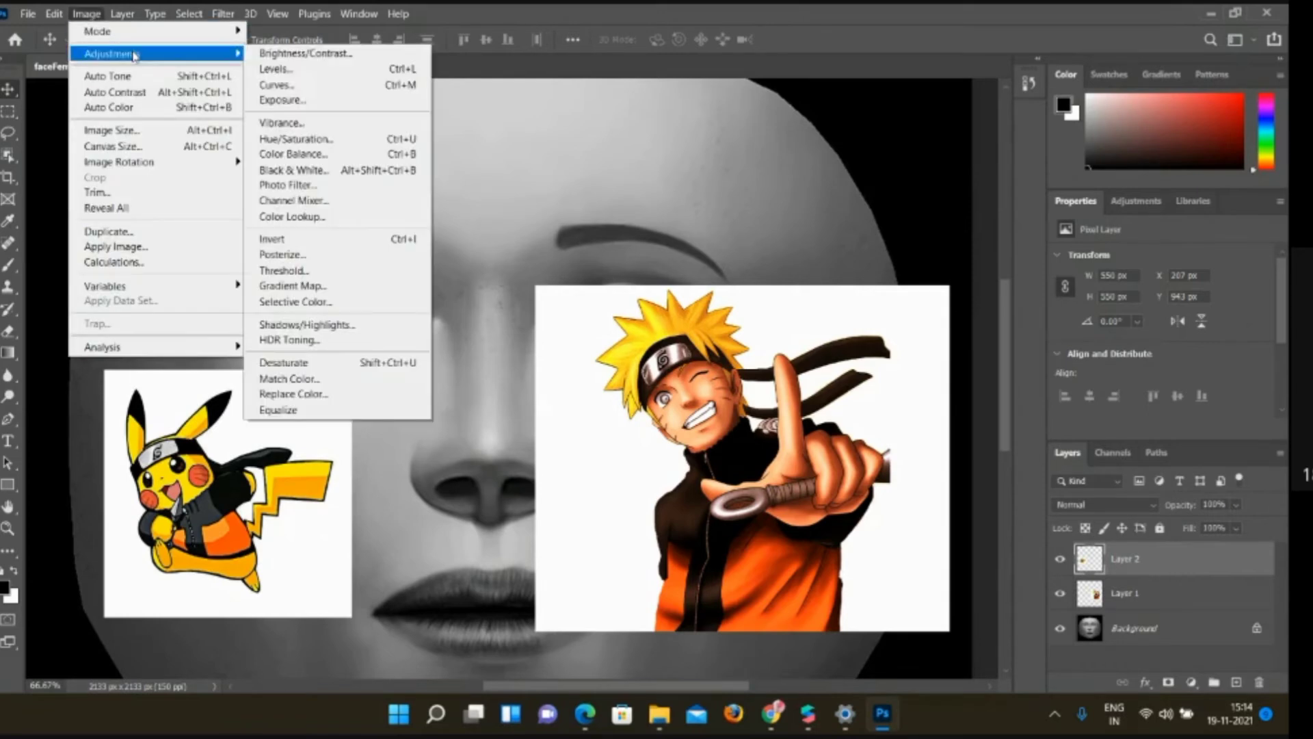
click(358, 71)
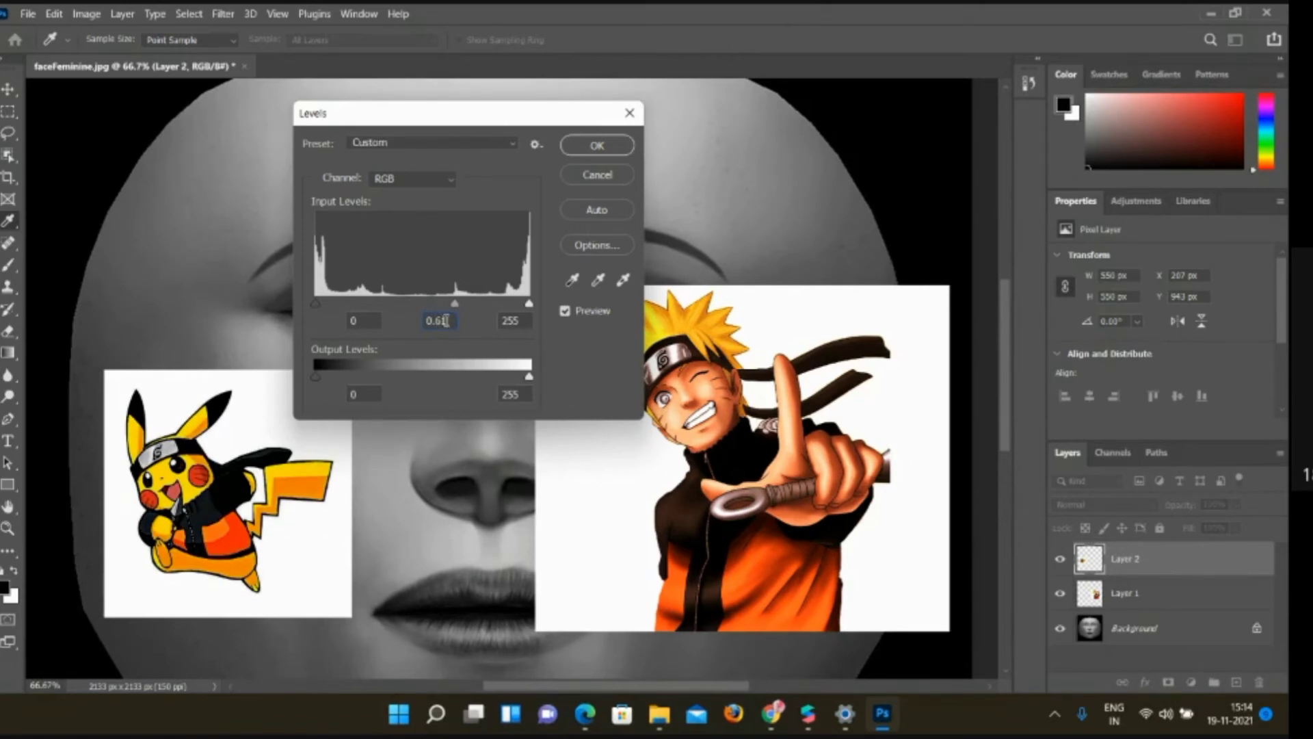
double_click(521, 320)
text(2)
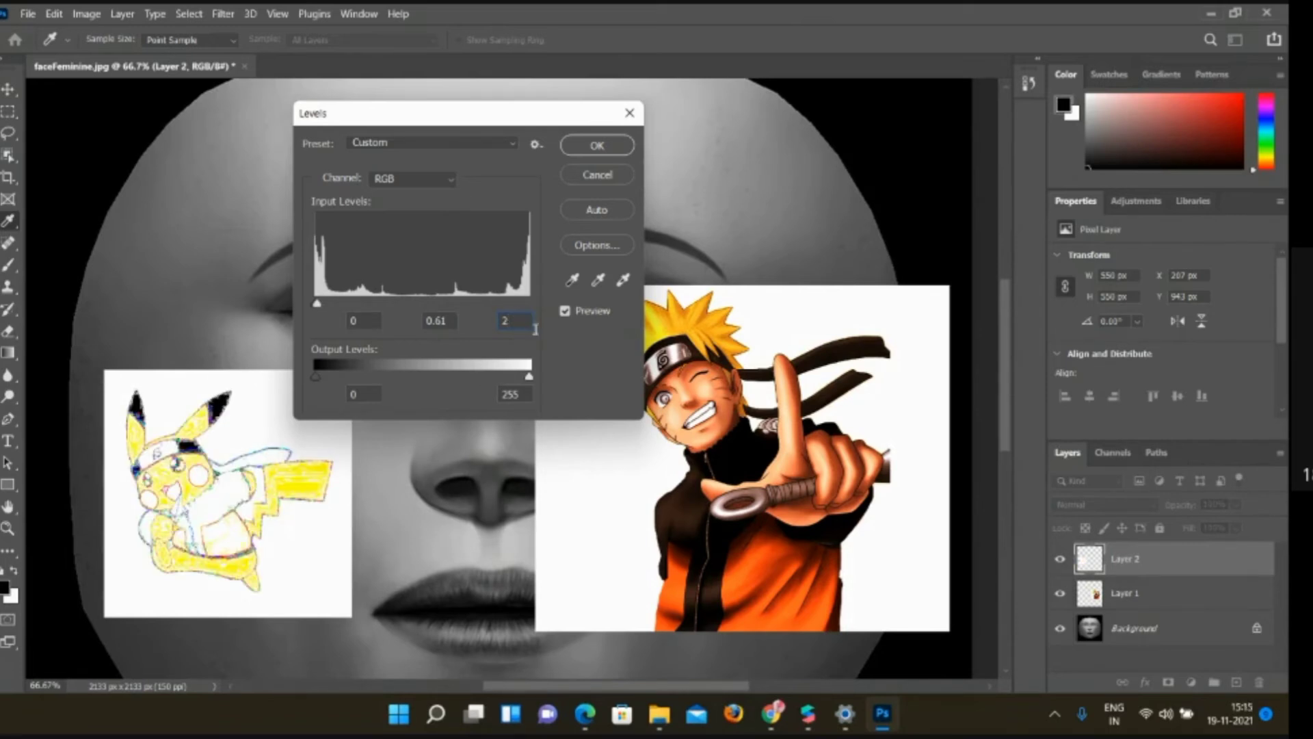
text(28)
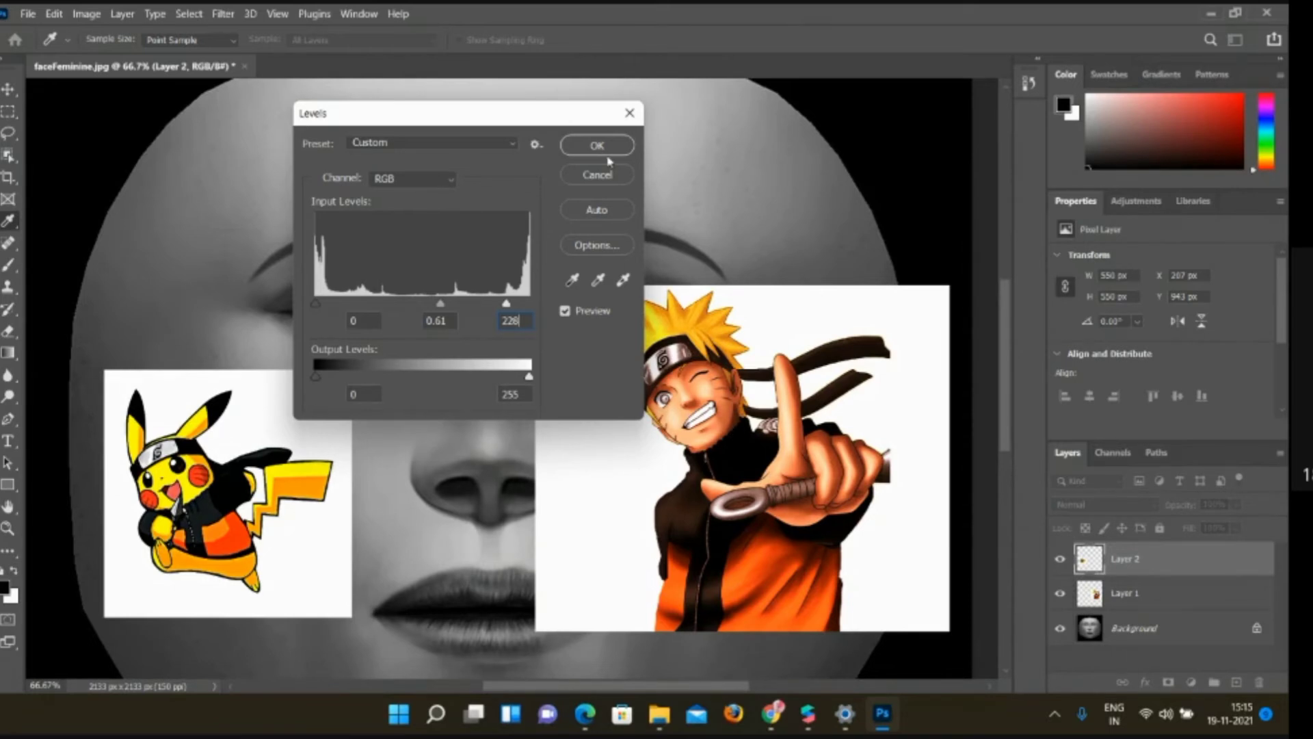
click(606, 150)
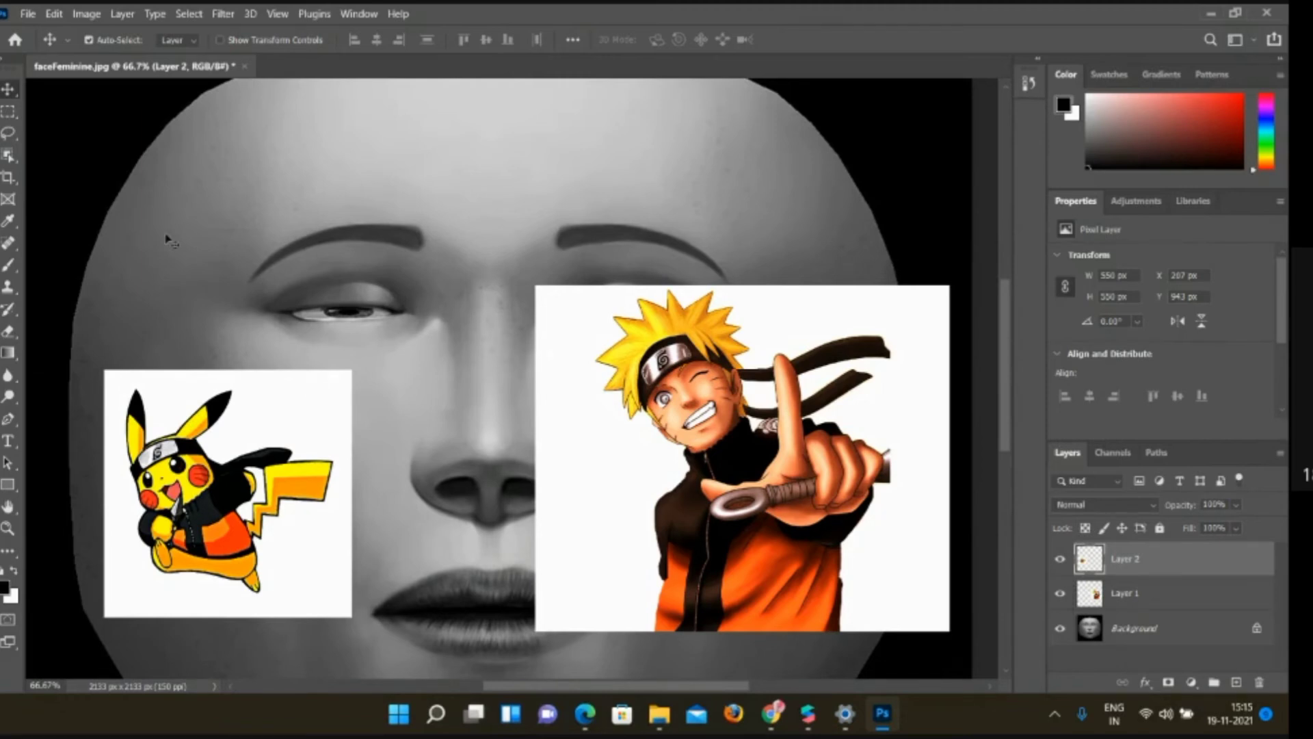
Select the white background around Pikachu with the Magic Wand Tool and delete it
click(9, 134)
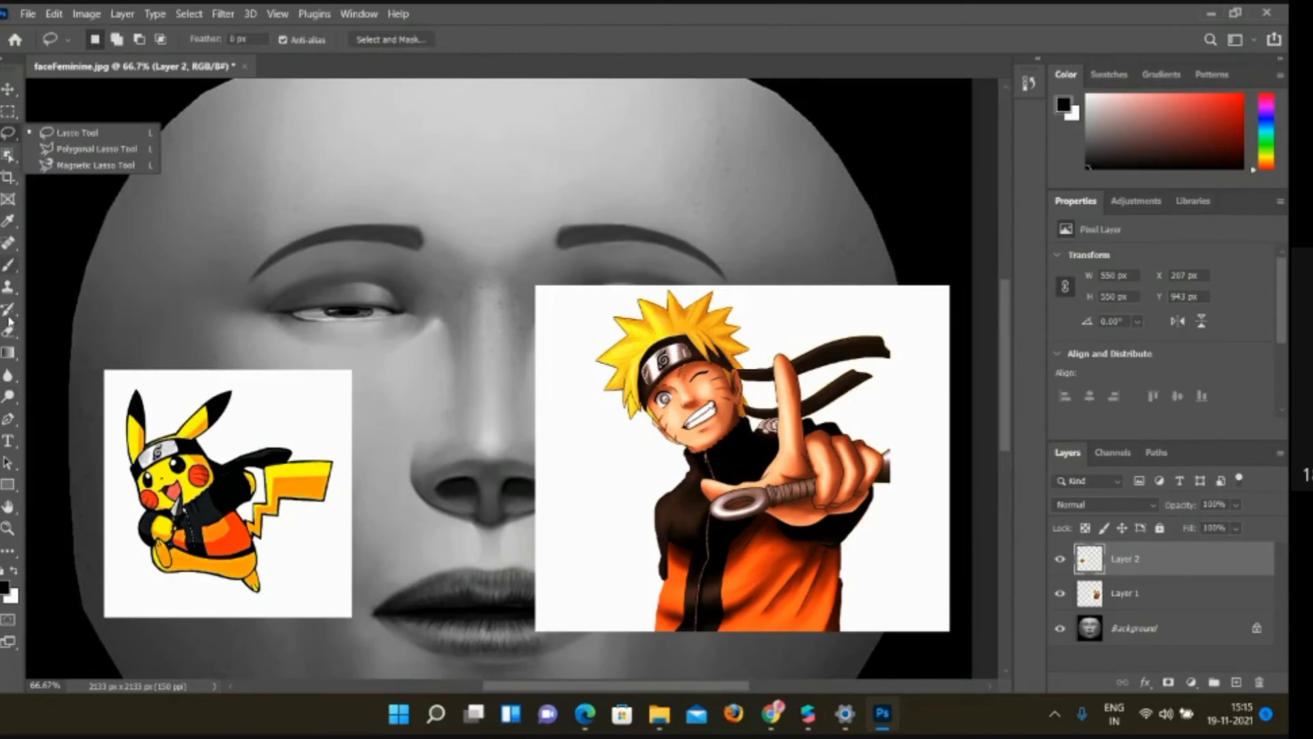
click(9, 157)
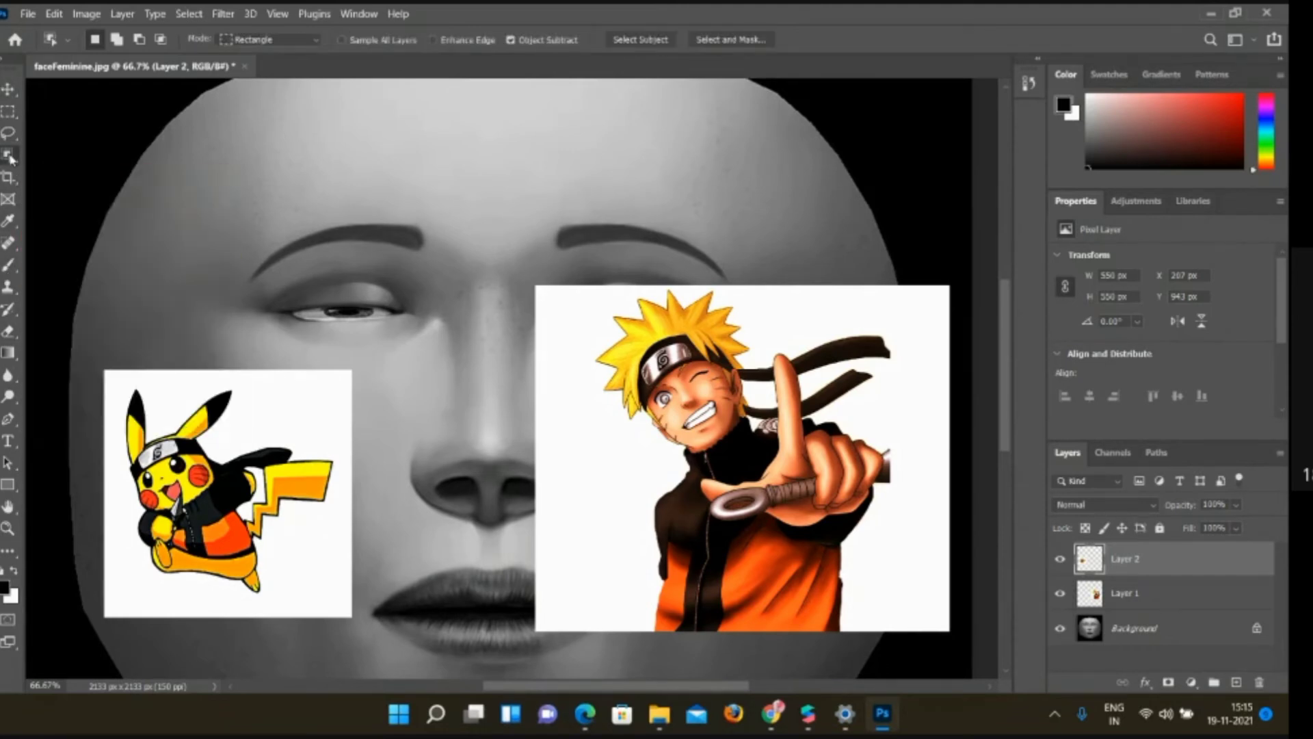
right_click(10, 159)
click(98, 189)
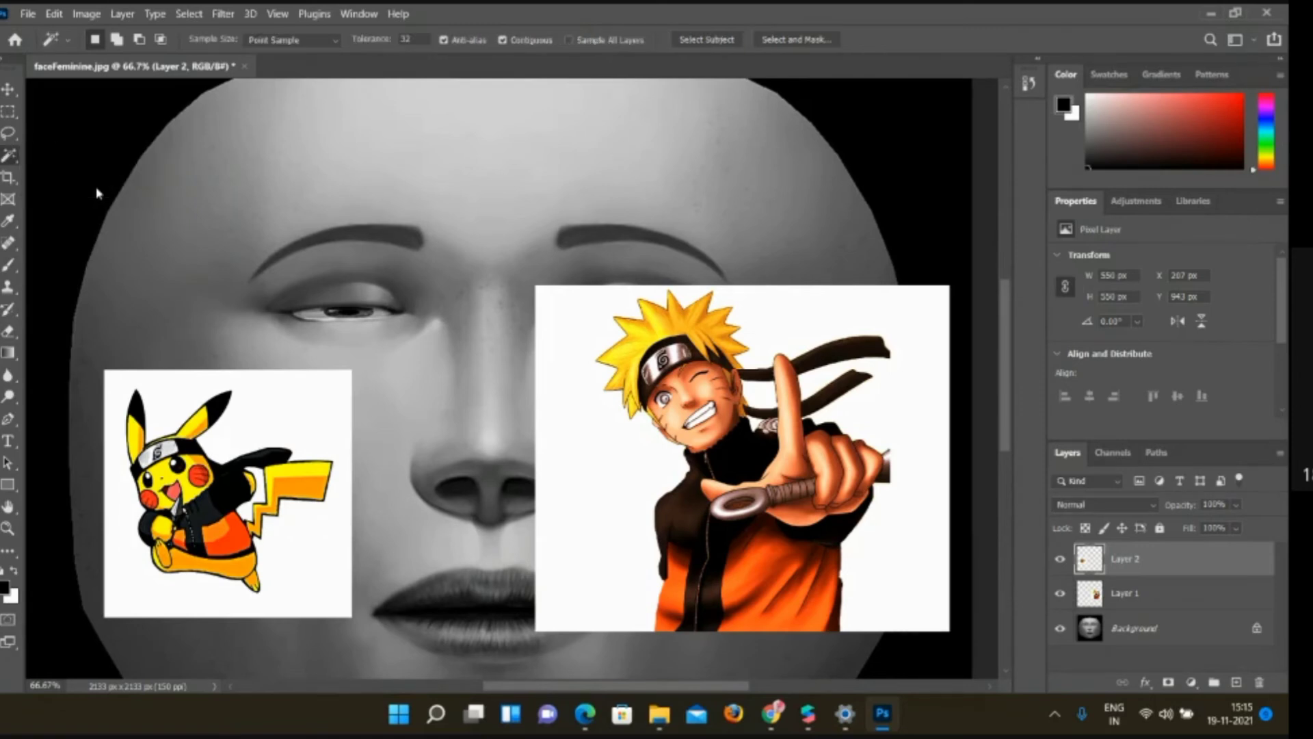
click(289, 412)
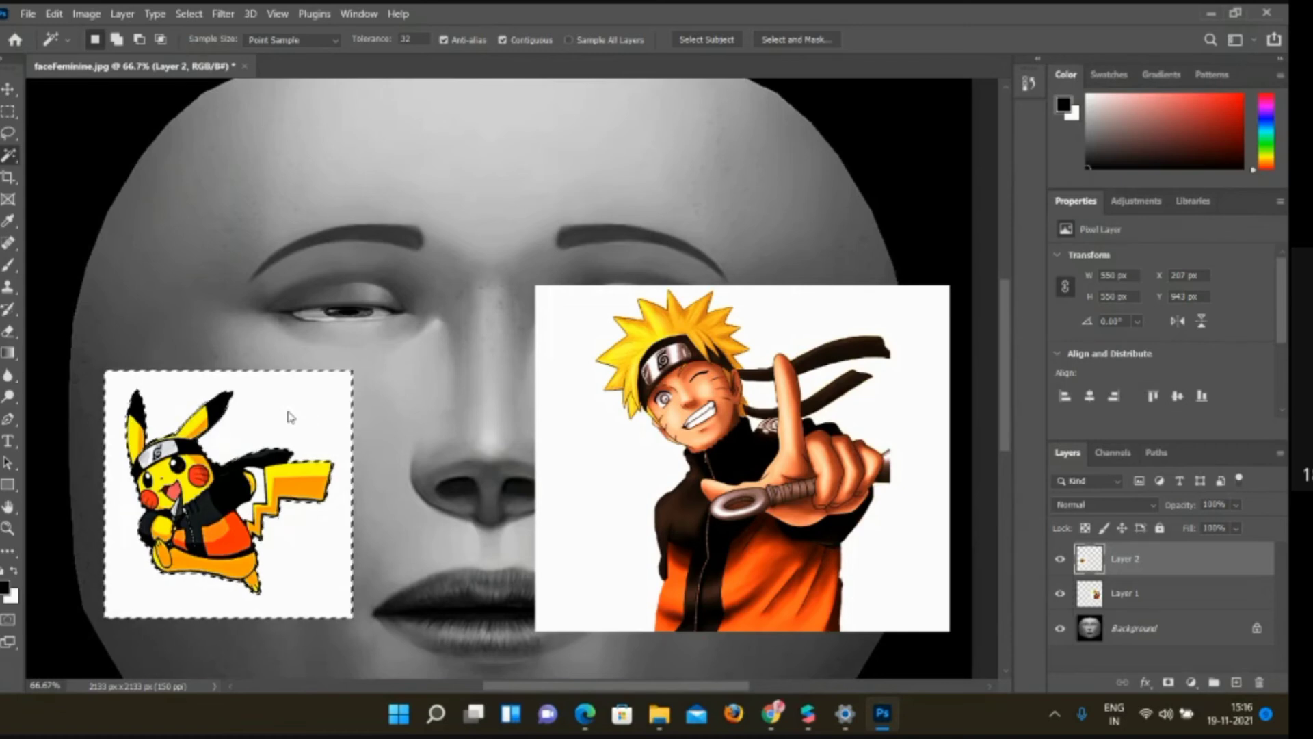
key(Delete)
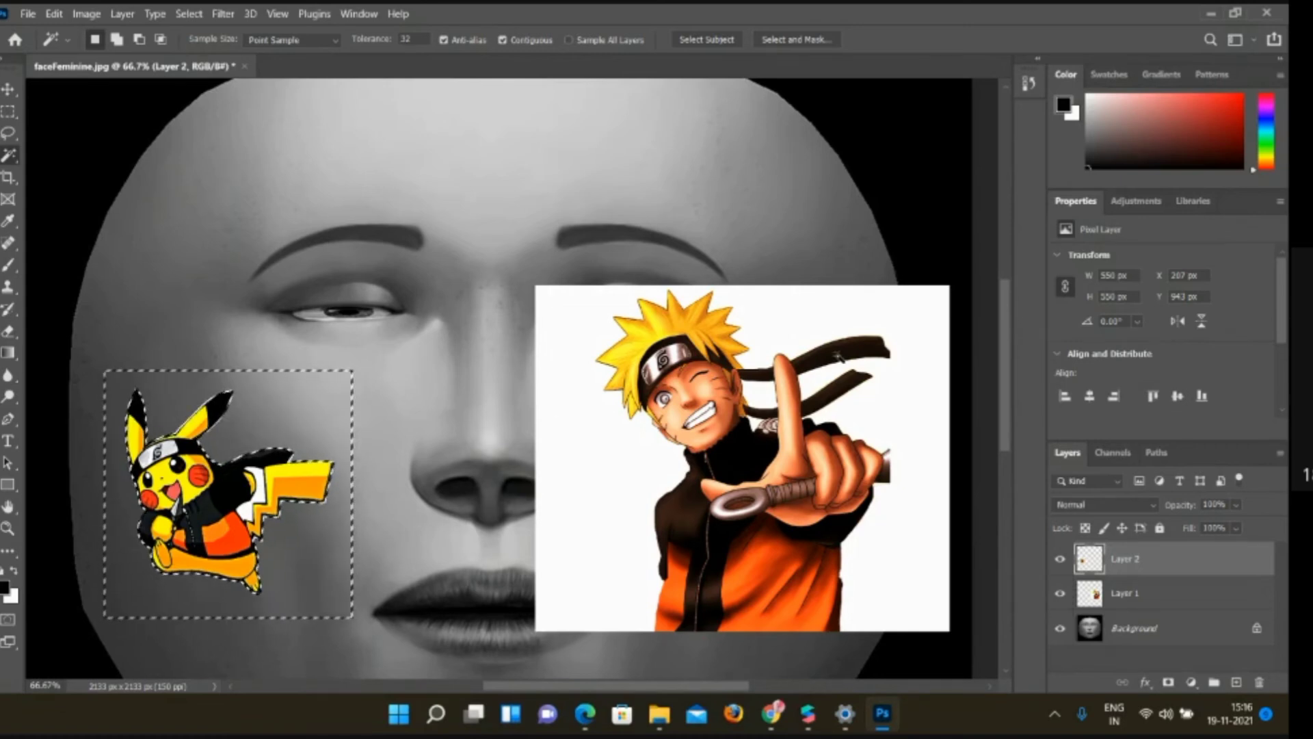
click(914, 390)
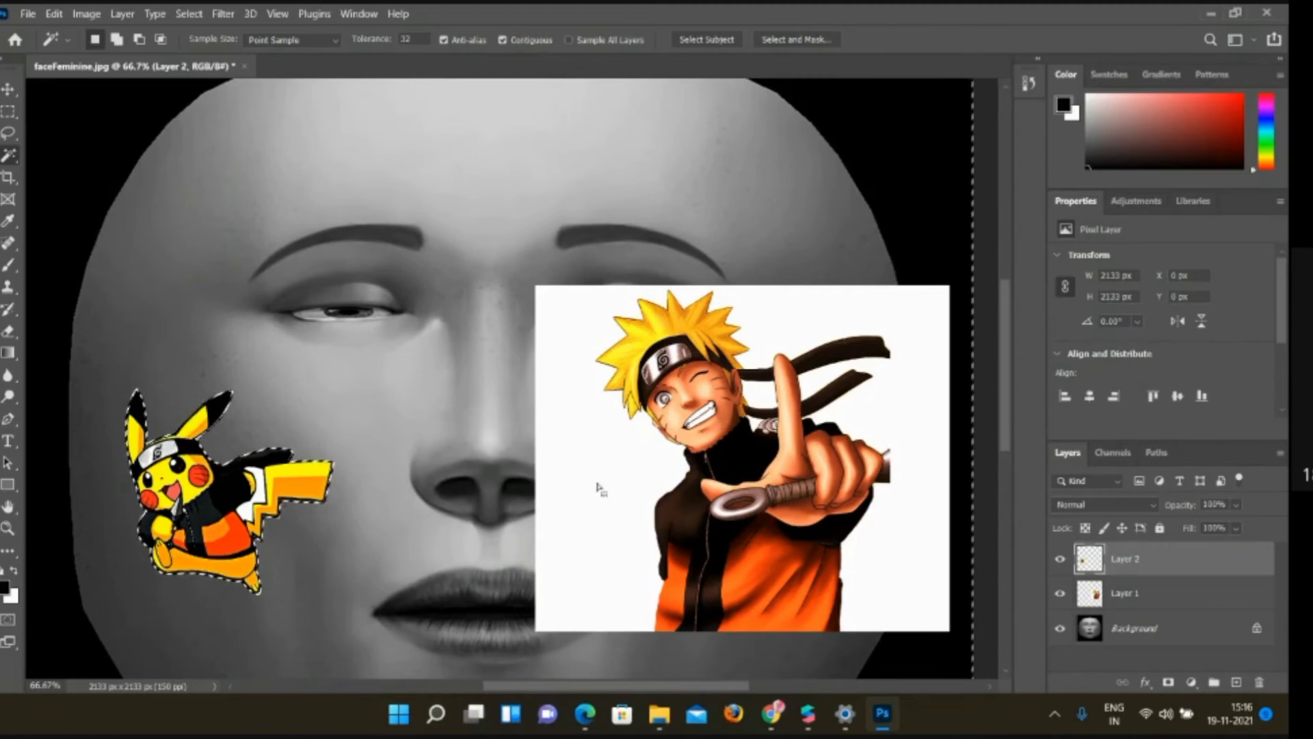
key(ctrl+z)
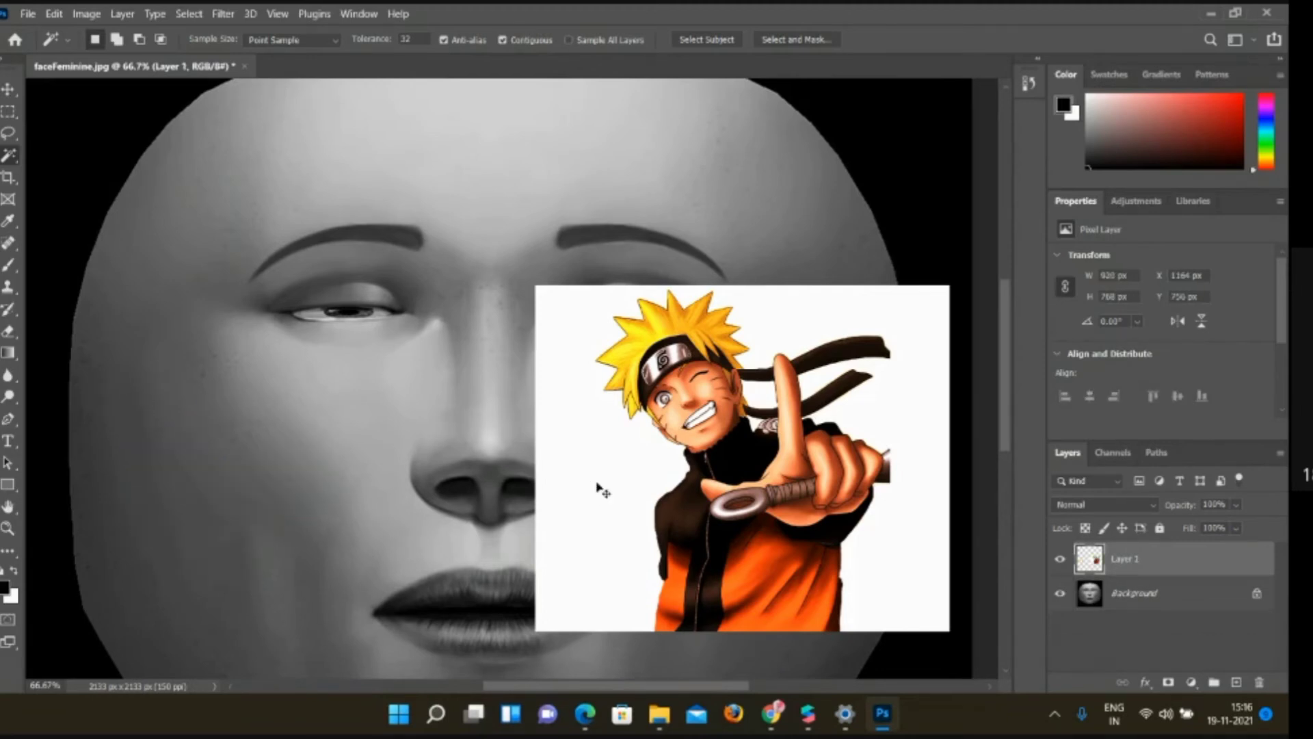
key(ctrl+shift+z)
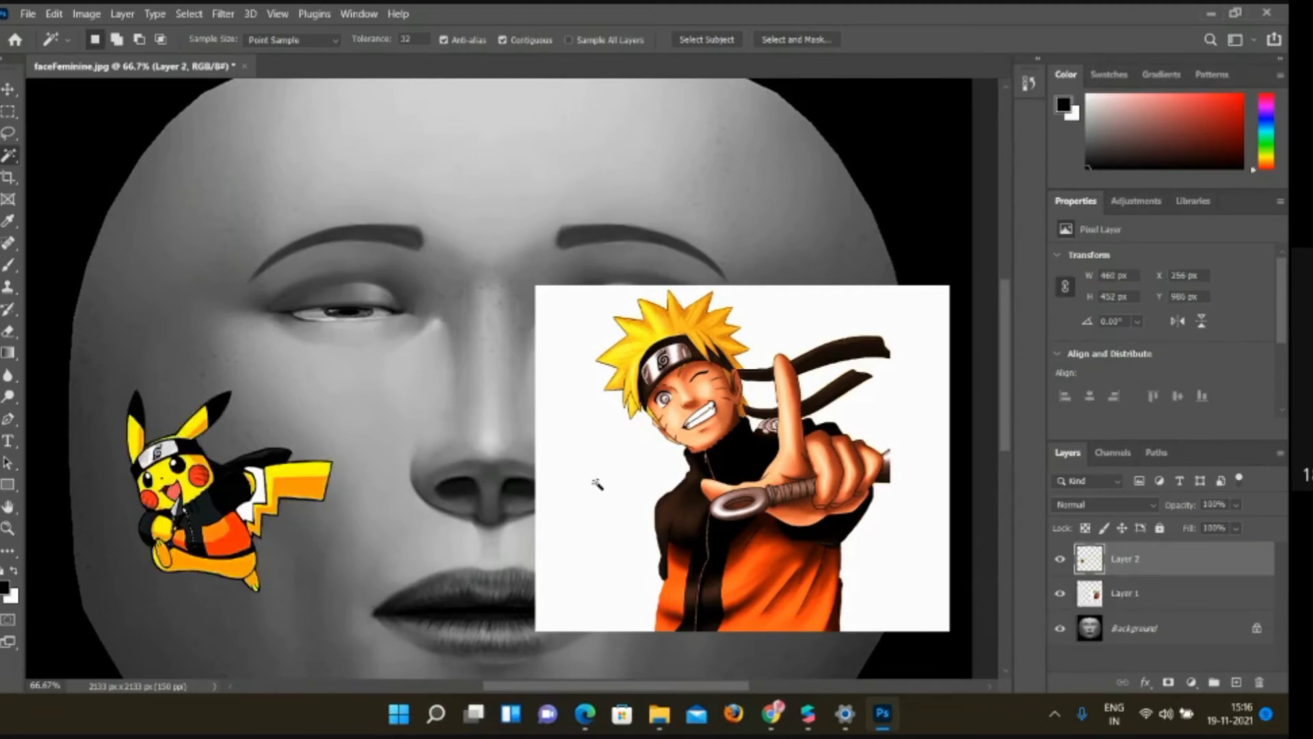
click(14, 111)
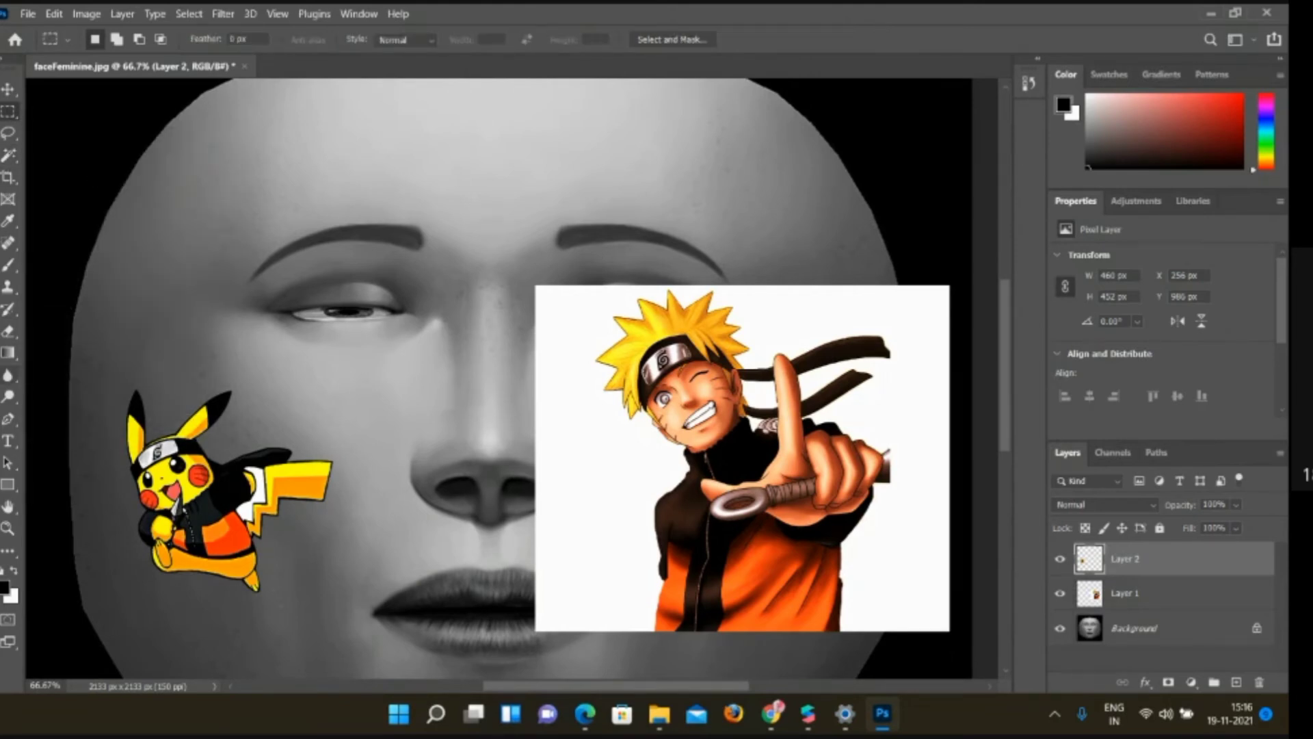
click(8, 484)
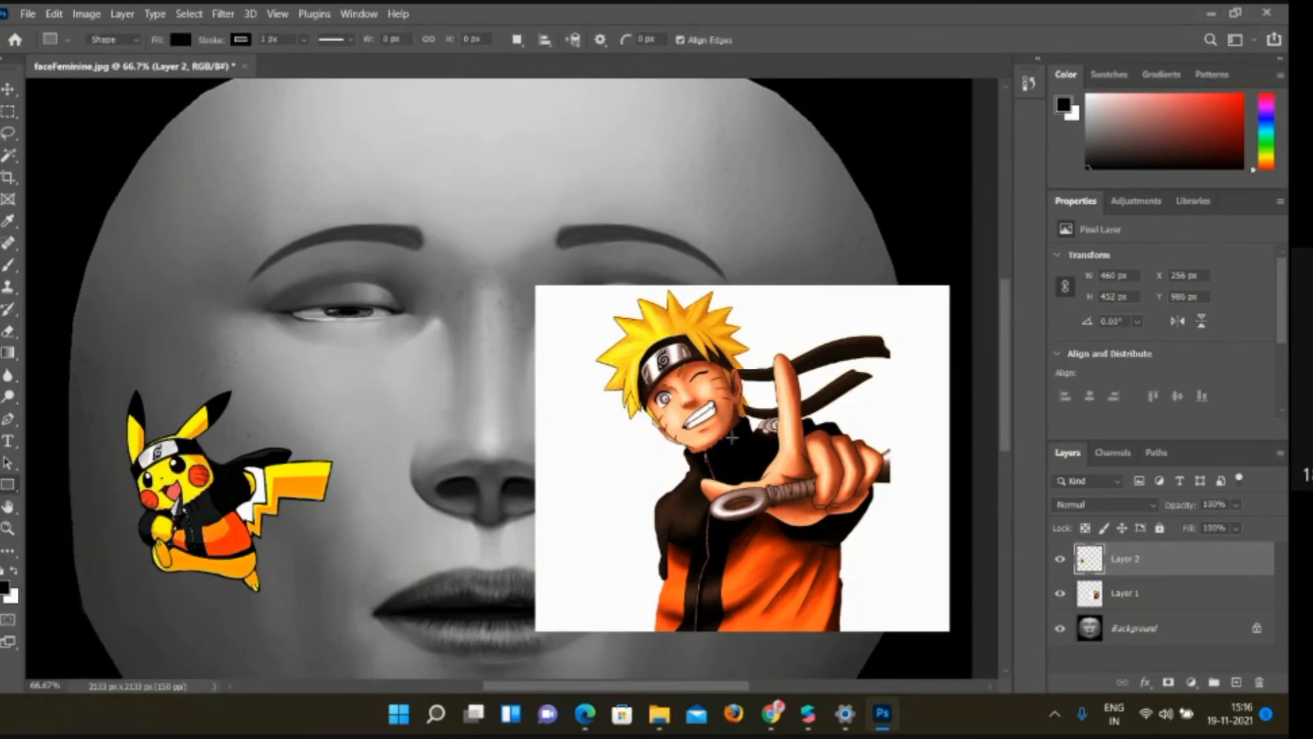
click(682, 464)
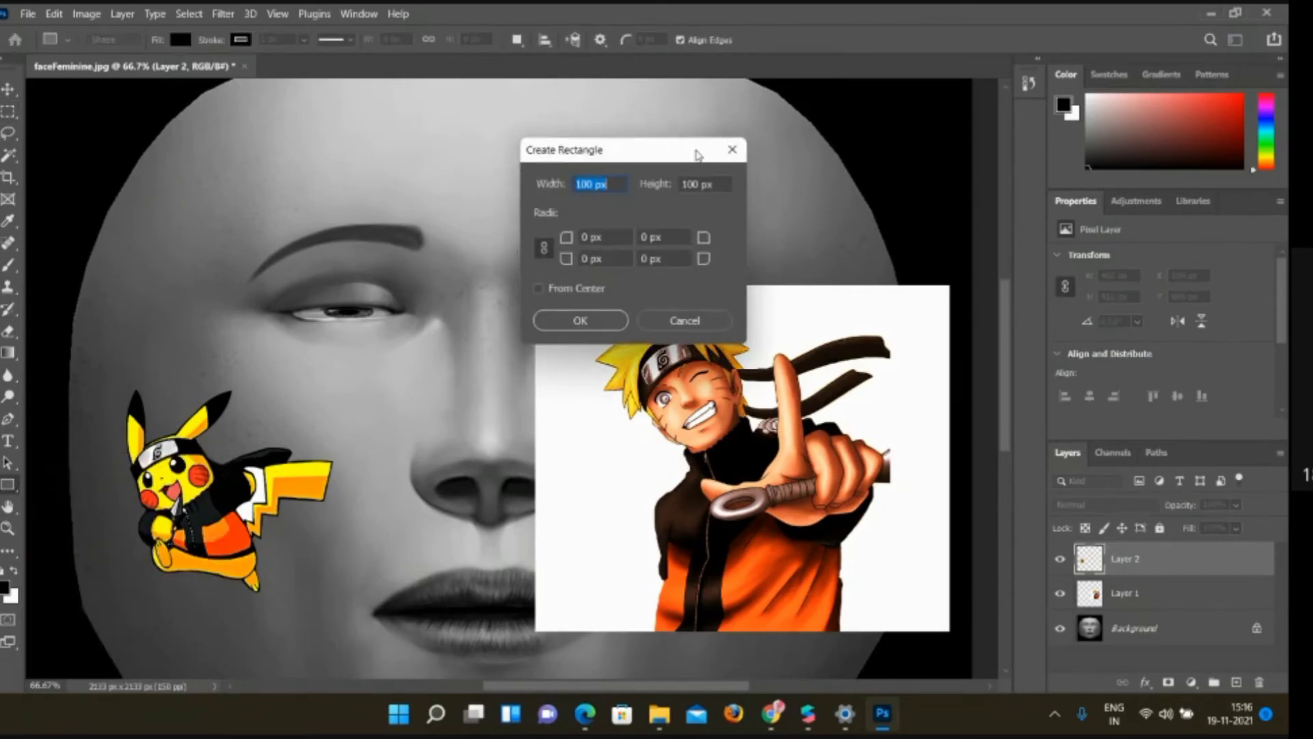
click(732, 150)
Select the Naruto layer, pick its white background with the Magic Wand Tool and delete it
click(8, 89)
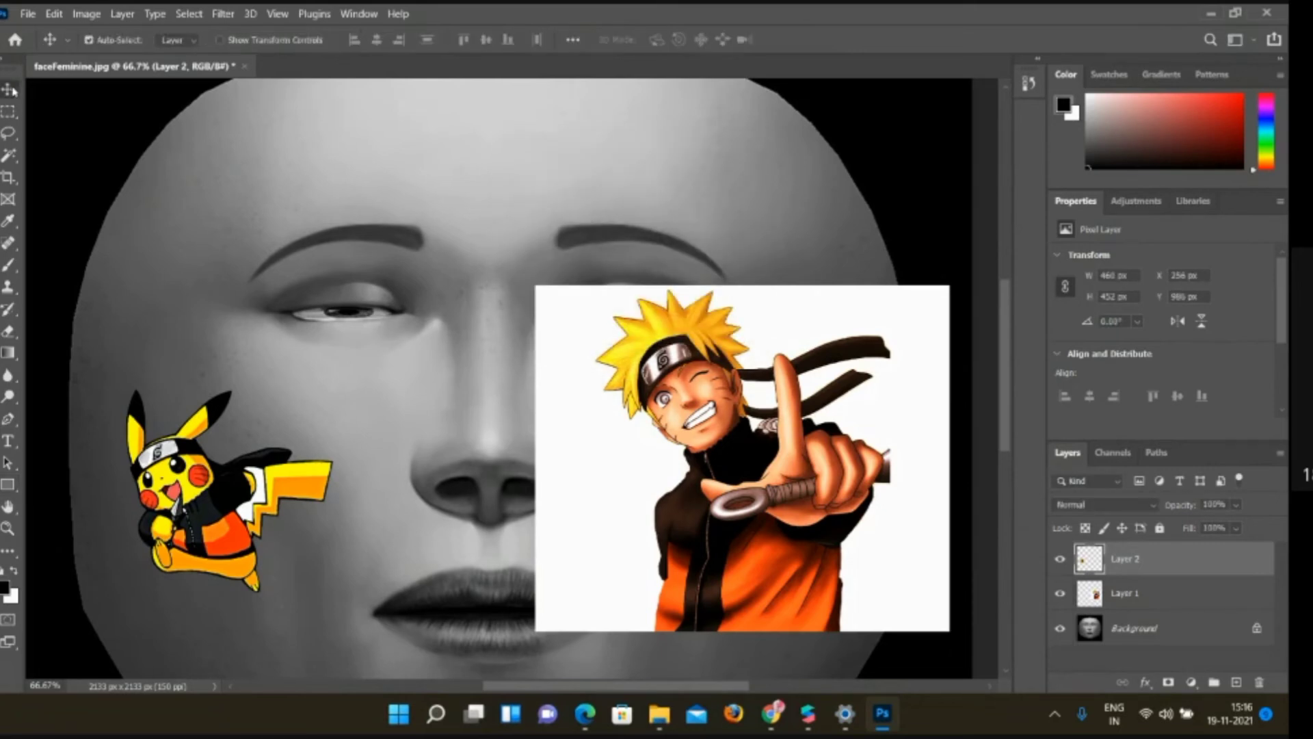
click(593, 449)
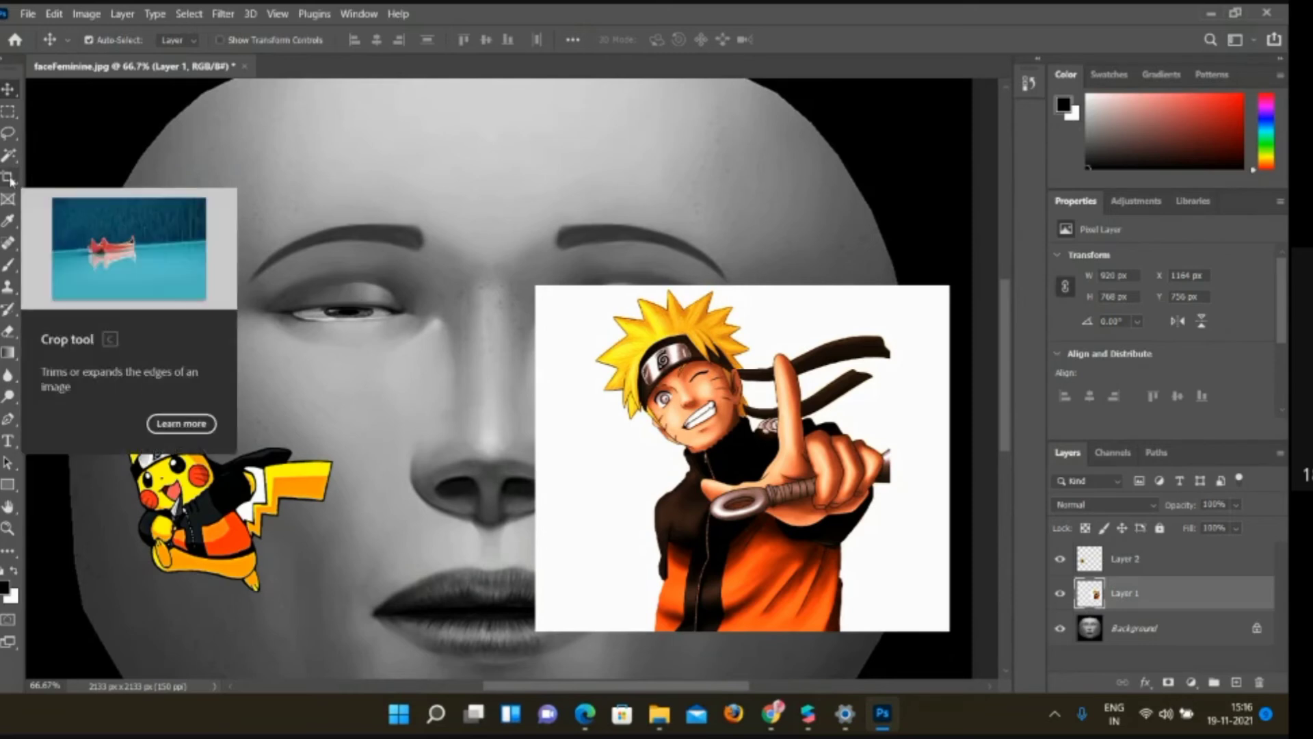
click(9, 156)
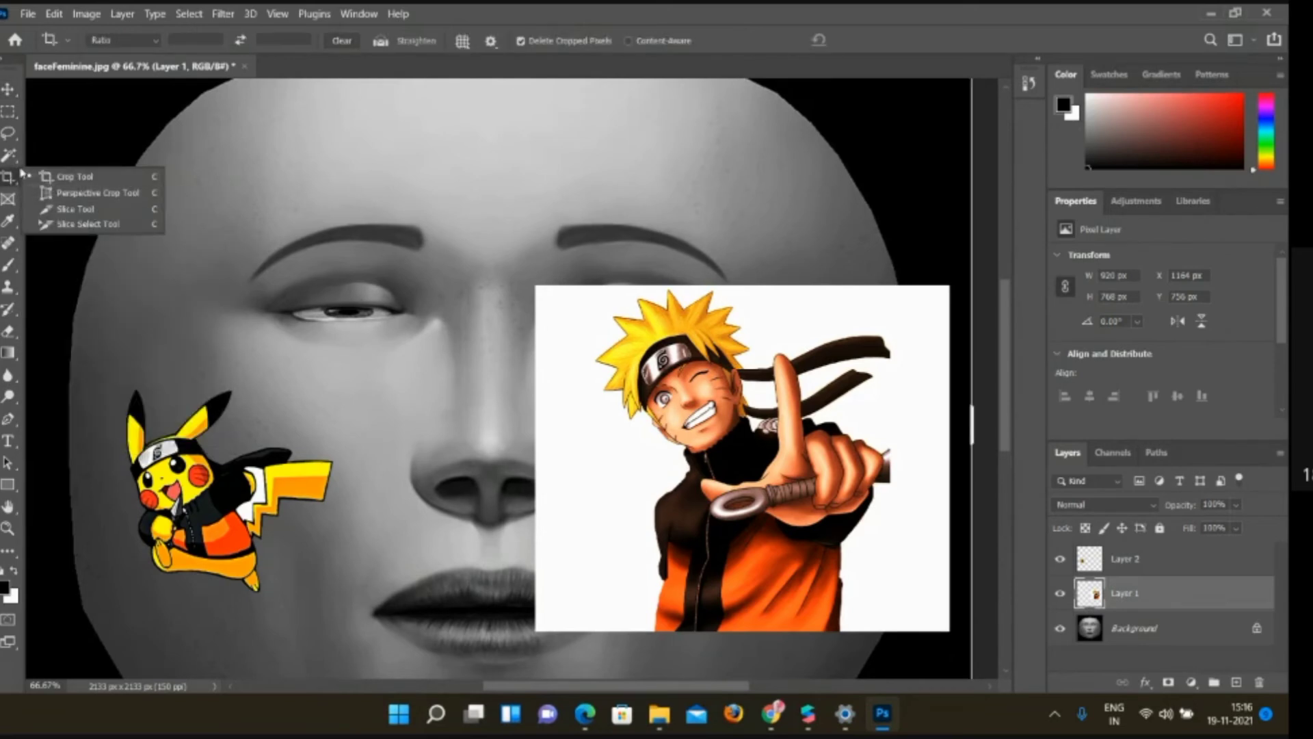
click(9, 155)
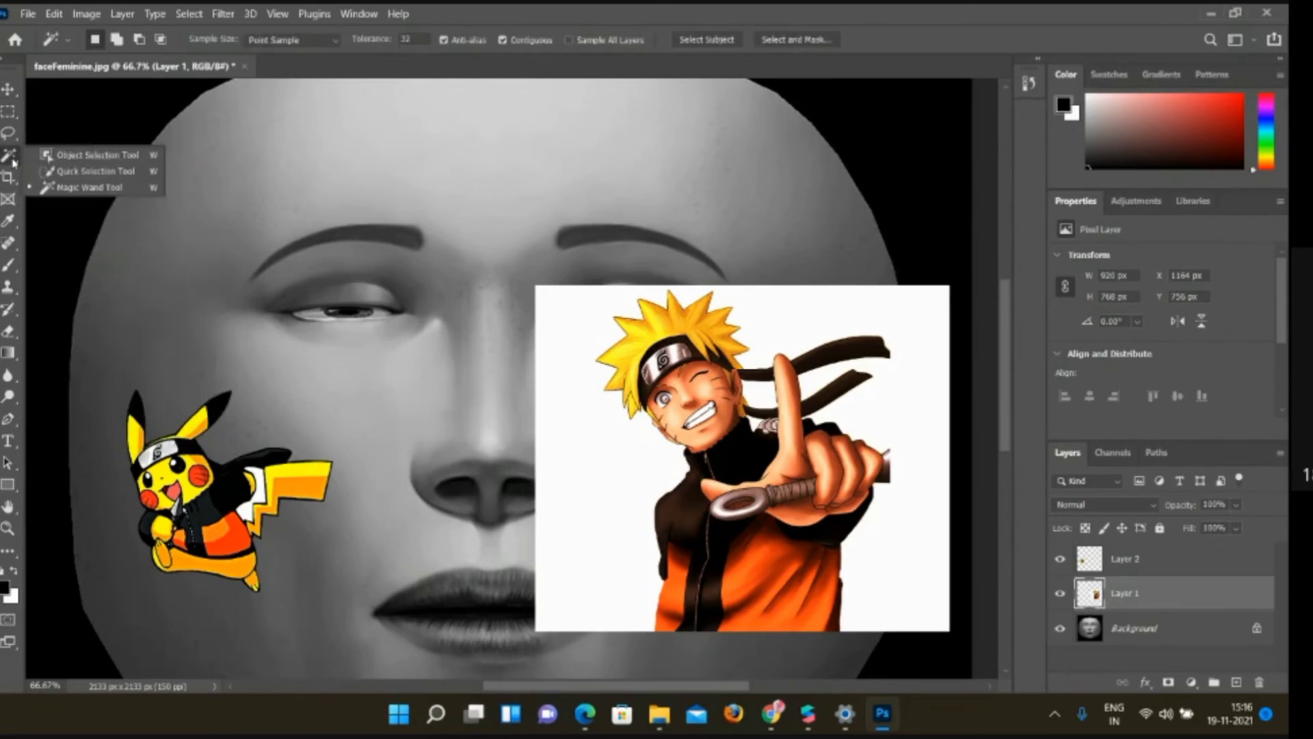
click(104, 190)
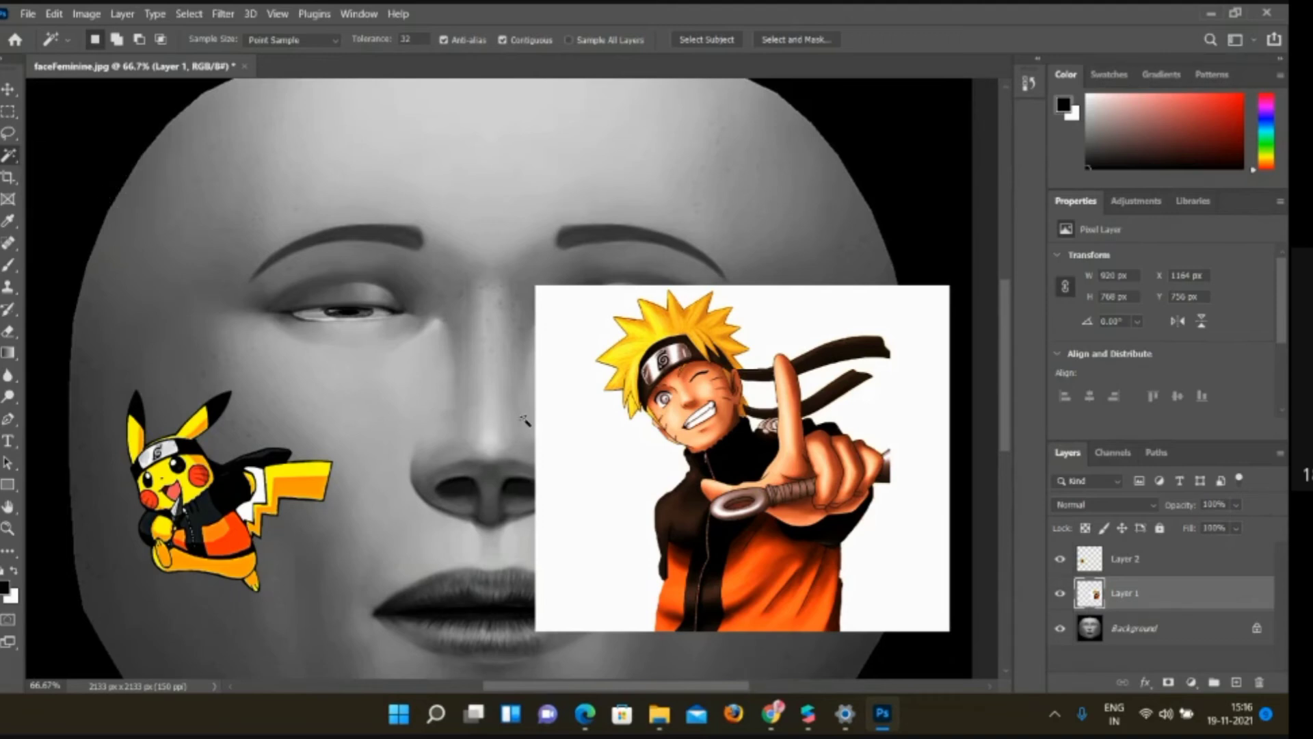
click(605, 498)
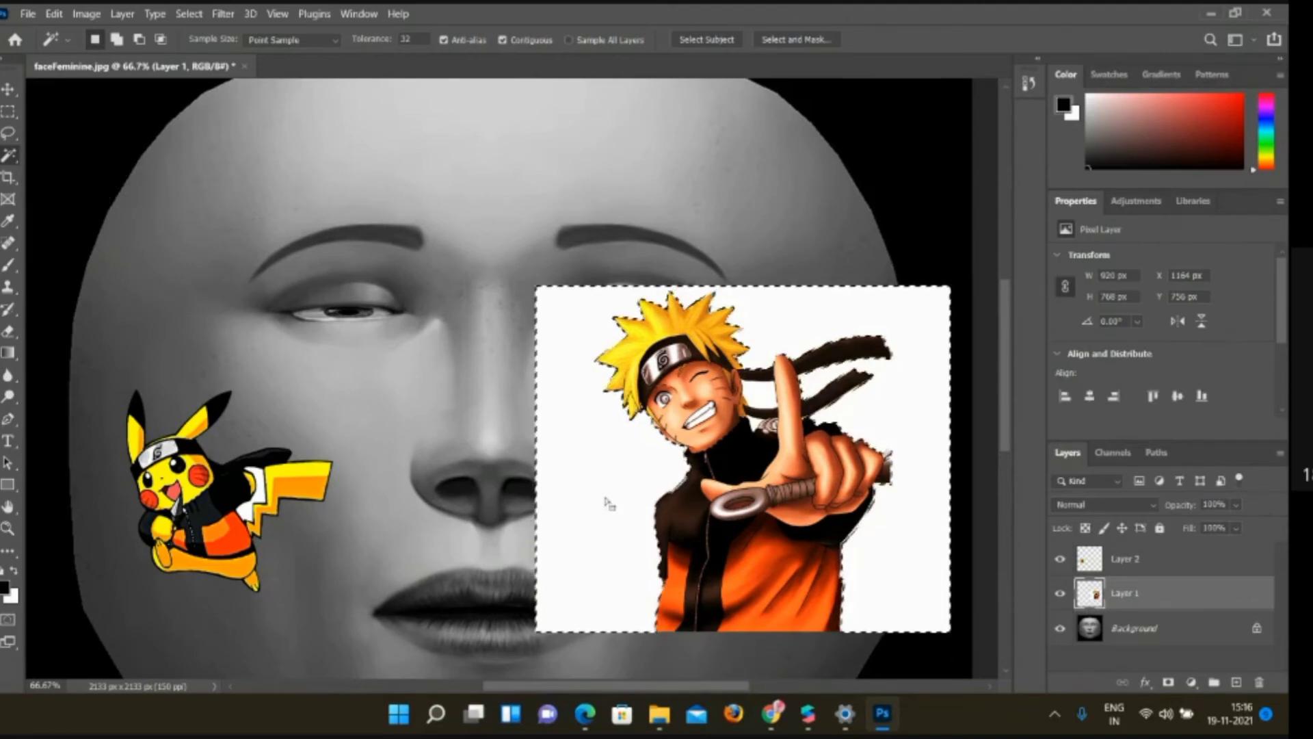
key(Delete)
scroll(357, 408, down, 2)
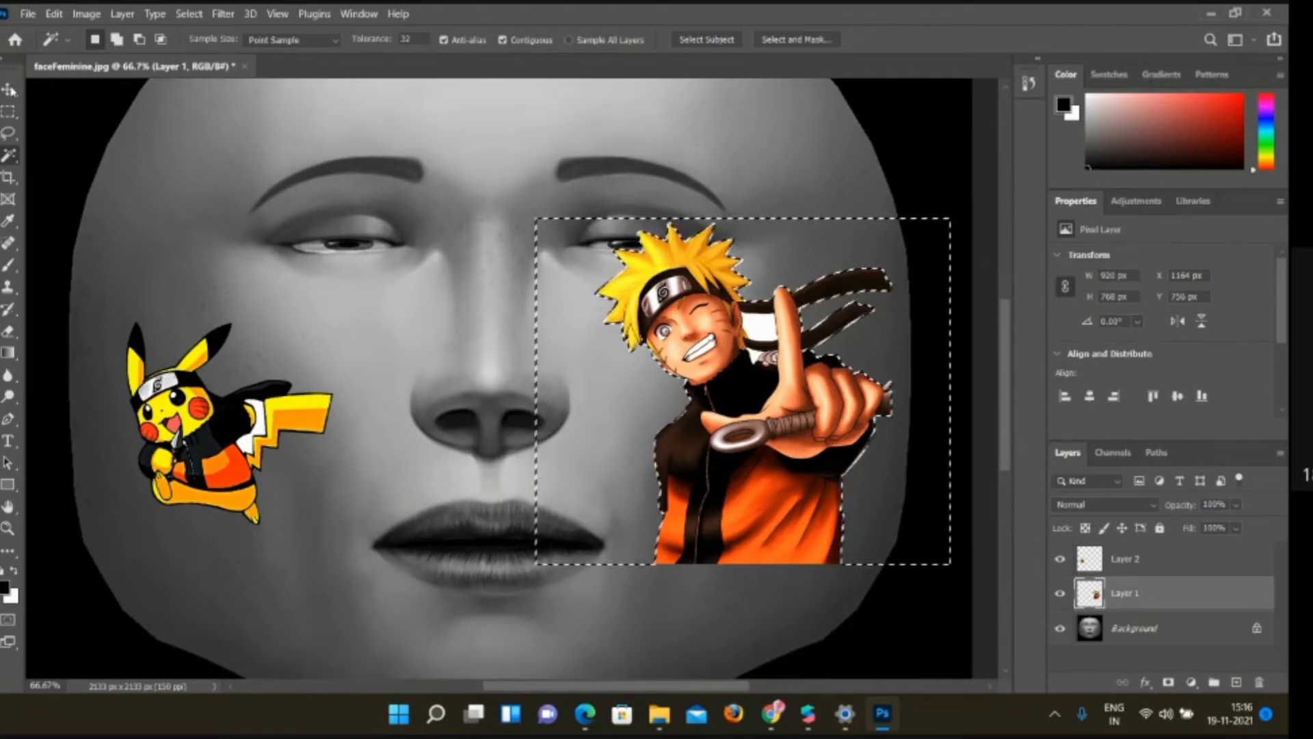
Try to move the Naruto cut-out on the face texture with the Move tool, and undo the change
click(9, 91)
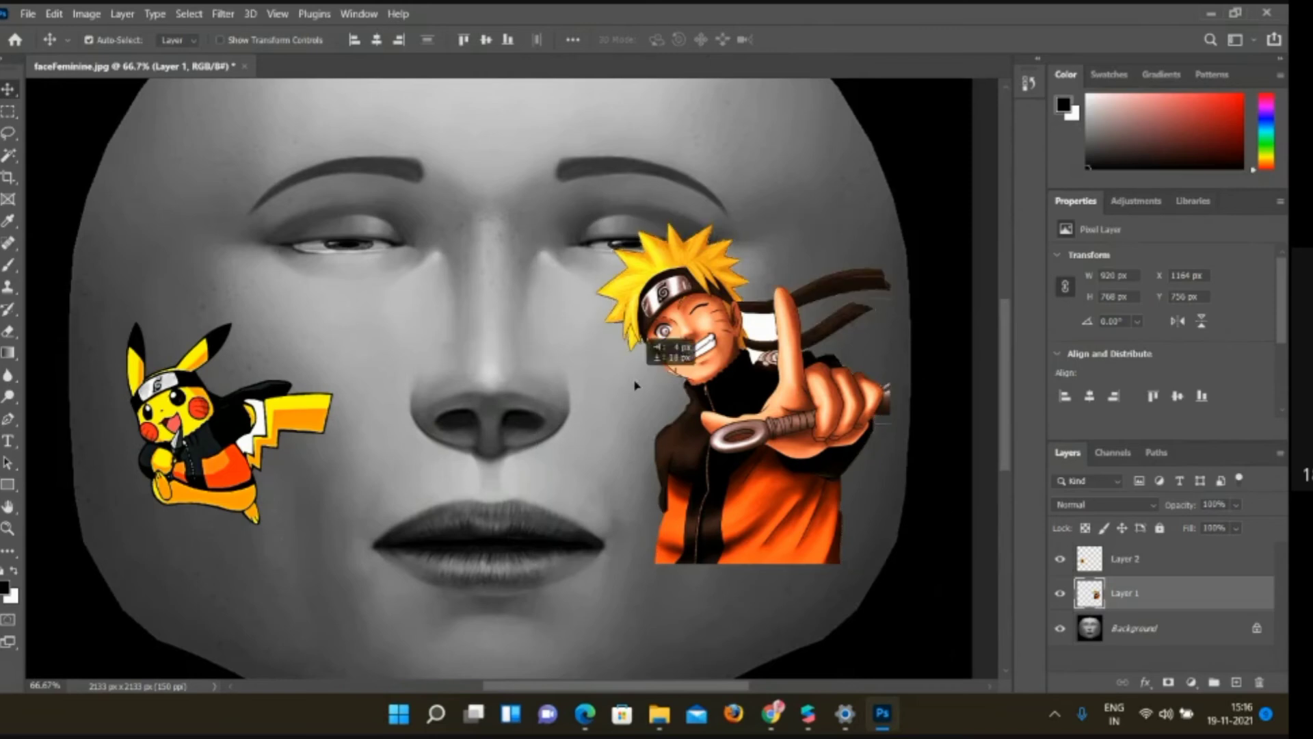
drag(635, 385, 708, 245)
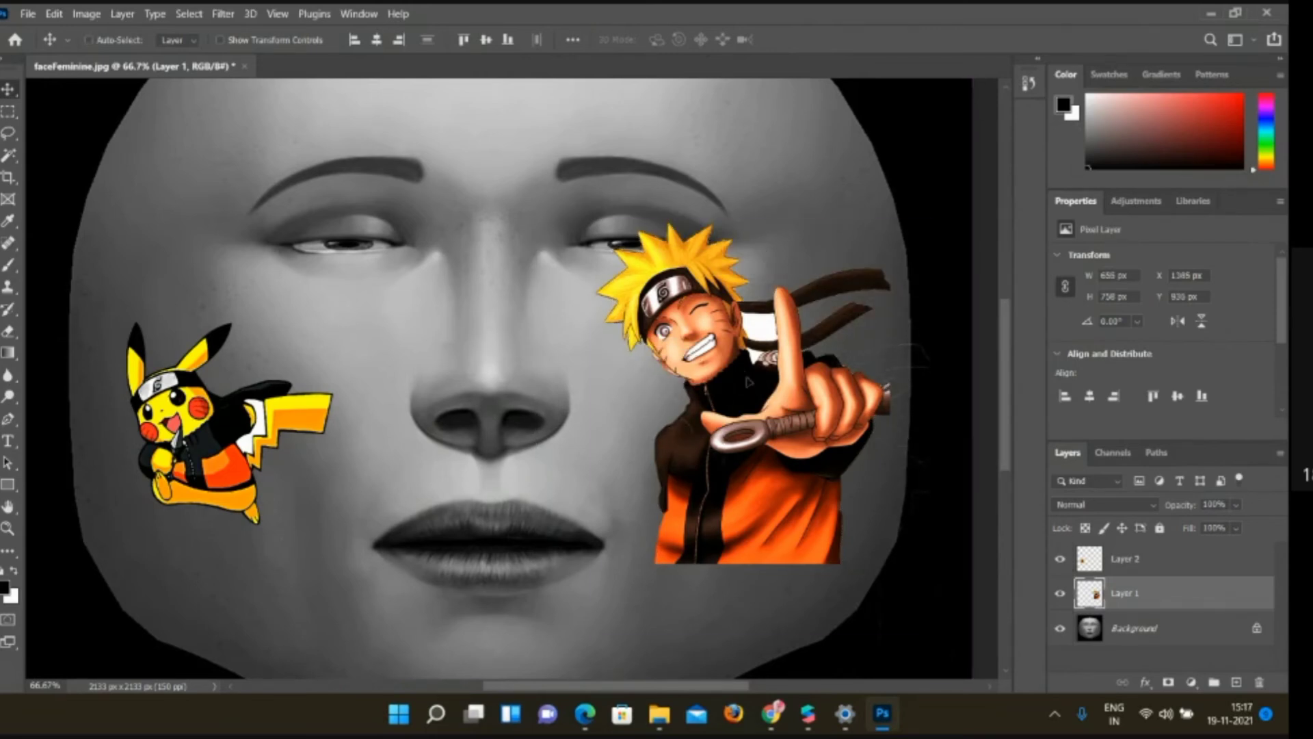
key(ctrl+y)
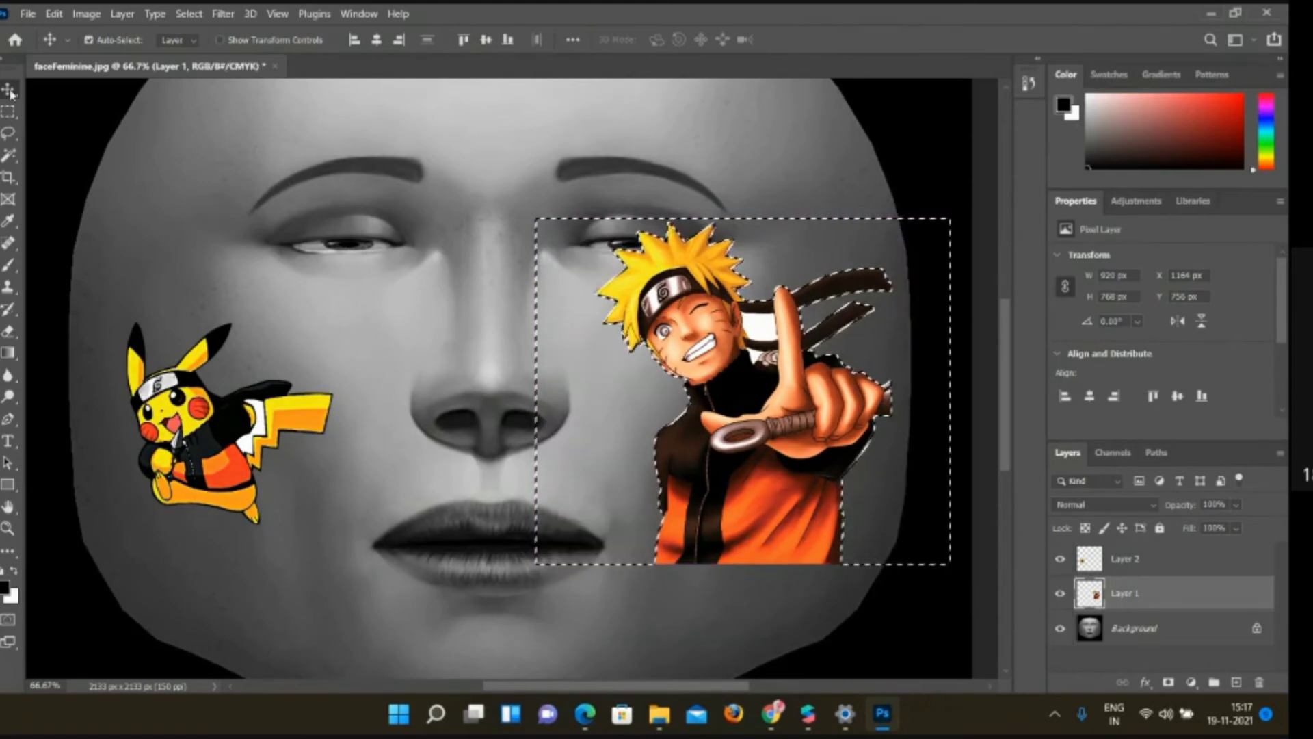
Move Pikachu slightly up toward the outer edge of the cheek and Naruto lower toward the face's opposite edge
click(698, 636)
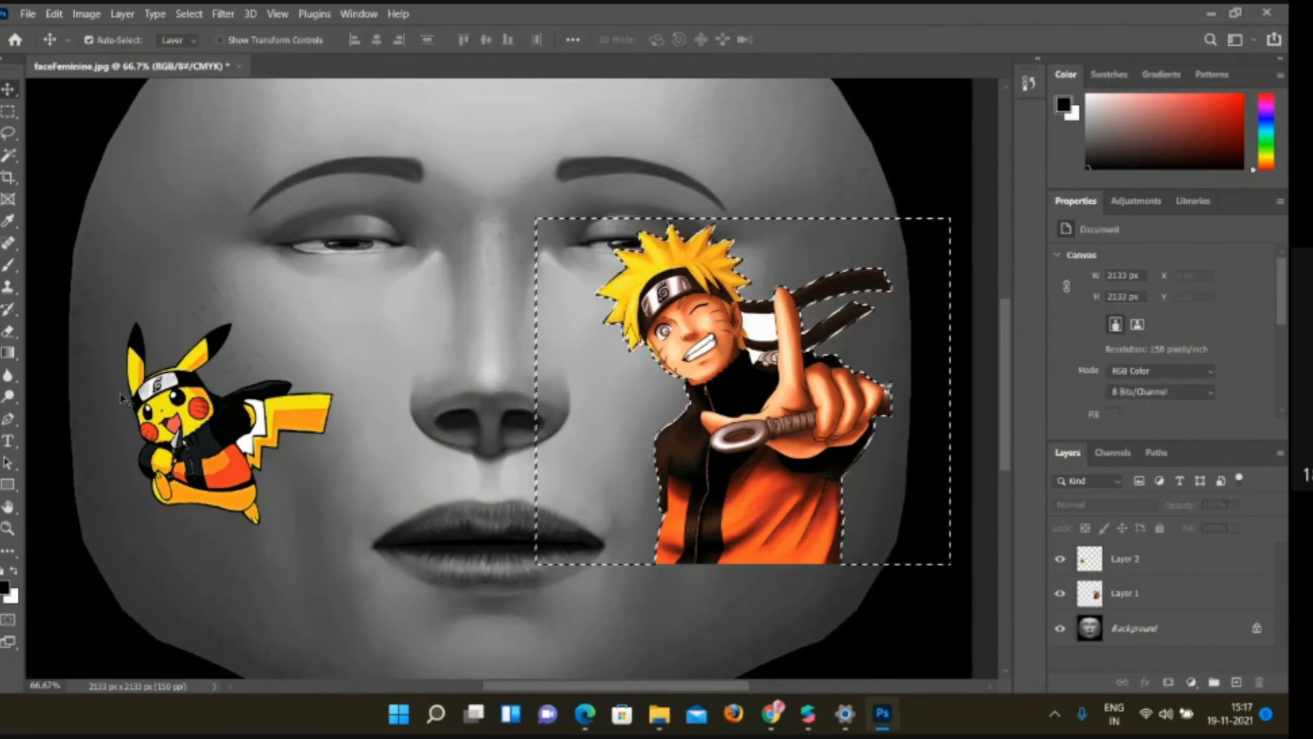
drag(168, 420, 145, 393)
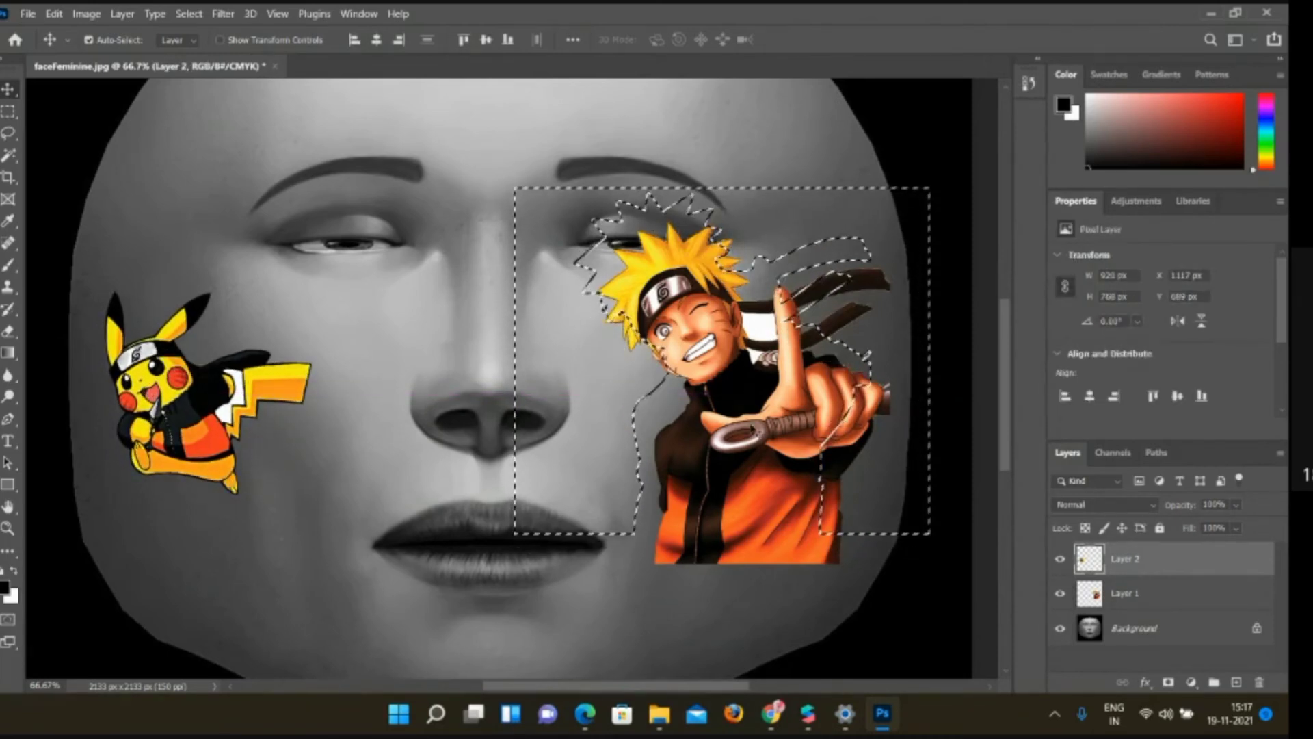
drag(752, 424, 772, 473)
click(196, 396)
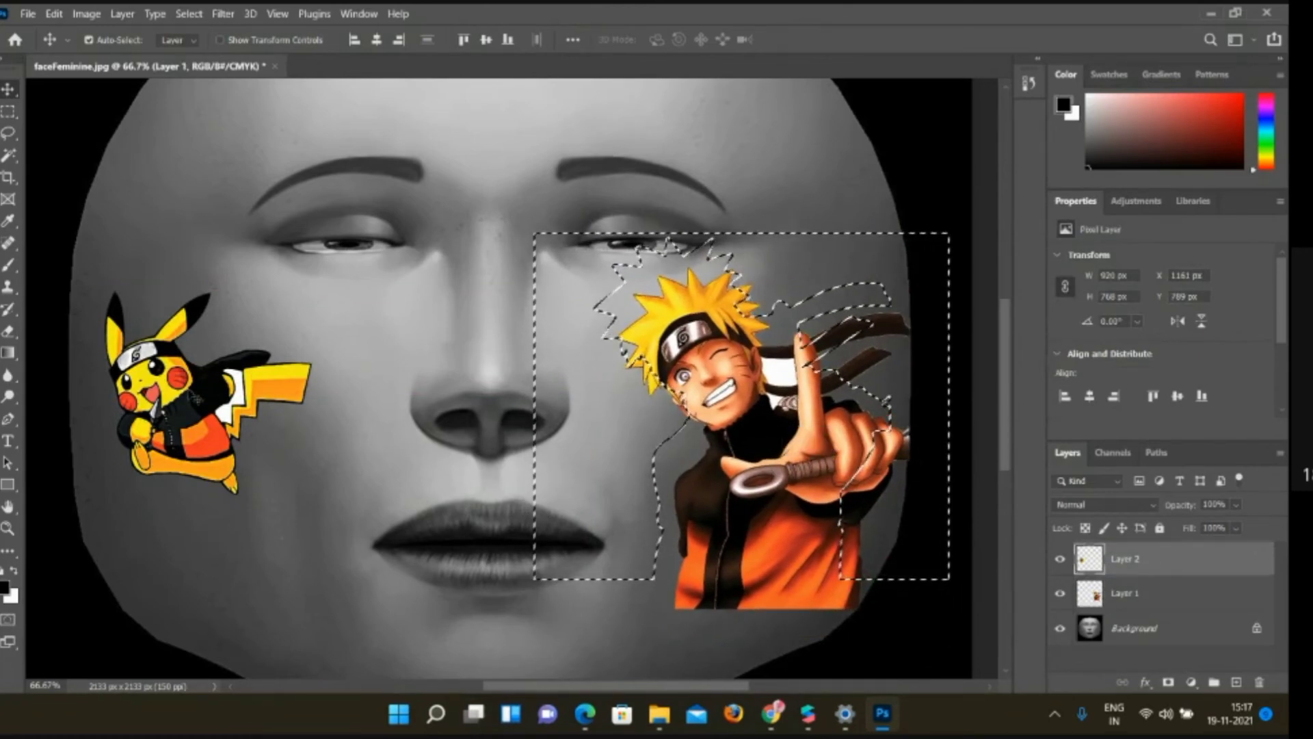
Try to draw a black rectangle of about 583 by 660 px over Pikachu and a second one of the same size below the mouth
click(8, 485)
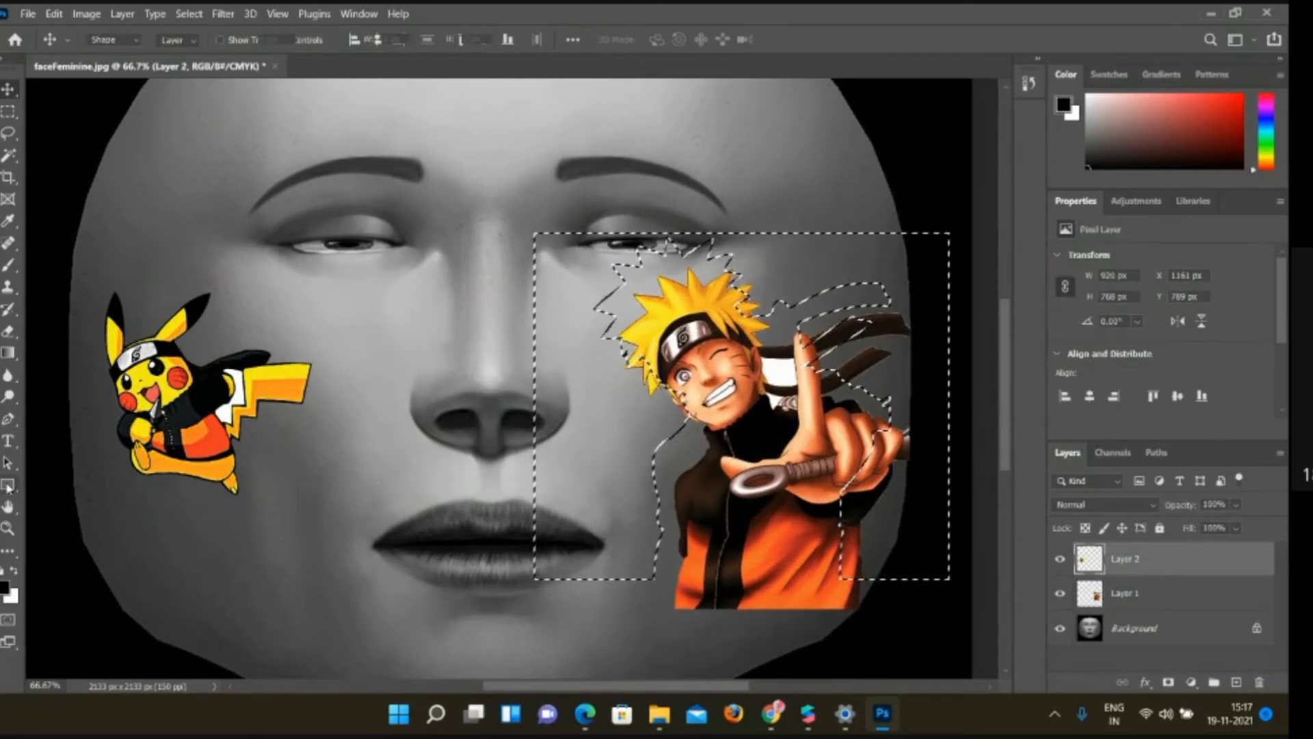
drag(89, 289, 352, 585)
click(418, 640)
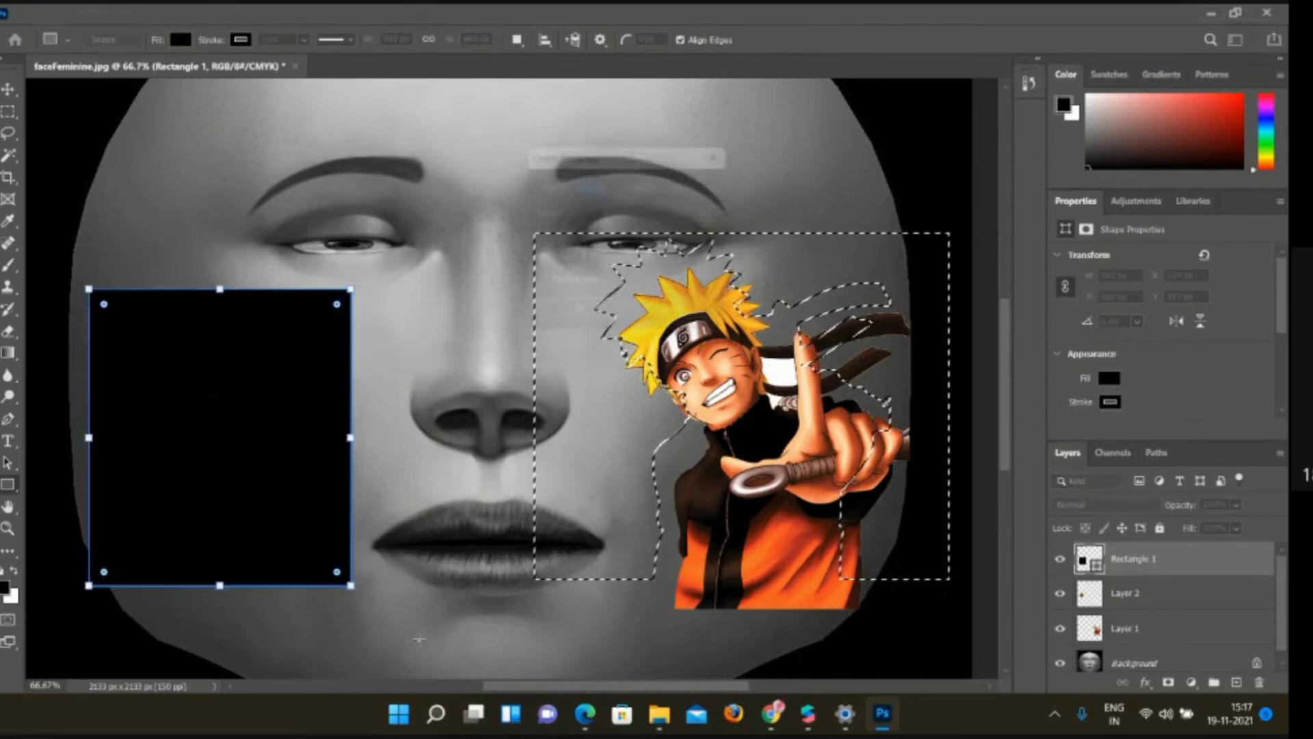
click(610, 322)
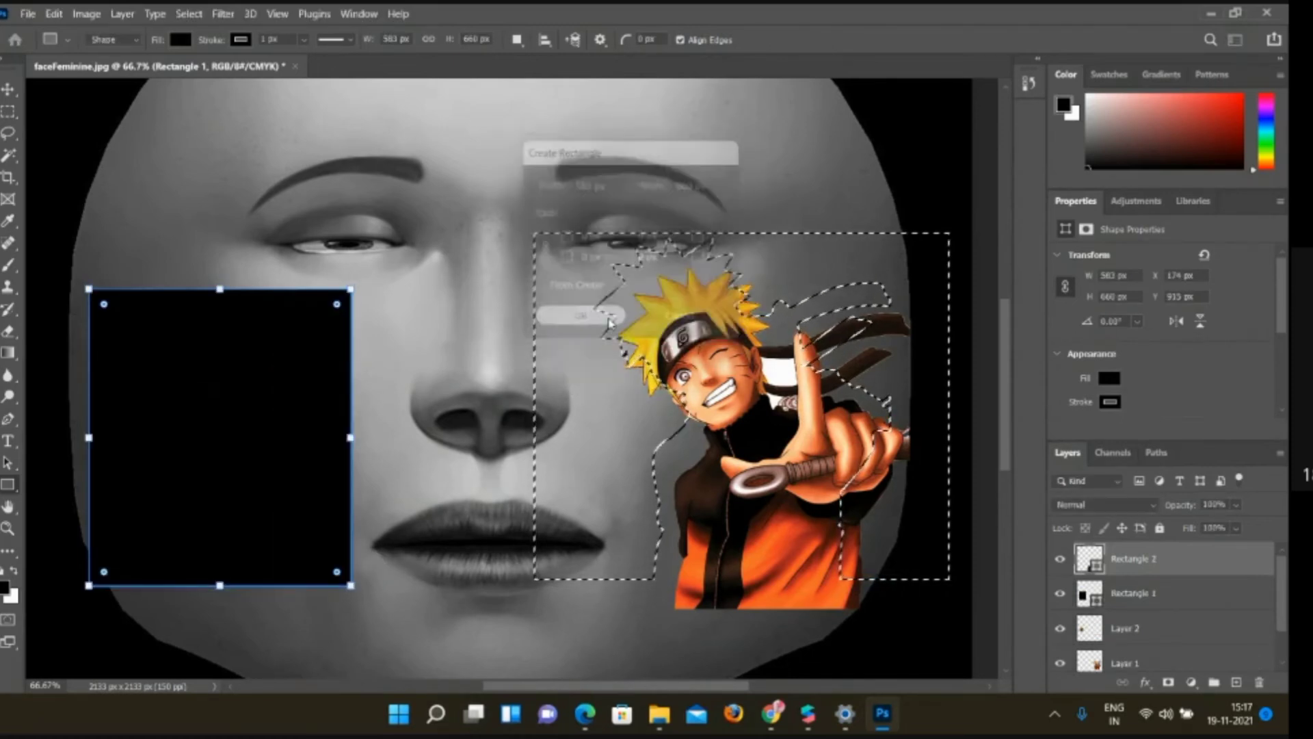
scroll(419, 489, down, 5)
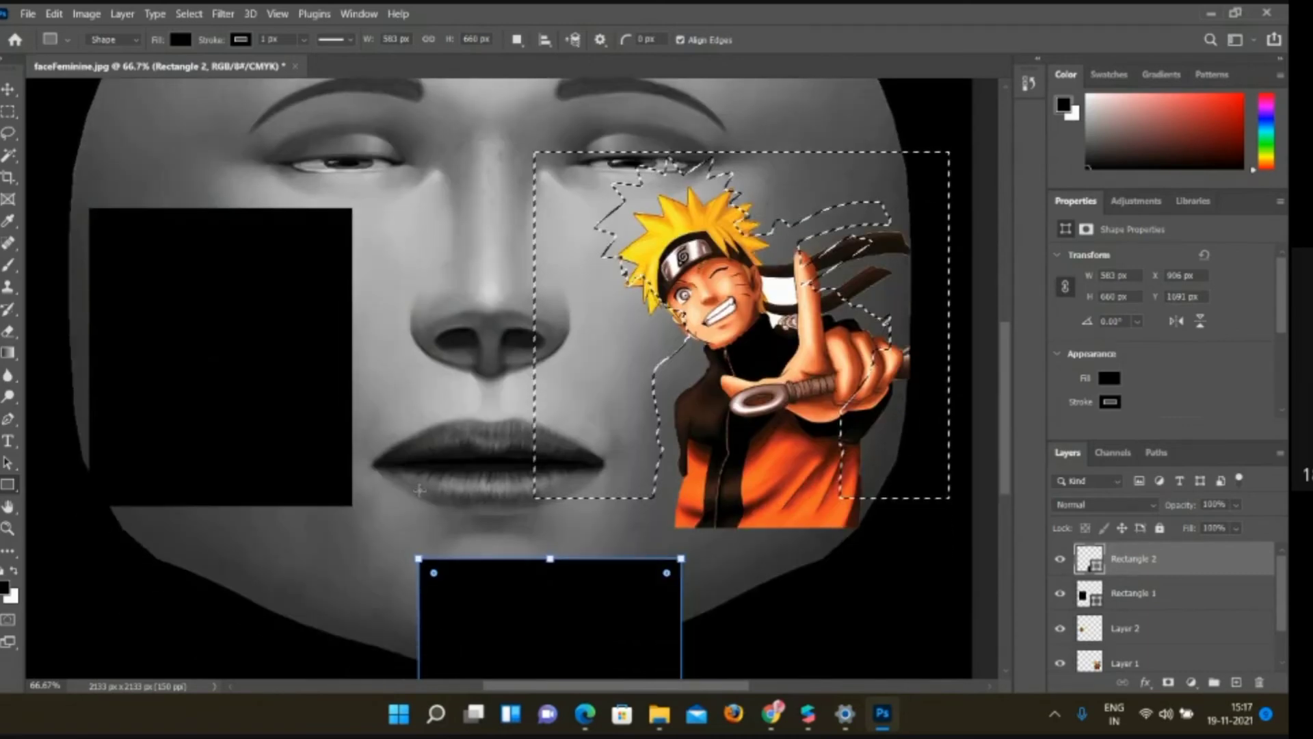
scroll(419, 489, up, 6)
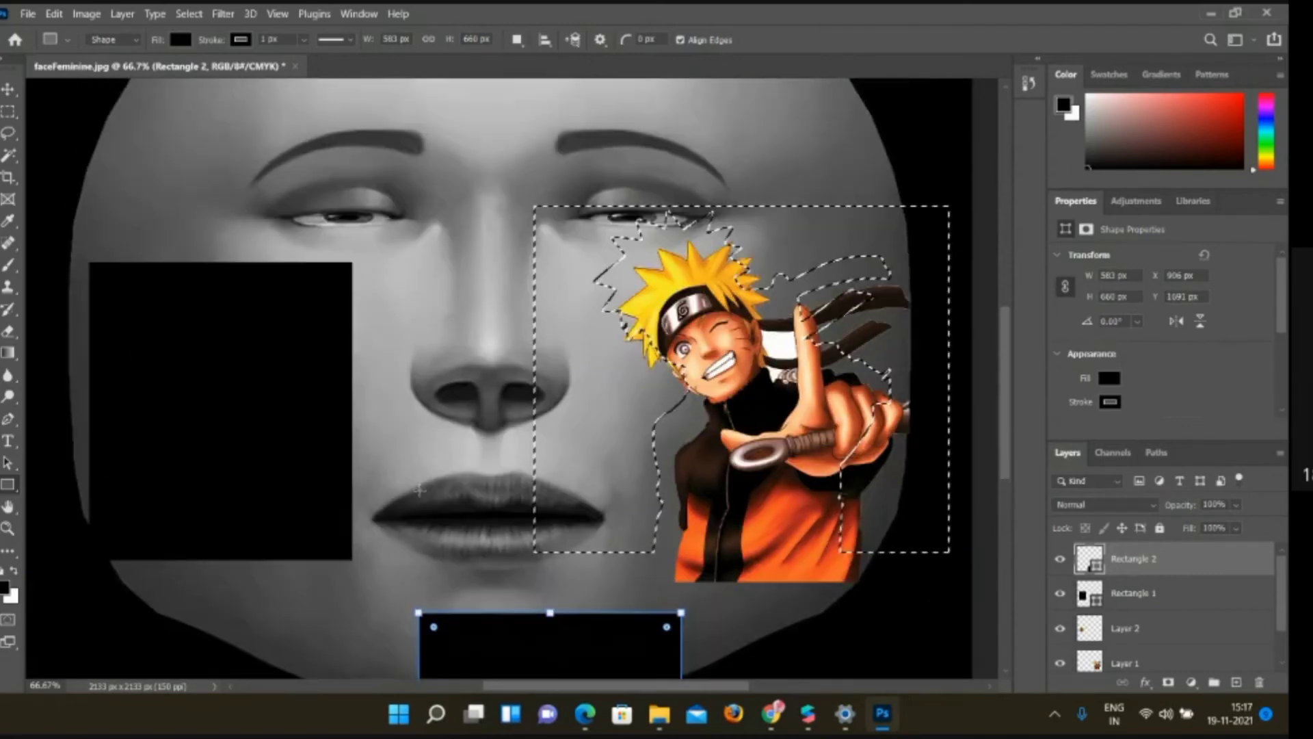
click(194, 425)
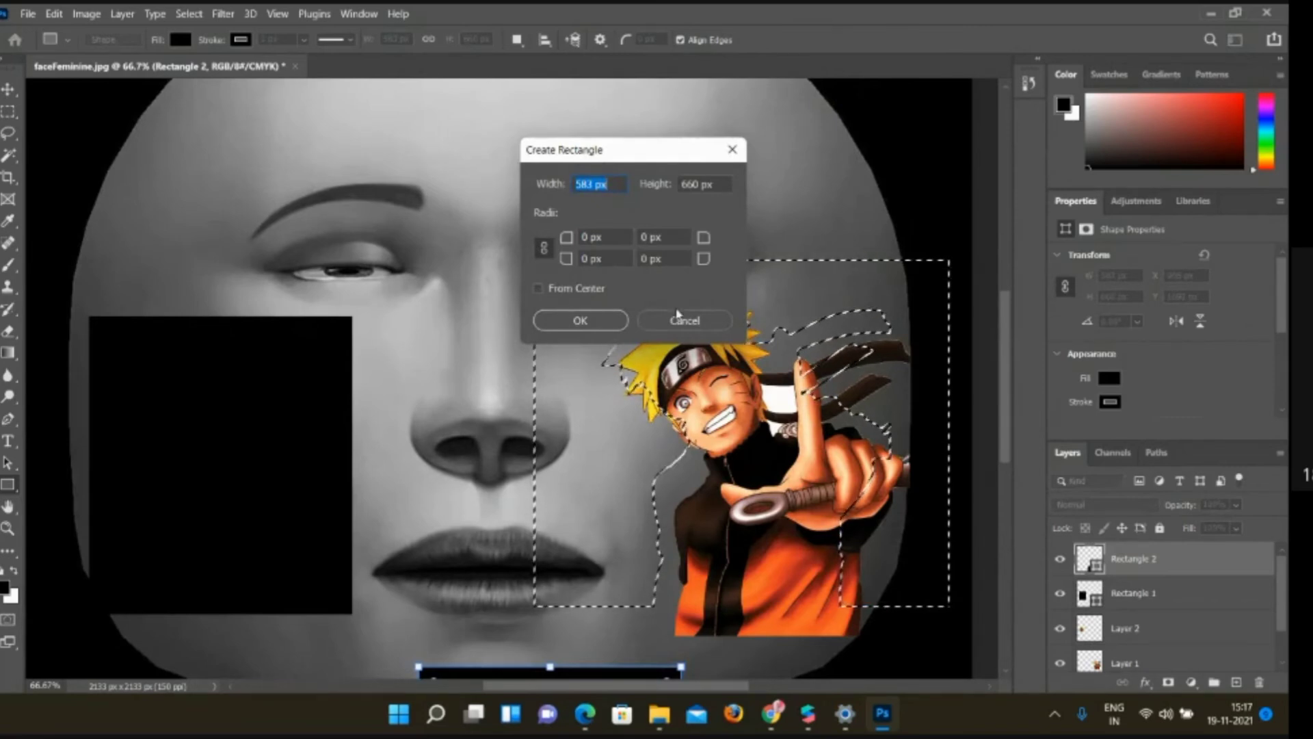
click(680, 319)
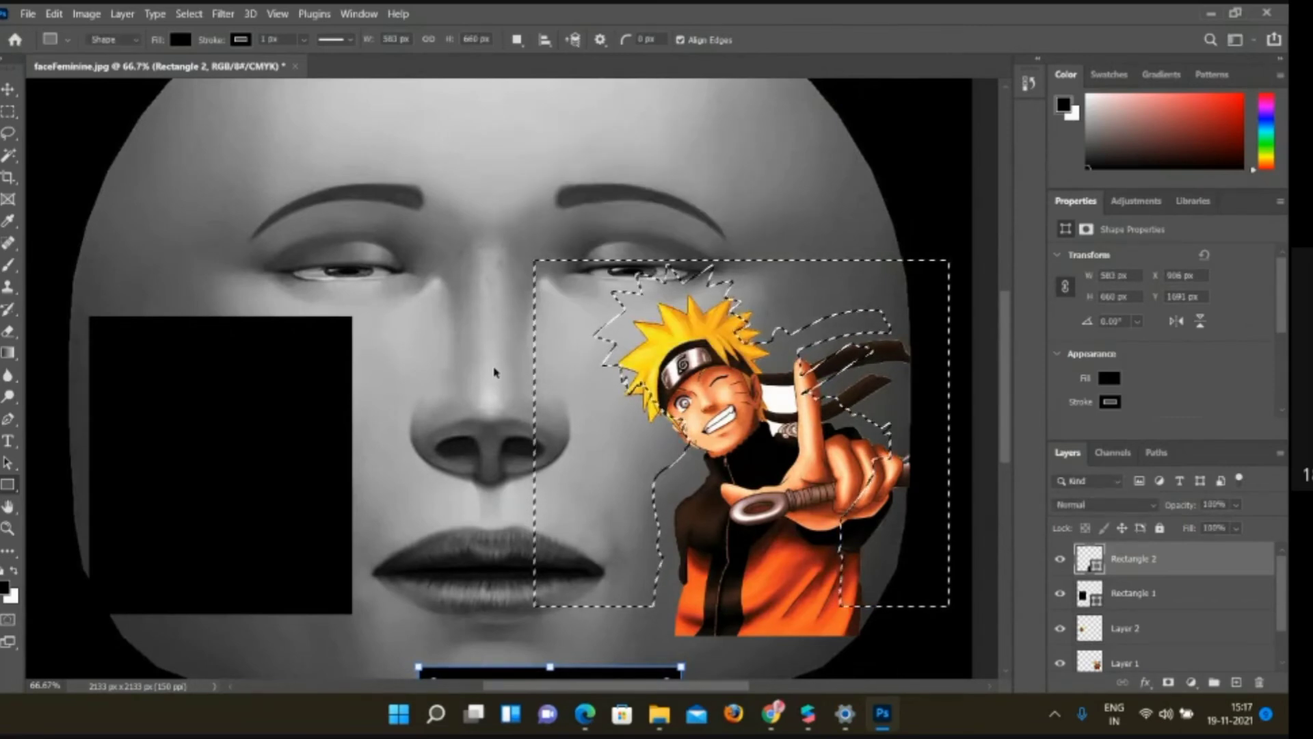
Undo the rectangles drawn on the face texture and cancel creating any further rectangle
key(ctrl+z)
key(ctrl+z)
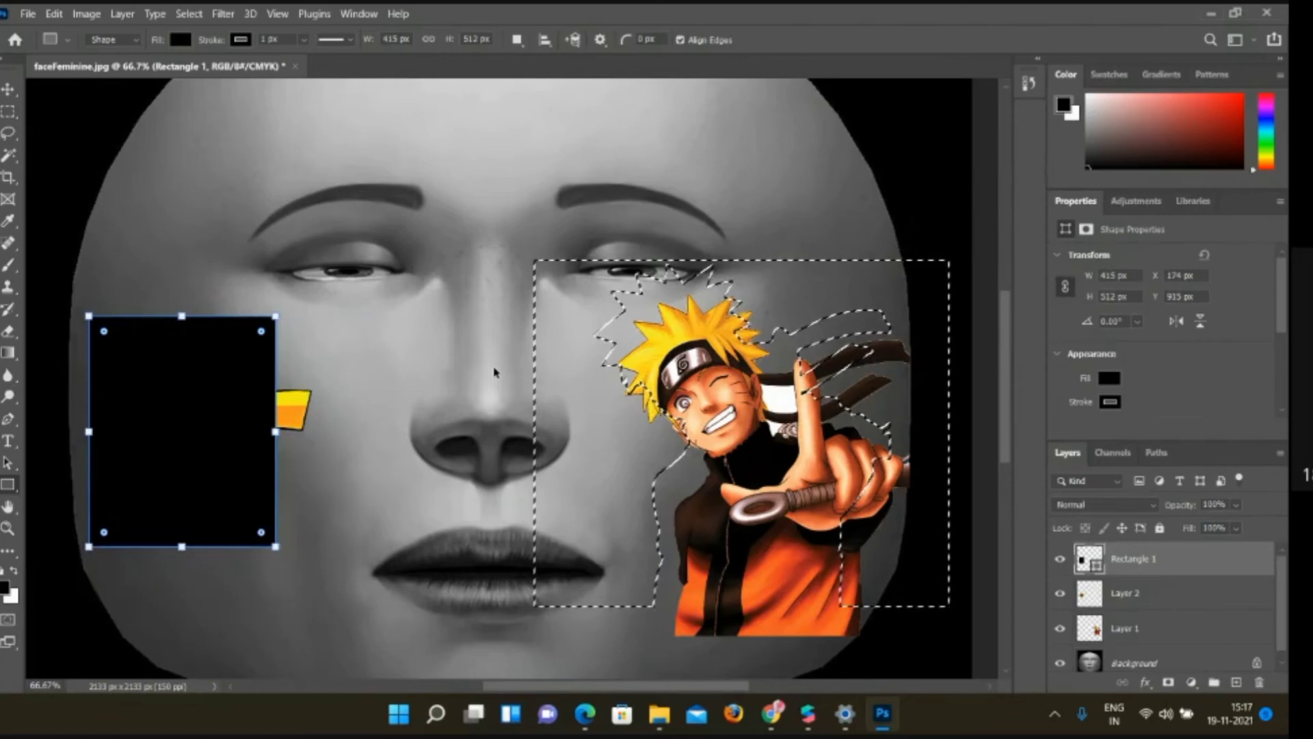
click(317, 475)
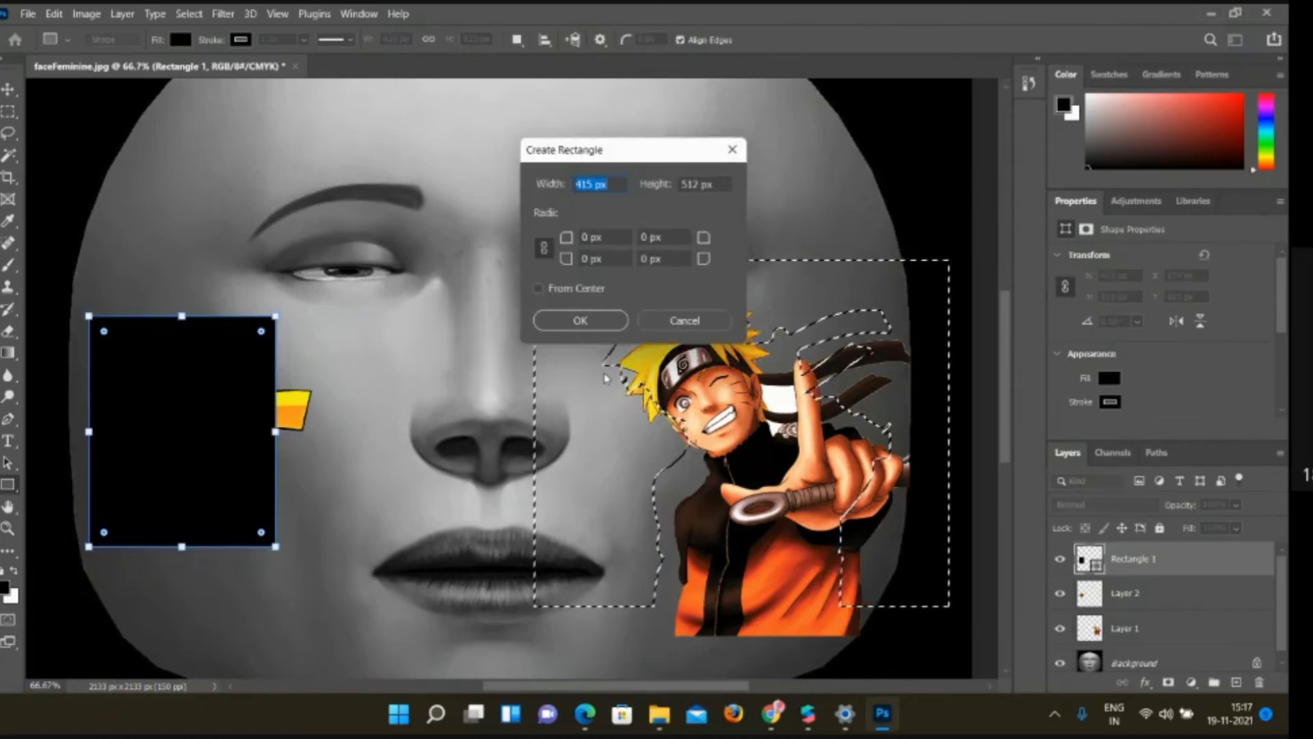
click(663, 323)
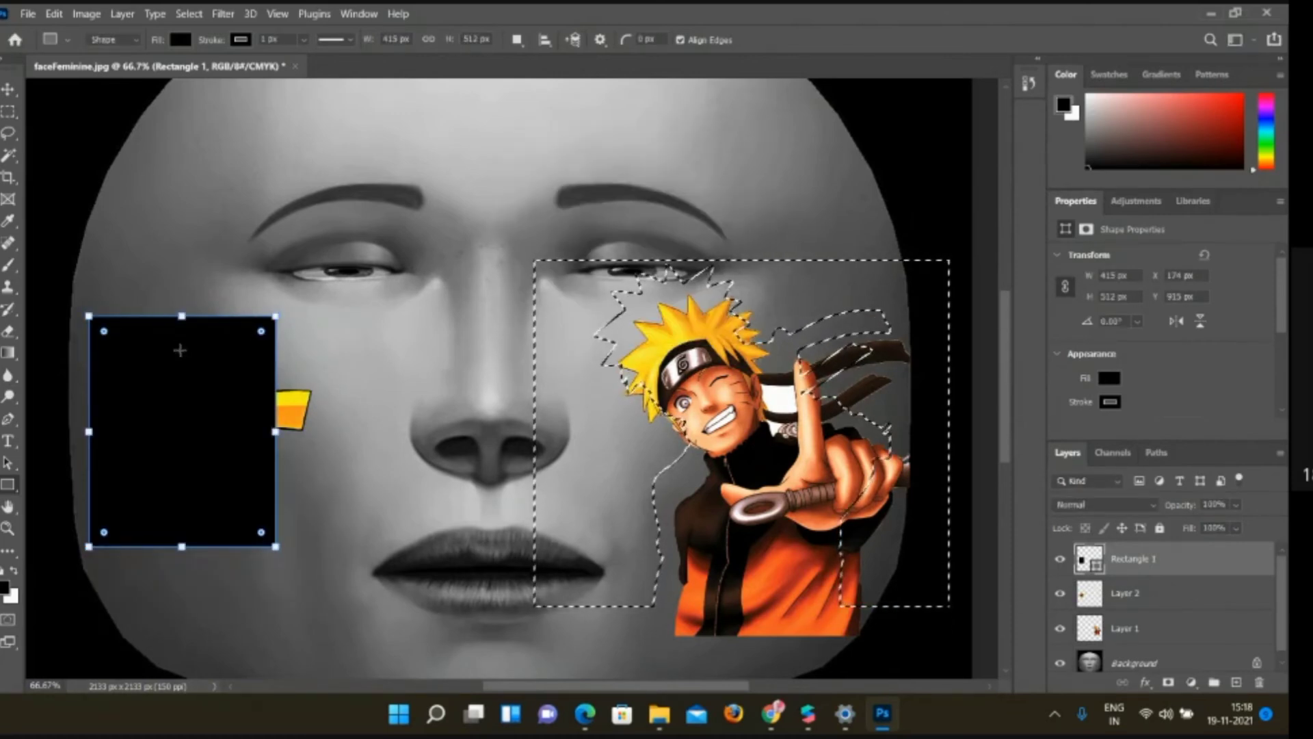
key(ctrl+z)
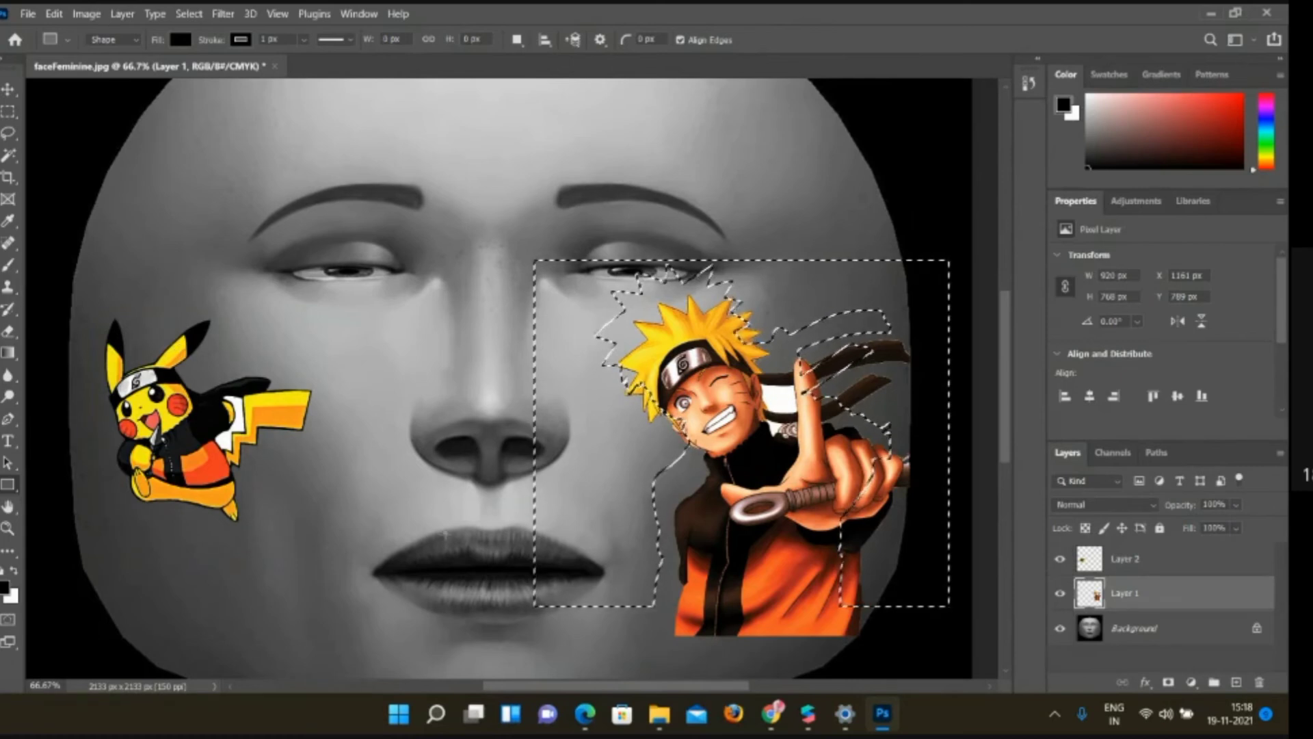
scroll(445, 533, down, 1)
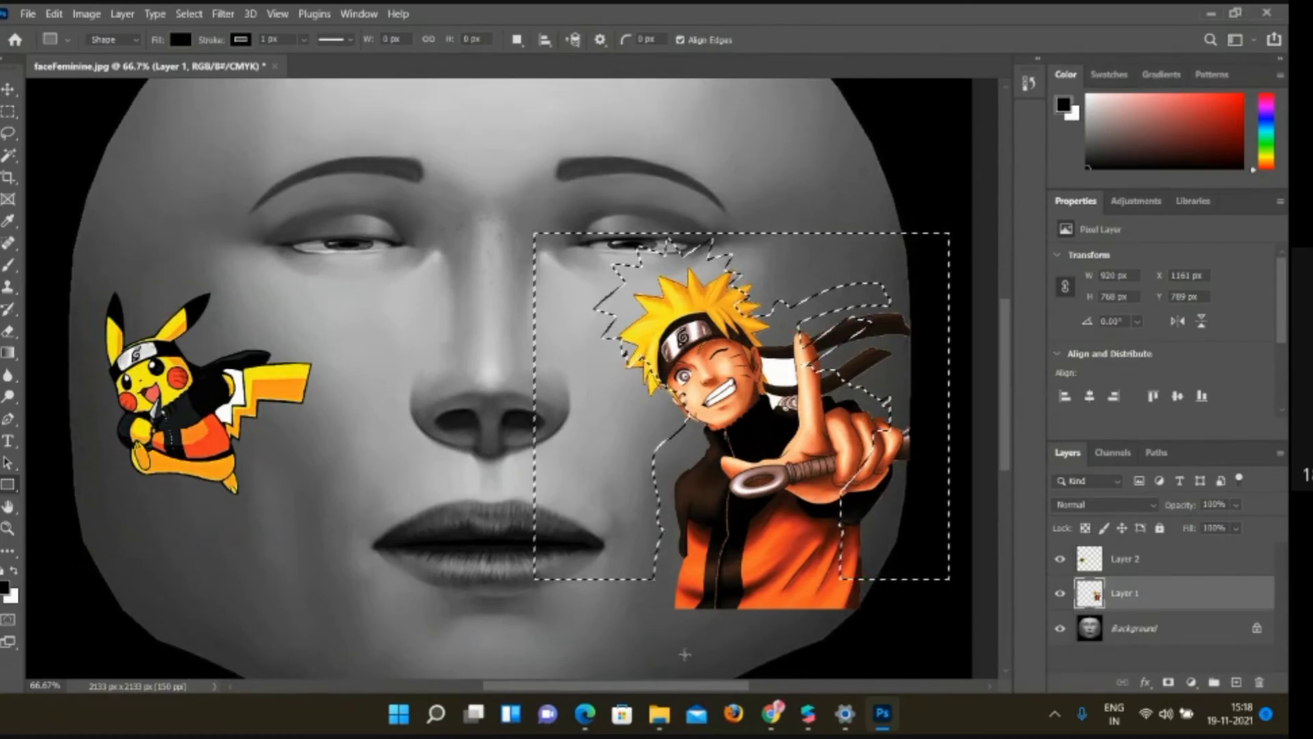
click(890, 657)
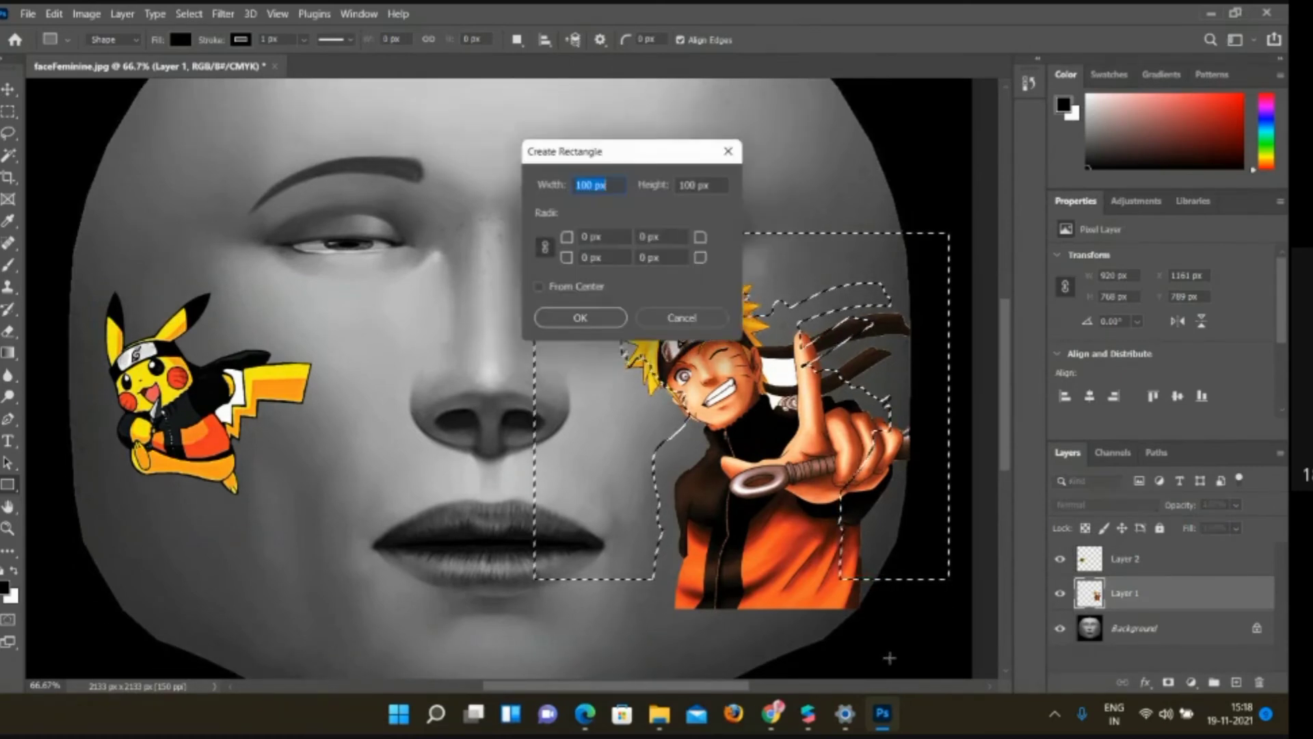
click(719, 319)
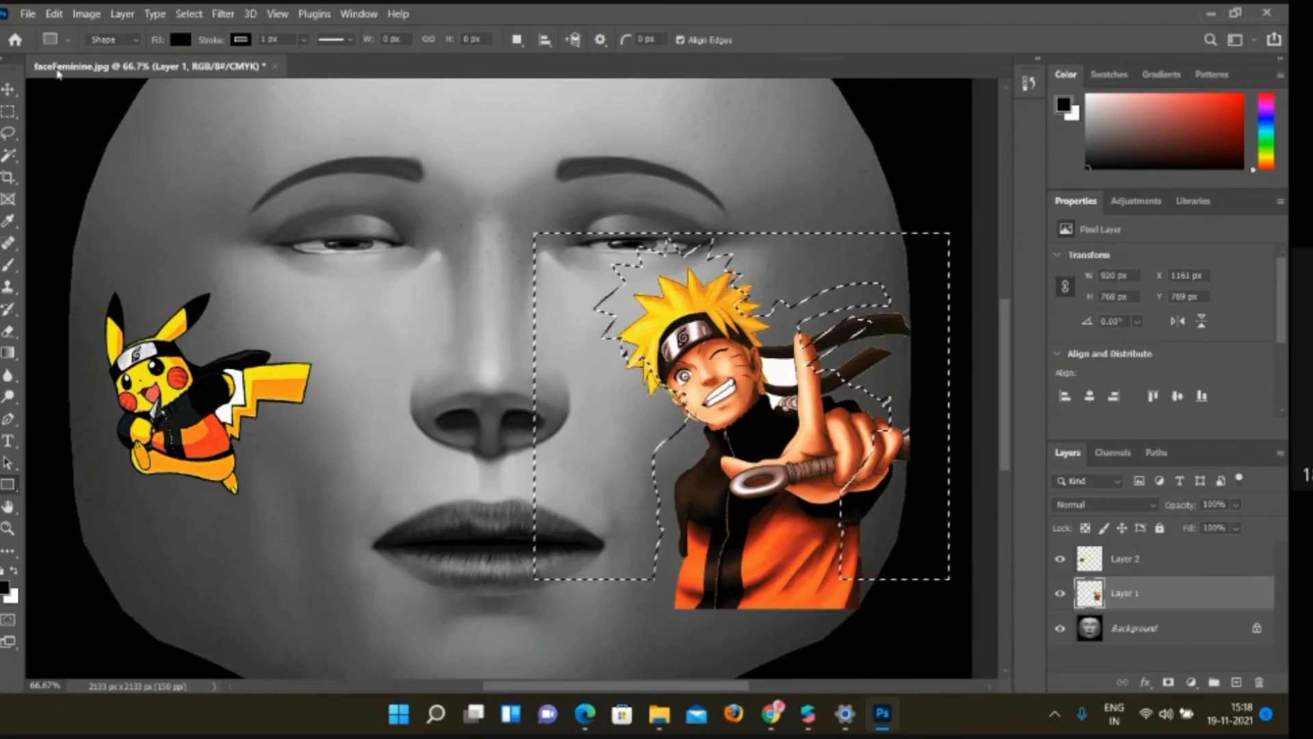
Move Pikachu slightly lower on the cheek and set its layer's blend mode to Multiply
click(8, 89)
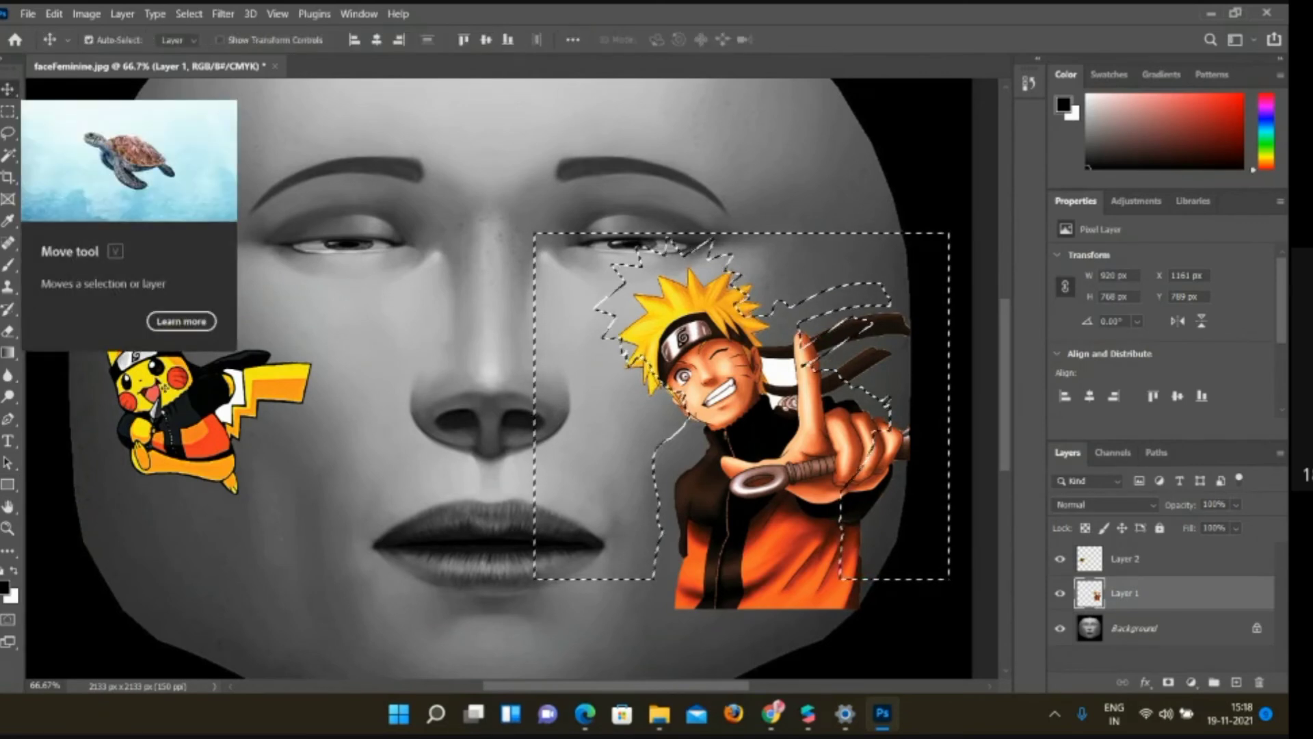
drag(167, 393, 167, 420)
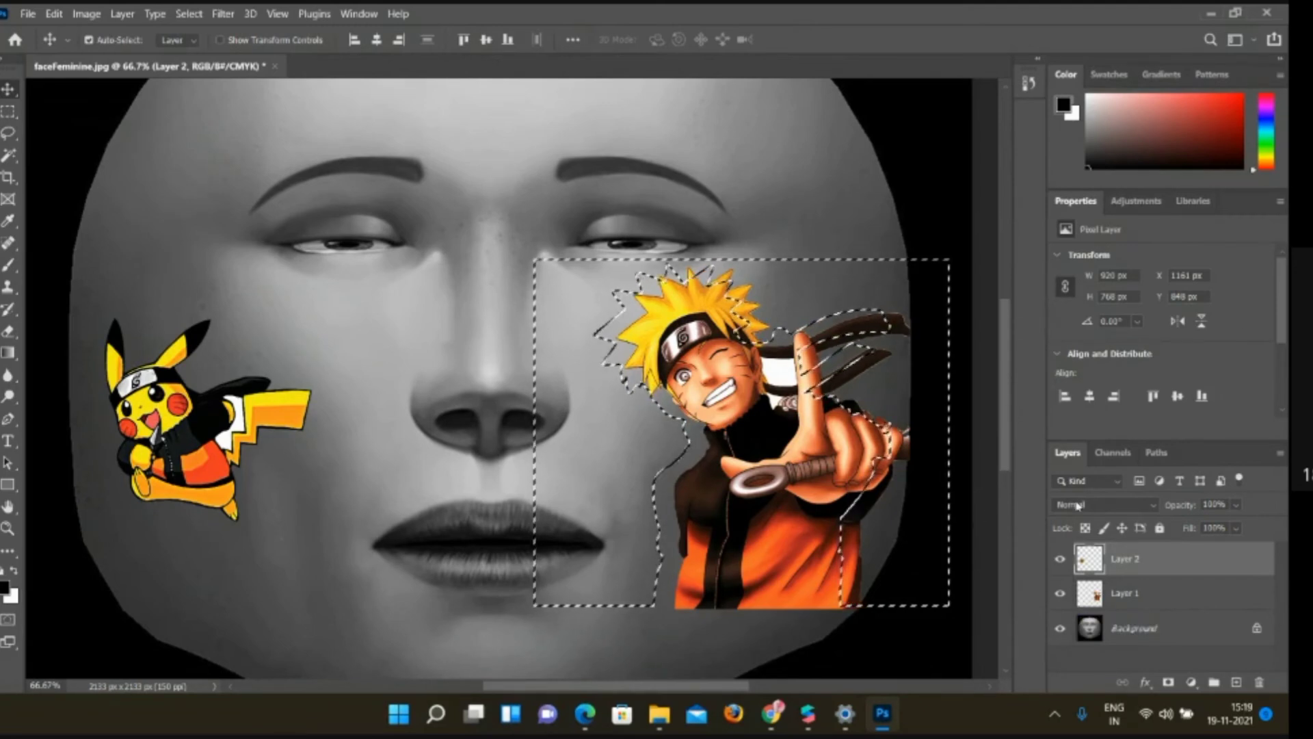
click(1154, 512)
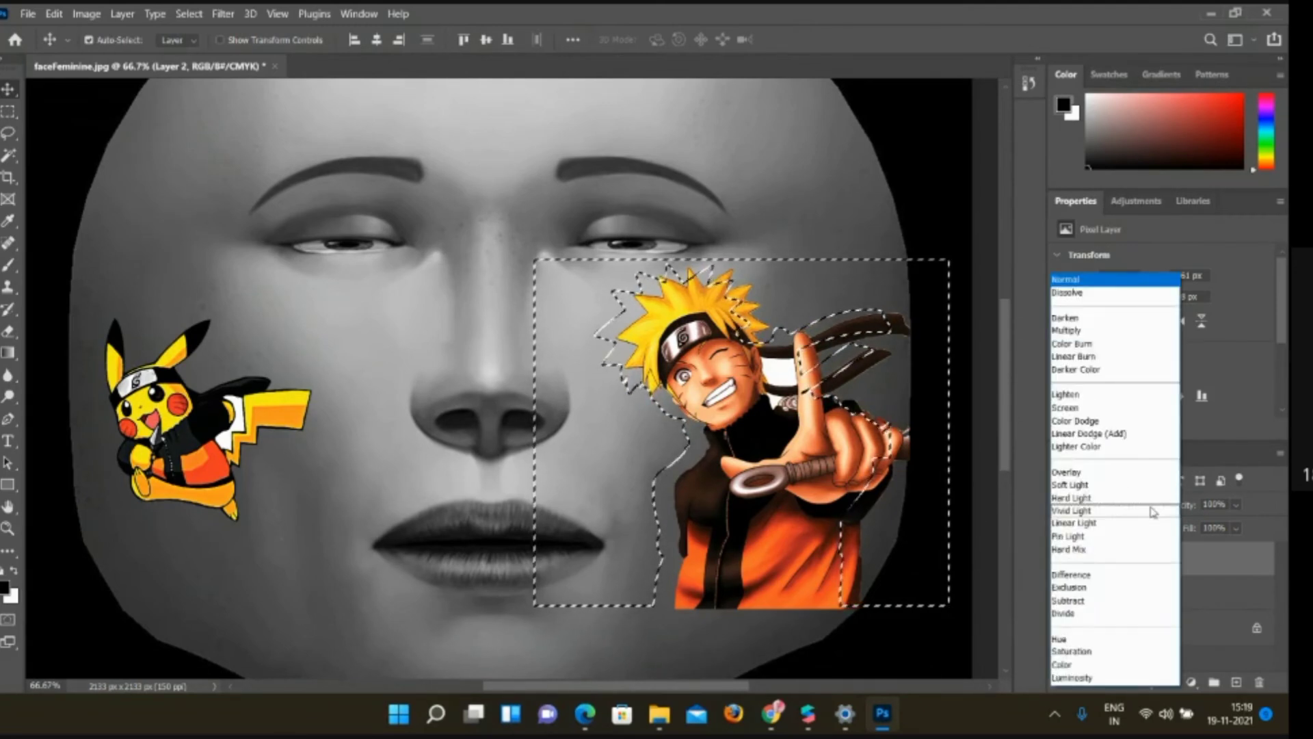
key(Escape)
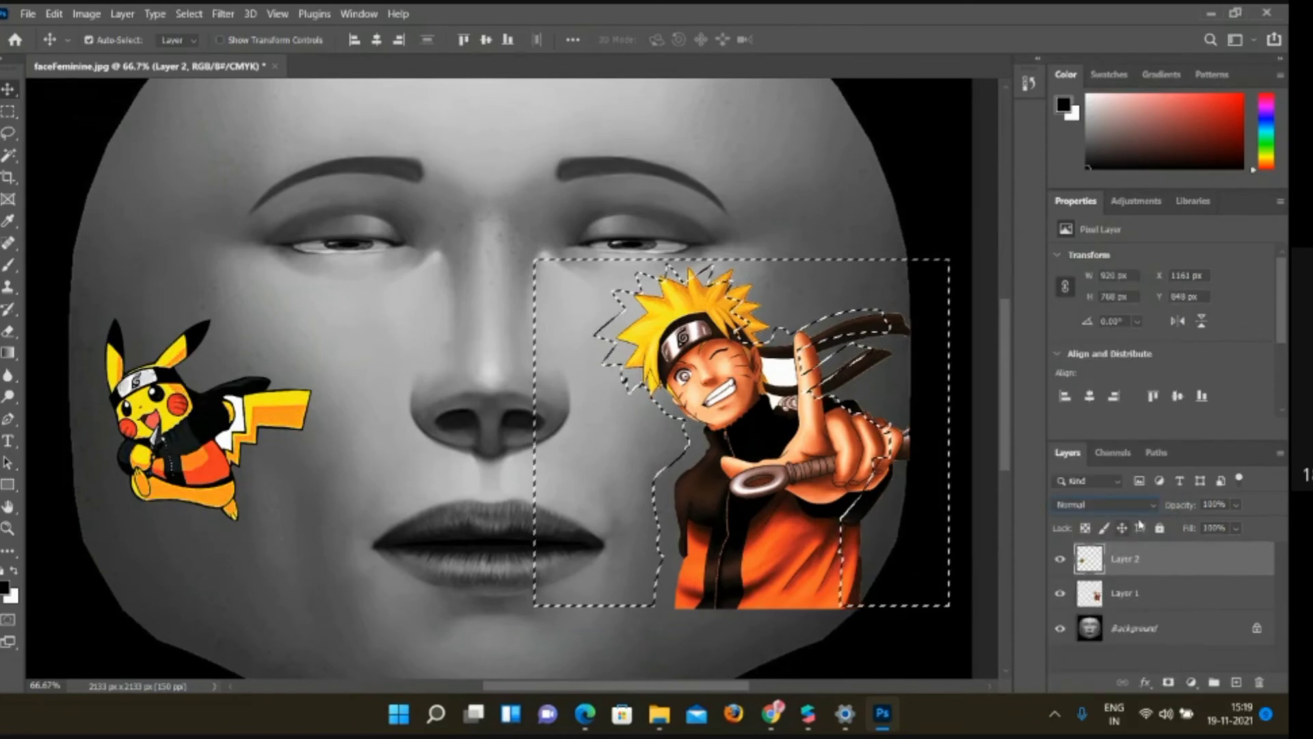
click(1155, 510)
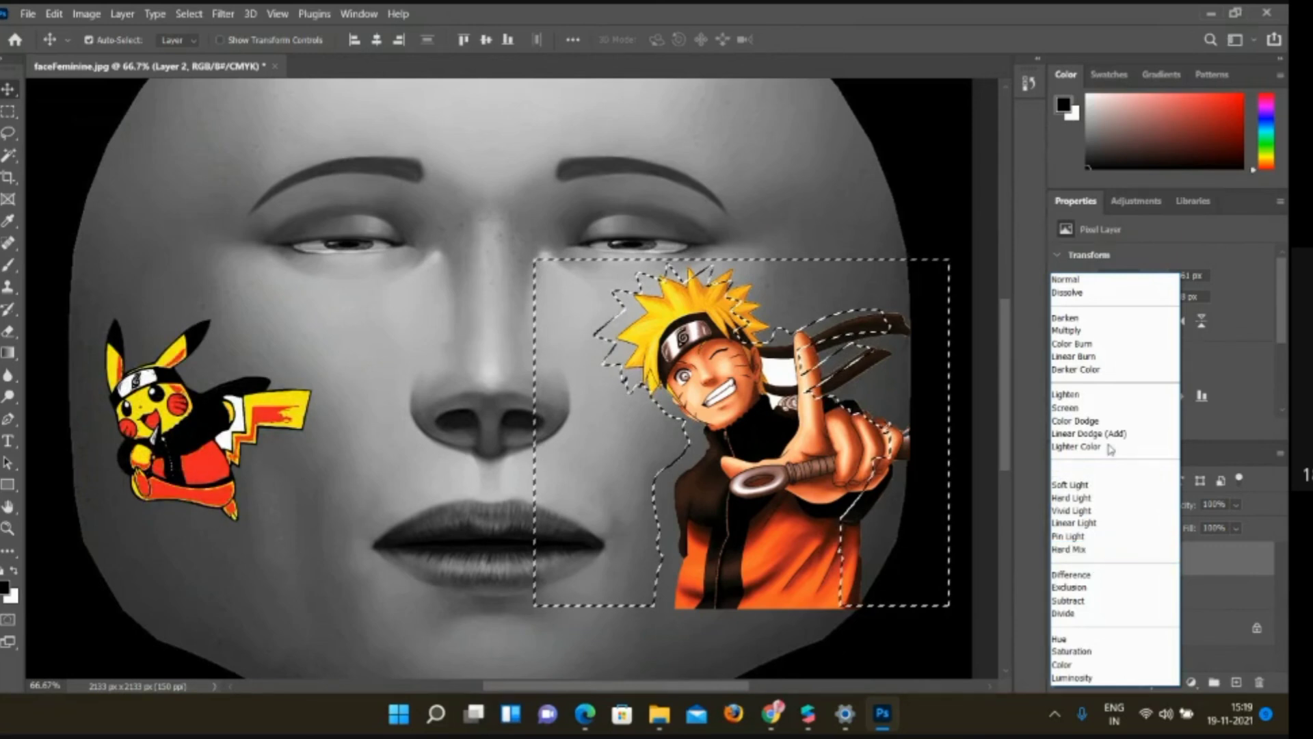
click(1103, 336)
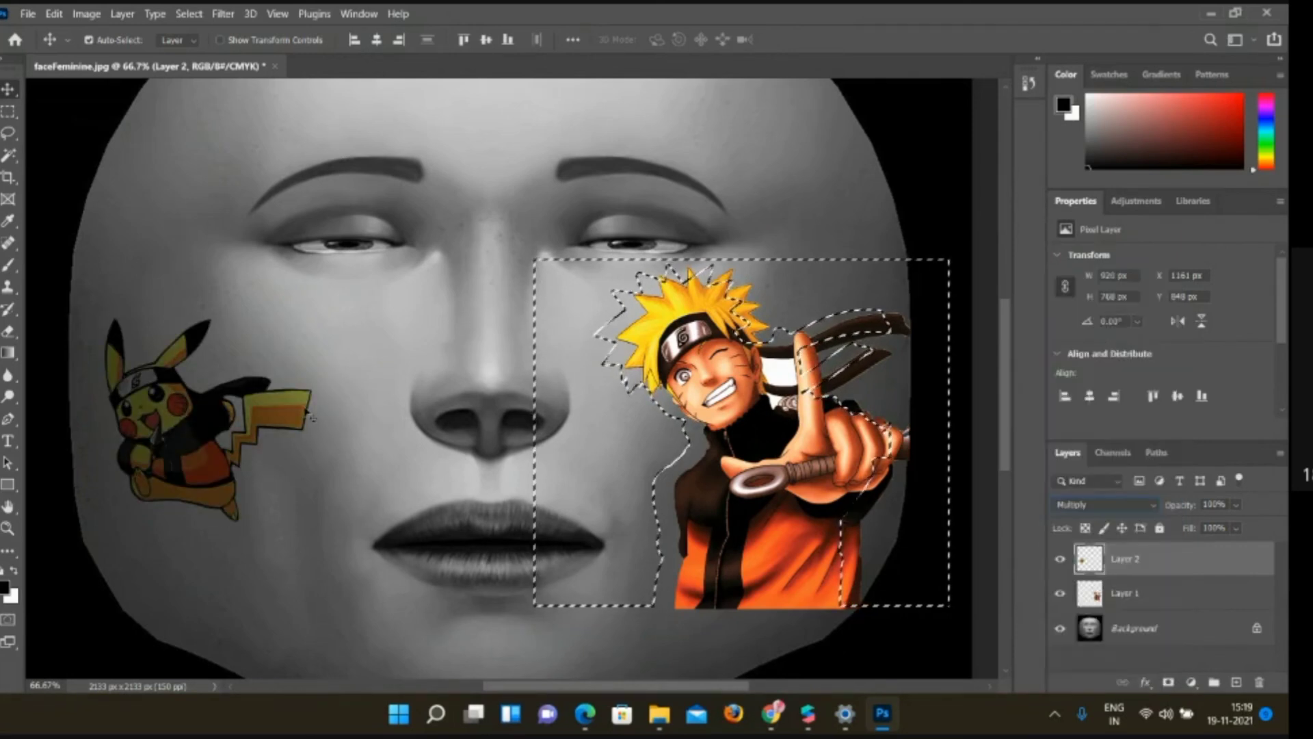
Set the Naruto layer's blend mode to Multiply and deselect the layer
click(1125, 593)
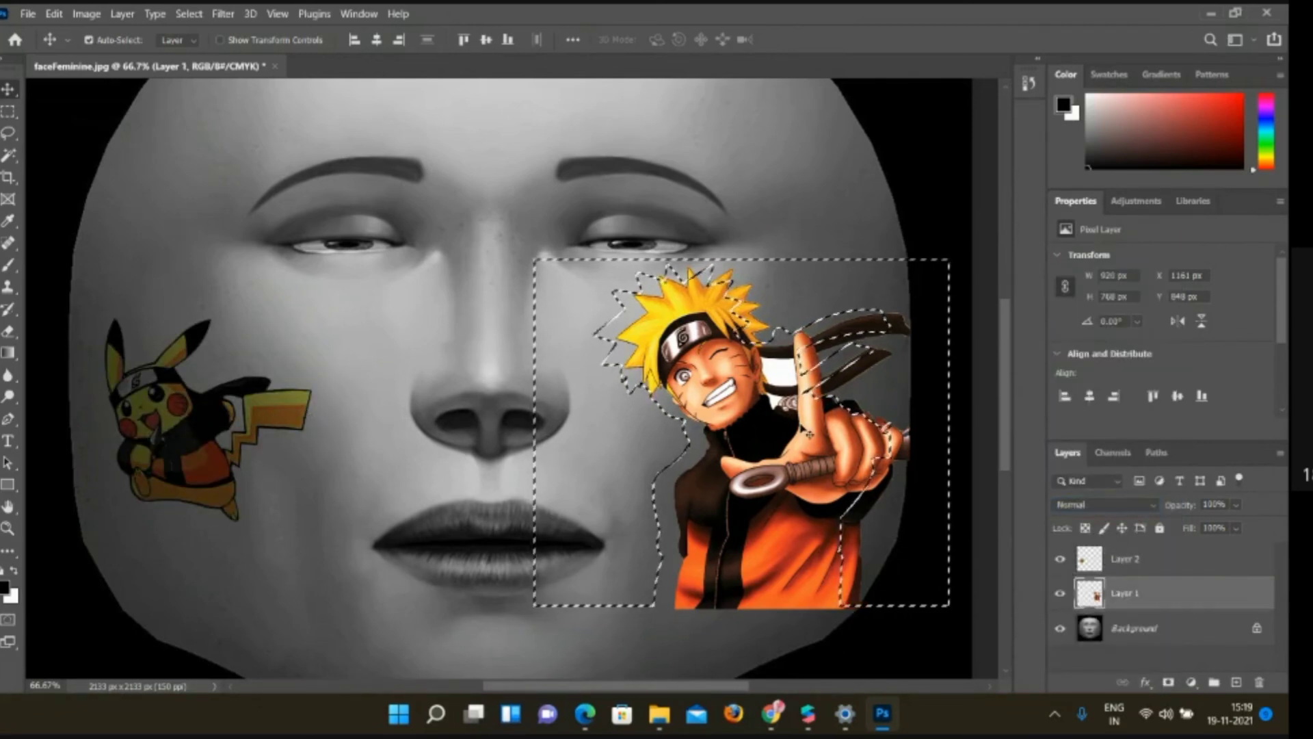
click(1149, 507)
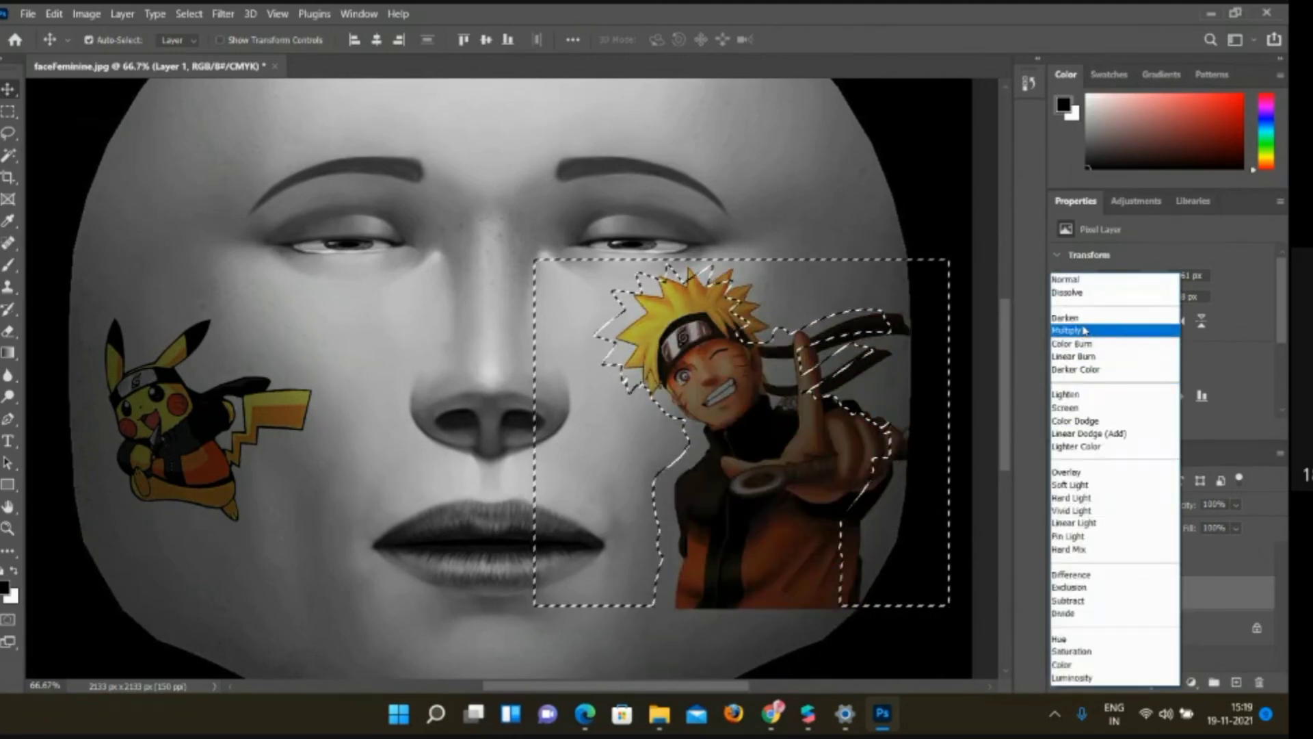
key(Escape)
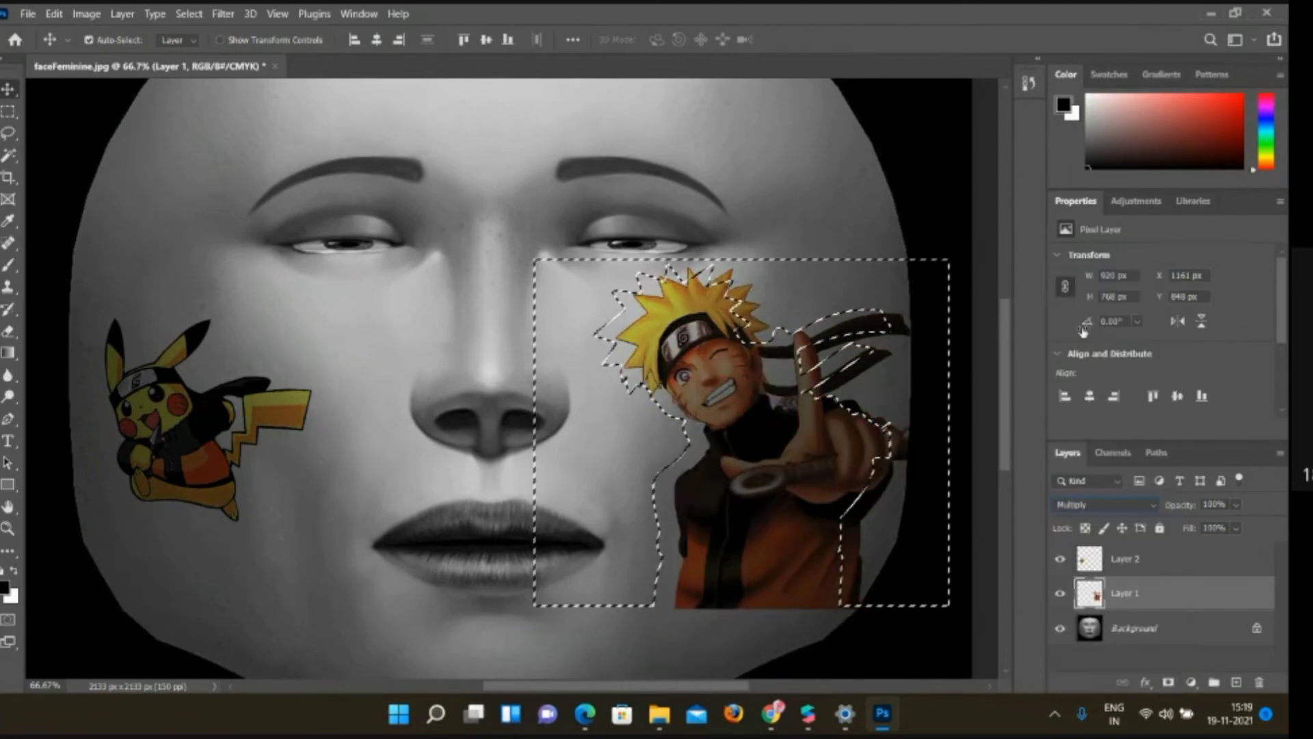
click(961, 643)
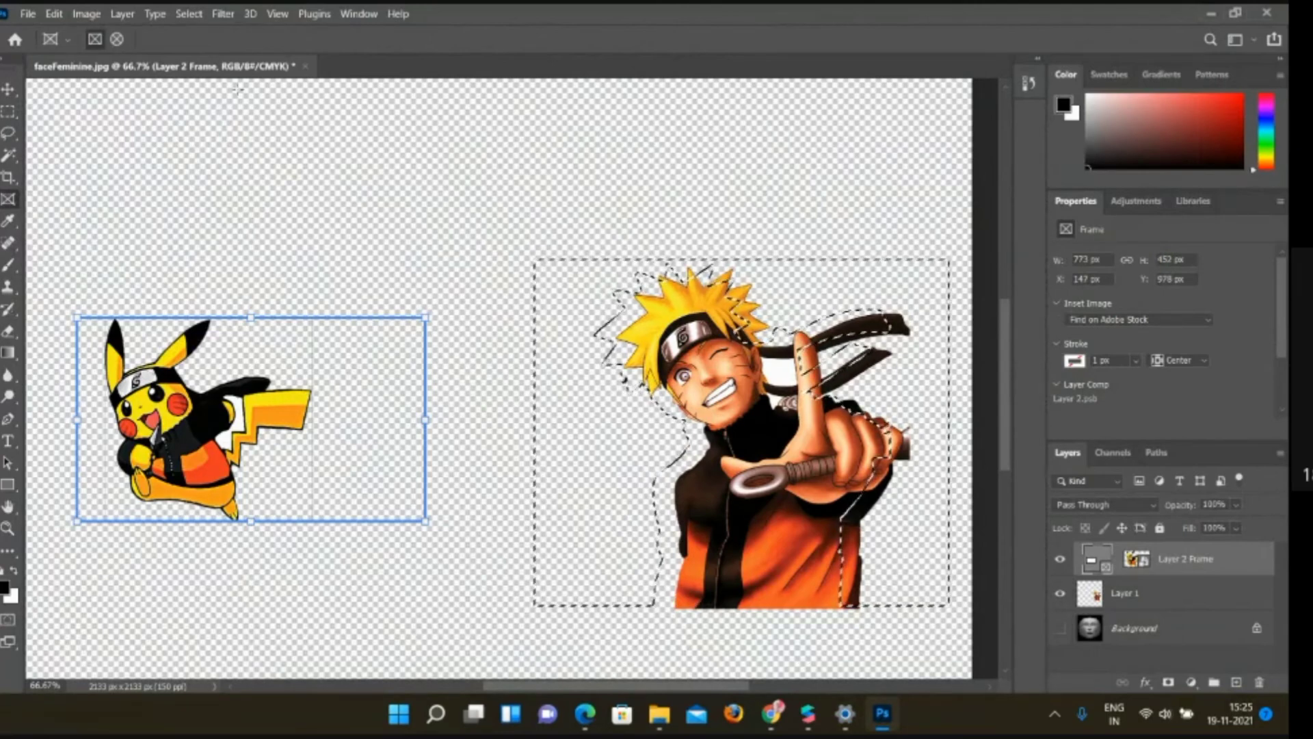
Quick-export the artwork with its transparent background as a PNG named narutopika to the Desktop
click(31, 14)
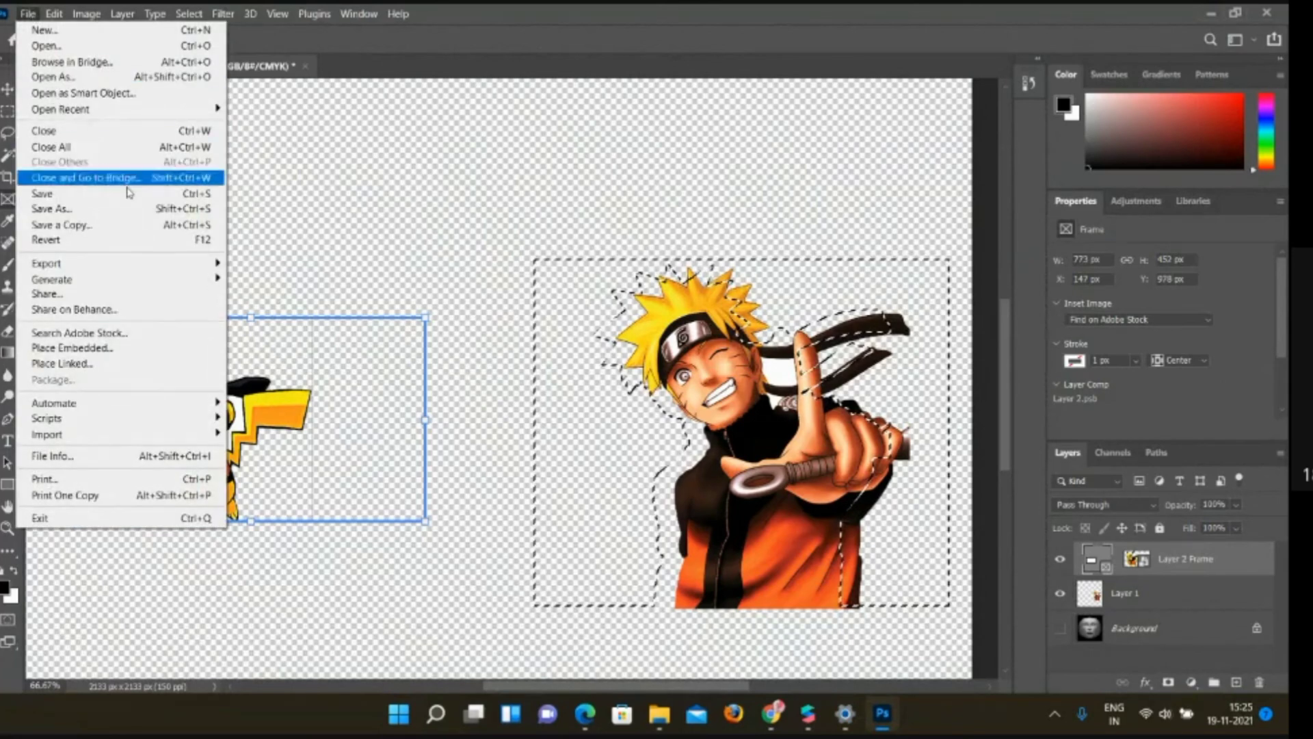
mouse_move(152, 264)
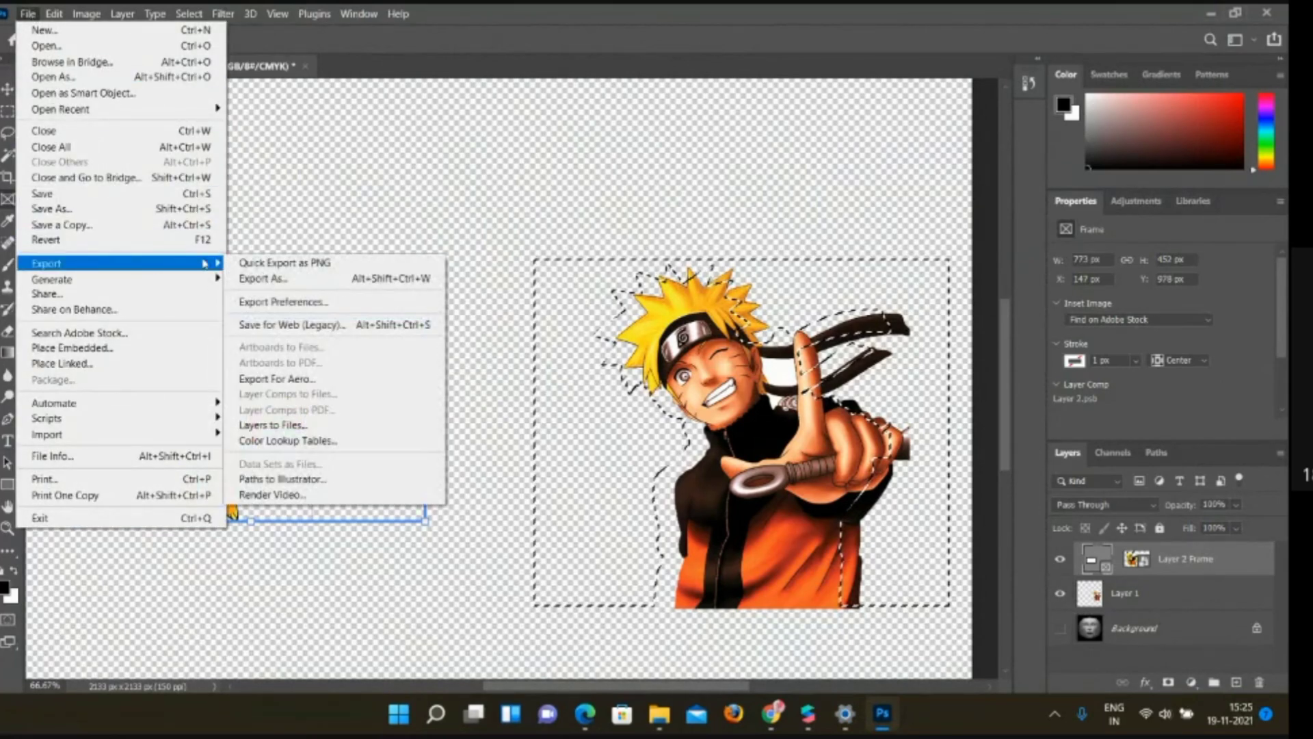
click(264, 264)
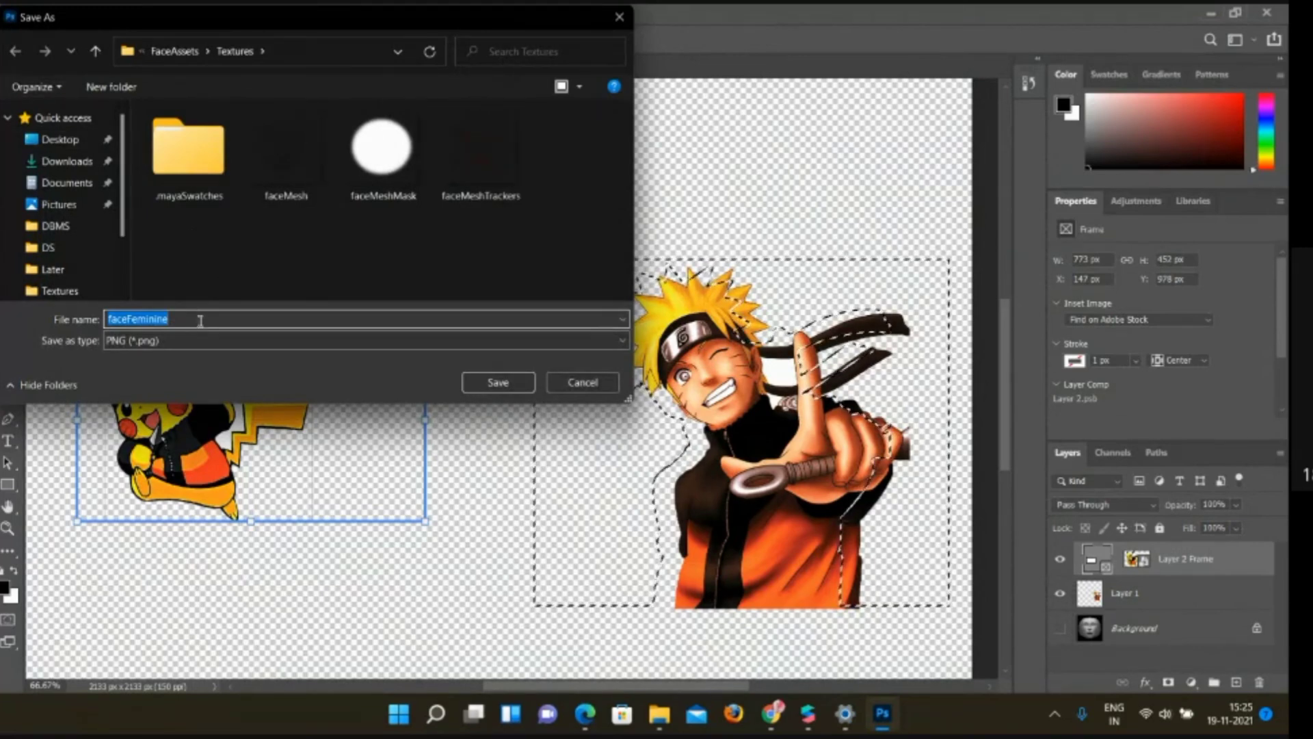
text(na)
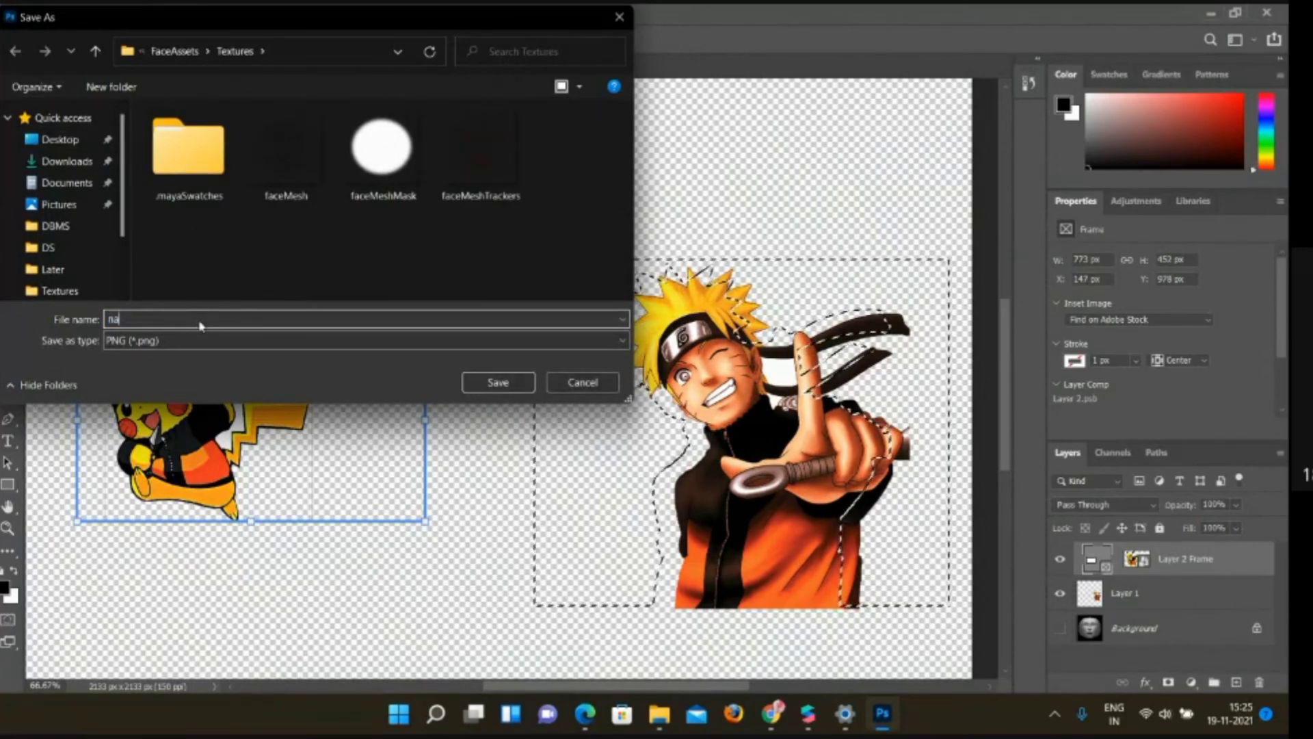
text(rut)
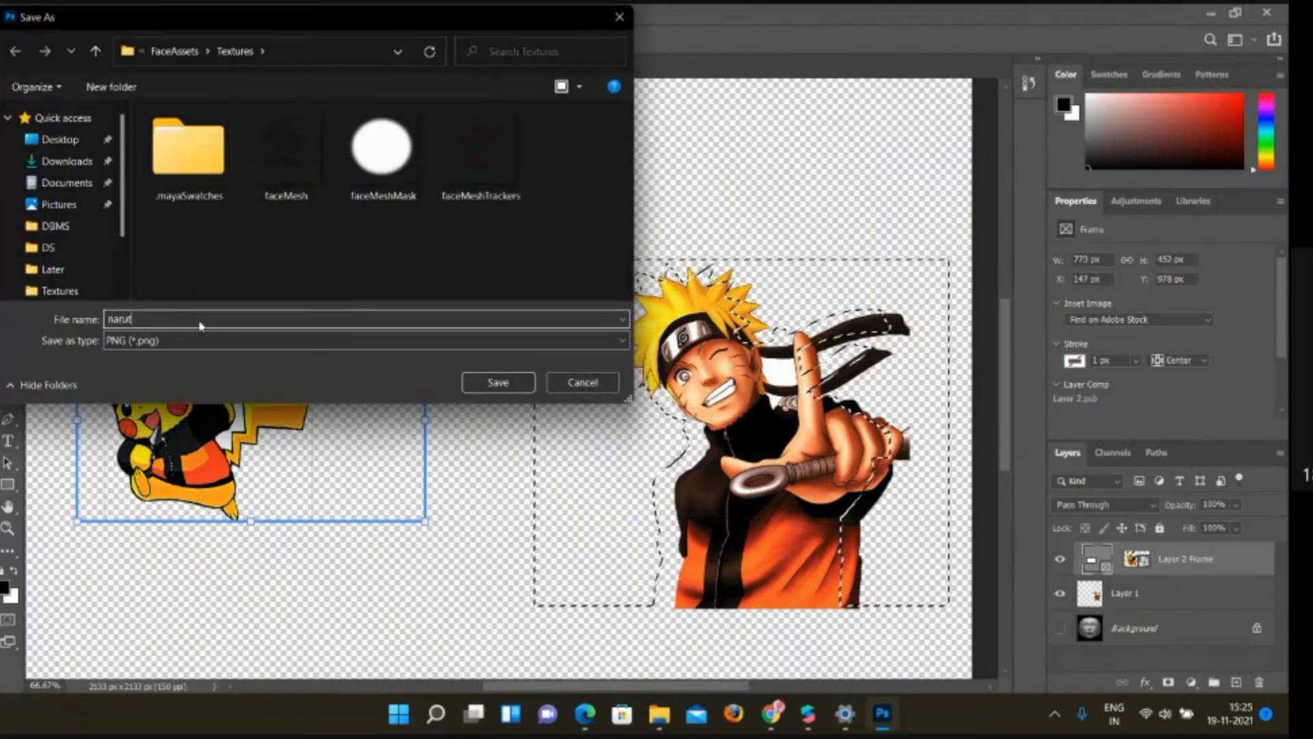
text(opika)
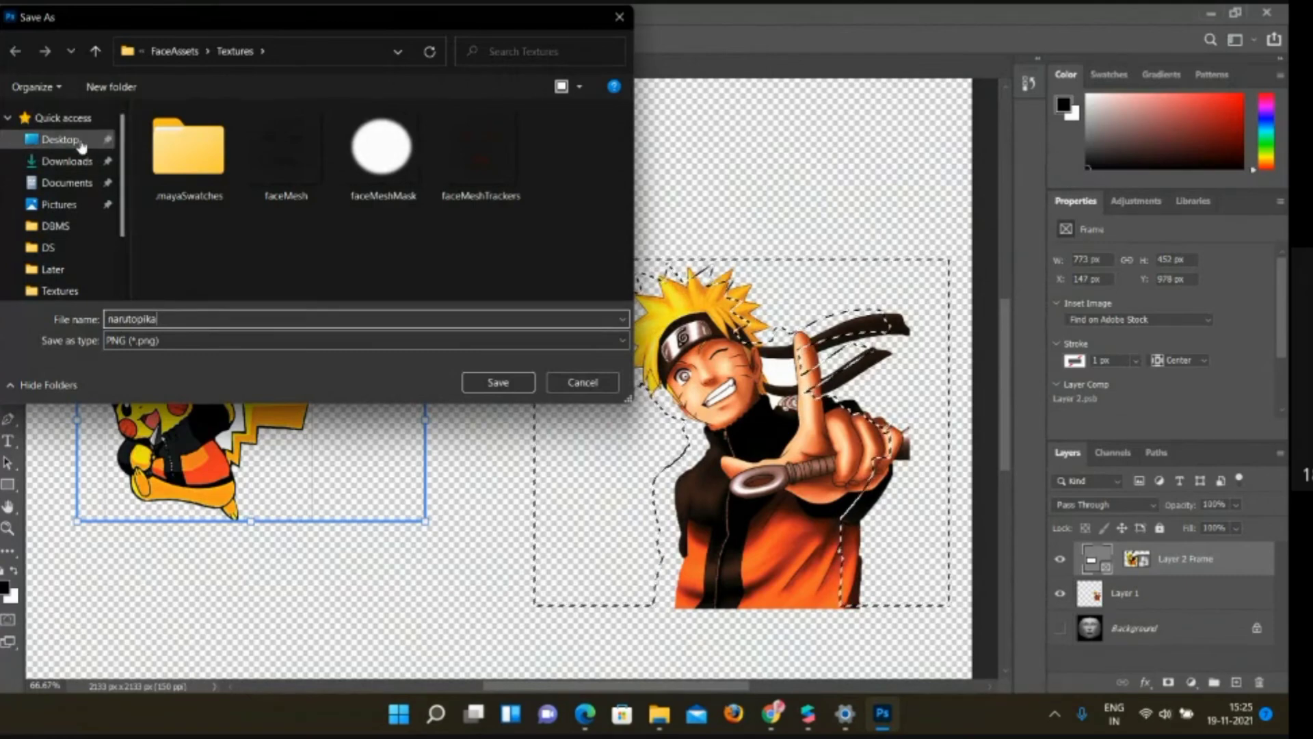
click(81, 146)
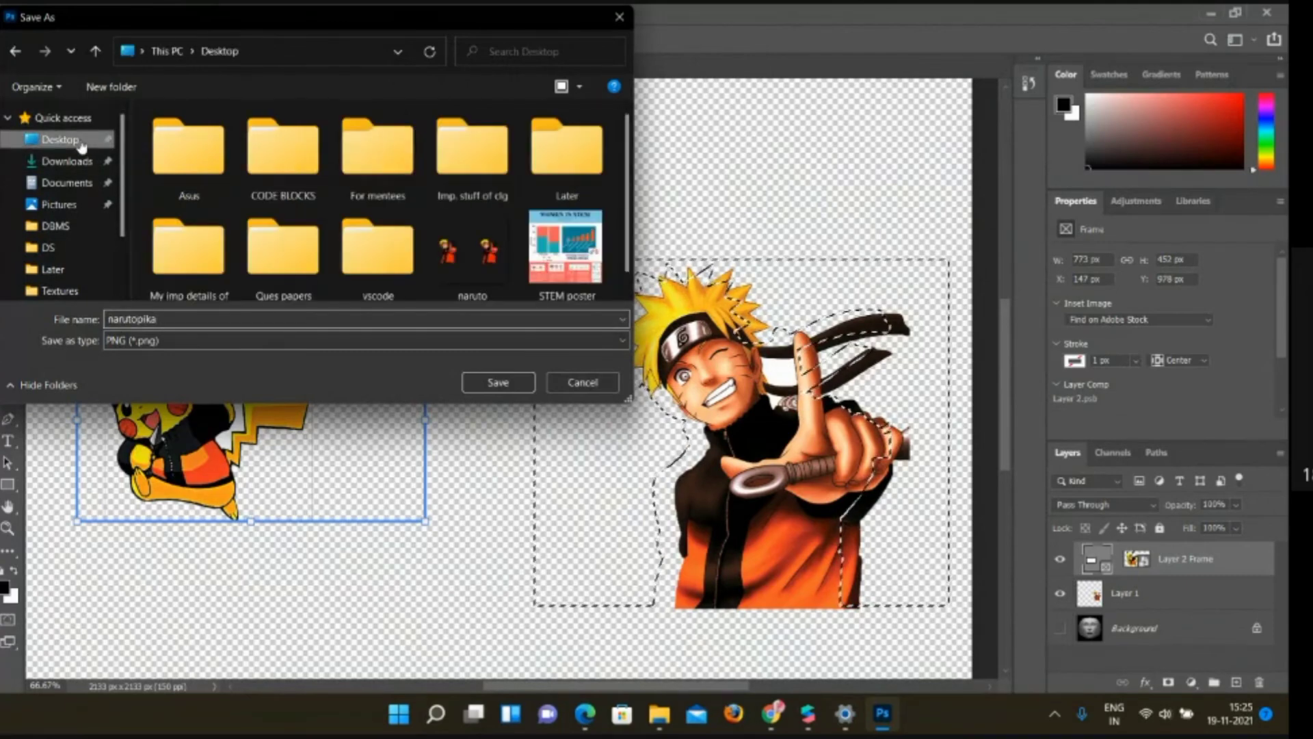
click(494, 383)
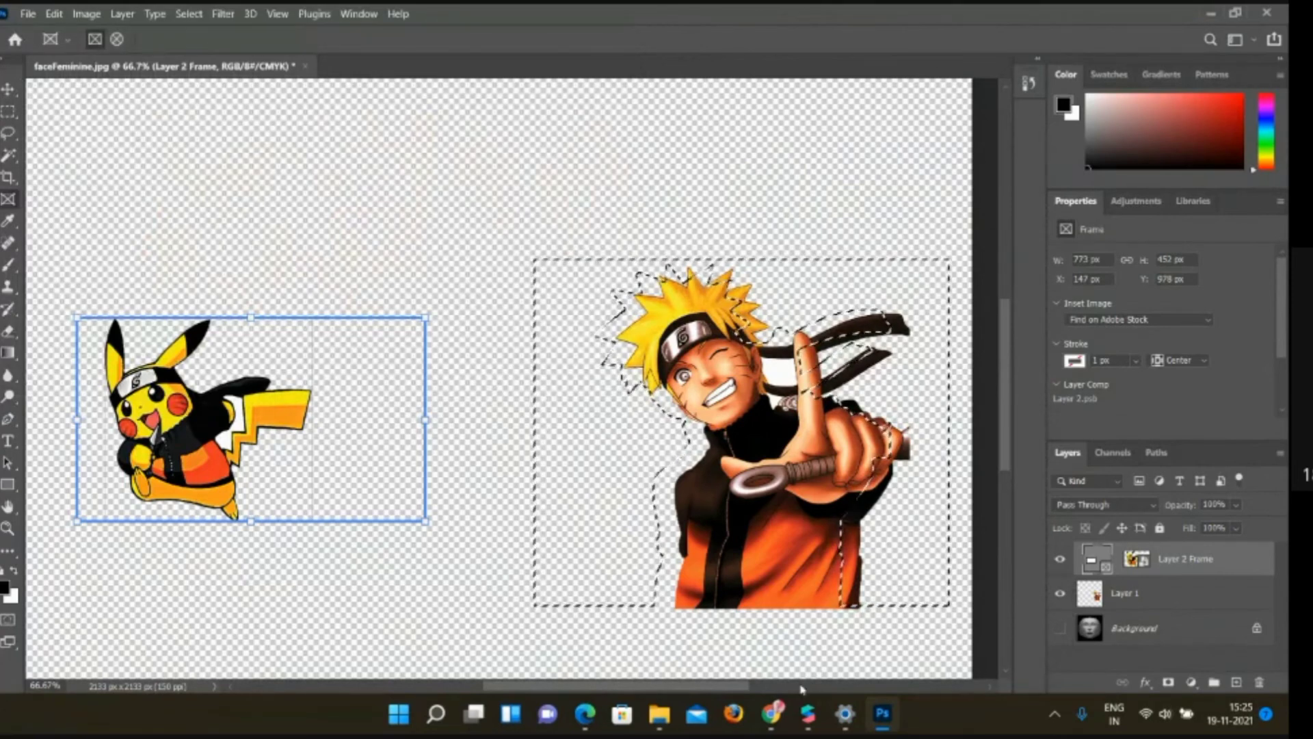
Switch to Spark AR Studio and import narutopika from the Desktop as the mask material's diffuse texture
click(806, 715)
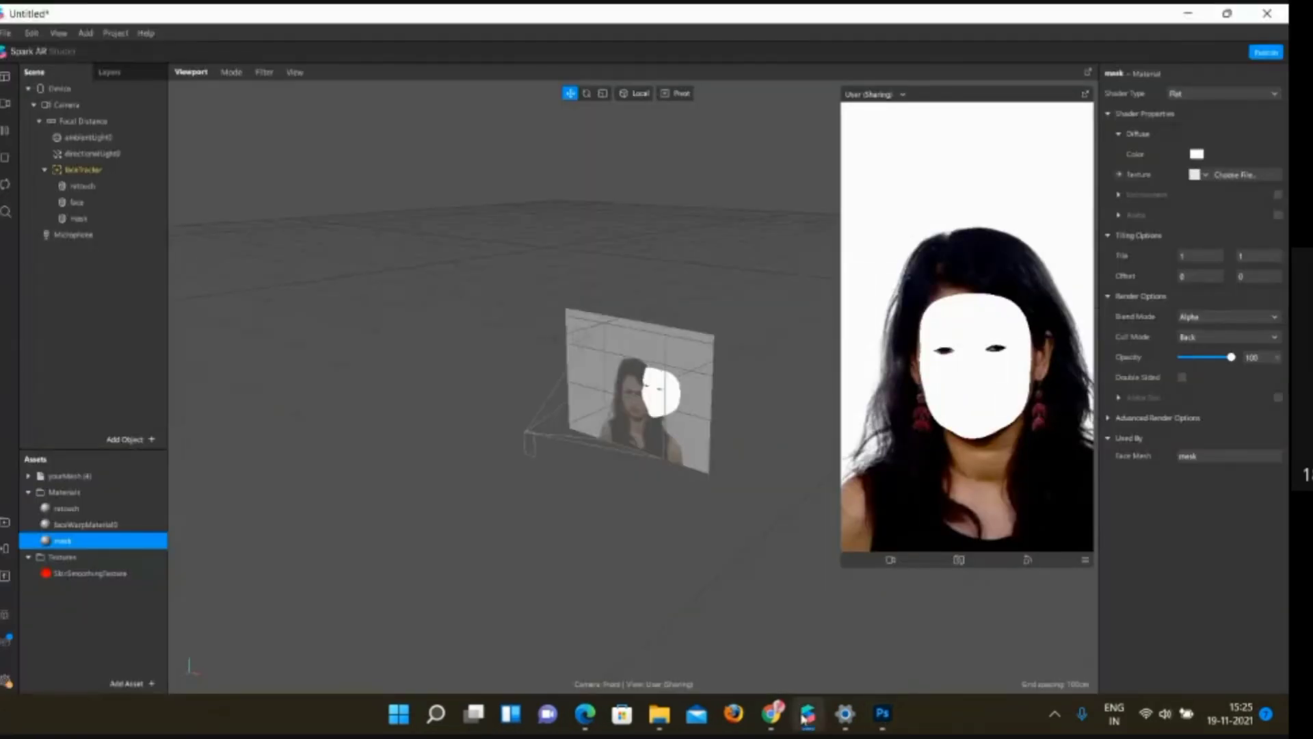
double_click(137, 545)
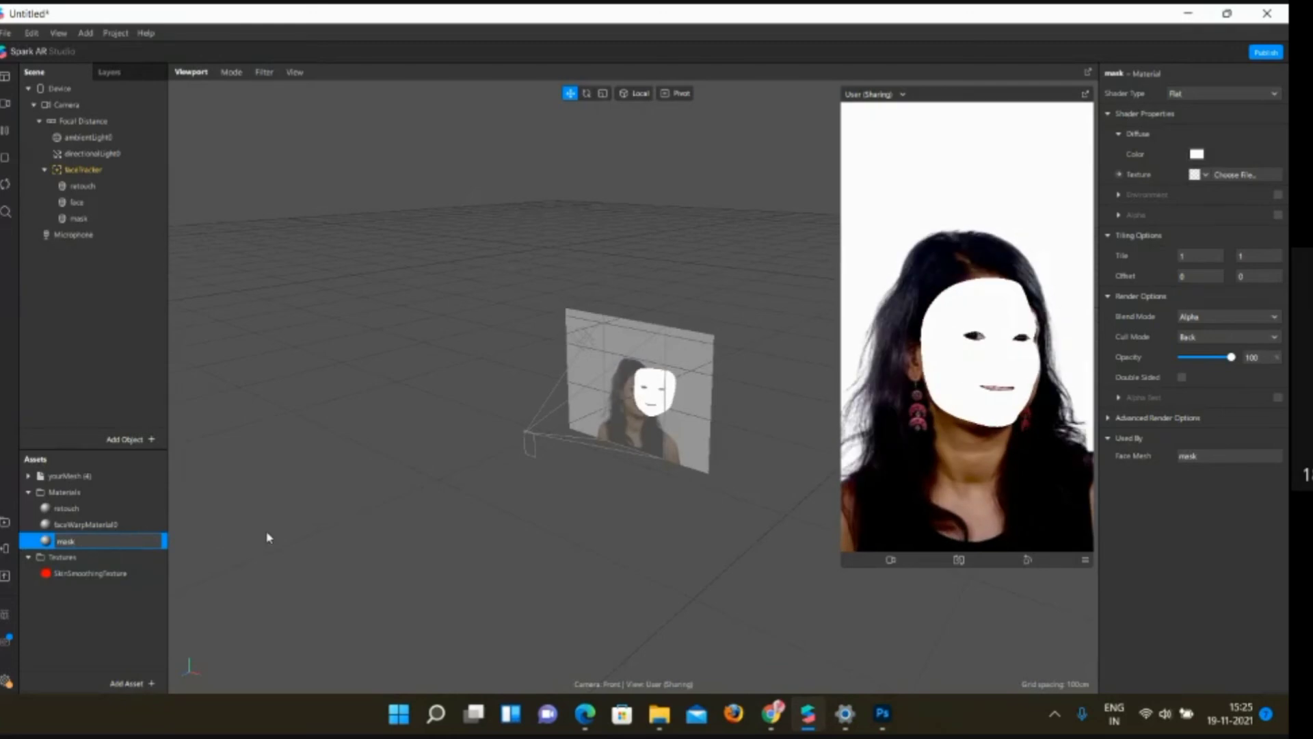
click(1064, 379)
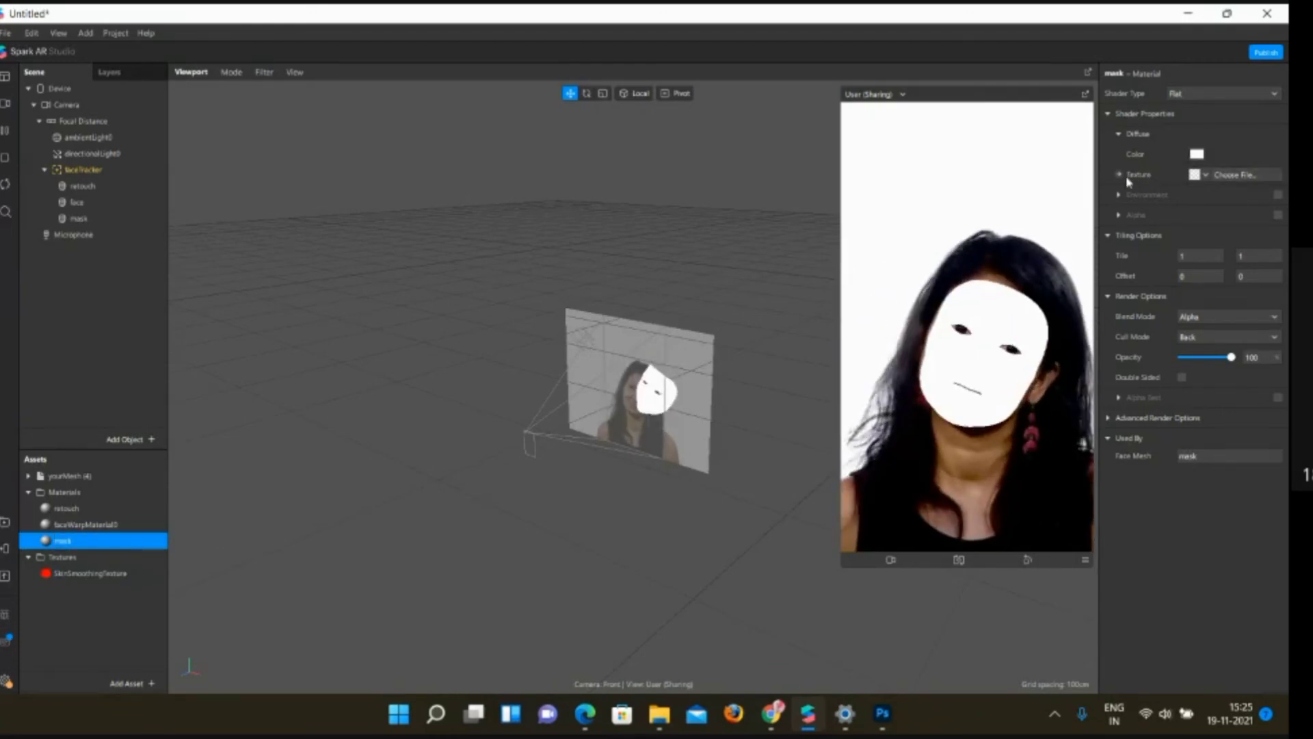
click(1236, 176)
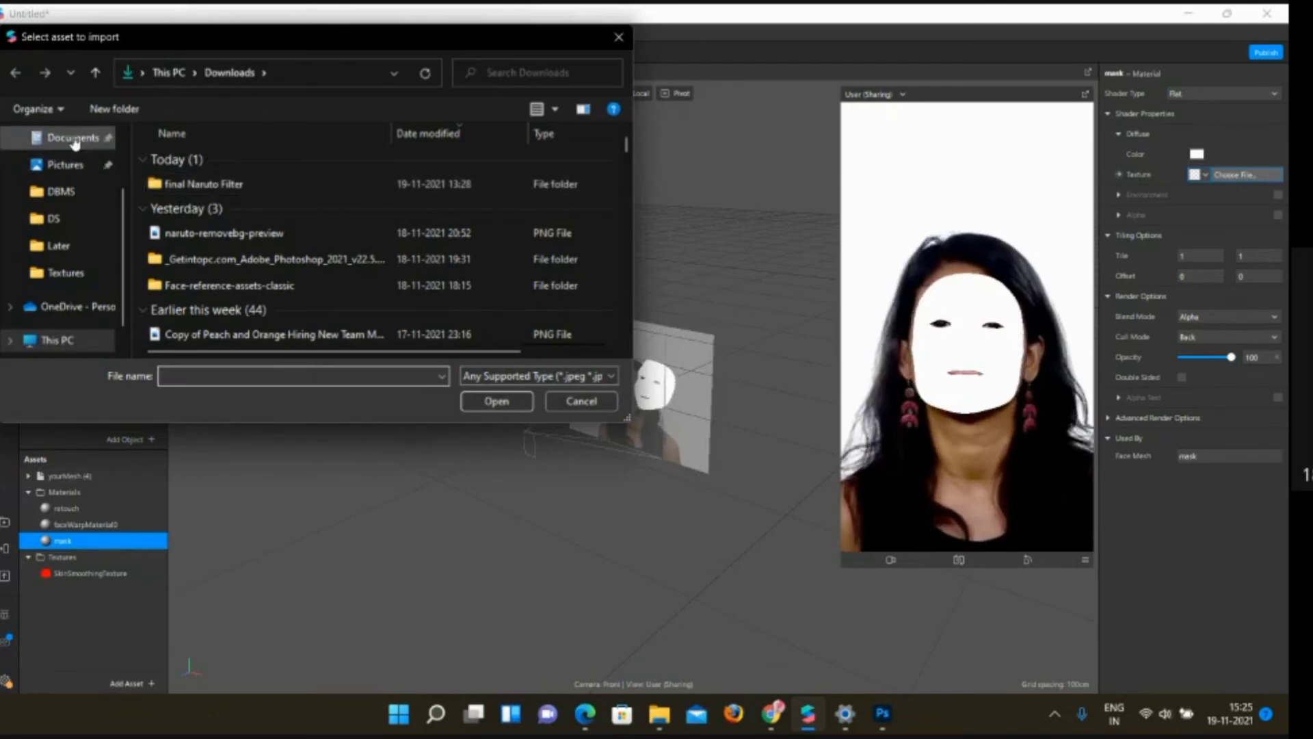
scroll(75, 168, up, 1)
click(76, 169)
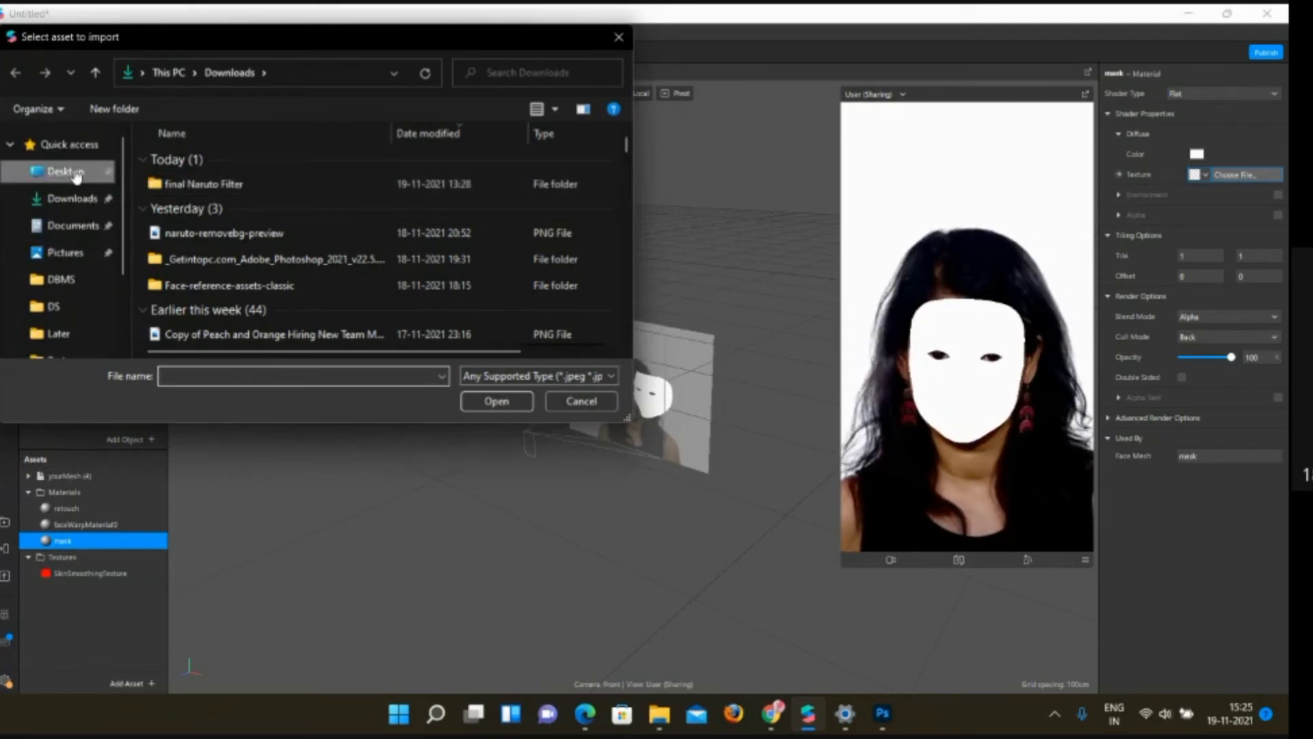
scroll(469, 277, down, 1)
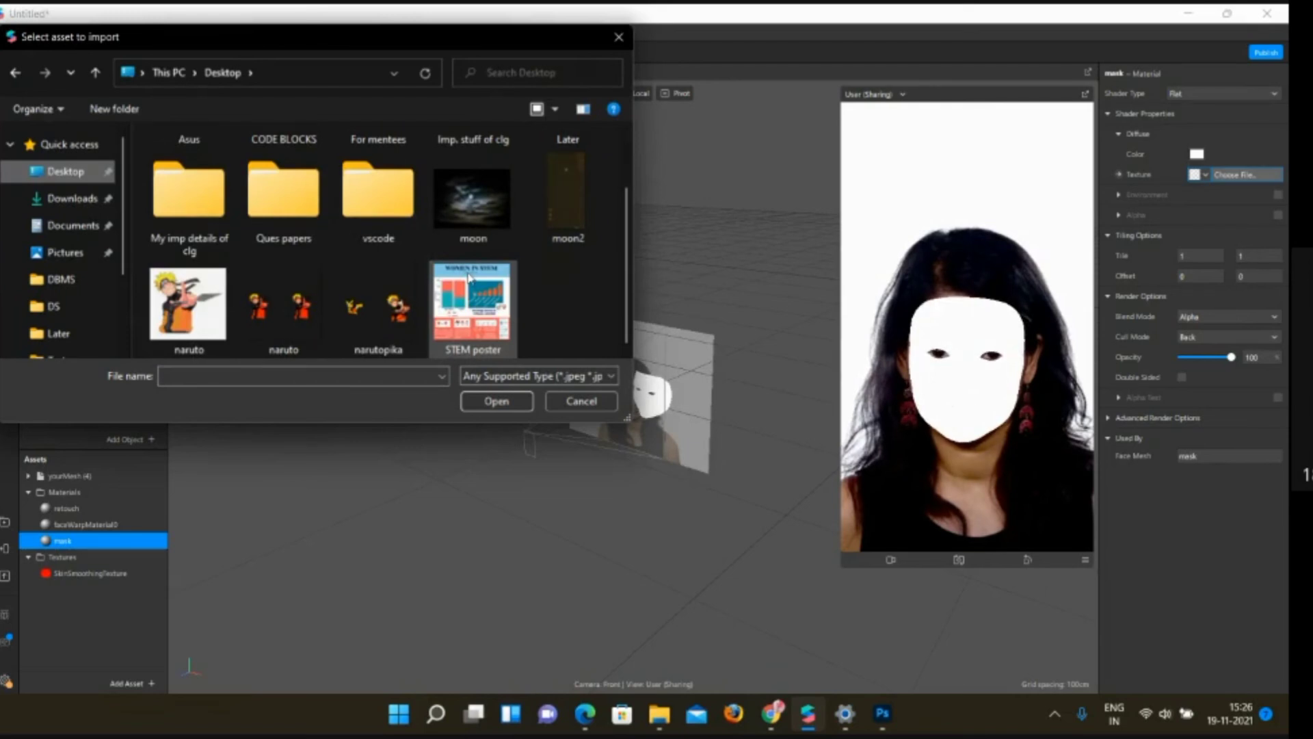
click(380, 291)
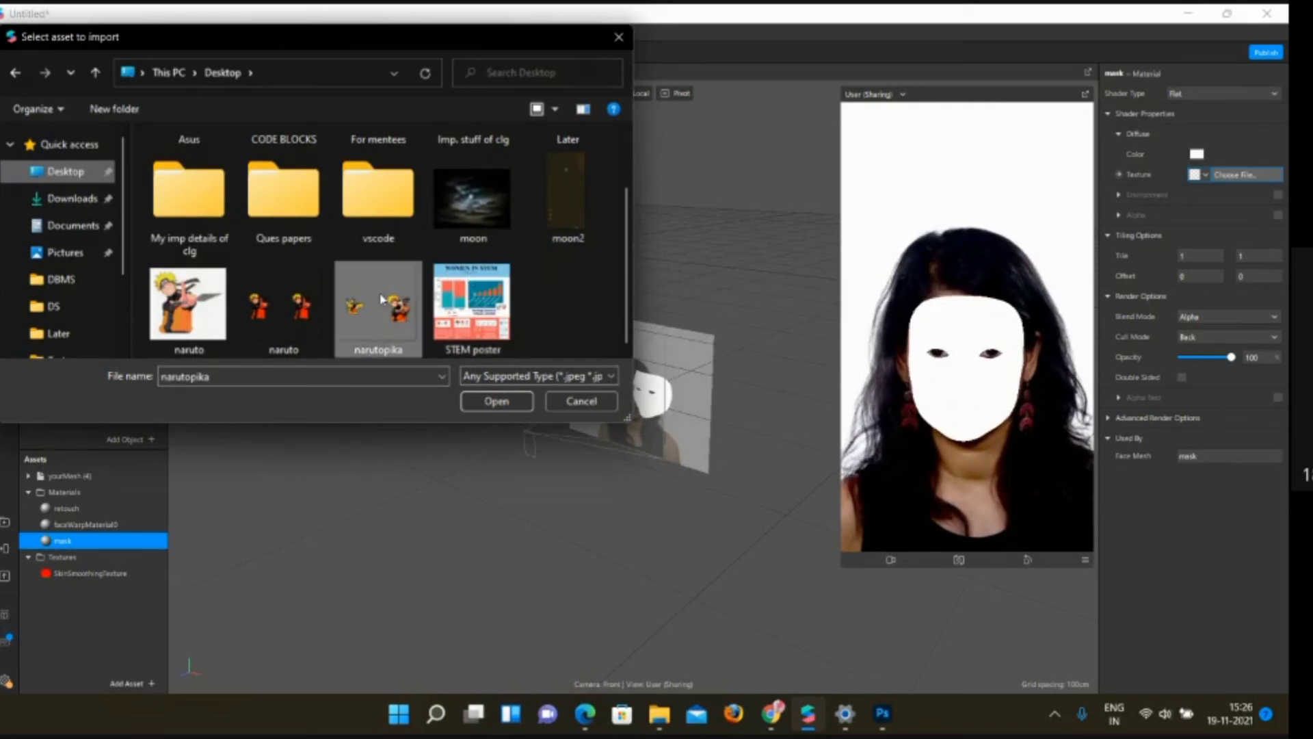
click(518, 403)
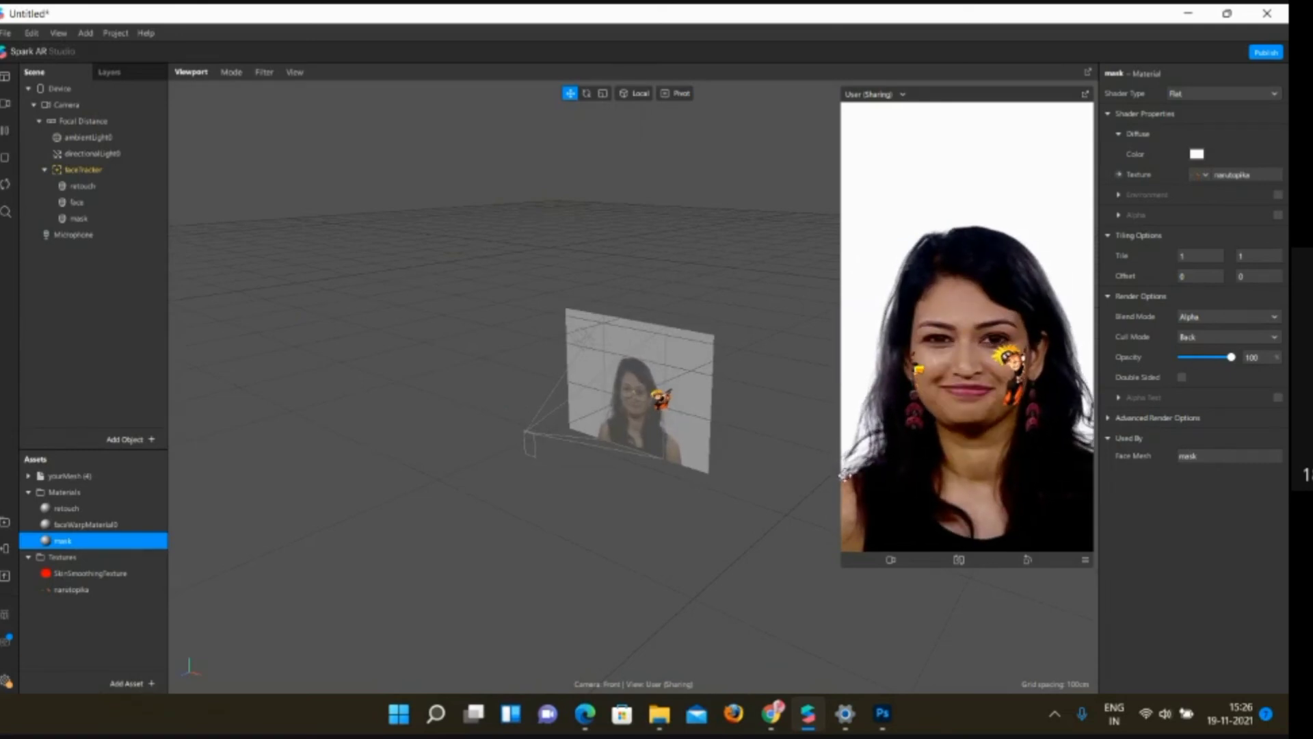
click(847, 565)
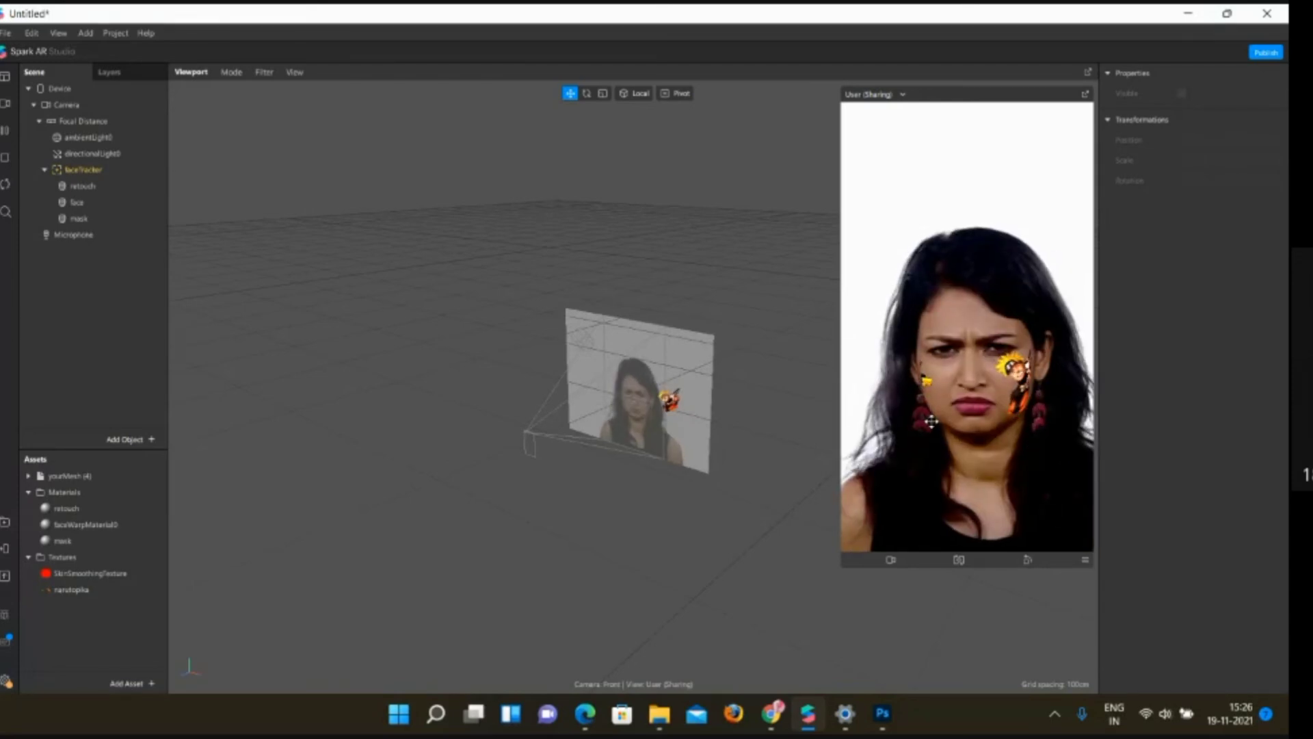
Set the mask material's blend mode to Multiply
double_click(109, 540)
key(Return)
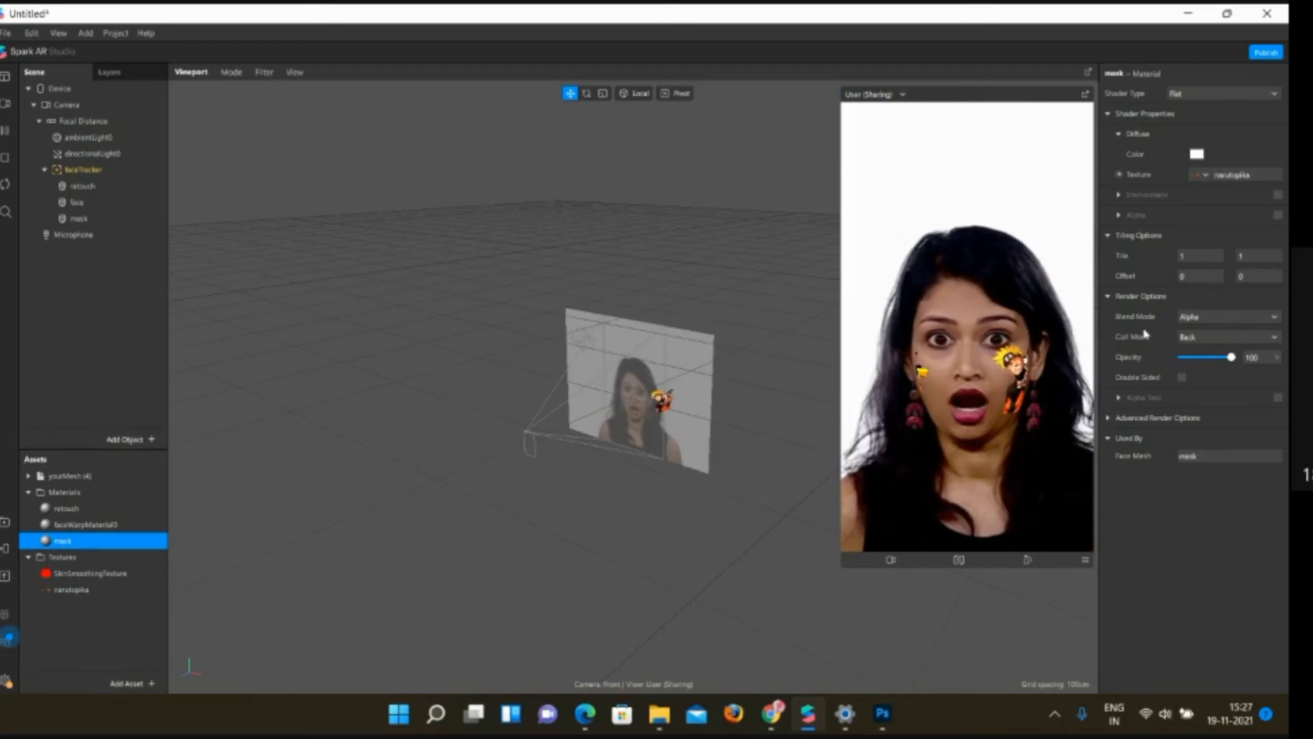
click(1272, 318)
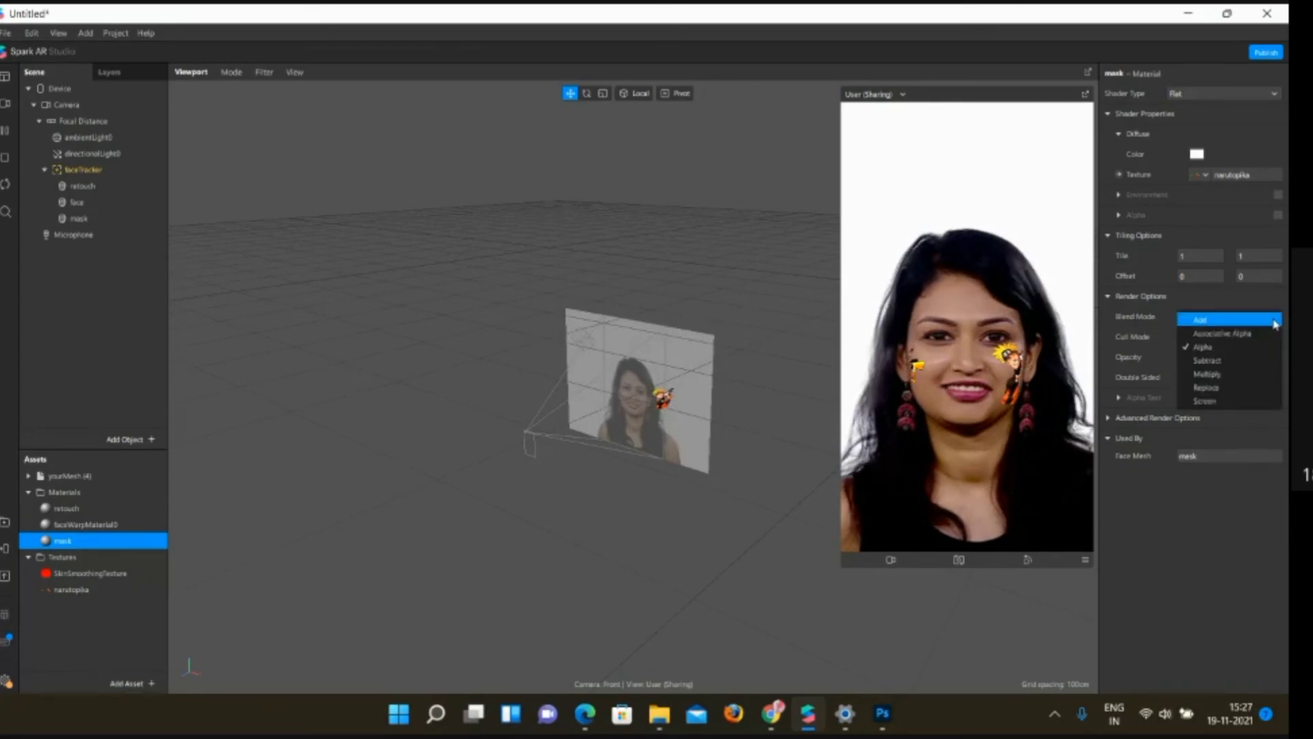
click(1230, 376)
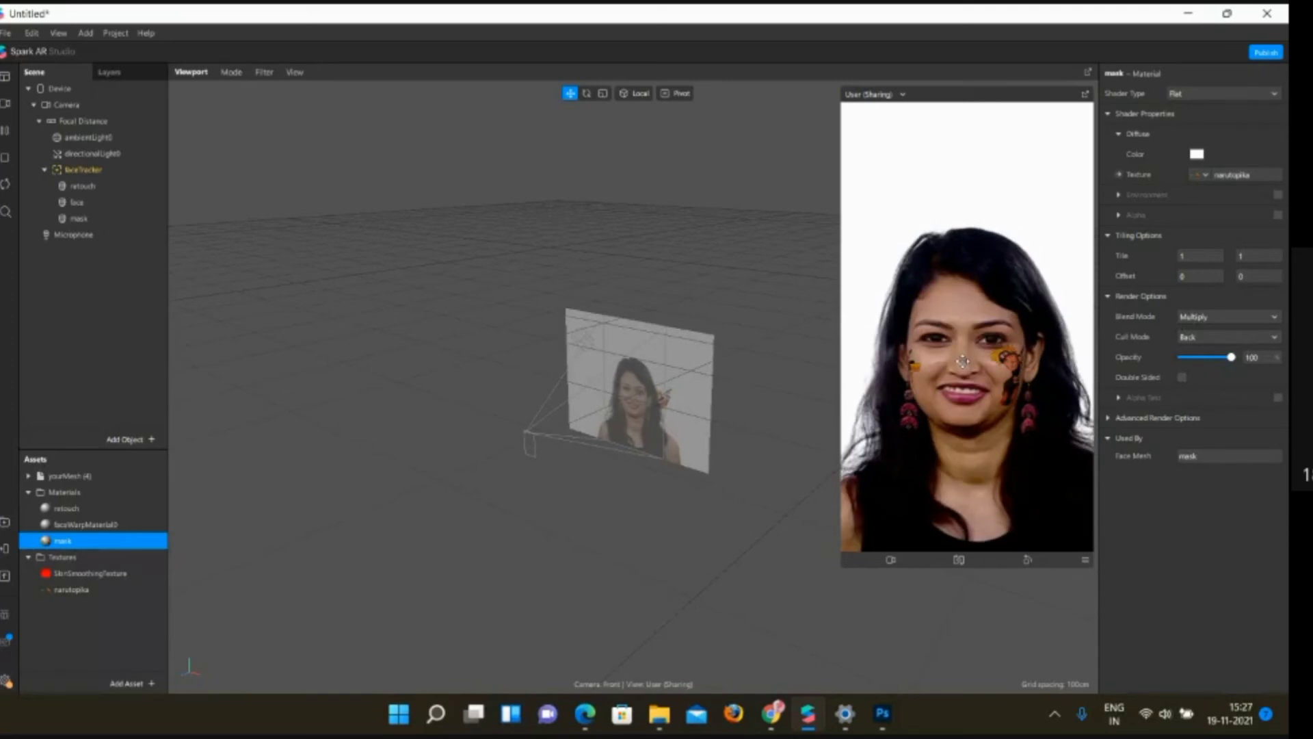
Open the publishing options for the face filter effect
click(7, 33)
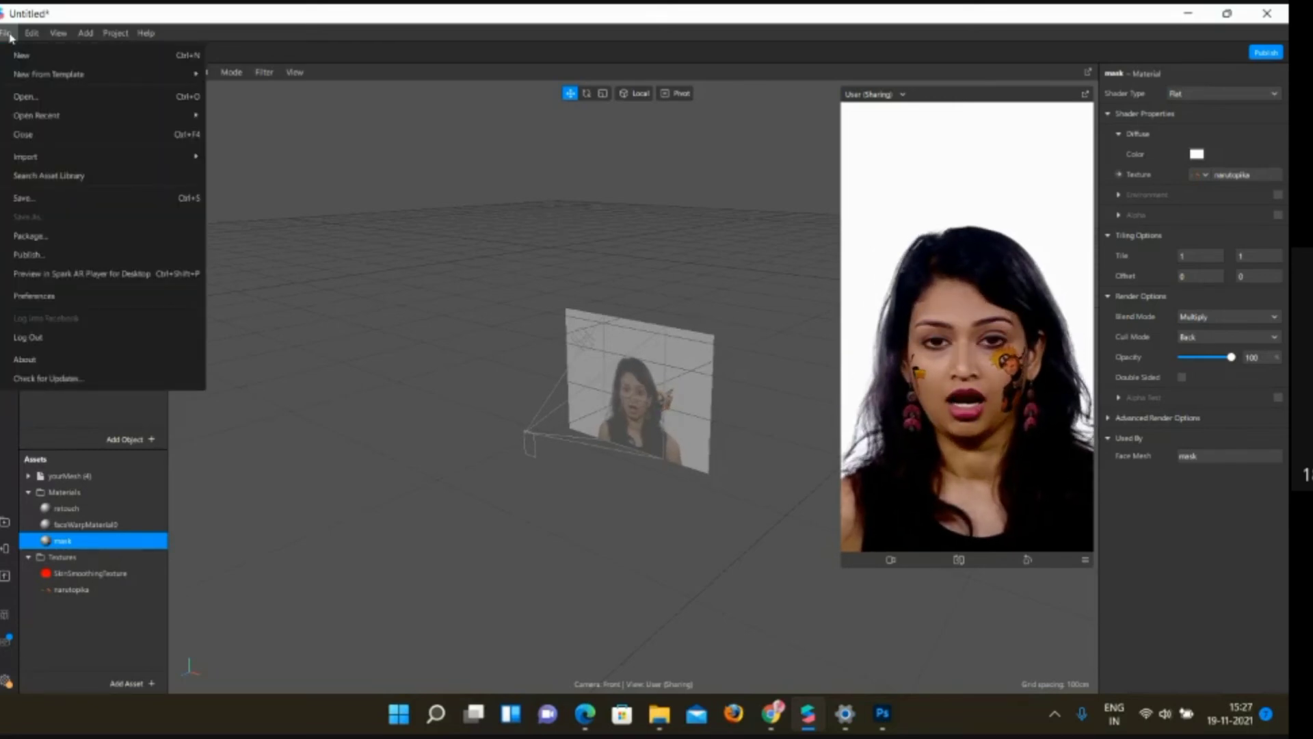
click(70, 256)
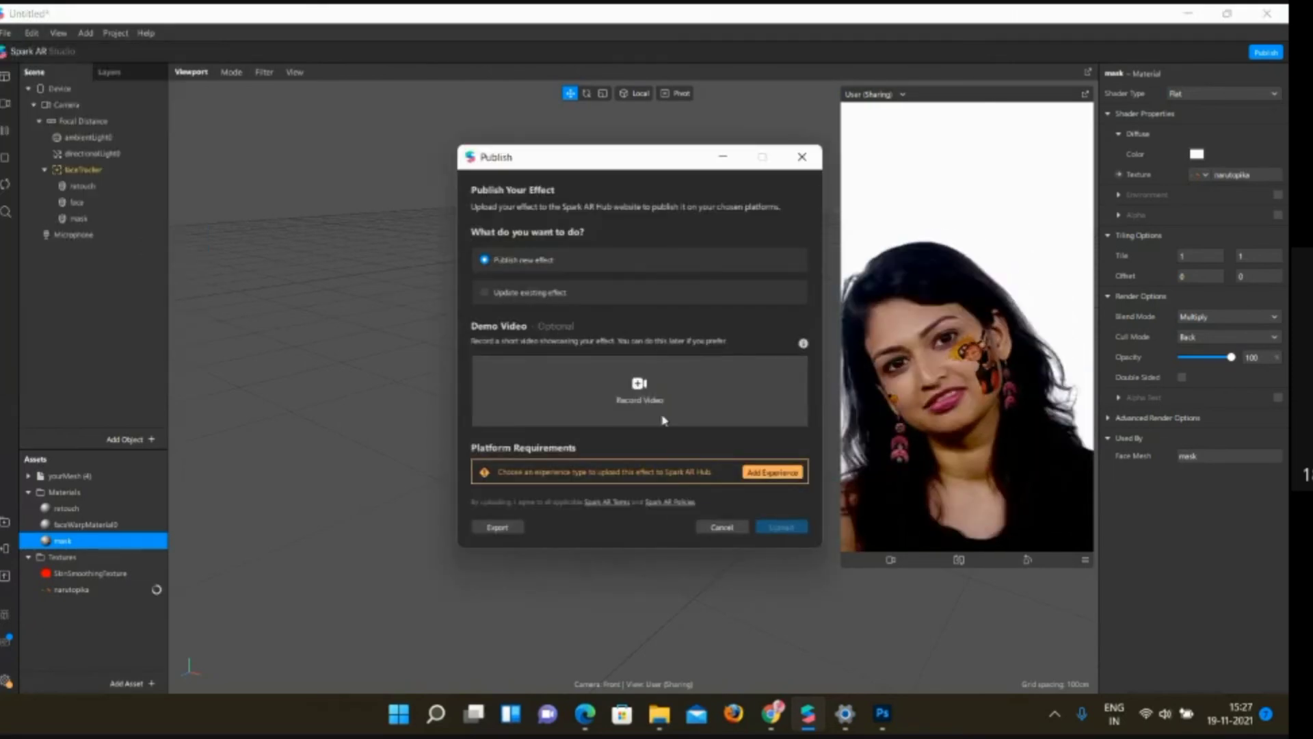